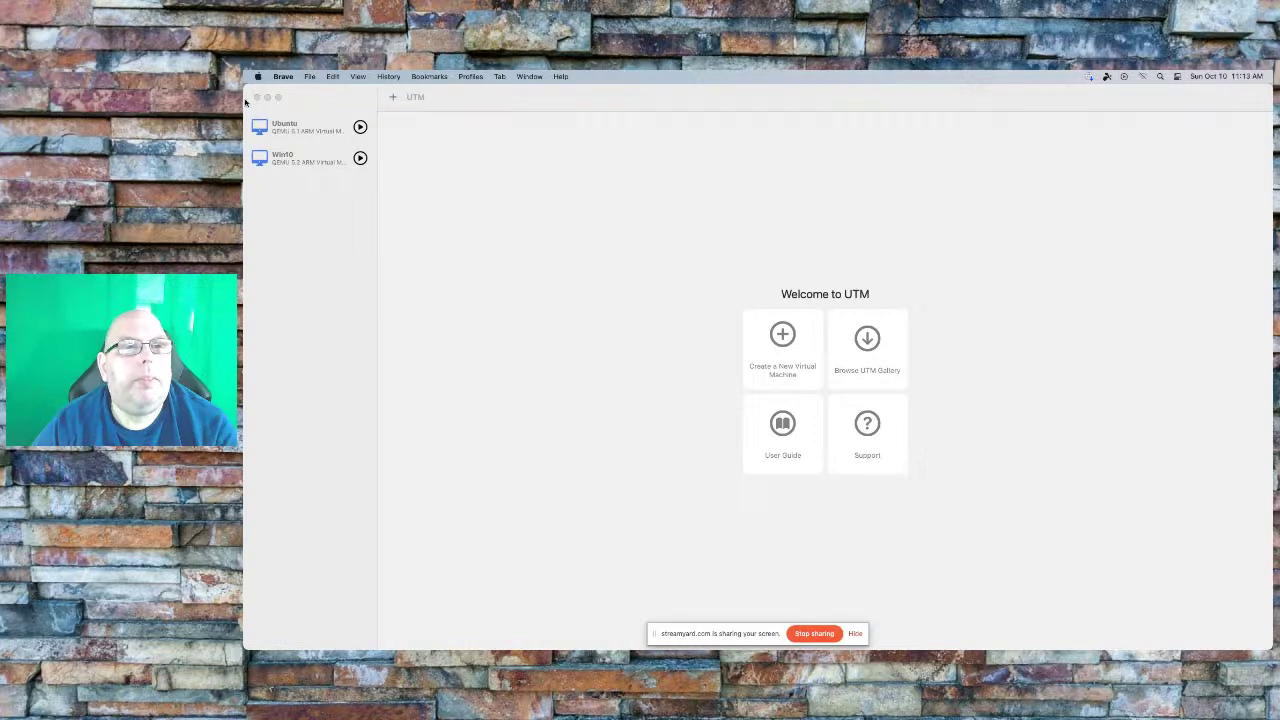
Select the Ubuntu virtual machine and check the installed UTM version in its About information.
{"action": "left_click", "coordinate": [287, 130]}
{"action": "left_click", "coordinate": [287, 130]}
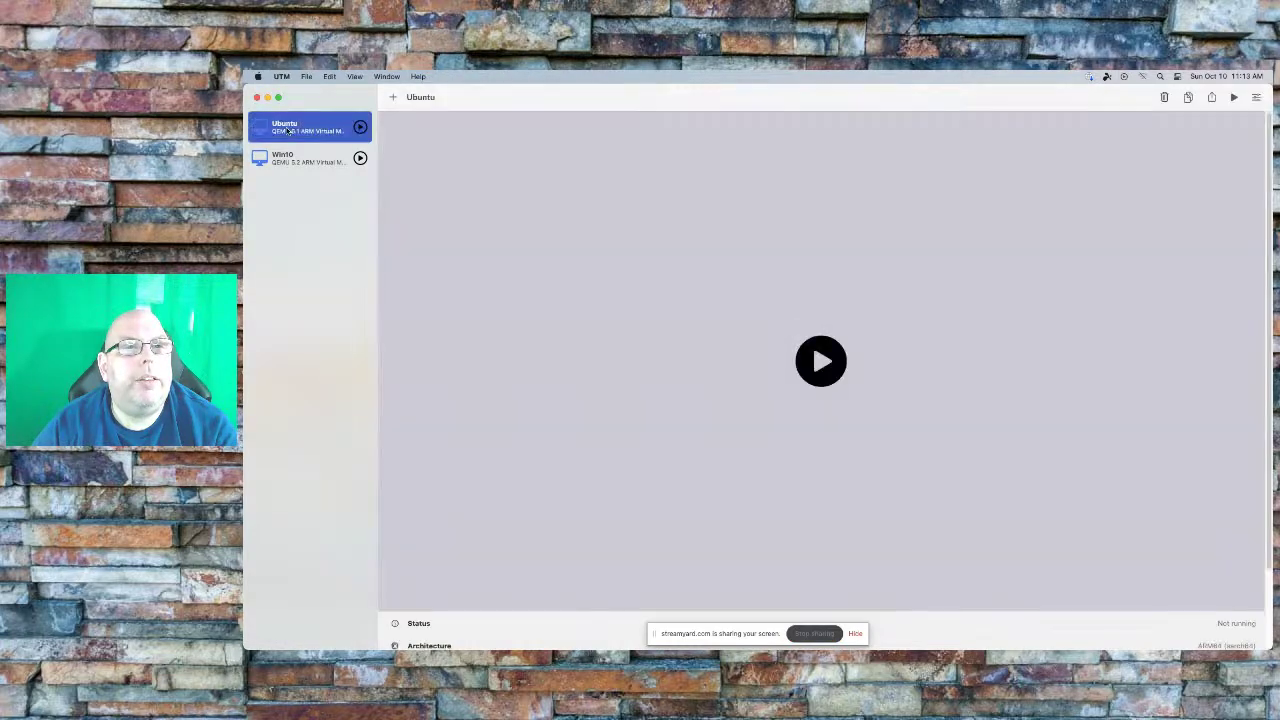
{"action": "left_click", "coordinate": [281, 77]}
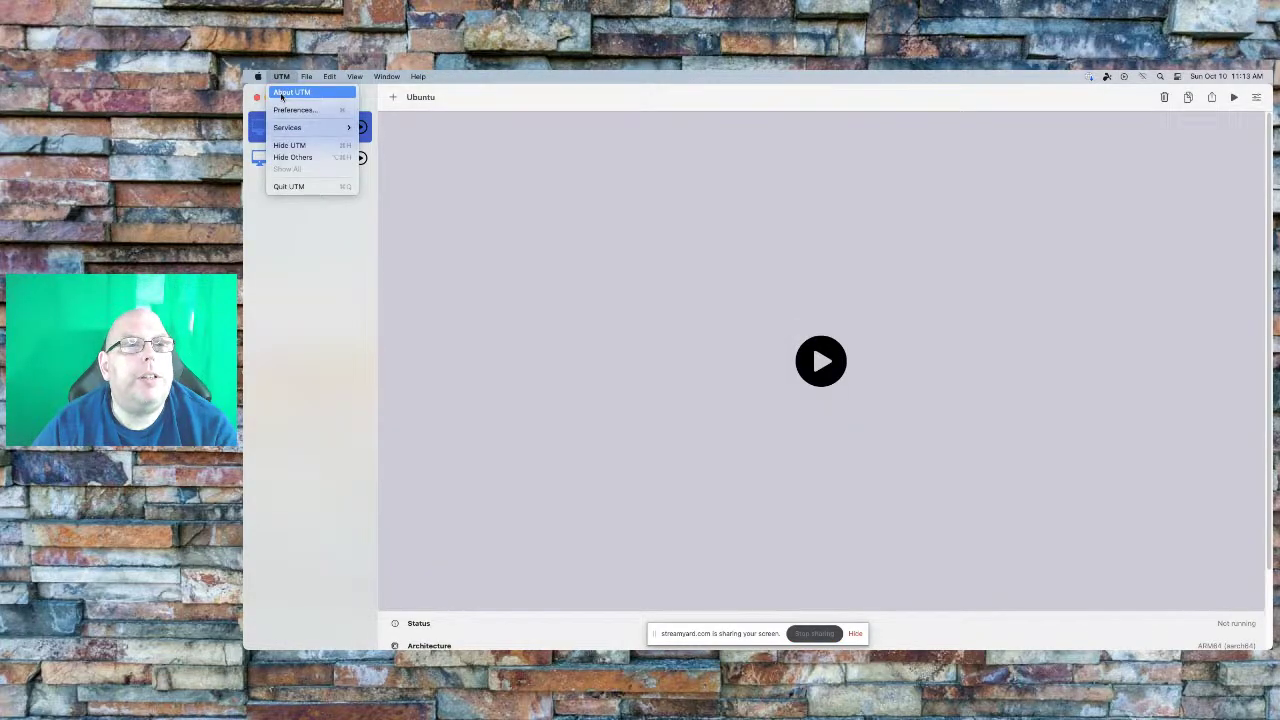
{"action": "left_click", "coordinate": [290, 92]}
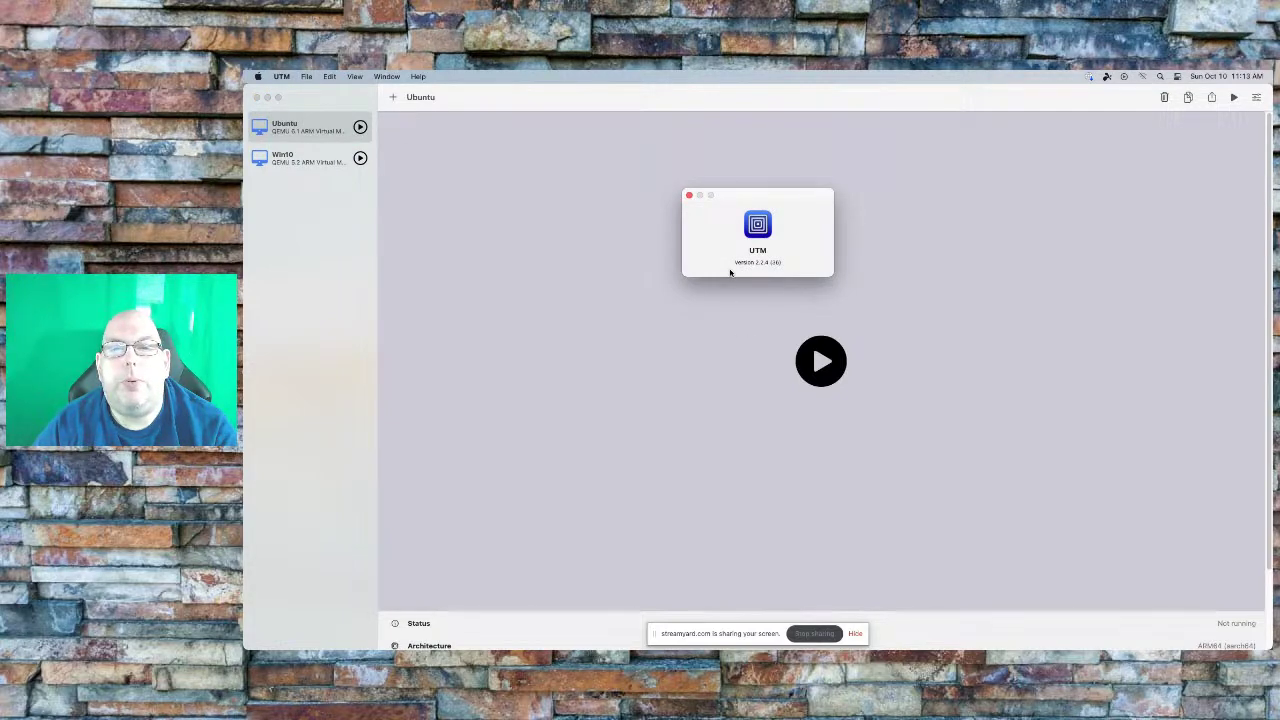
{"action": "left_click", "coordinate": [688, 197]}
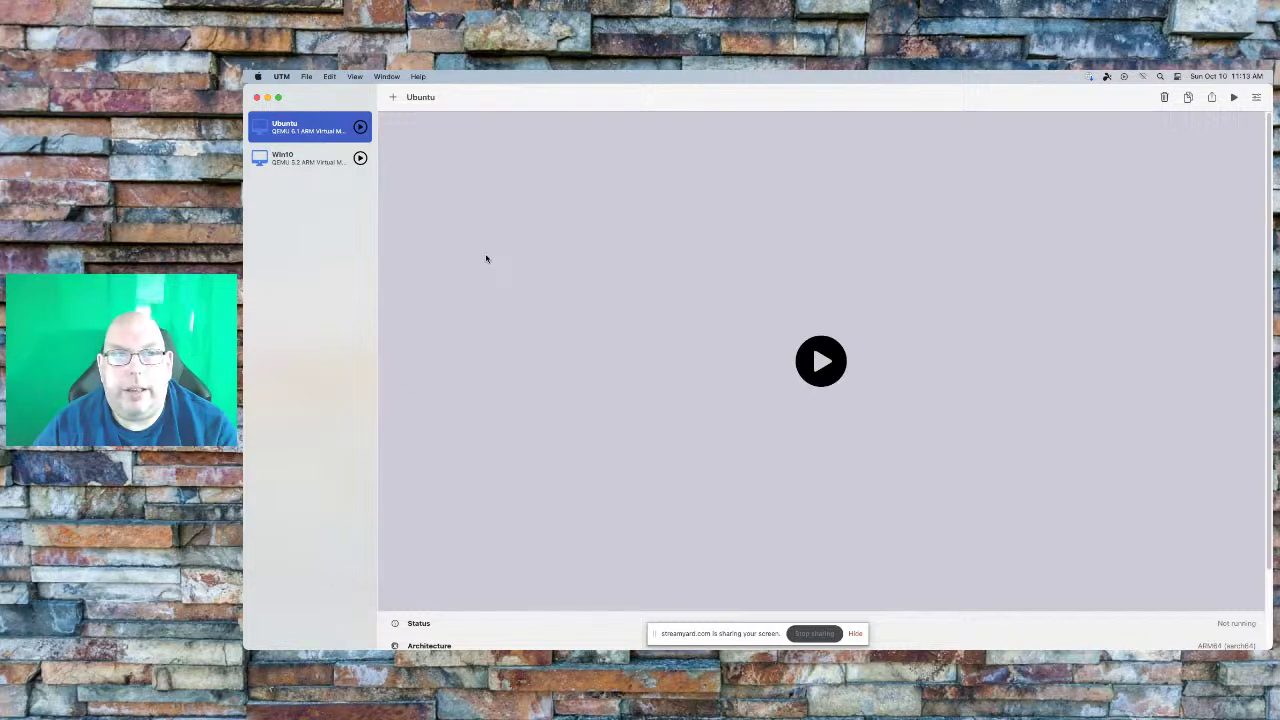
Review the network mode options in the Ubuntu virtual machine's settings and close them without saving.
{"action": "right_click", "coordinate": [328, 128]}
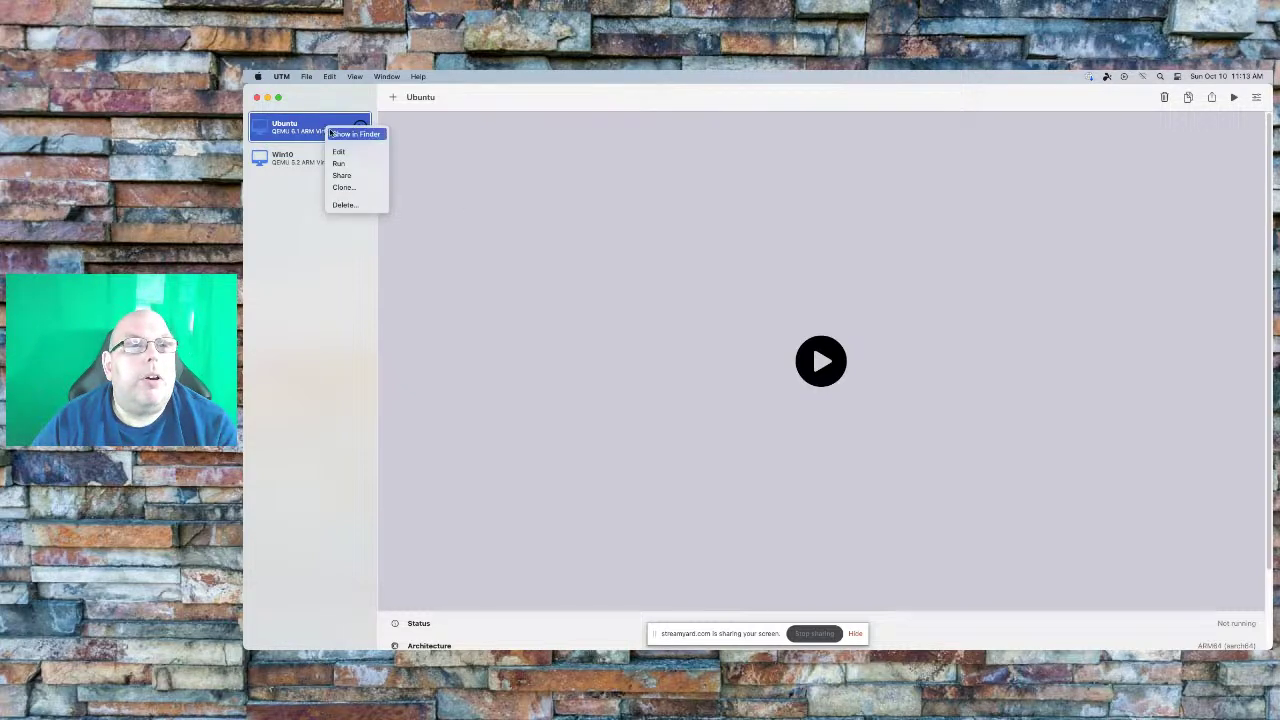
{"action": "left_click", "coordinate": [378, 152]}
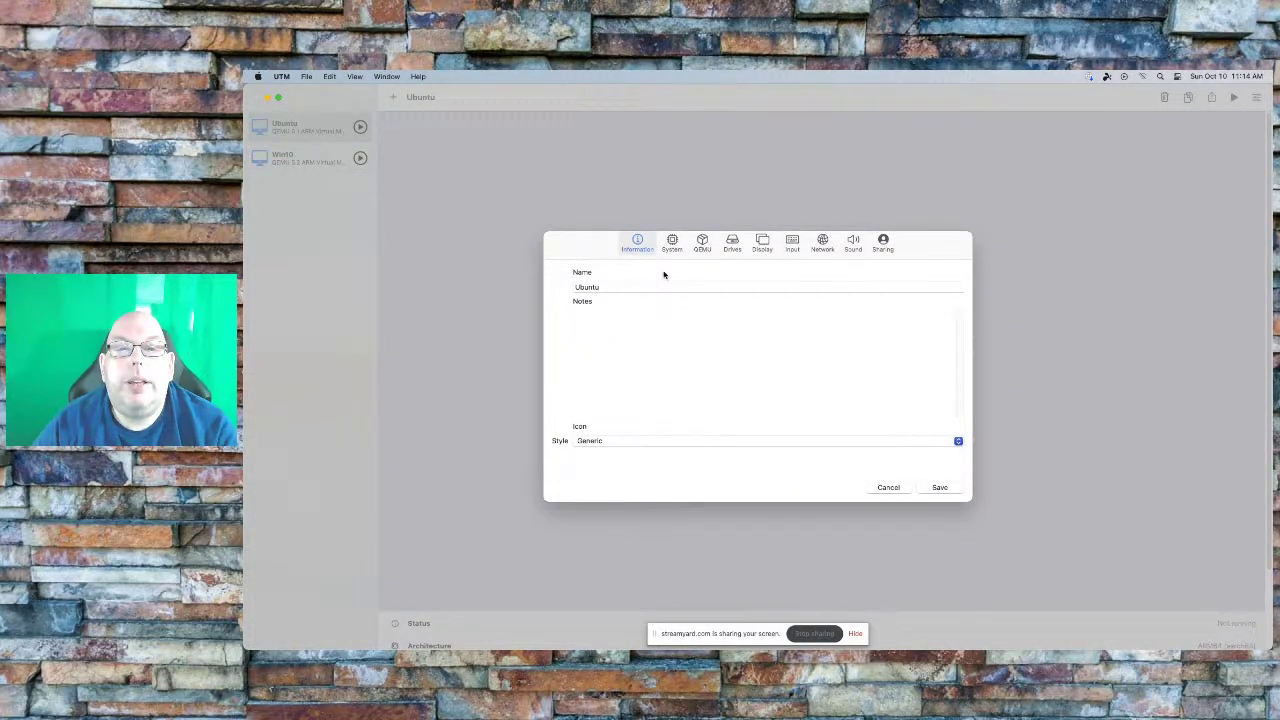
{"action": "left_click", "coordinate": [821, 243]}
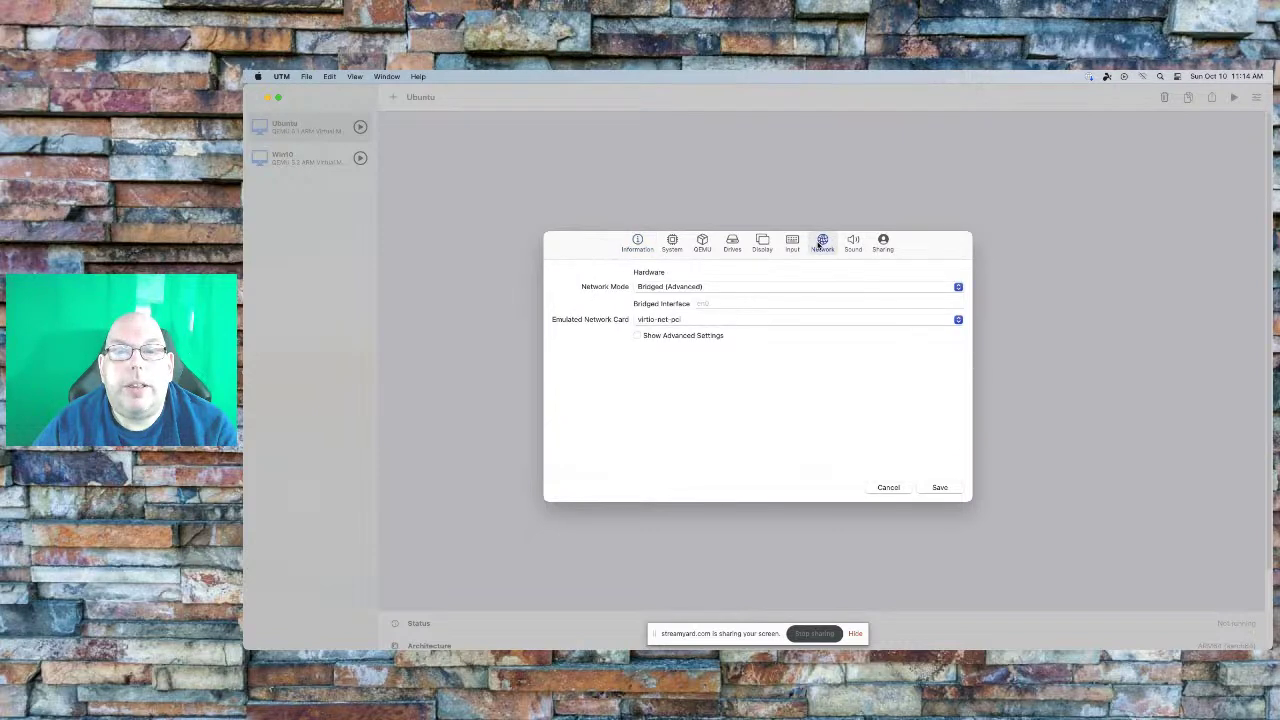
{"action": "left_click", "coordinate": [736, 290]}
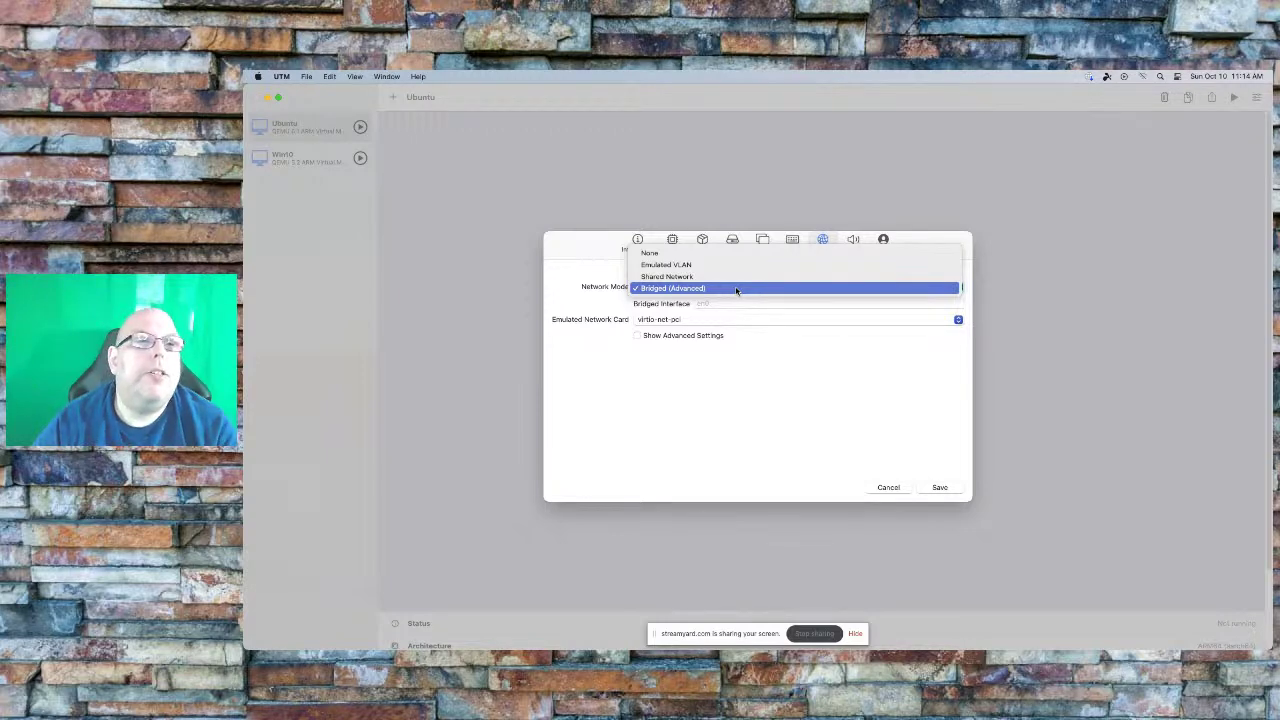
{"action": "left_click", "coordinate": [784, 413]}
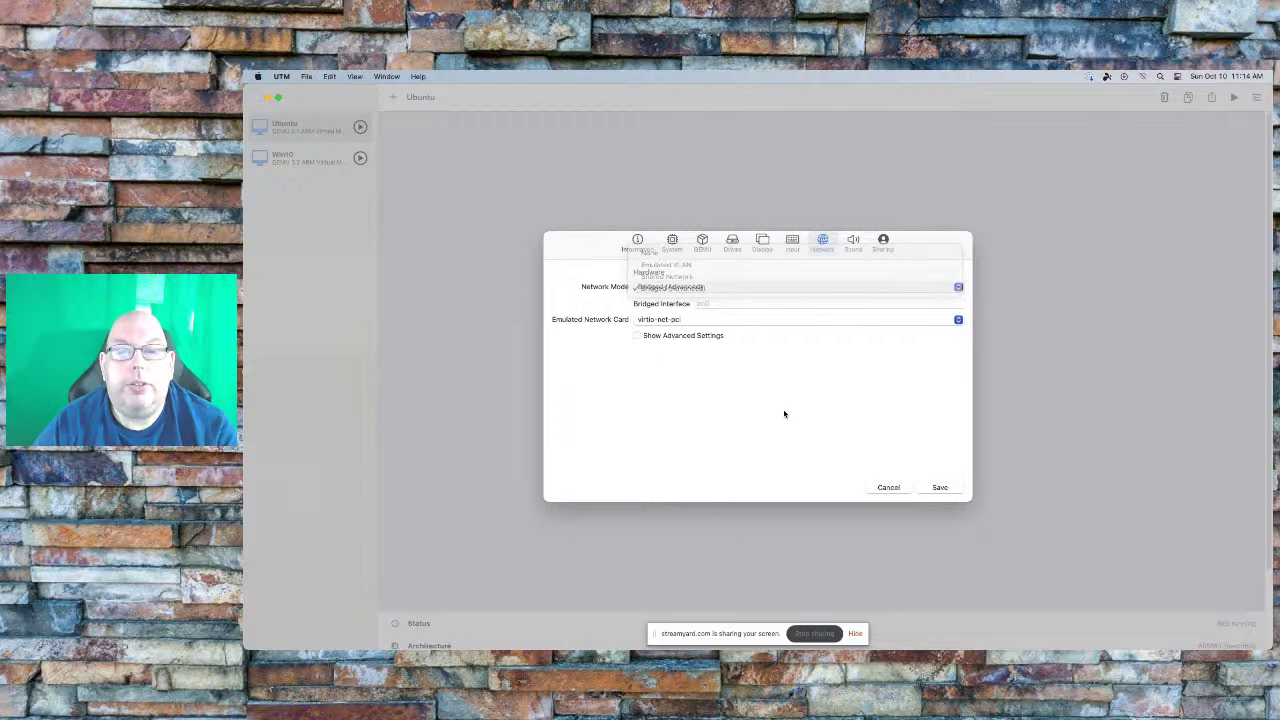
{"action": "left_click", "coordinate": [888, 488]}
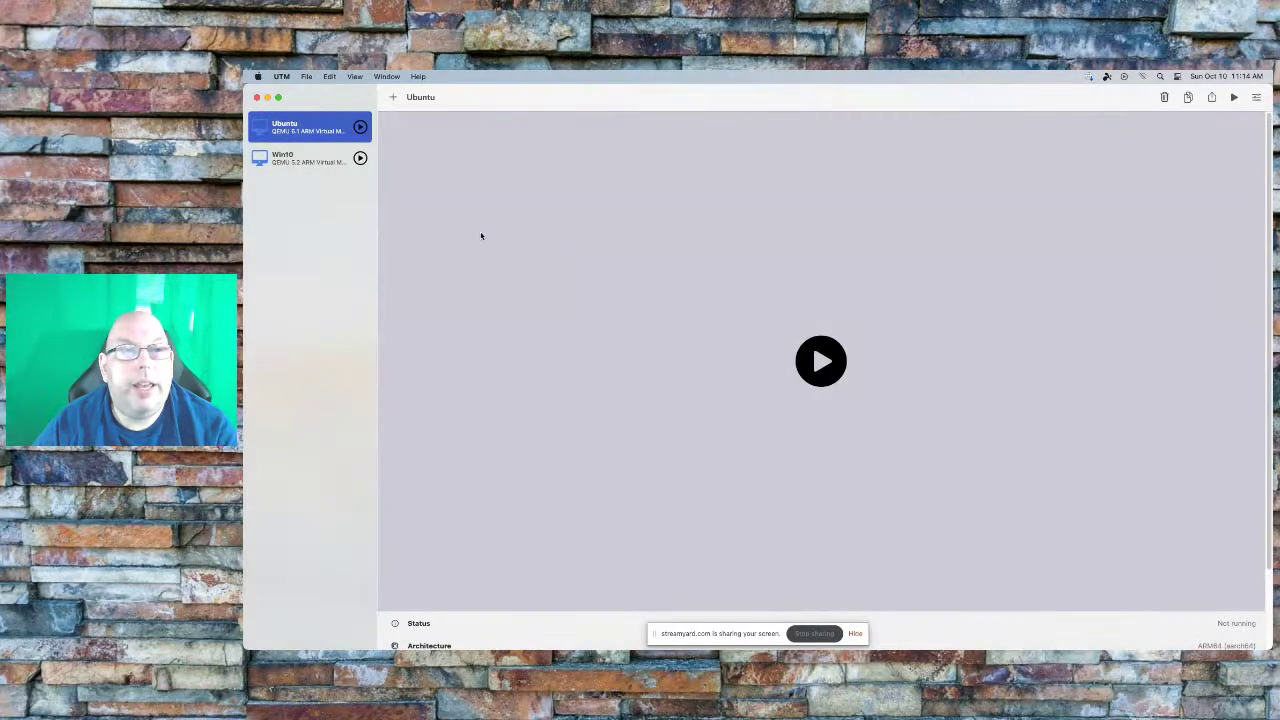
Start the Ubuntu virtual machine, log in with the account password, and reposition its window so the whole desktop fits.
{"action": "left_click", "coordinate": [361, 128]}
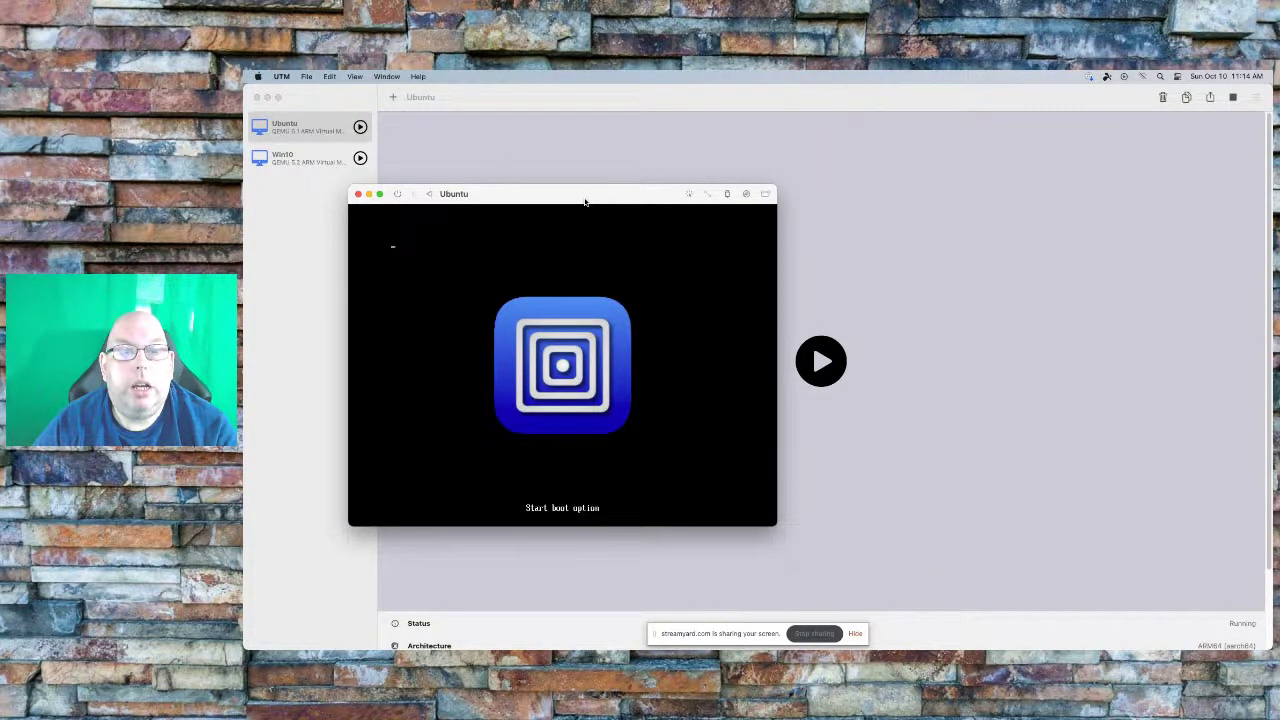
{"action": "left_click_drag", "start_coordinate": [585, 202], "coordinate": [790, 170]}
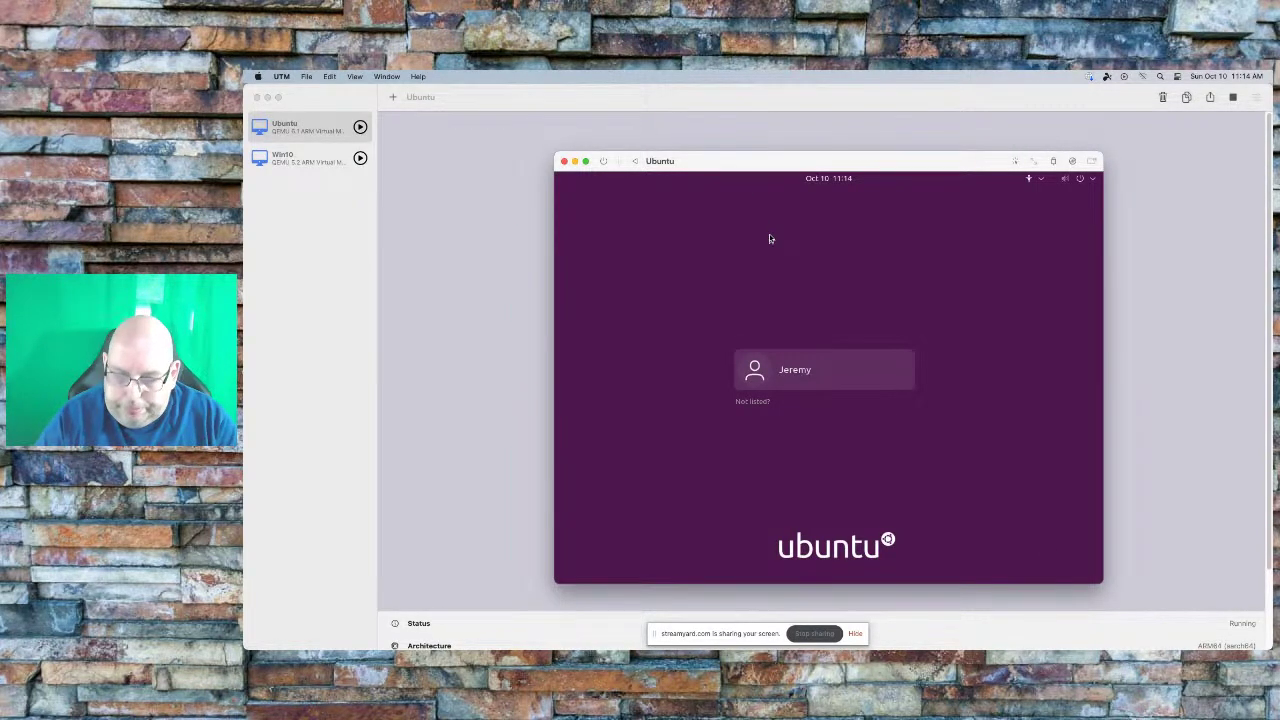
{"action": "key", "text": "Return"}
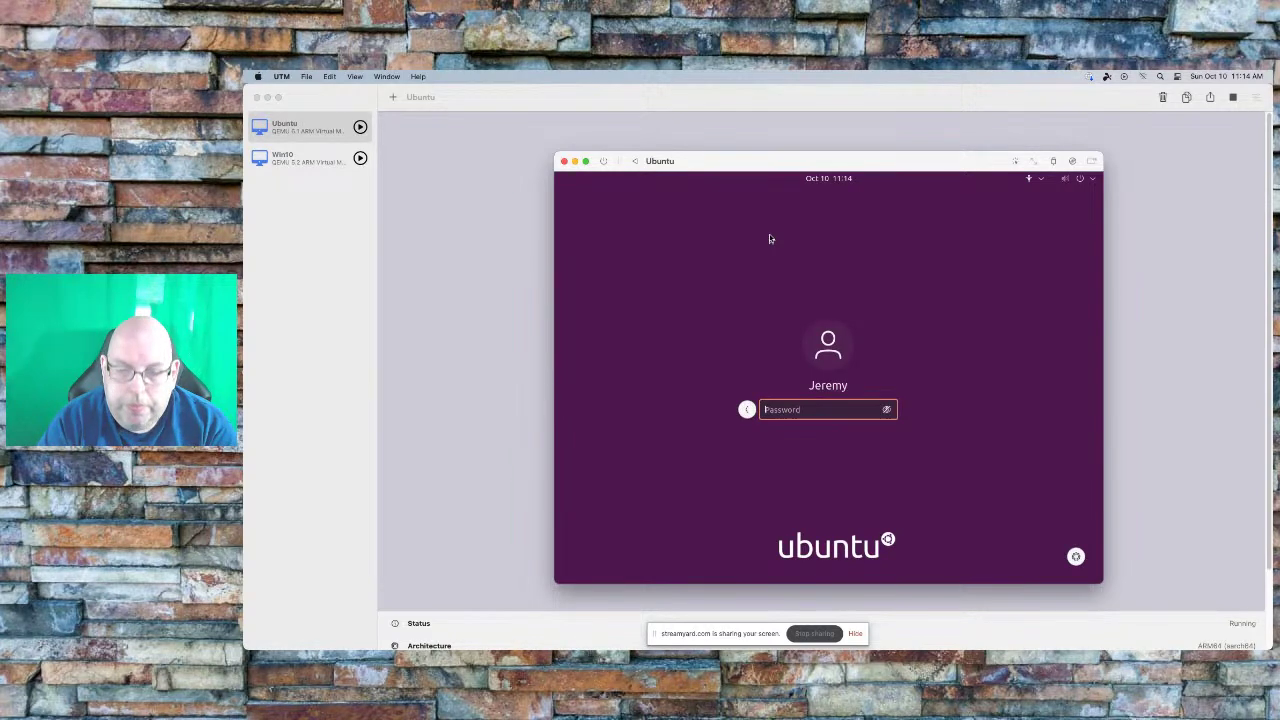
{"action": "type", "text": "•••••••••"}
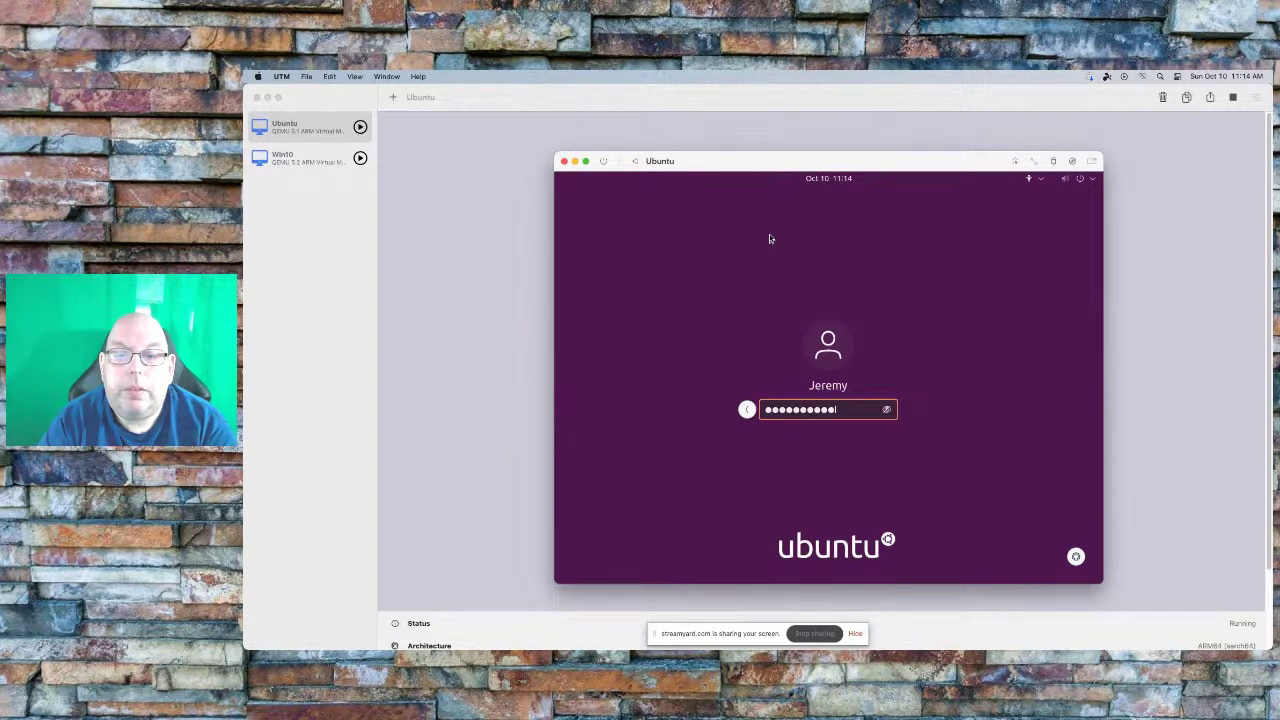
{"action": "key", "text": "Return"}
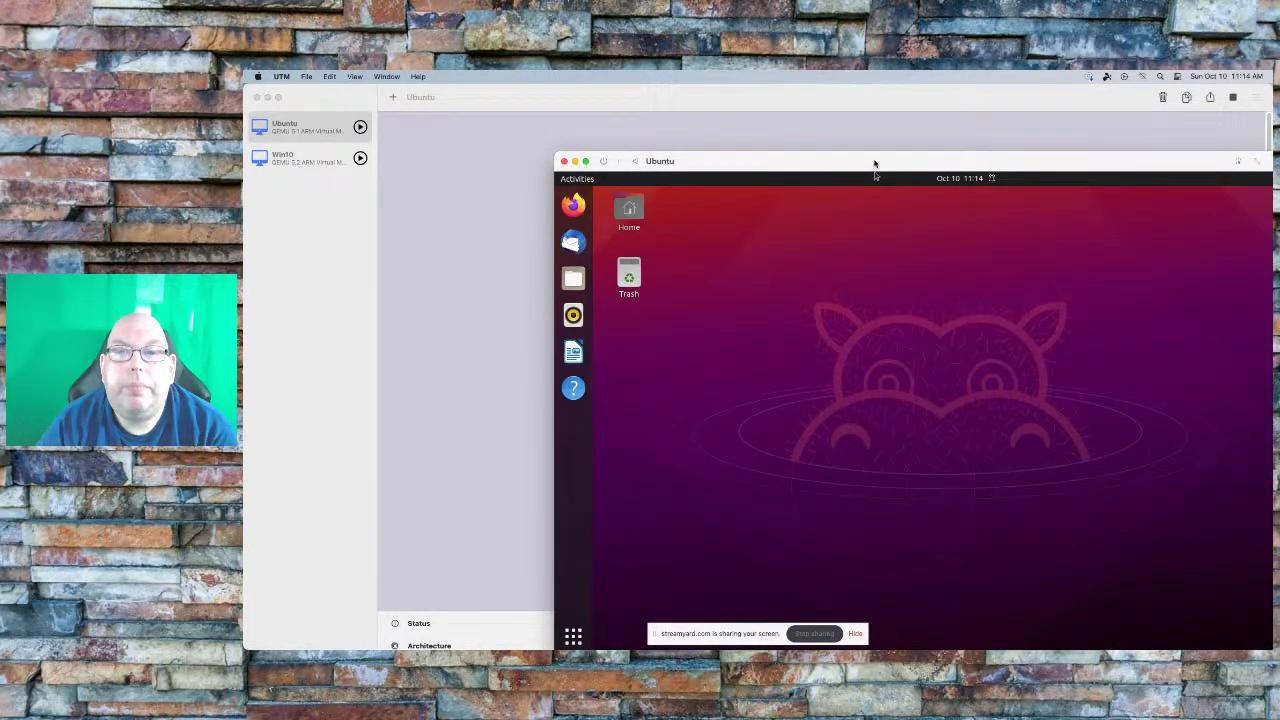
{"action": "left_click_drag", "start_coordinate": [876, 161], "coordinate": [720, 110]}
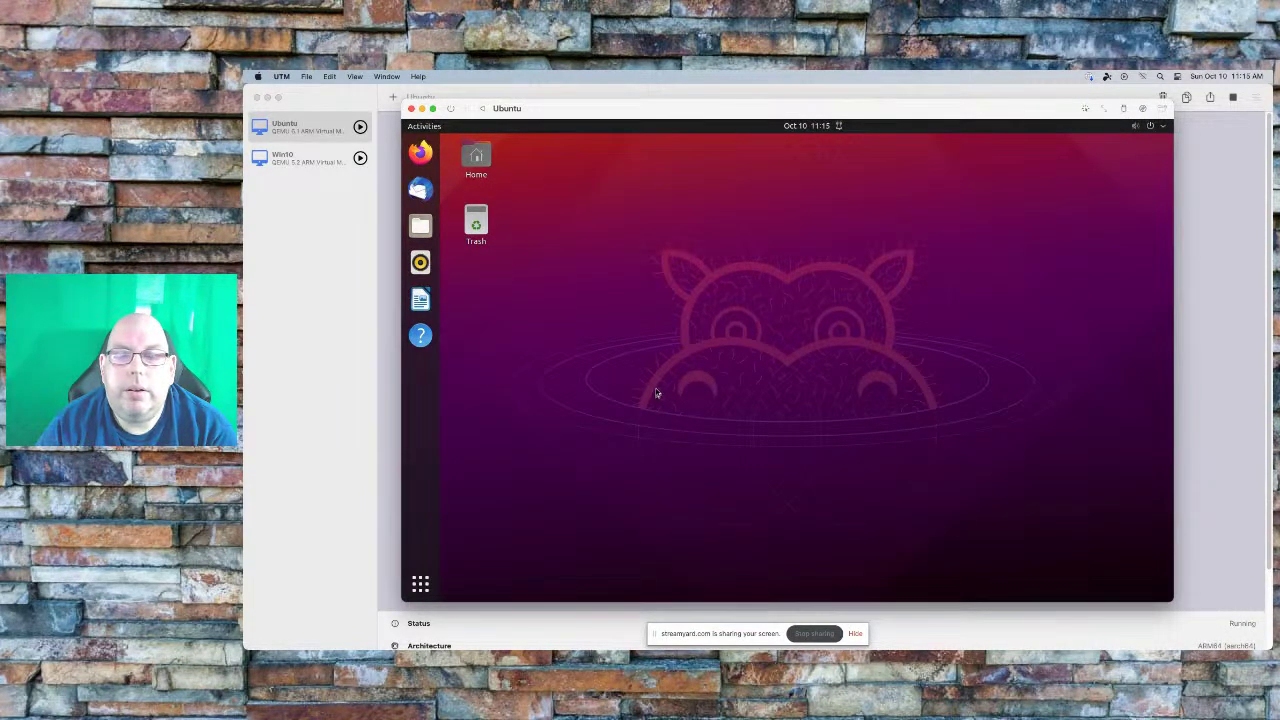
Review the About page in Ubuntu's Settings for hardware and OS details, and close Settings.
{"action": "left_click", "coordinate": [1163, 126]}
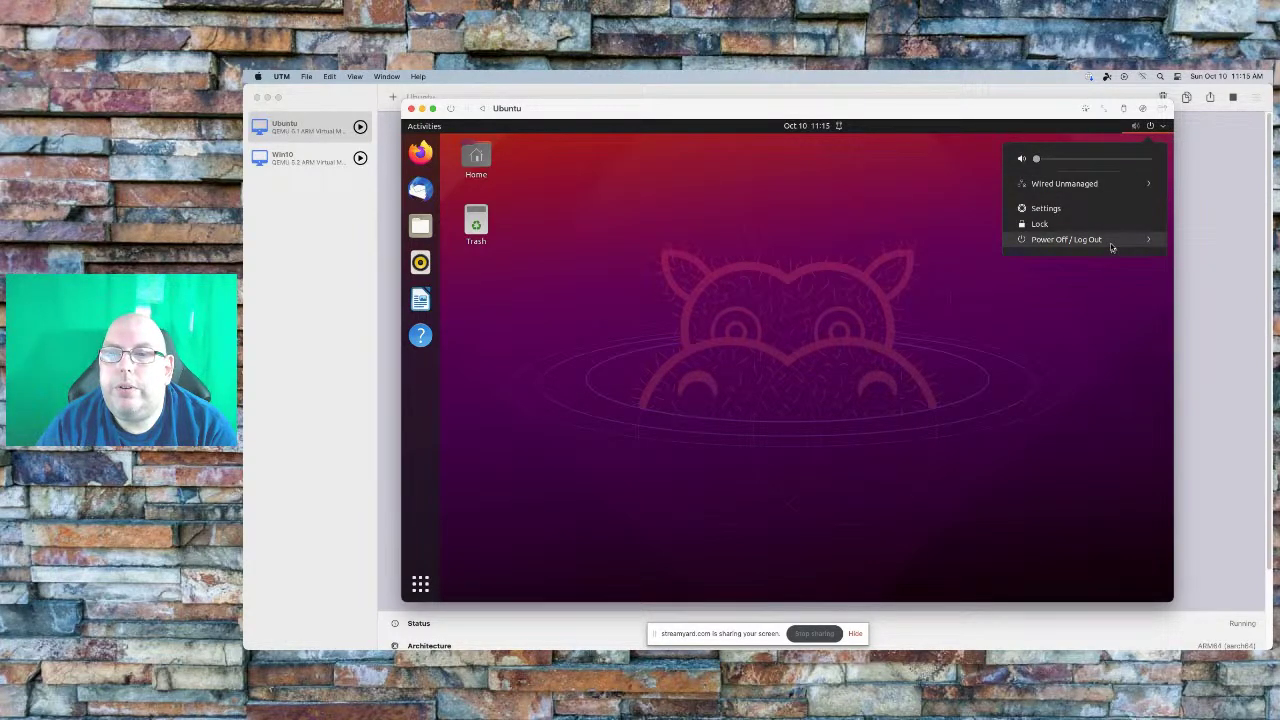
{"action": "left_click", "coordinate": [1112, 241]}
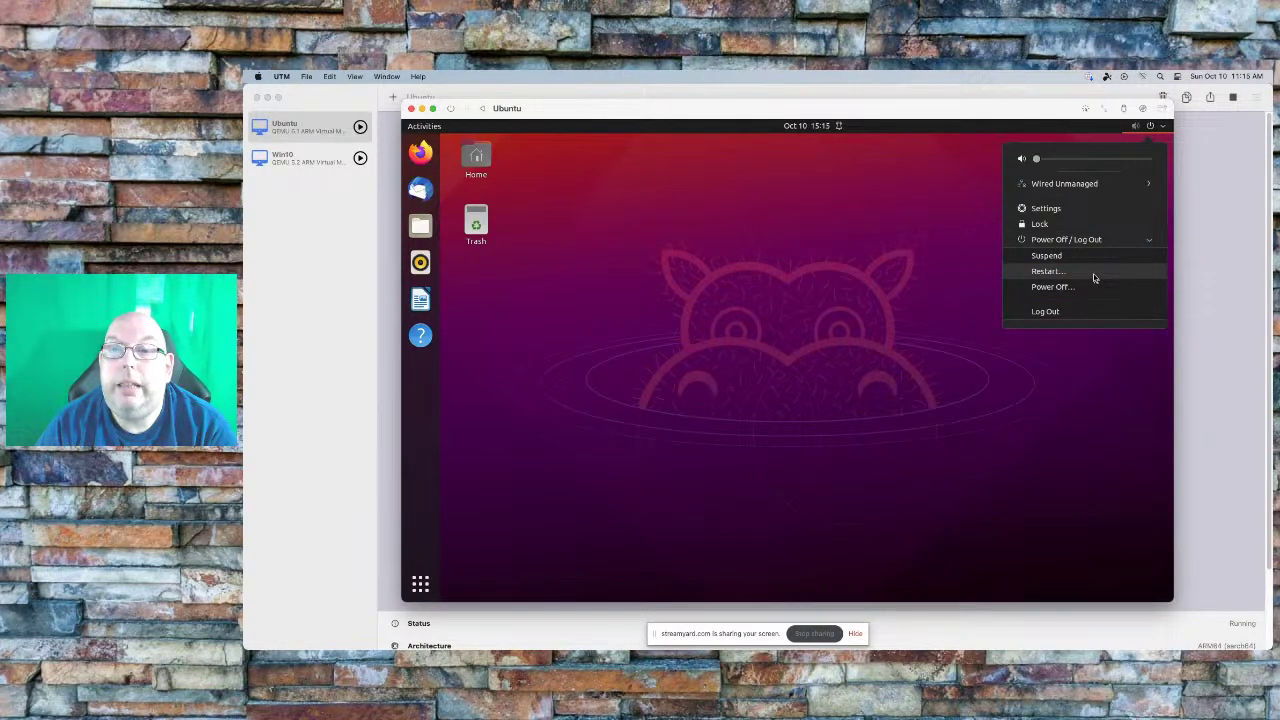
{"action": "left_click", "coordinate": [1040, 209]}
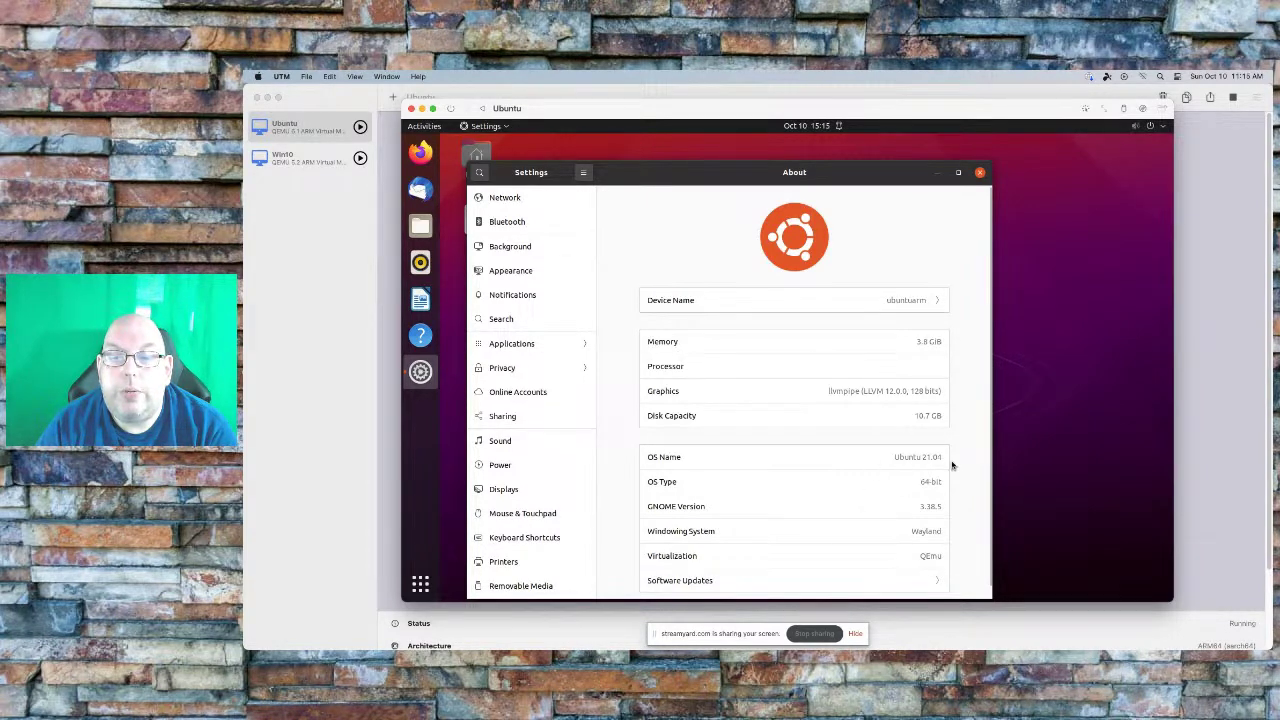
{"action": "left_click_drag", "start_coordinate": [886, 175], "coordinate": [931, 151]}
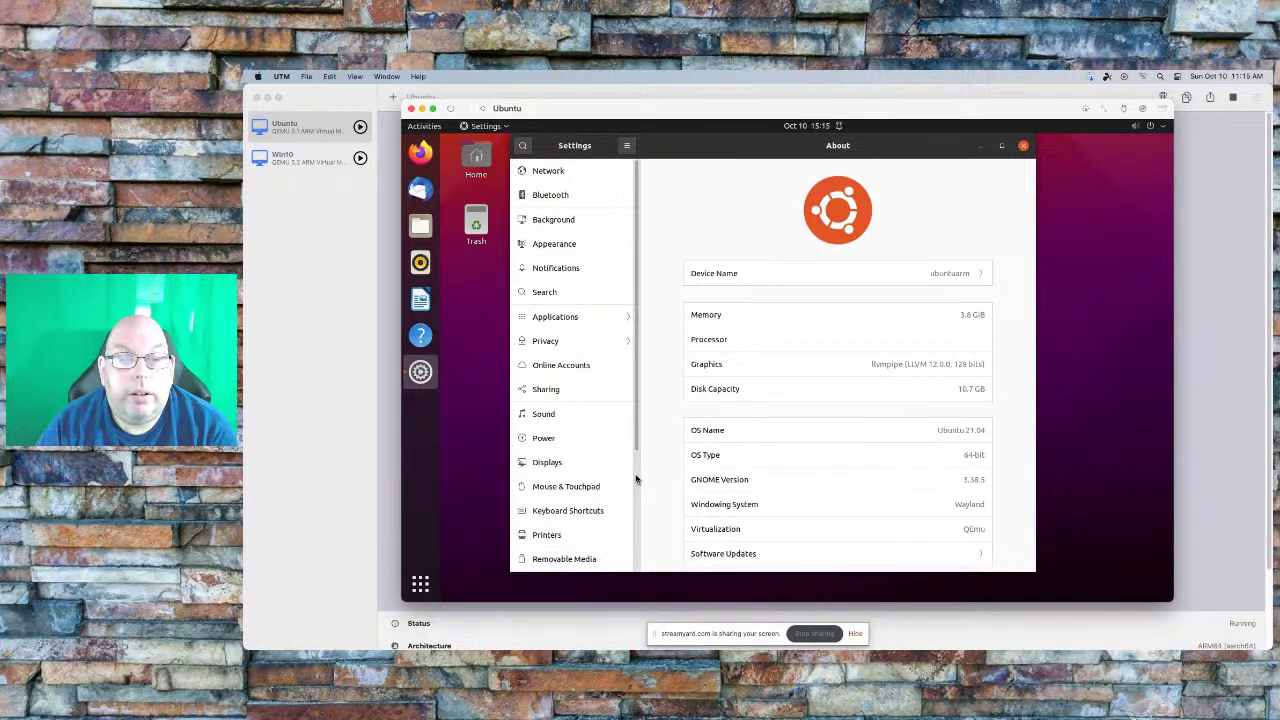
{"action": "scroll", "coordinate": [628, 505], "scroll_direction": "down", "scroll_amount": 3}
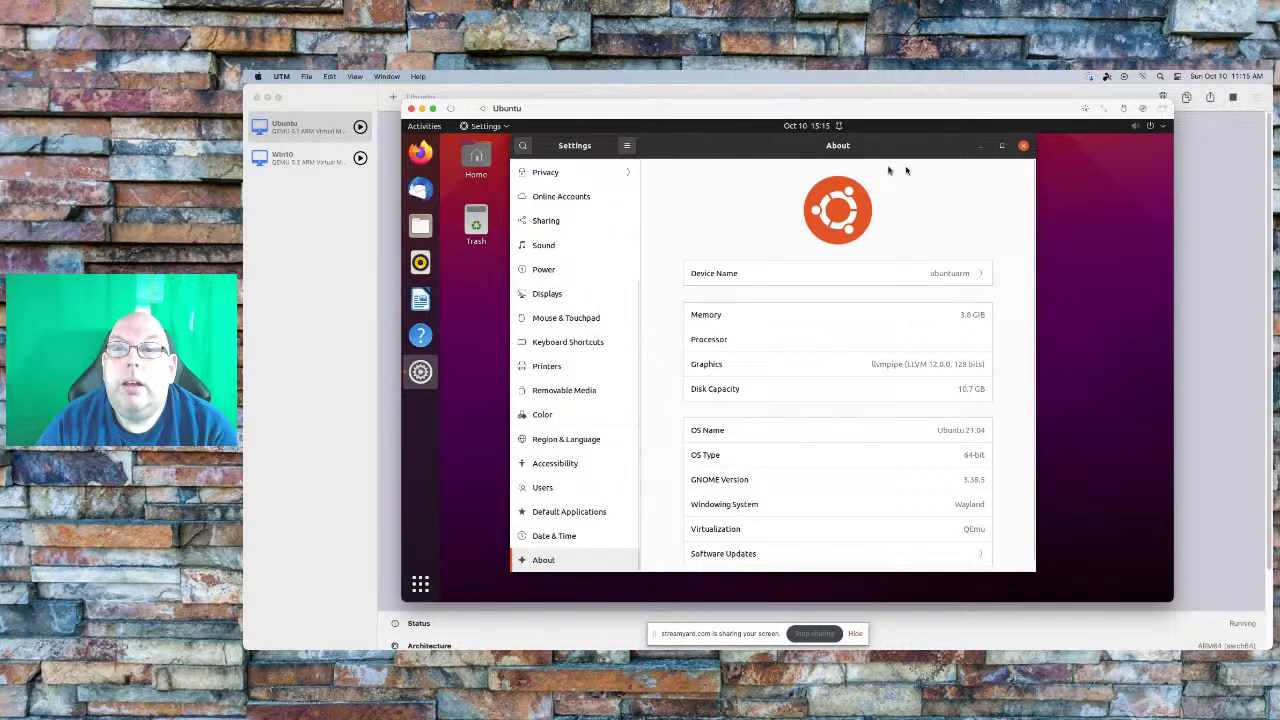
{"action": "left_click", "coordinate": [1023, 146]}
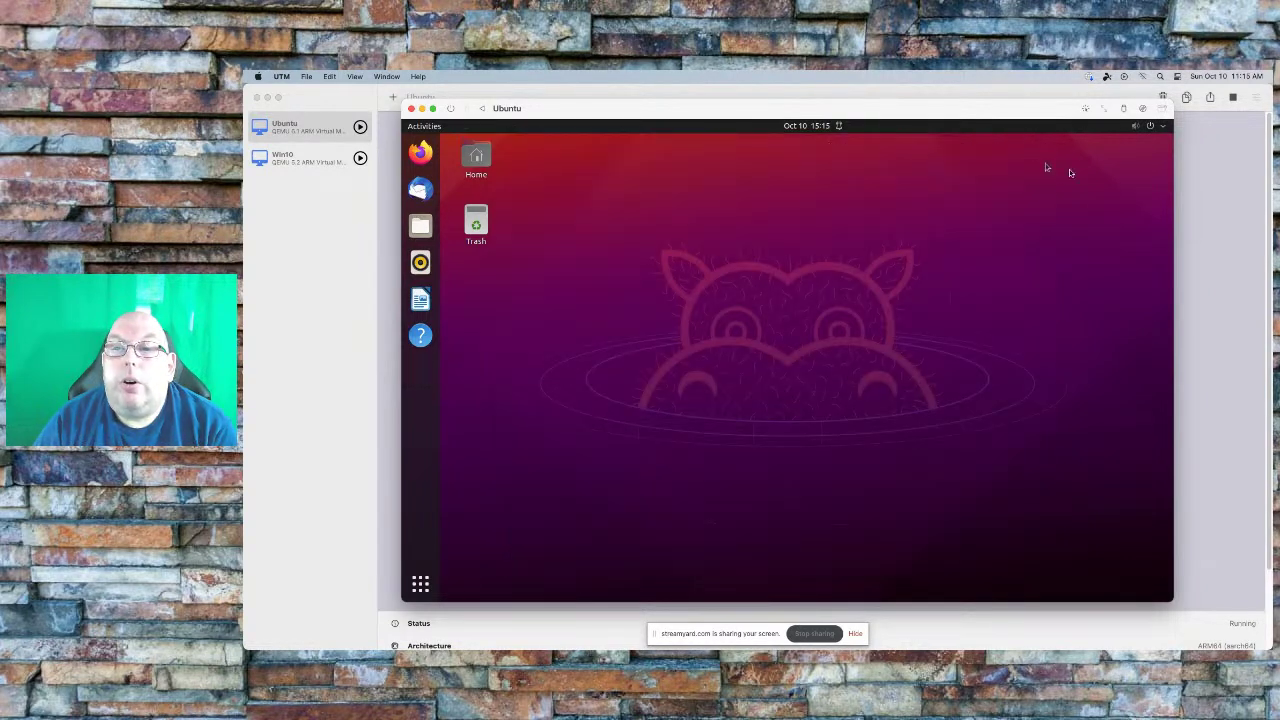
Power off the Ubuntu virtual machine from within its desktop.
{"action": "left_click", "coordinate": [1165, 127]}
{"action": "left_click", "coordinate": [1066, 240]}
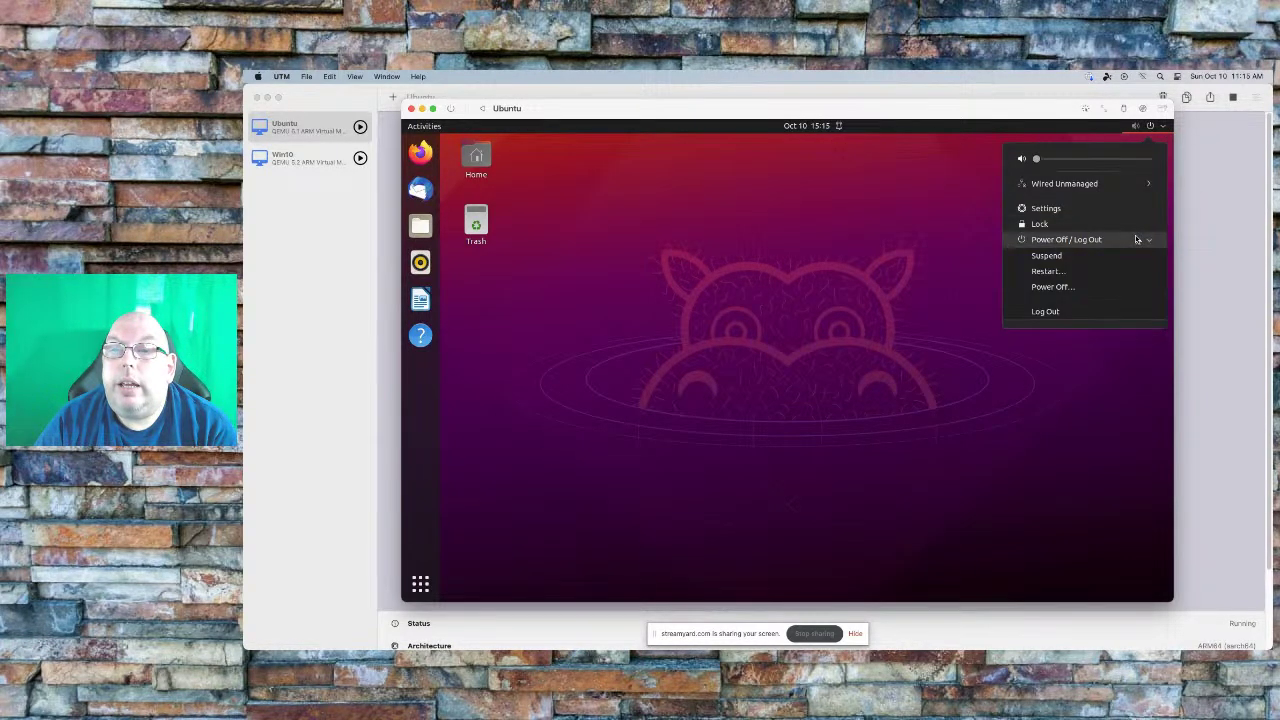
{"action": "left_click", "coordinate": [1050, 287]}
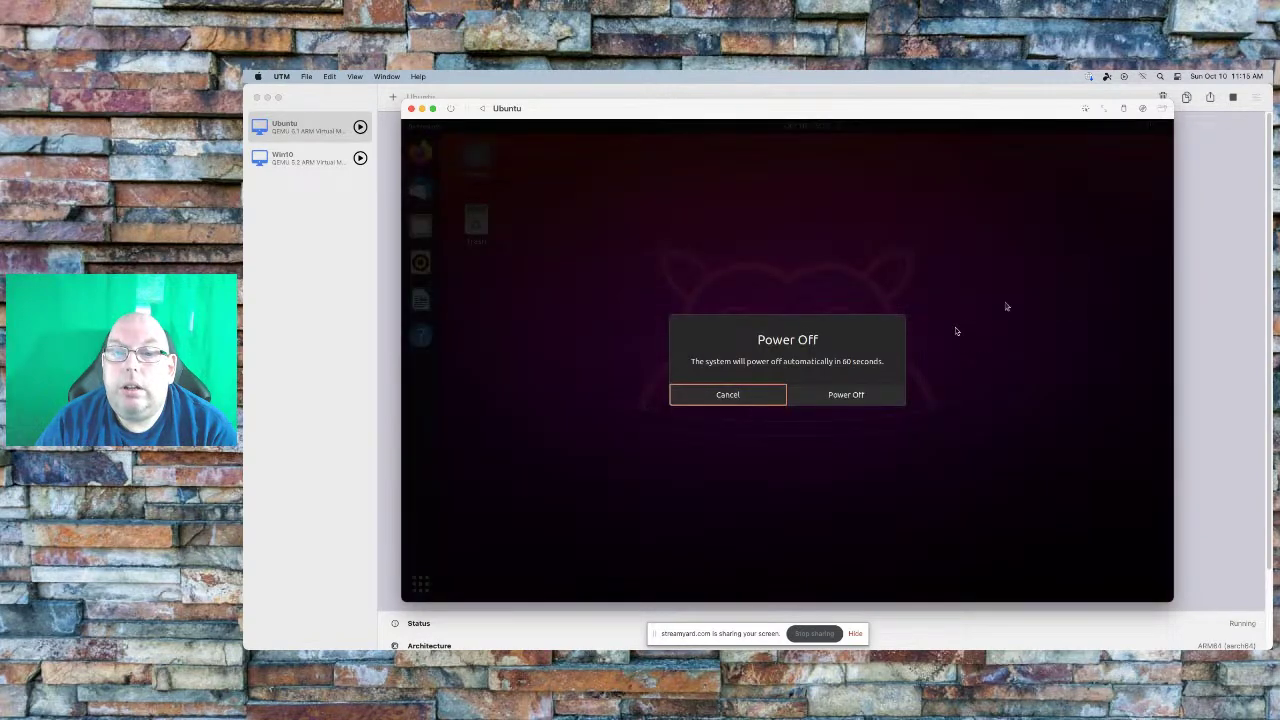
{"action": "left_click", "coordinate": [846, 395]}
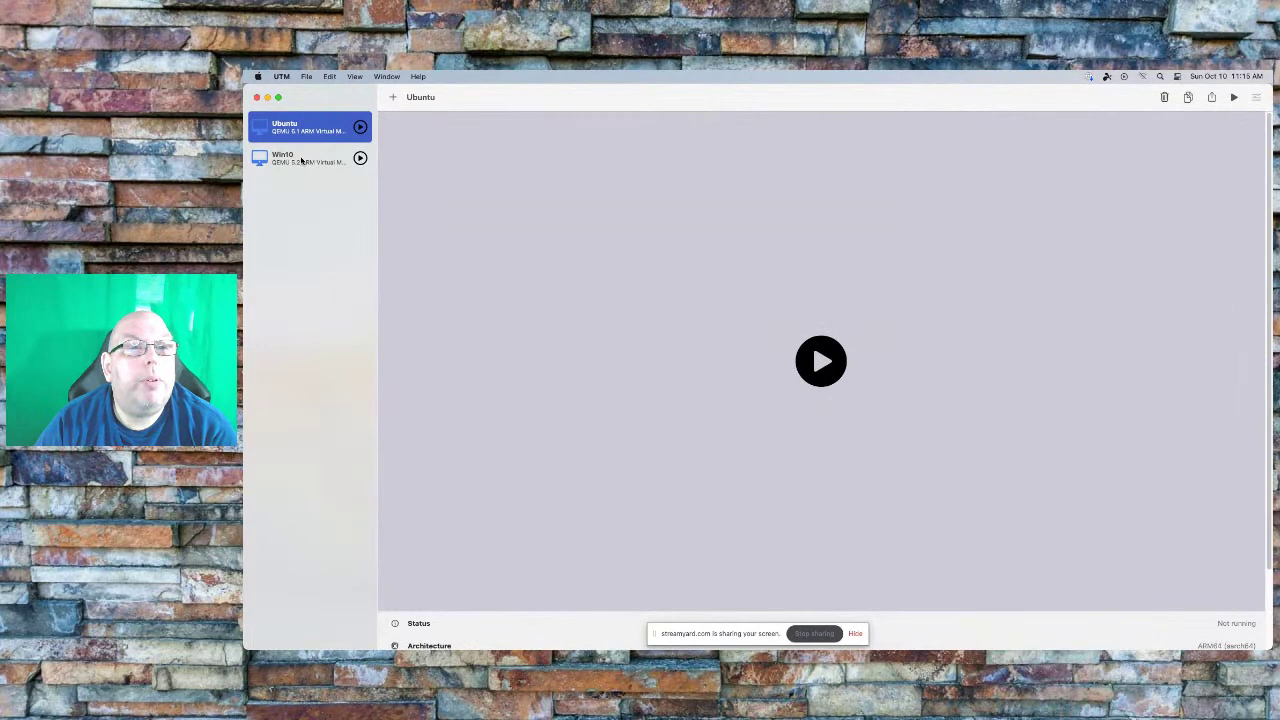
Try to boot the Win10 virtual machine, force it to power off, and close its window.
{"action": "left_click", "coordinate": [306, 164]}
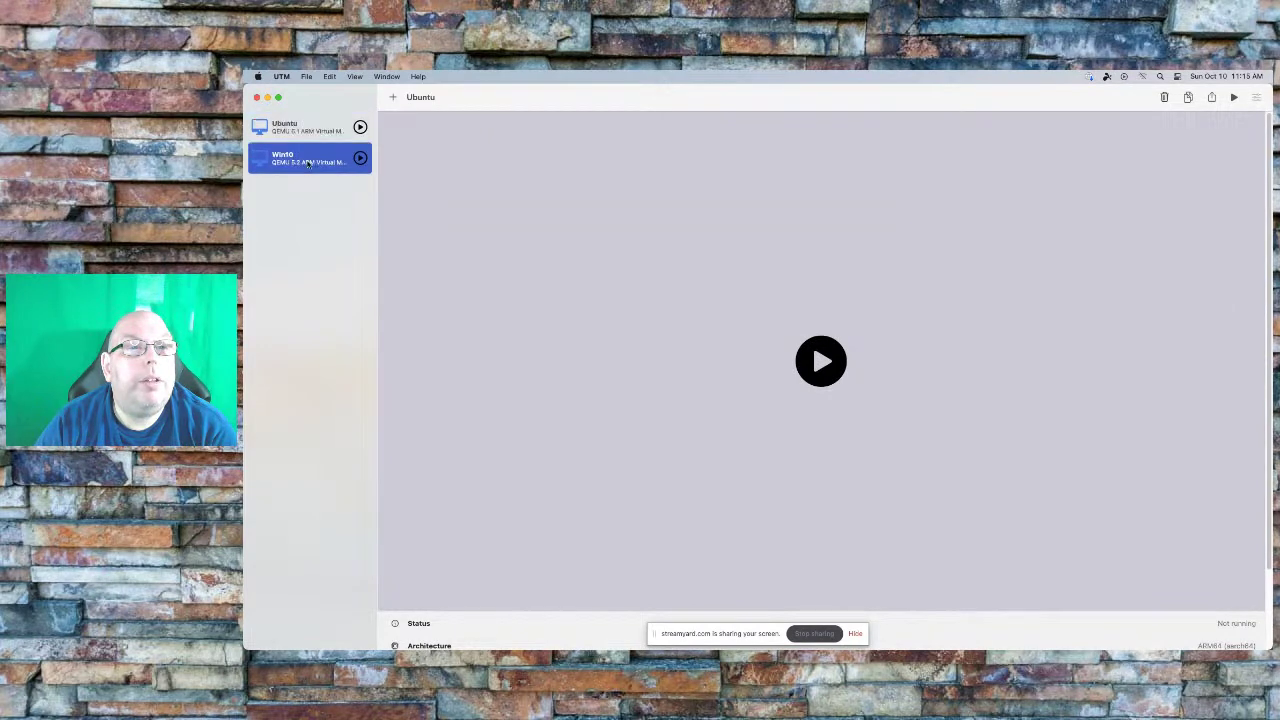
{"action": "left_click", "coordinate": [360, 158]}
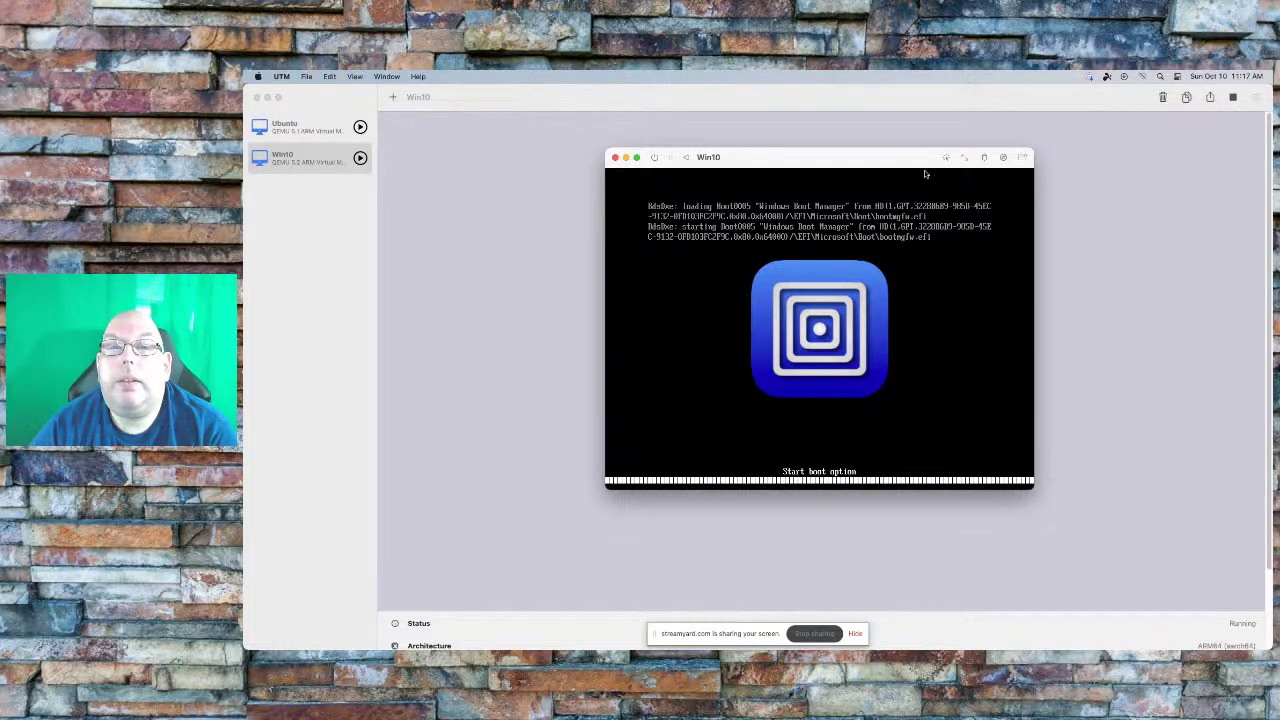
{"action": "left_click", "coordinate": [654, 158]}
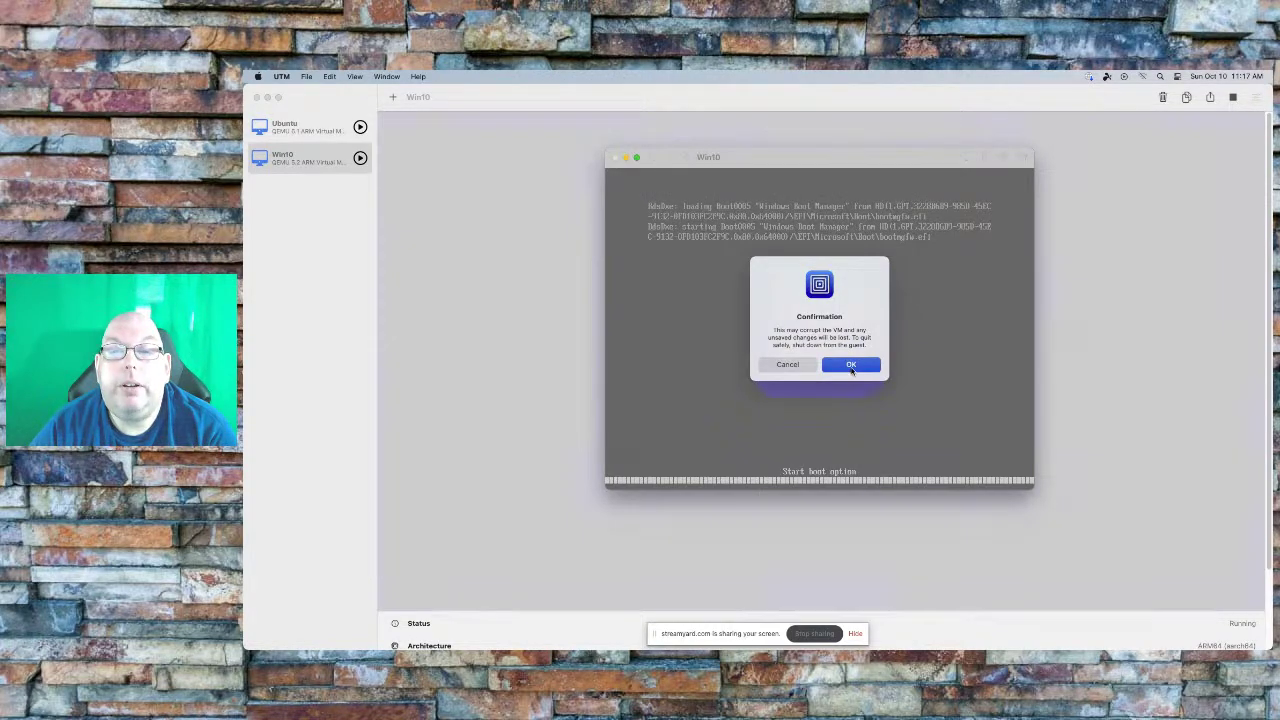
{"action": "left_click", "coordinate": [850, 365]}
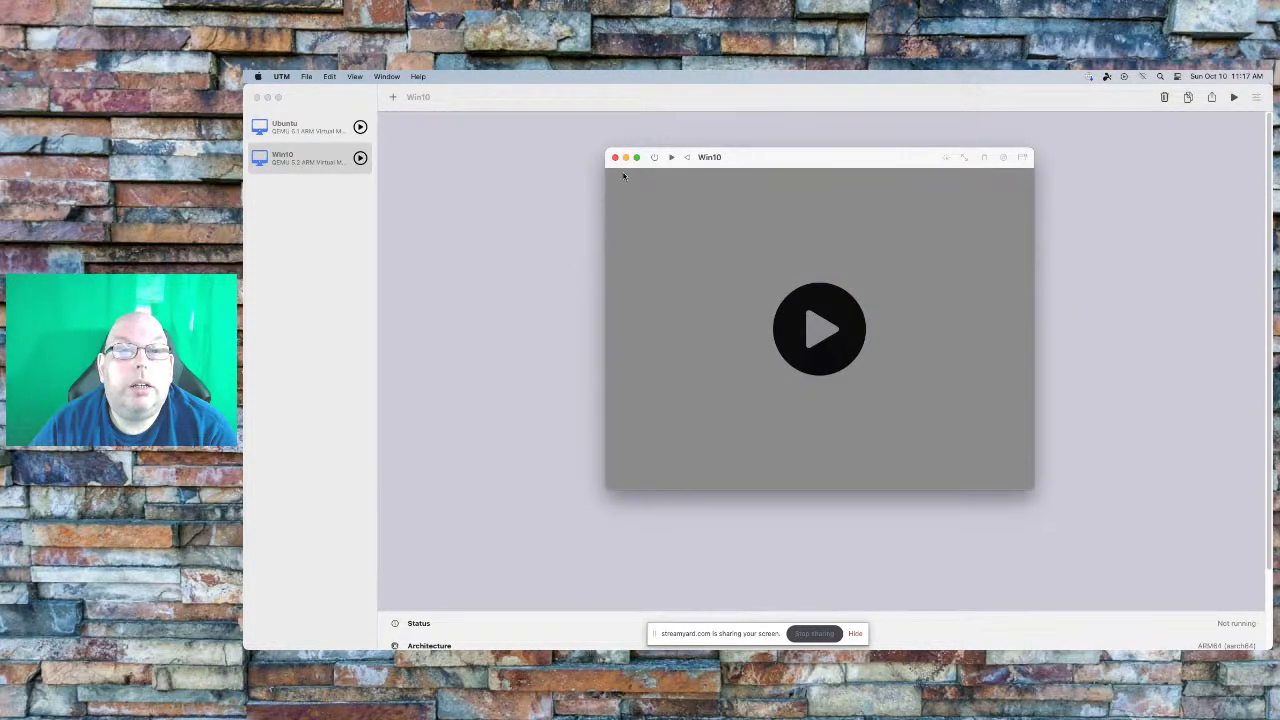
{"action": "left_click", "coordinate": [615, 157]}
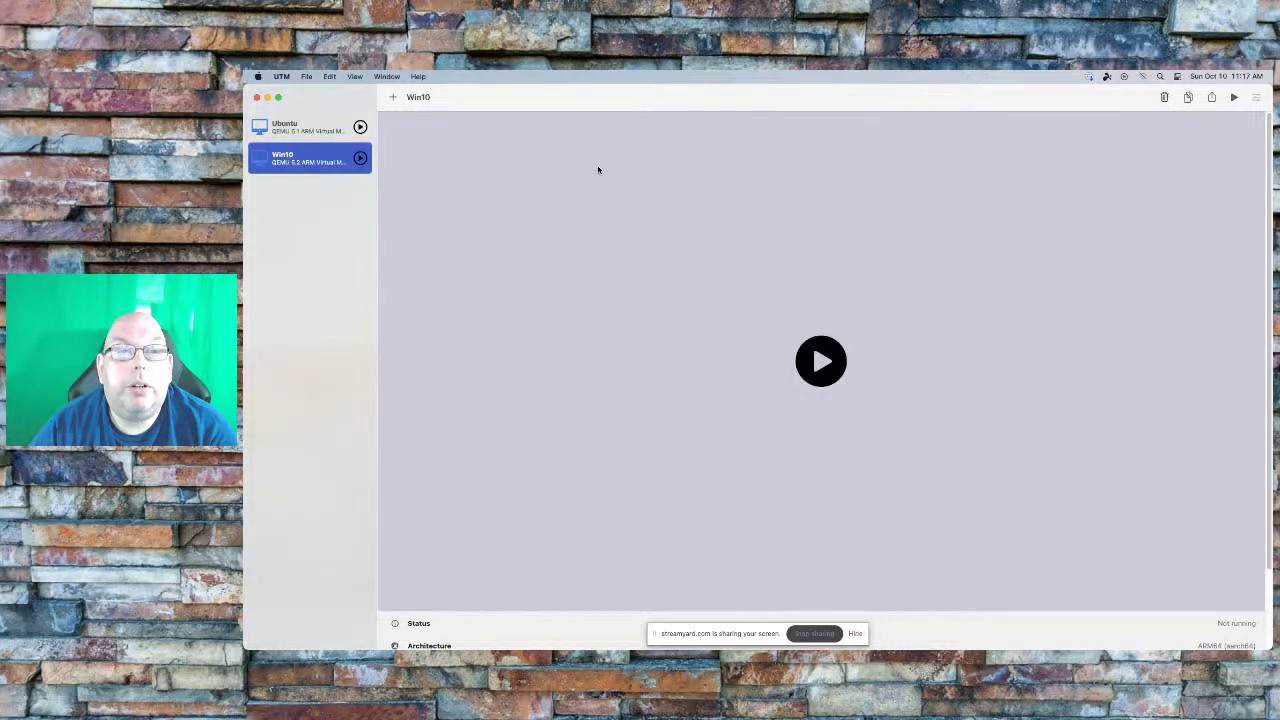
Set the Win10 virtual machine's system to QEMU 6.1 ARM Virtual Machine (virt-6.1), check its QEMU, drive and display settings, and save.
{"action": "right_click", "coordinate": [313, 158]}
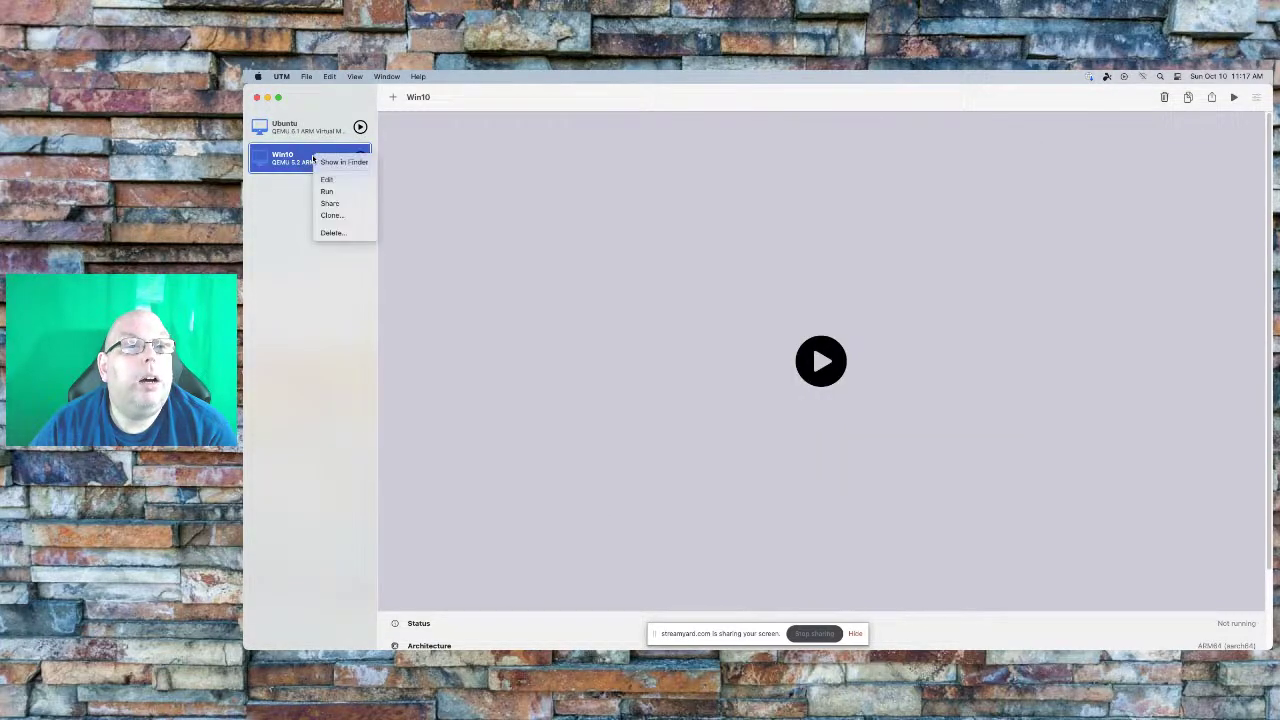
{"action": "left_click", "coordinate": [327, 179]}
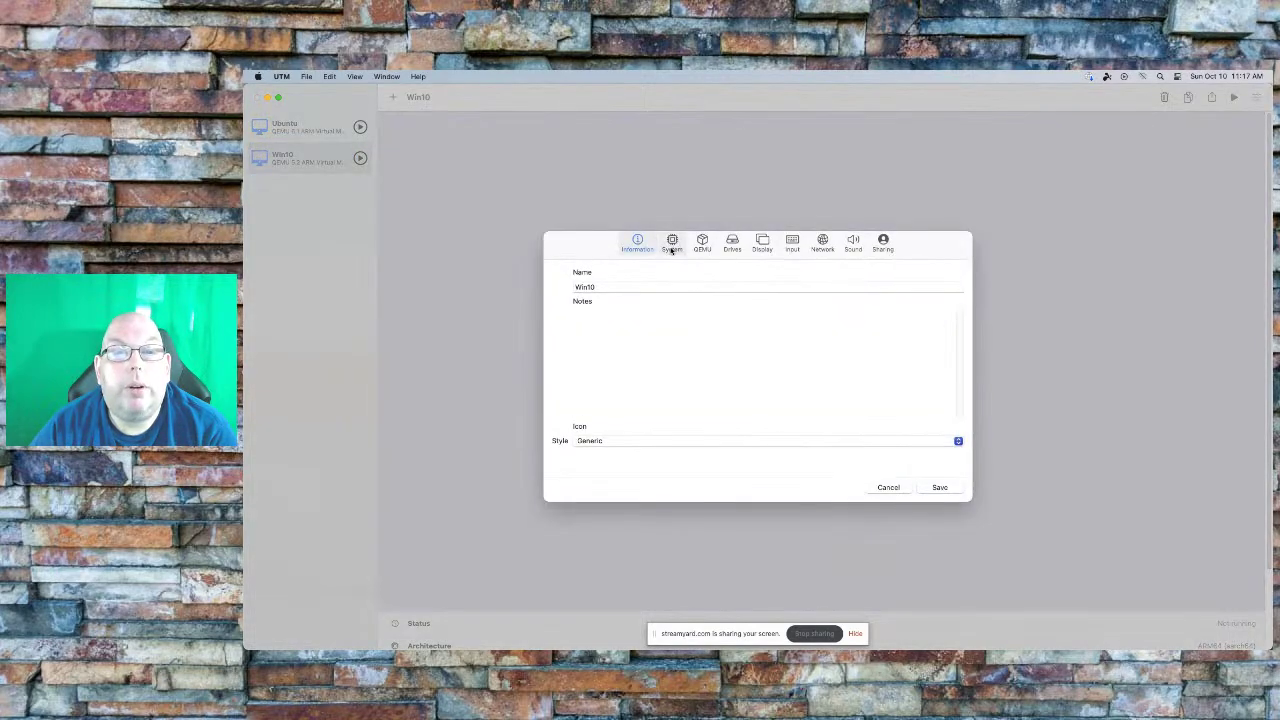
{"action": "left_click", "coordinate": [672, 246]}
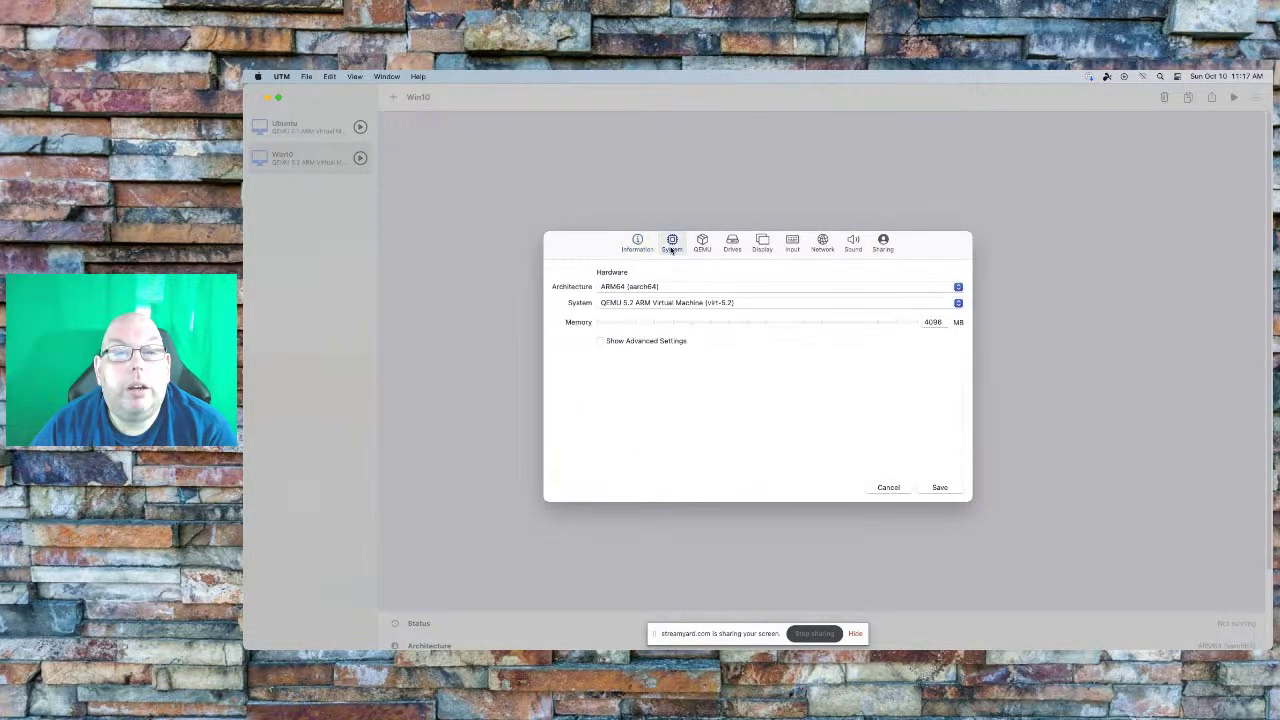
{"action": "left_click", "coordinate": [705, 303]}
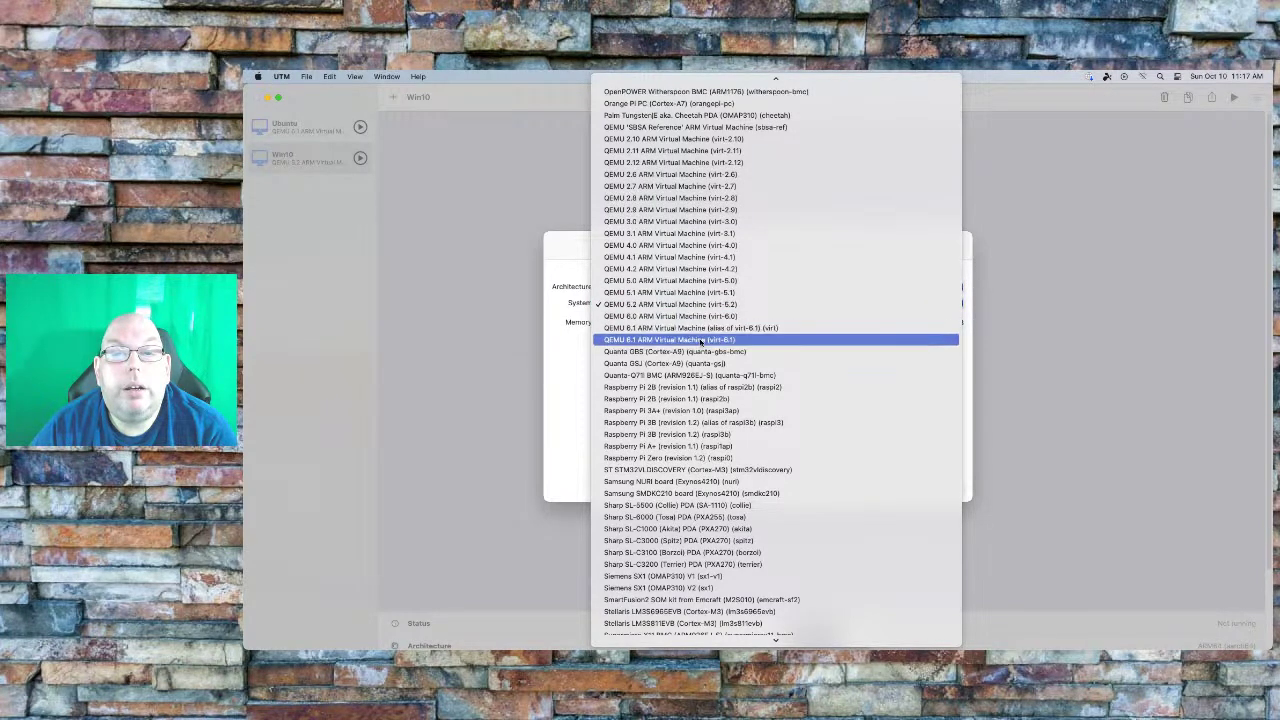
{"action": "left_click", "coordinate": [702, 340]}
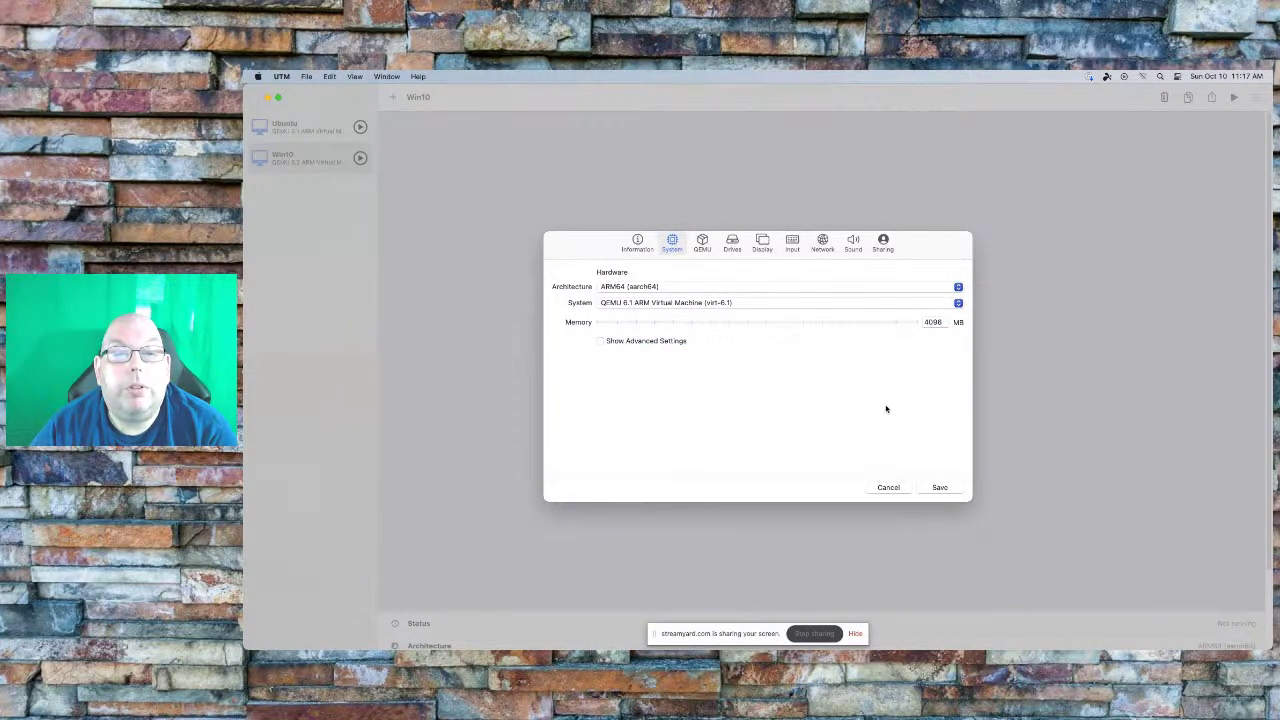
{"action": "left_click", "coordinate": [702, 248]}
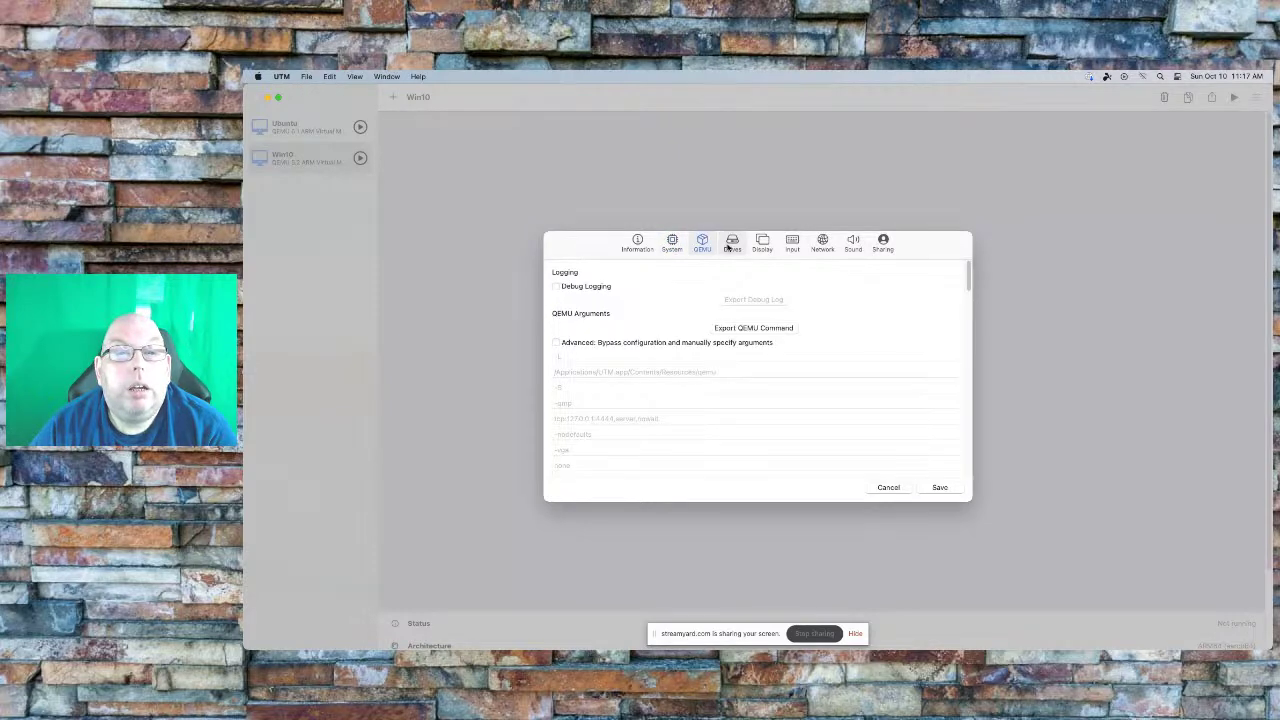
{"action": "left_click", "coordinate": [734, 248]}
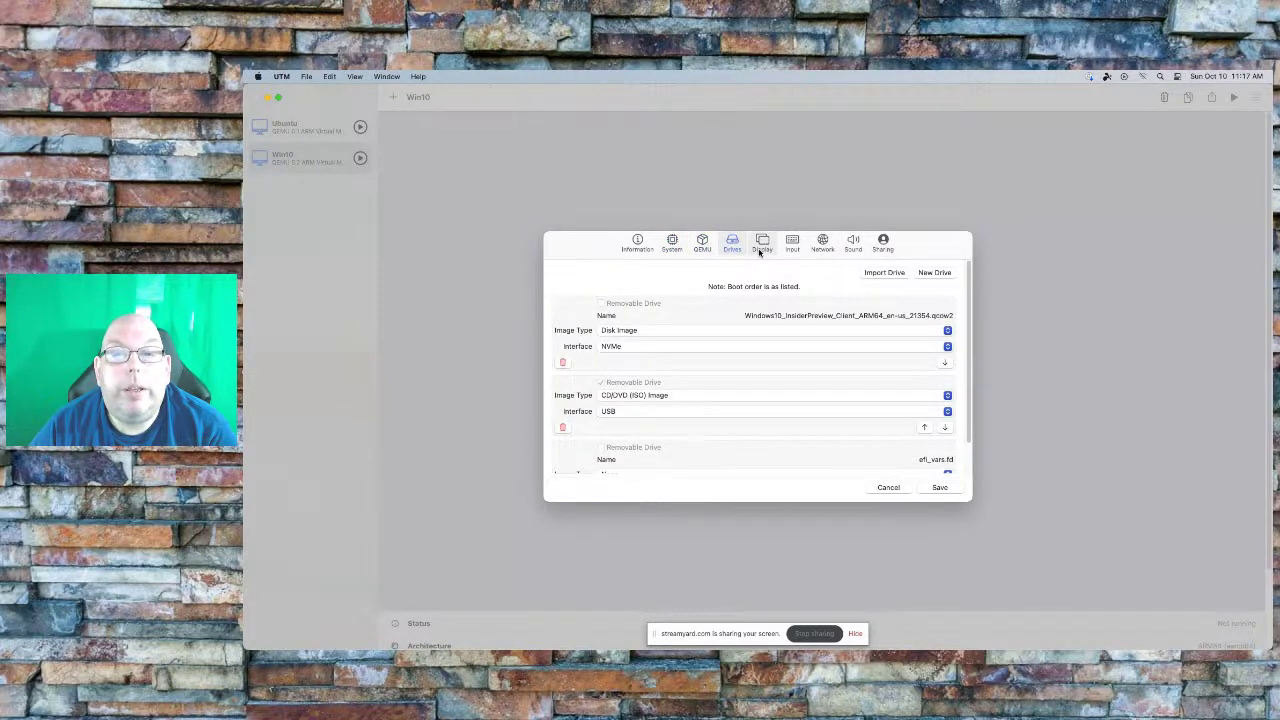
{"action": "left_click", "coordinate": [762, 248]}
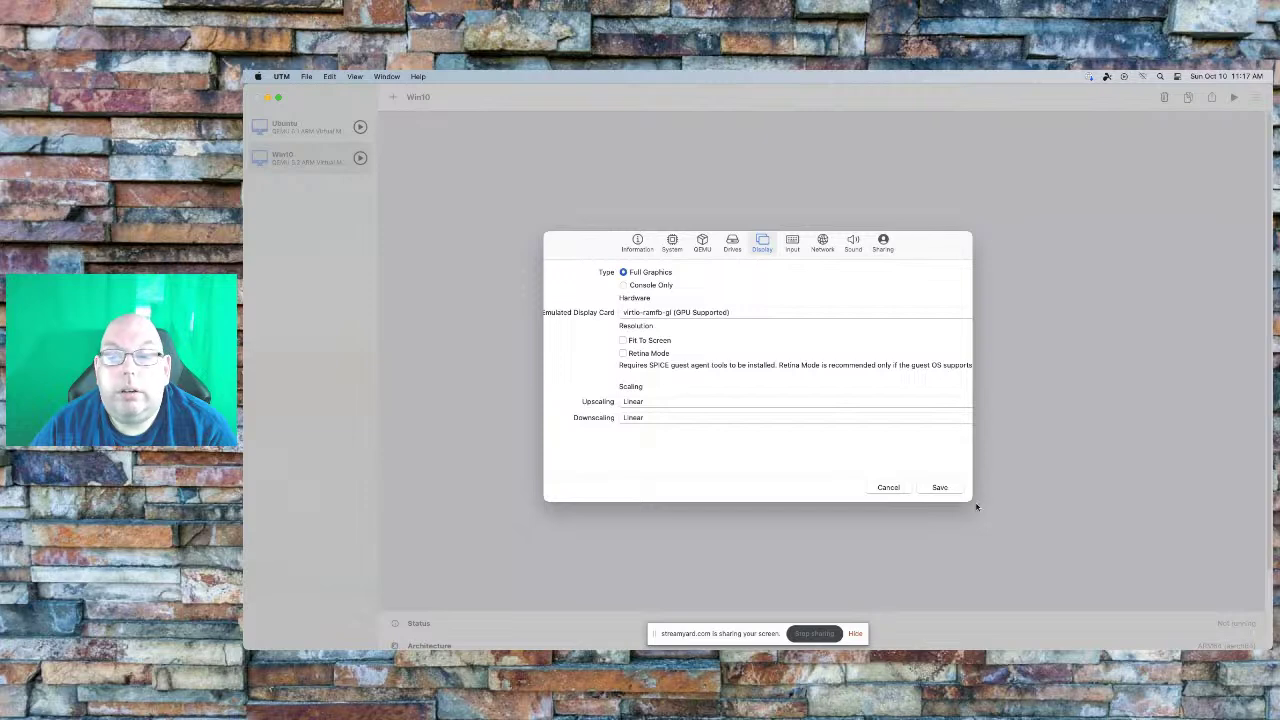
{"action": "left_click", "coordinate": [940, 487]}
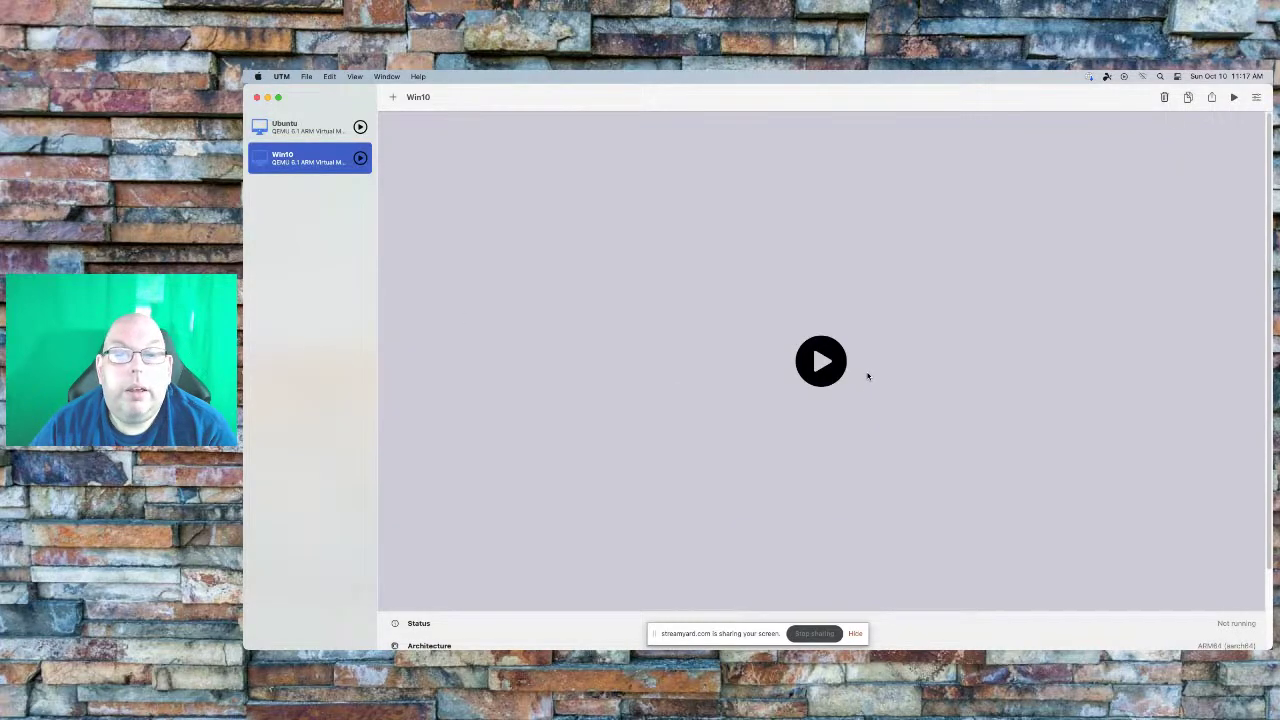
Try to boot the Win10 virtual machine again, close its window, and quit UTM to return to the desktop.
{"action": "left_click", "coordinate": [821, 361]}
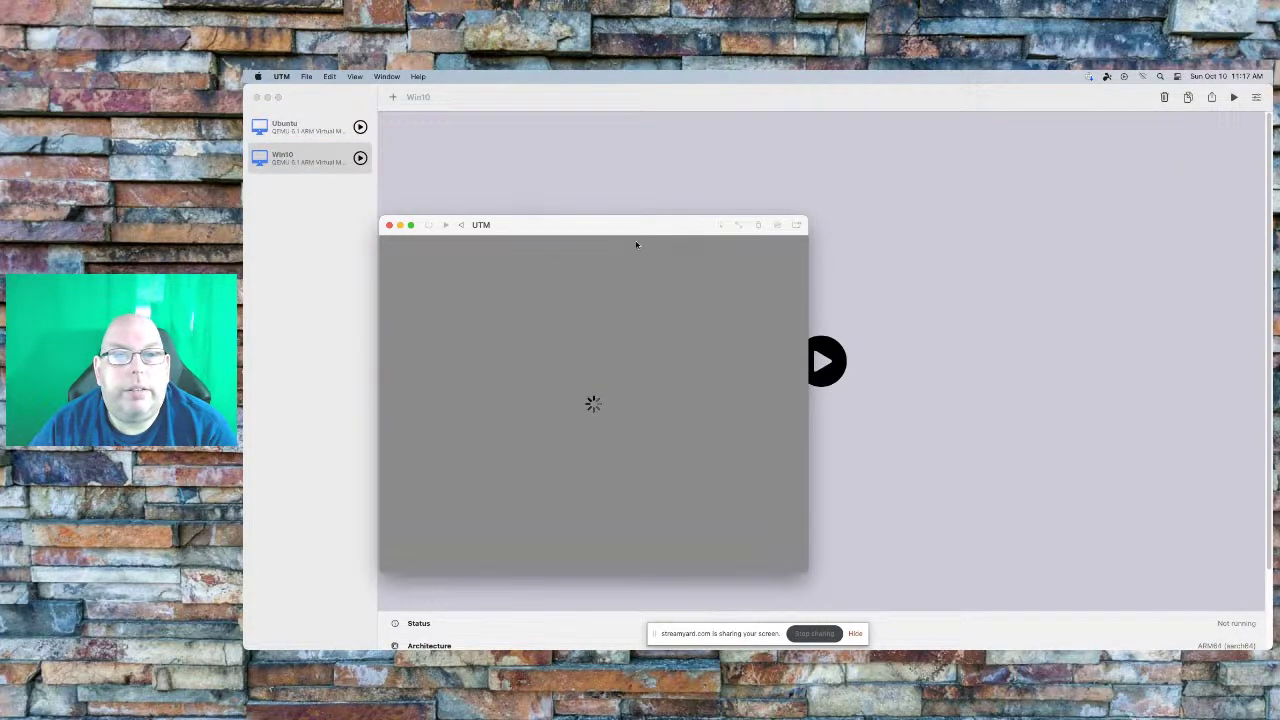
{"action": "left_click_drag", "start_coordinate": [627, 226], "coordinate": [820, 181]}
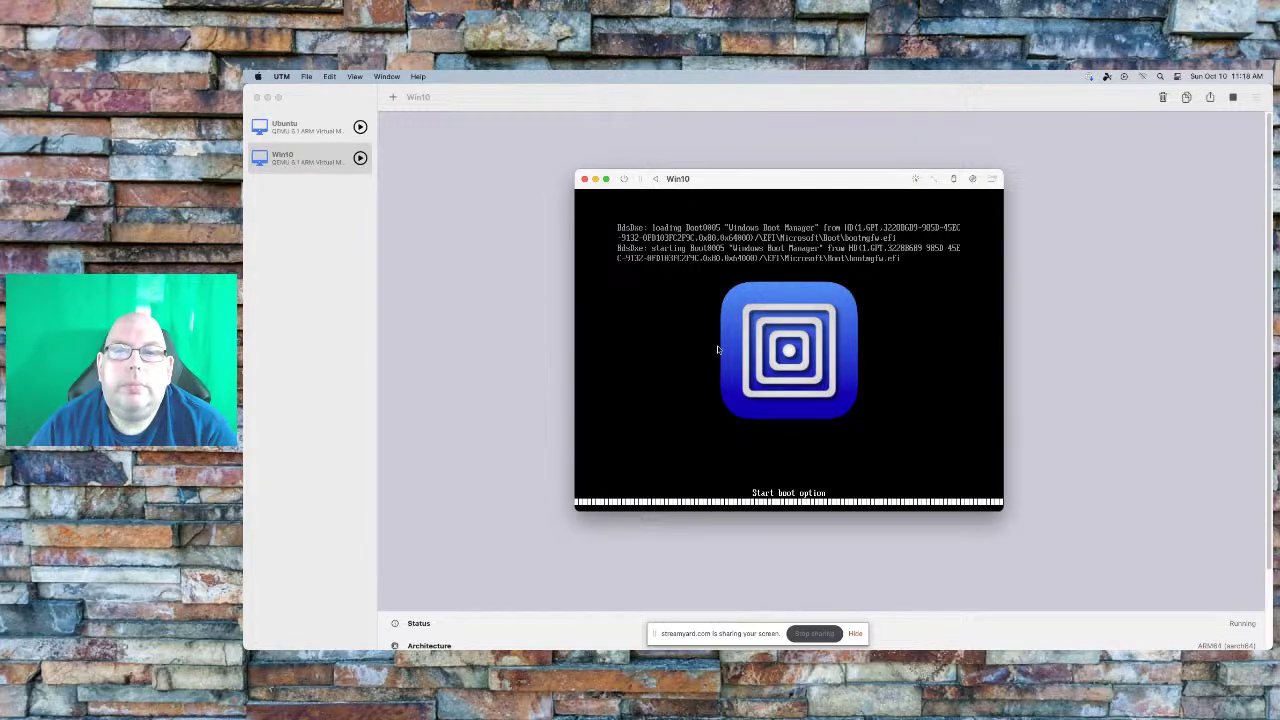
{"action": "left_click", "coordinate": [584, 180]}
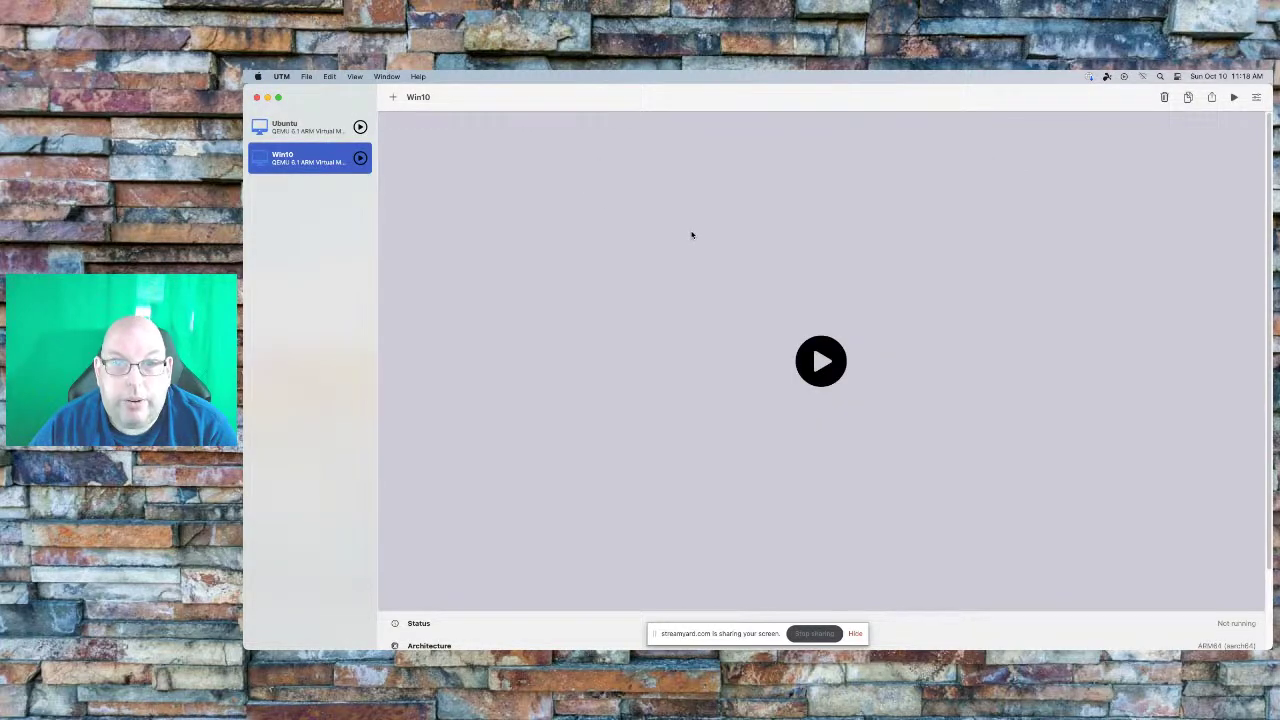
{"action": "key", "text": "super+q"}
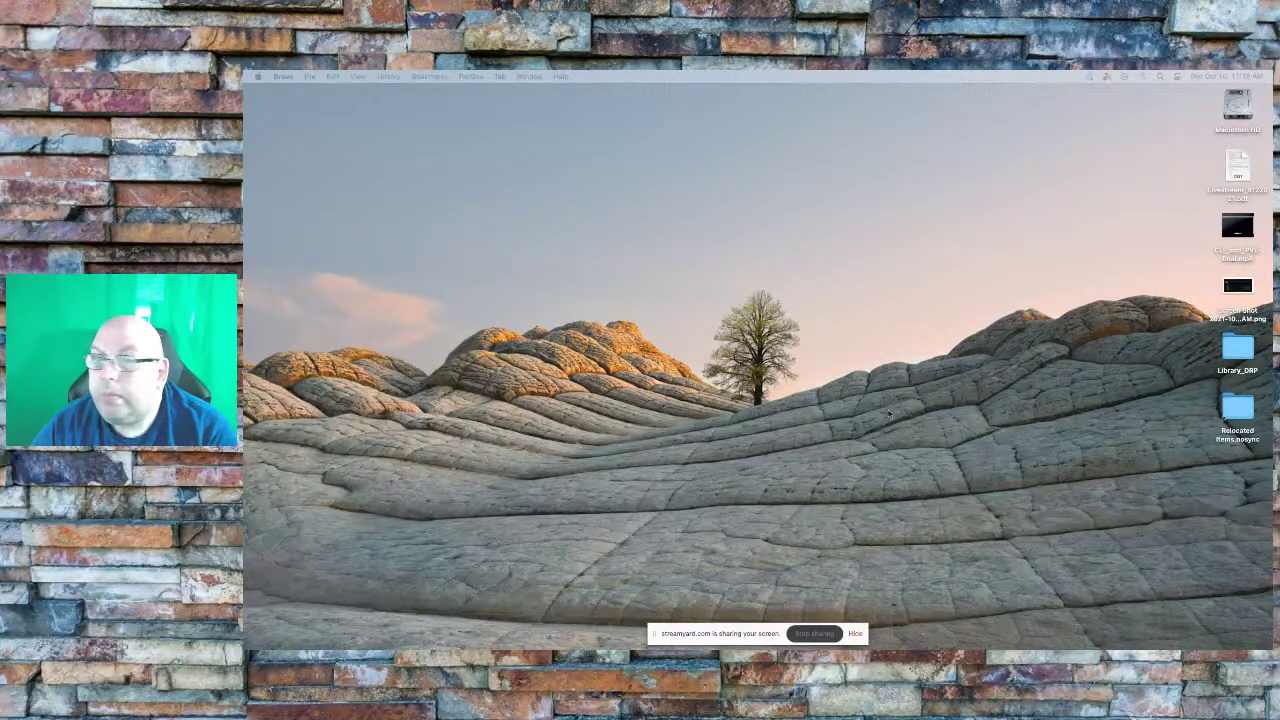
{"action": "left_click", "coordinate": [622, 478]}
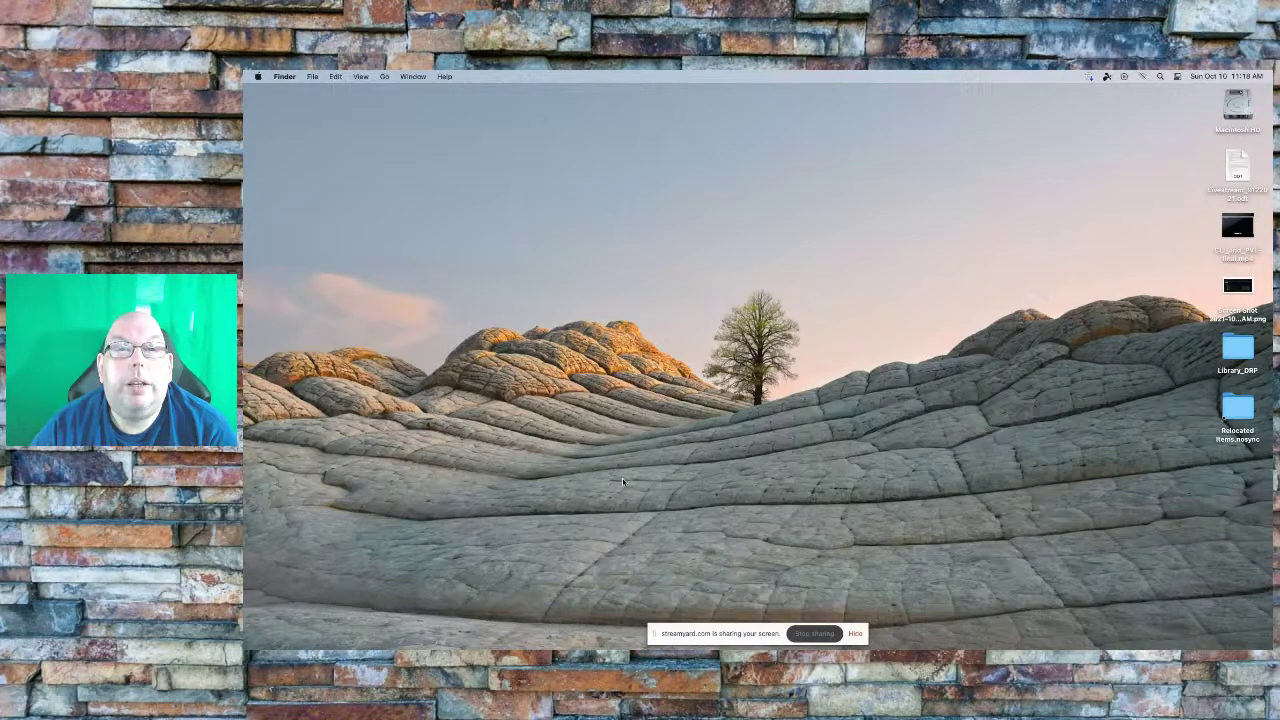
Switch to the Proxmox page in Firefox, enlarge it to 133%, and examine the /dev/sdb SSD among node pve7010-1's disks.
{"action": "key", "text": "super+Tab"}
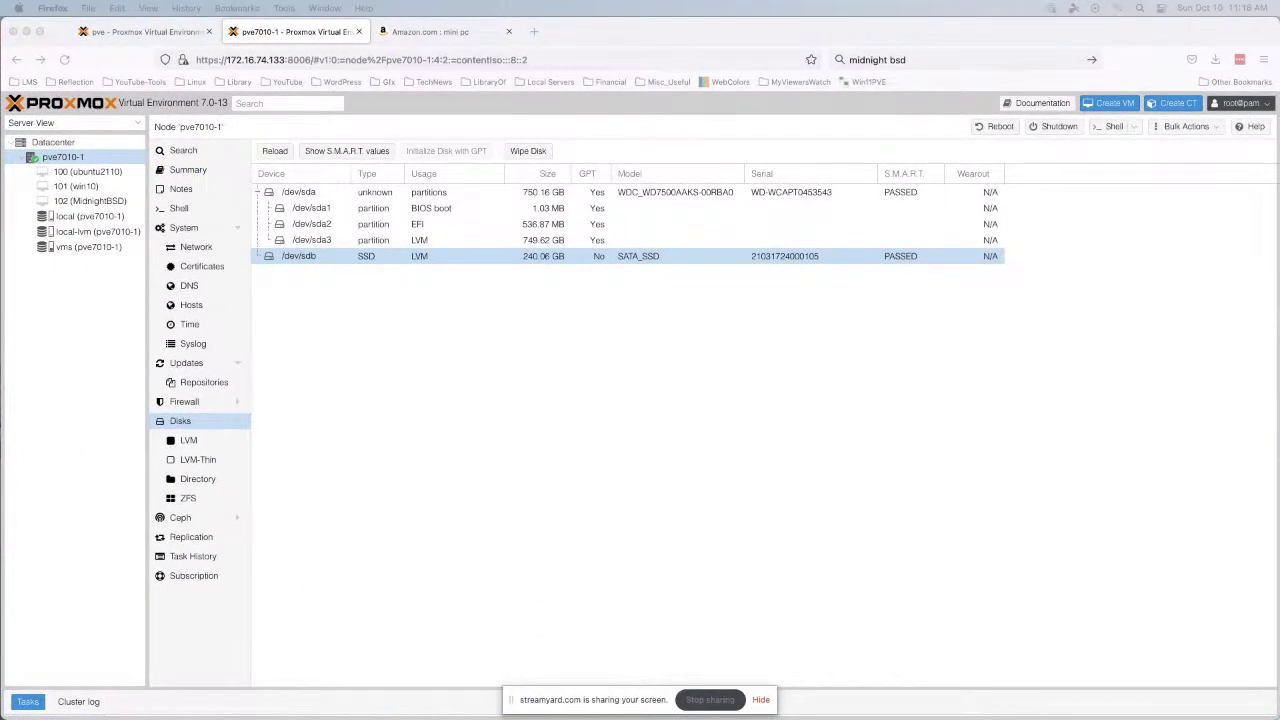
{"action": "left_click", "coordinate": [507, 481]}
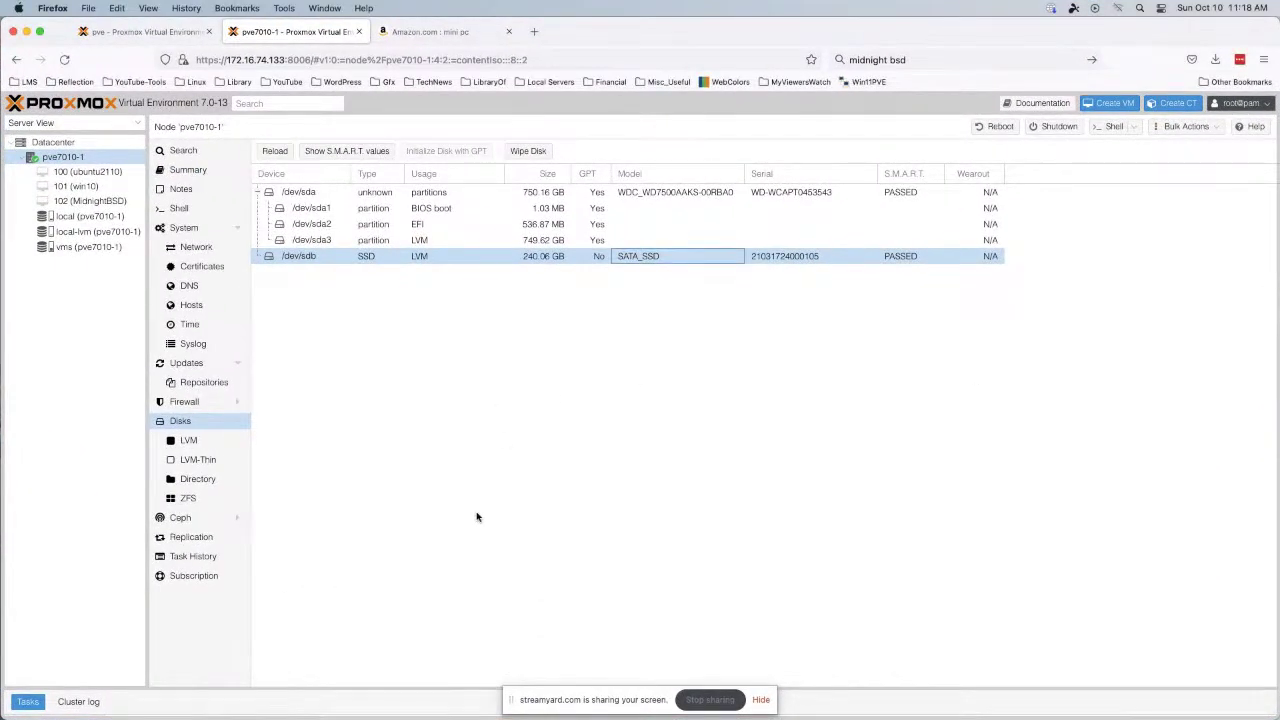
{"action": "key", "text": "super+plus"}
{"action": "key", "text": "super+plus"}
{"action": "key", "text": "super+plus"}
{"action": "key", "text": "super+plus"}
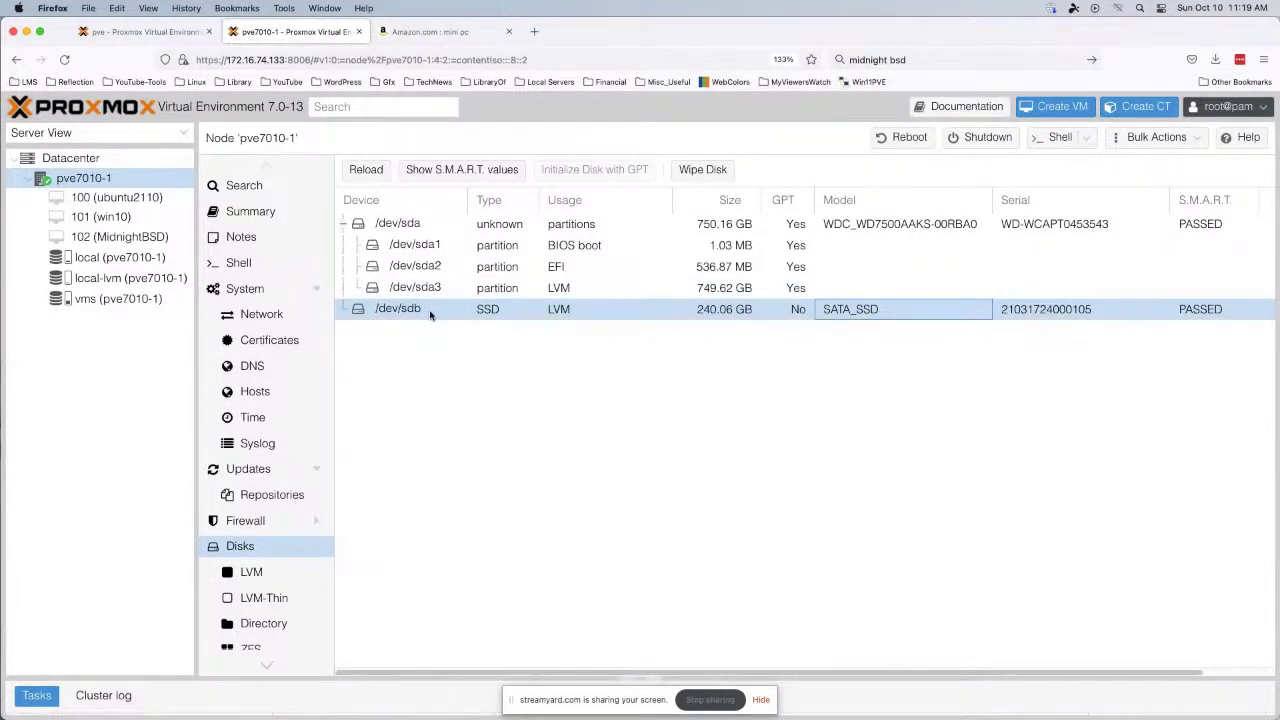
{"action": "left_click", "coordinate": [430, 315]}
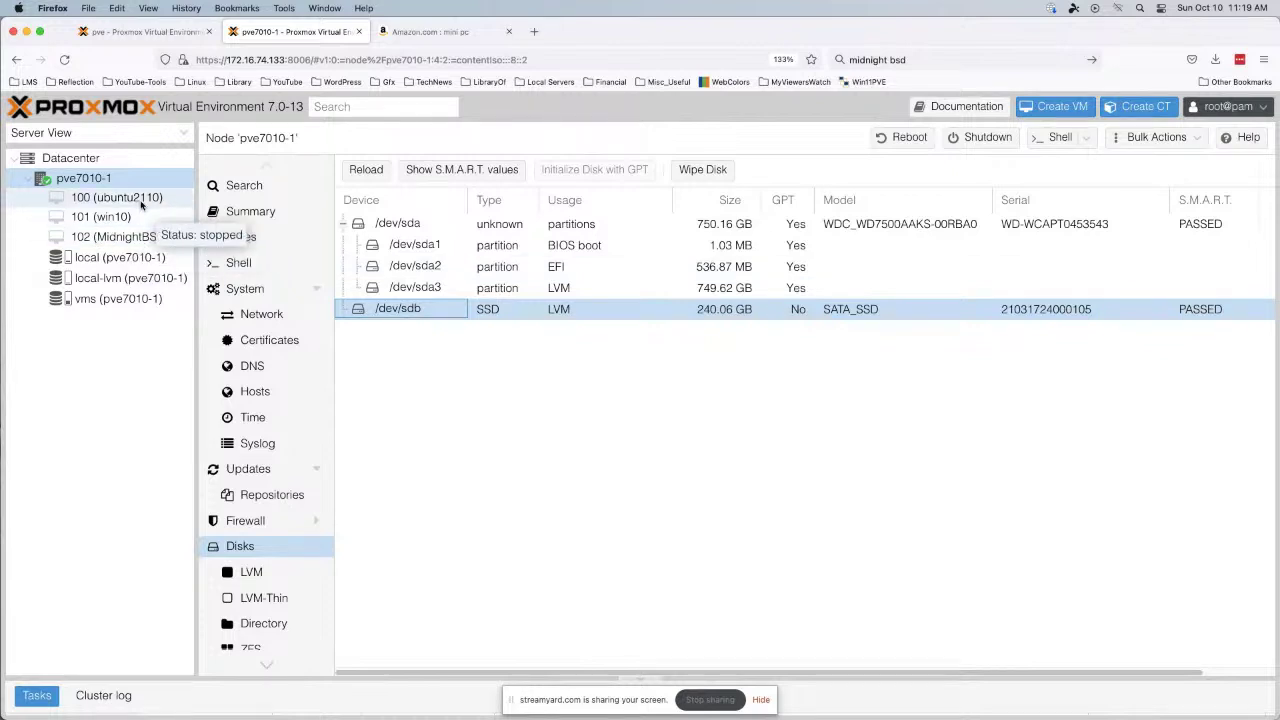
Start virtual machine 100 (ubuntu2110) from its noVNC console and confirm the start.
{"action": "left_click", "coordinate": [141, 200]}
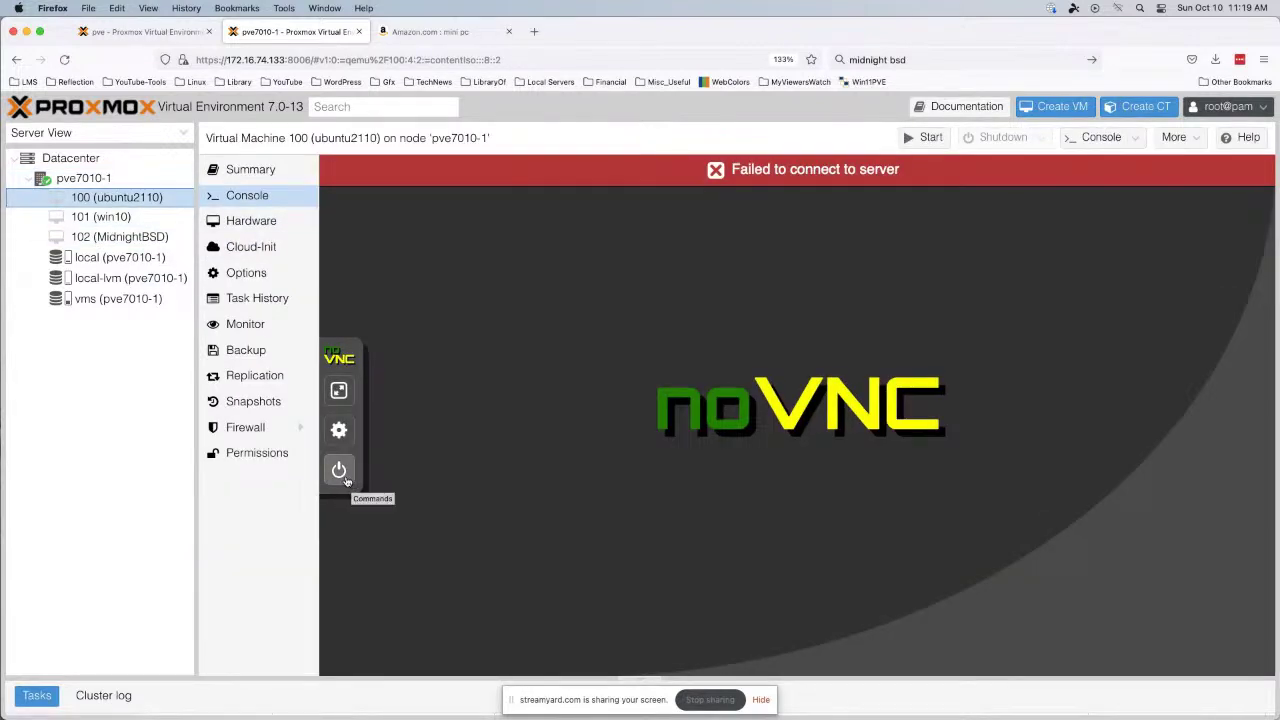
{"action": "left_click", "coordinate": [345, 477]}
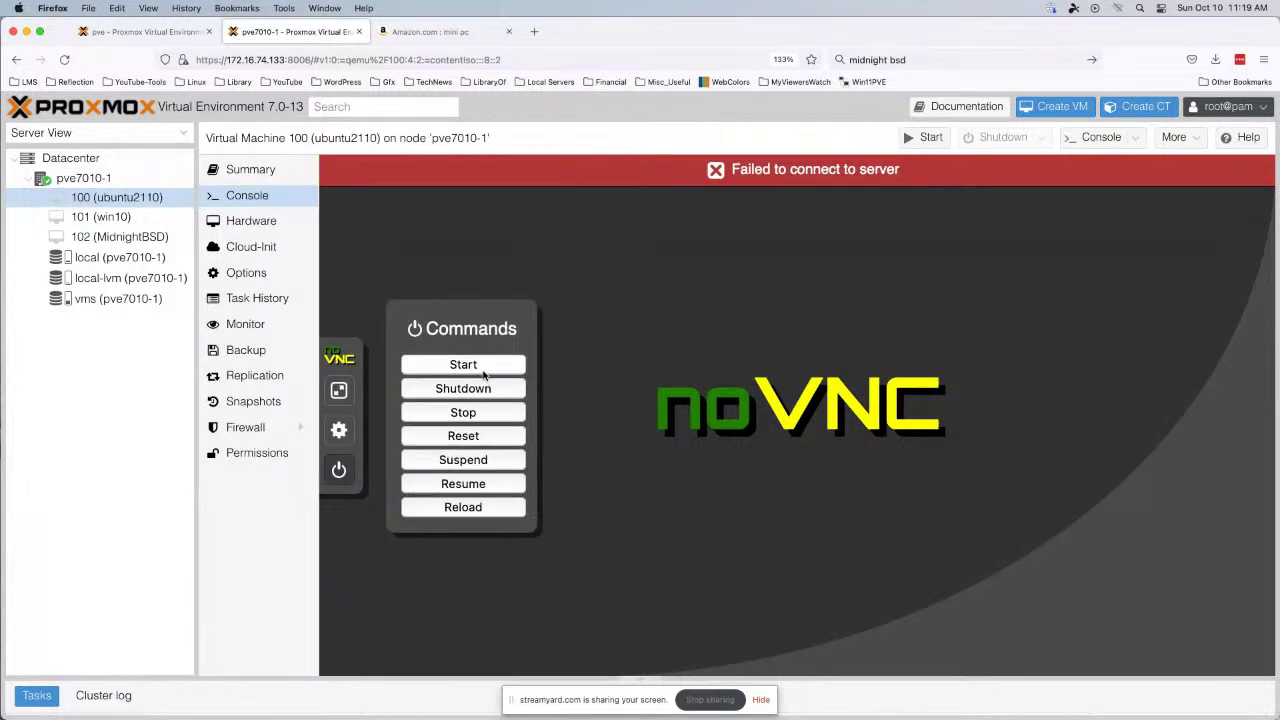
{"action": "left_click", "coordinate": [486, 370]}
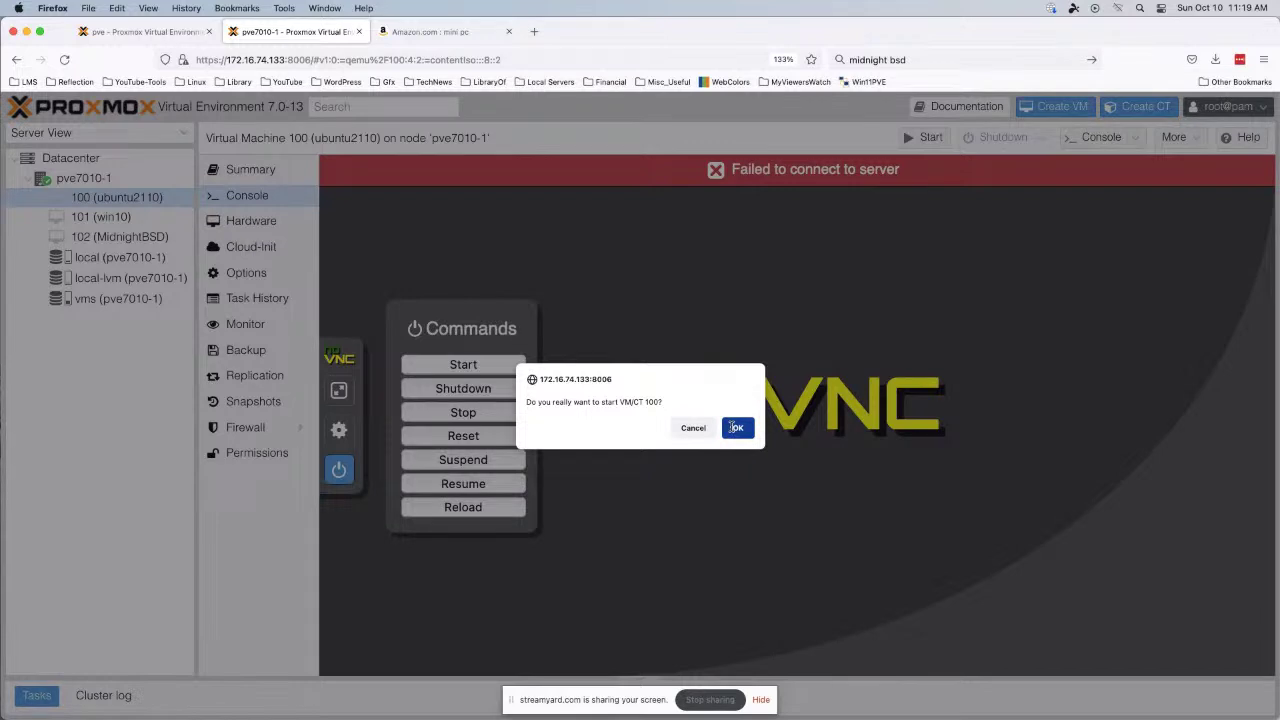
{"action": "left_click", "coordinate": [735, 428]}
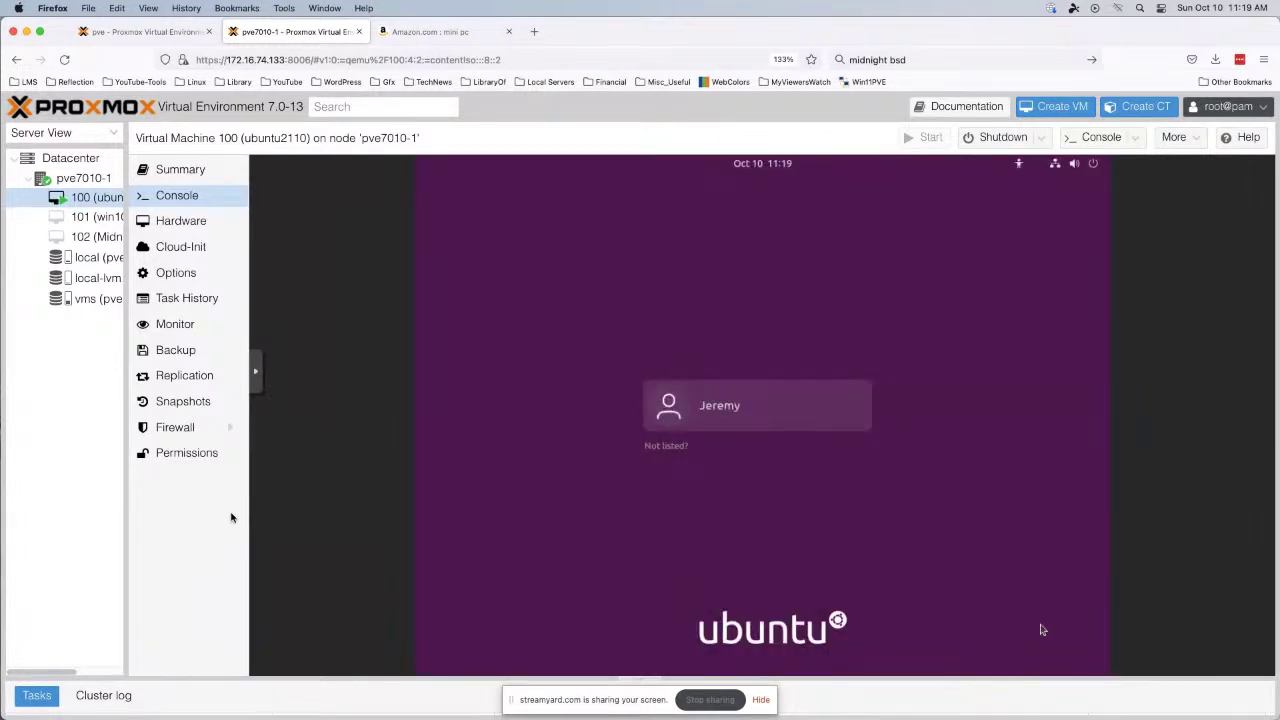
Log in to the ubuntu2110 virtual machine's desktop with the account password.
{"action": "key", "text": "Return"}
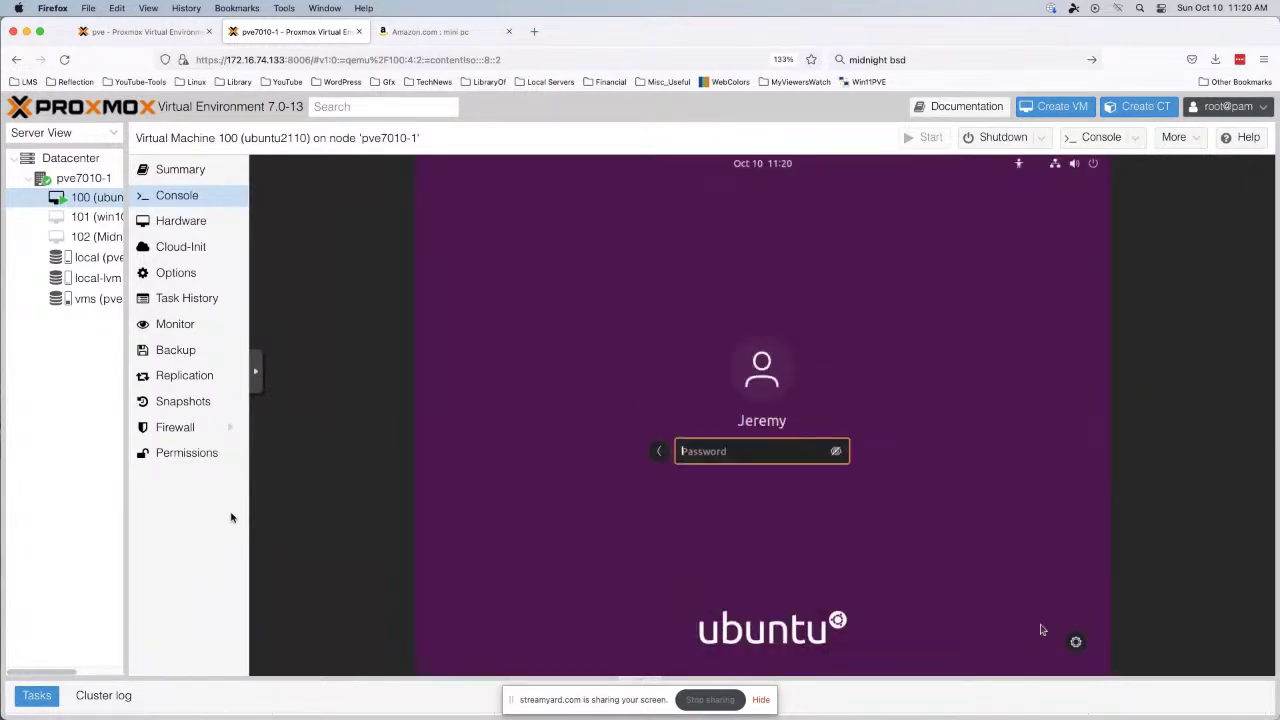
{"action": "type", "text": "**********"}
{"action": "key", "text": "Return"}
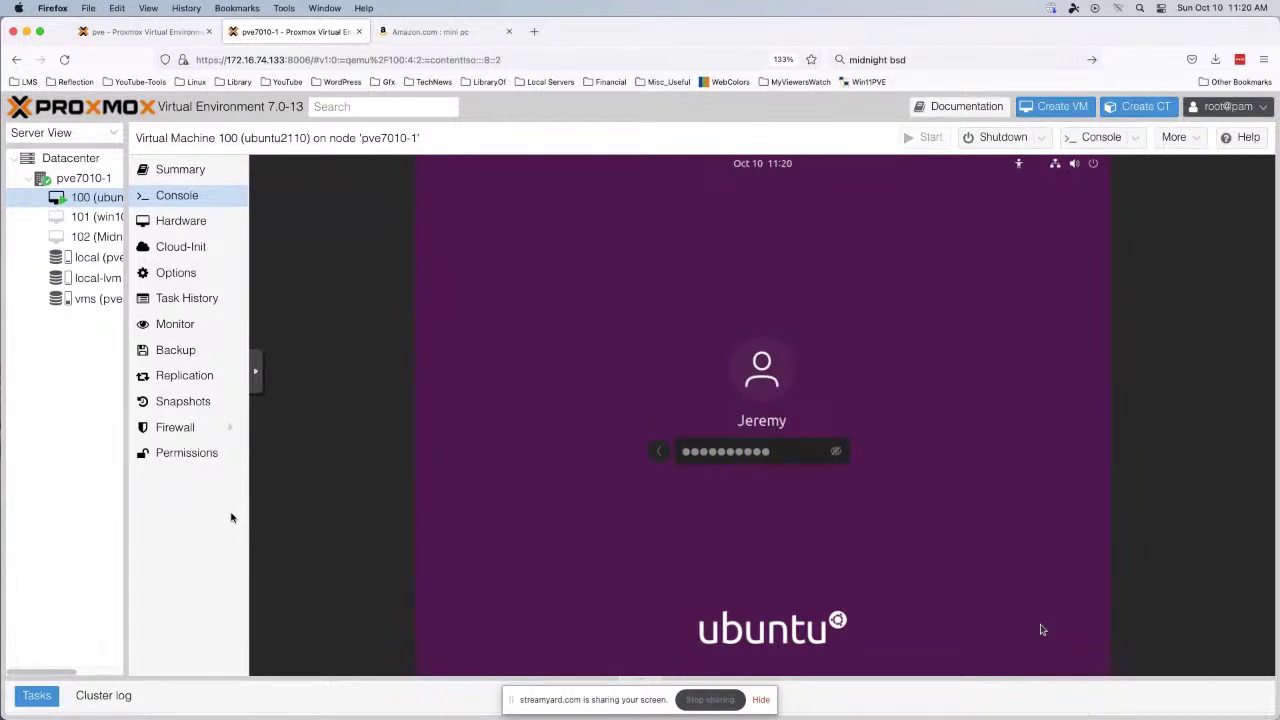
{"action": "key", "text": "Return"}
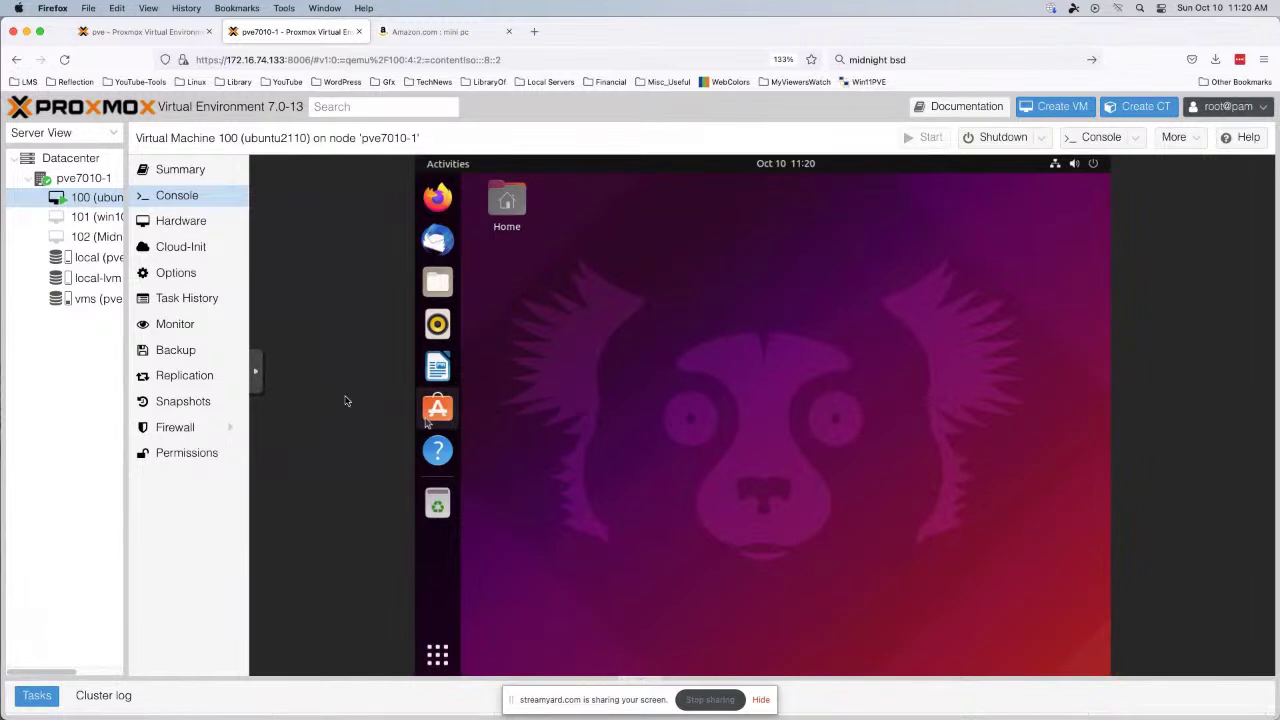
Review the About page in the ubuntu2110 guest's Settings for hardware, OS and virtualization details, and close Settings.
{"action": "left_click", "coordinate": [439, 656]}
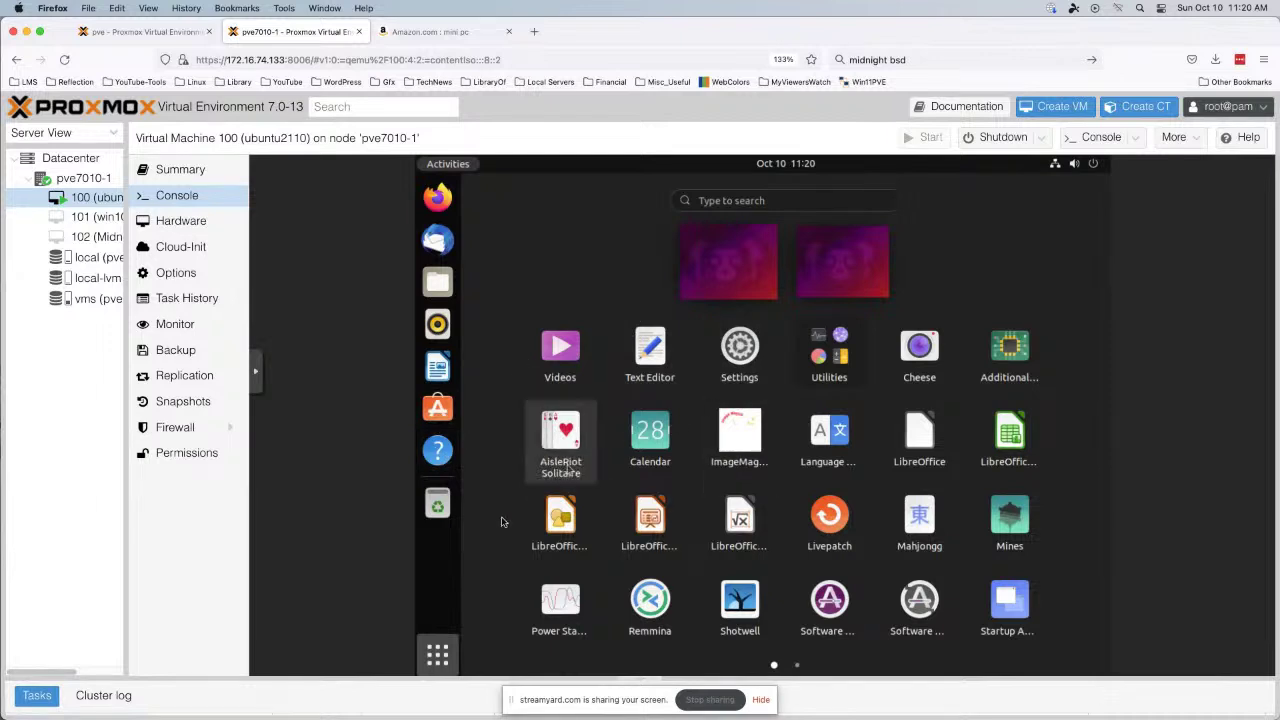
{"action": "left_click", "coordinate": [440, 655]}
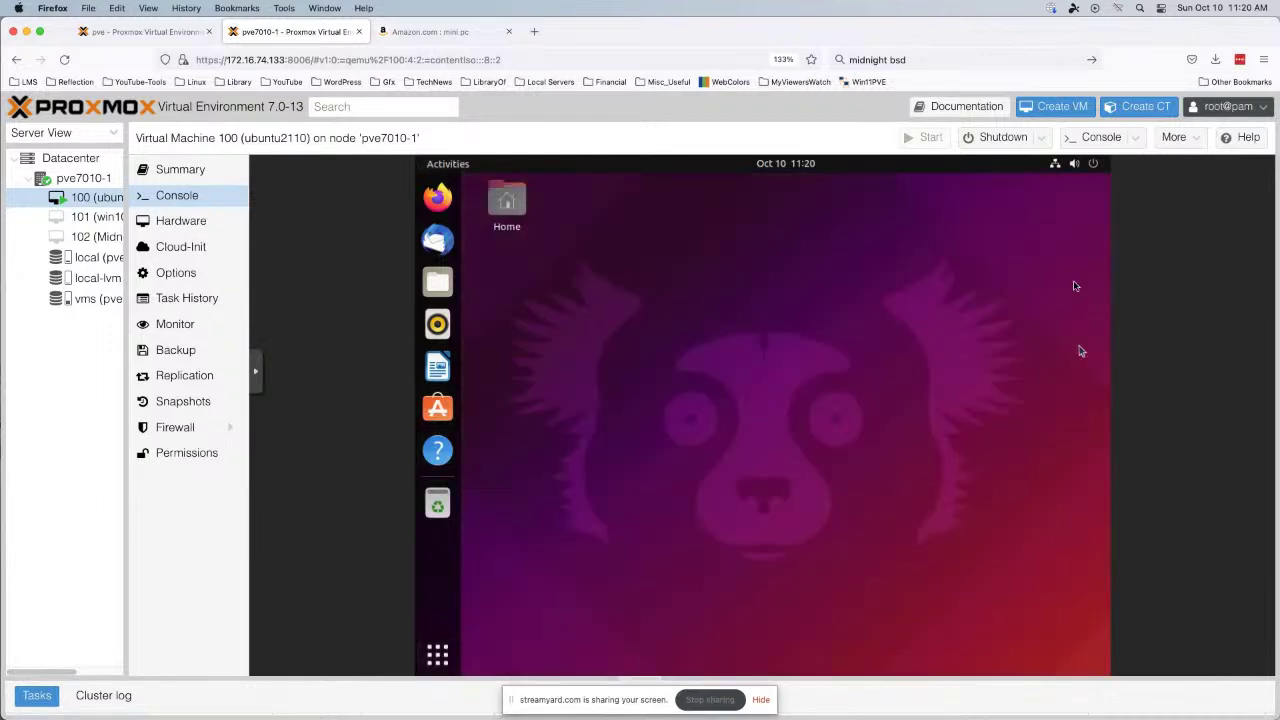
{"action": "left_click", "coordinate": [1095, 168]}
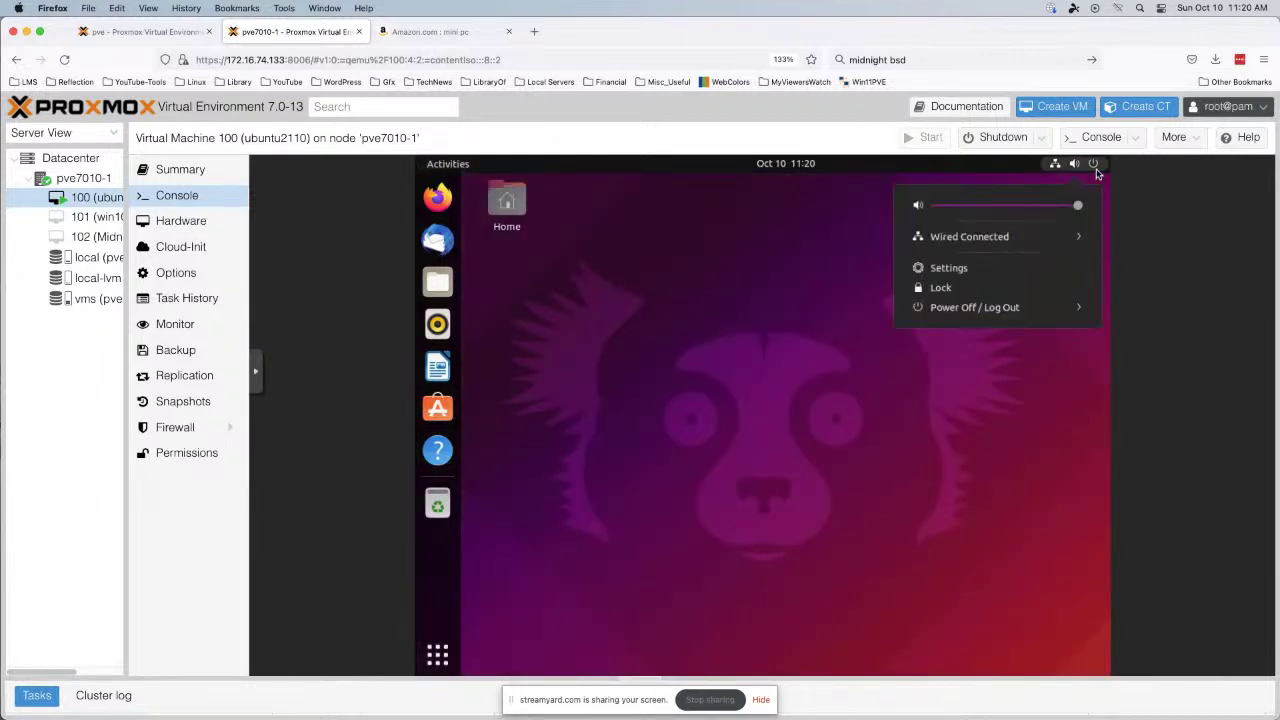
{"action": "left_click", "coordinate": [1077, 310]}
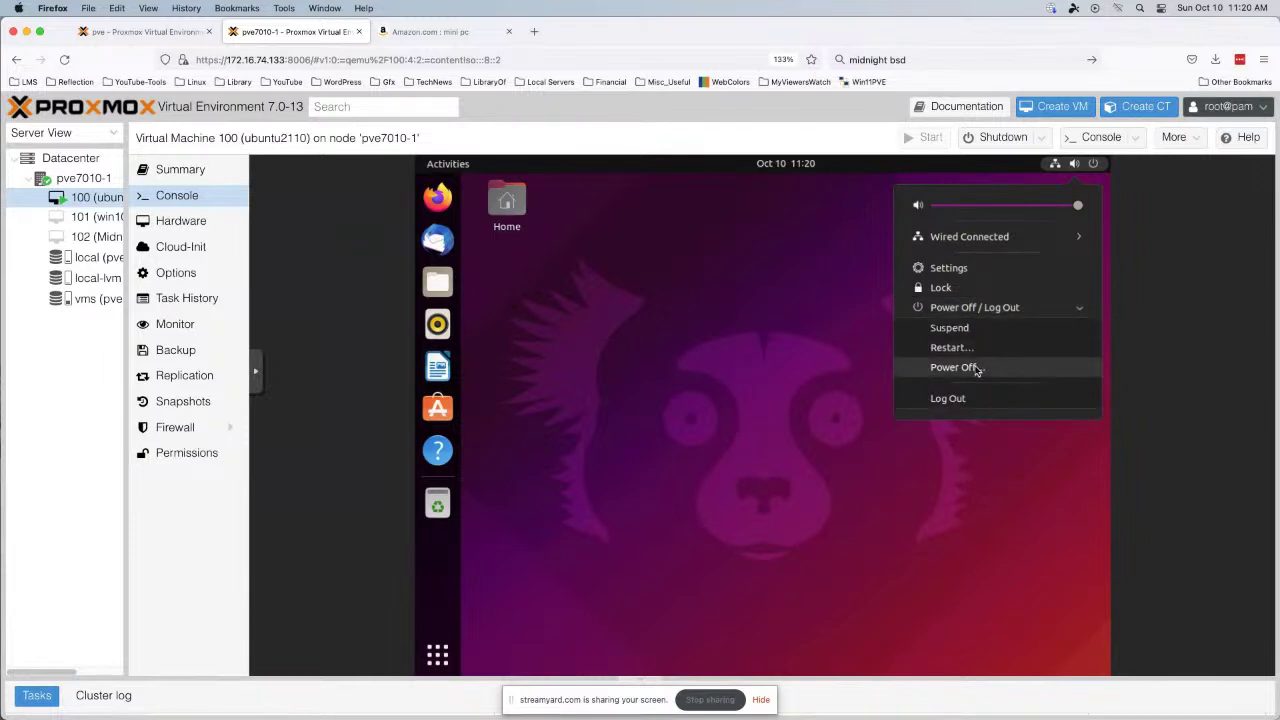
{"action": "left_click", "coordinate": [966, 268]}
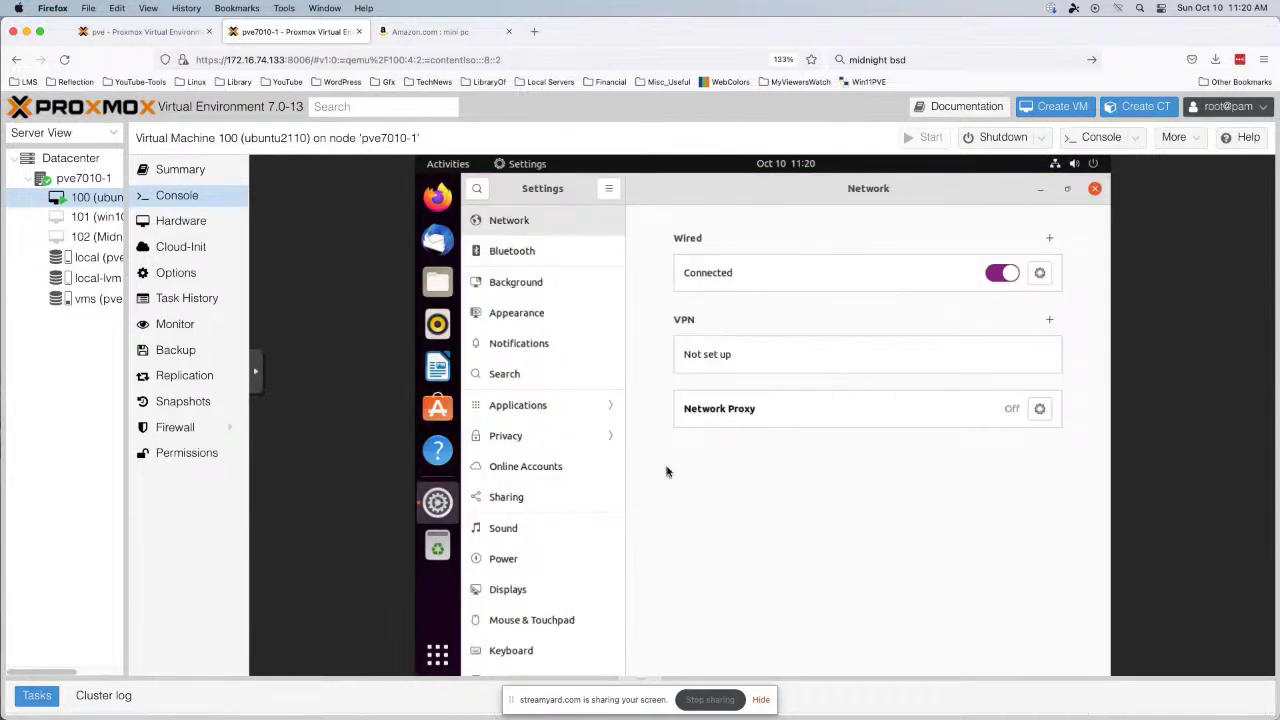
{"action": "scroll", "coordinate": [607, 466], "scroll_direction": "down", "scroll_amount": 5}
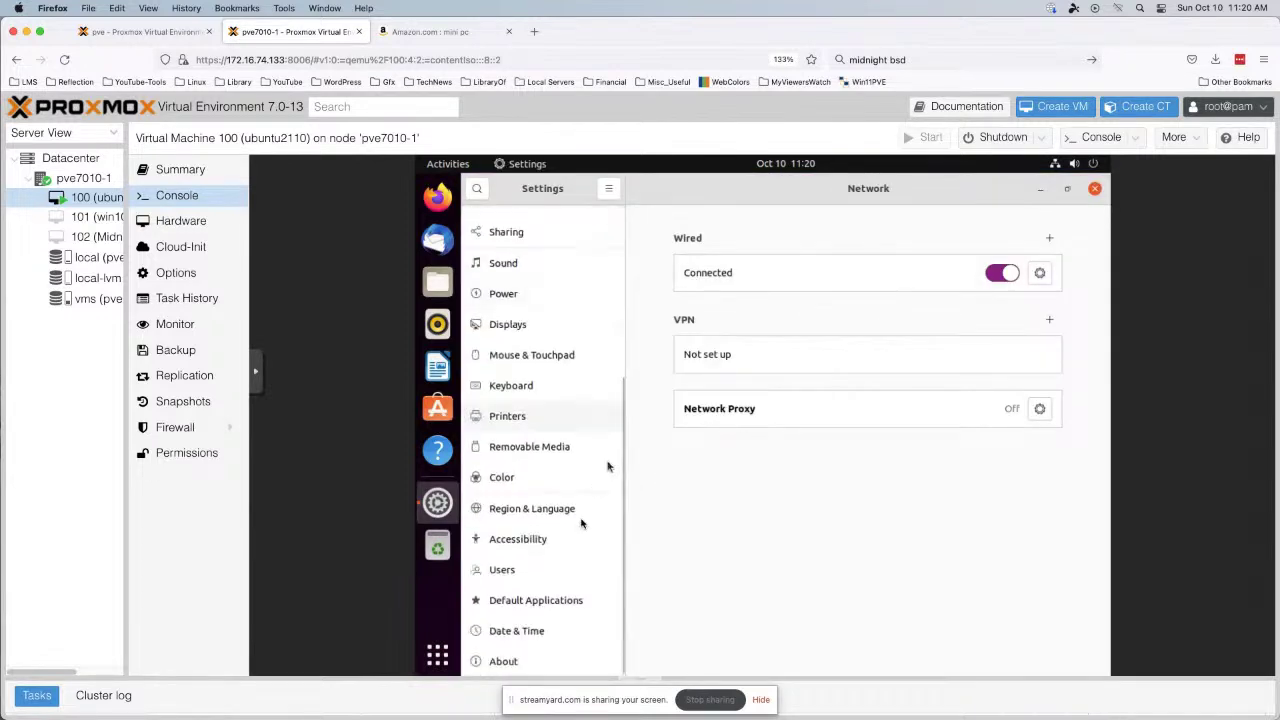
{"action": "left_click", "coordinate": [510, 664]}
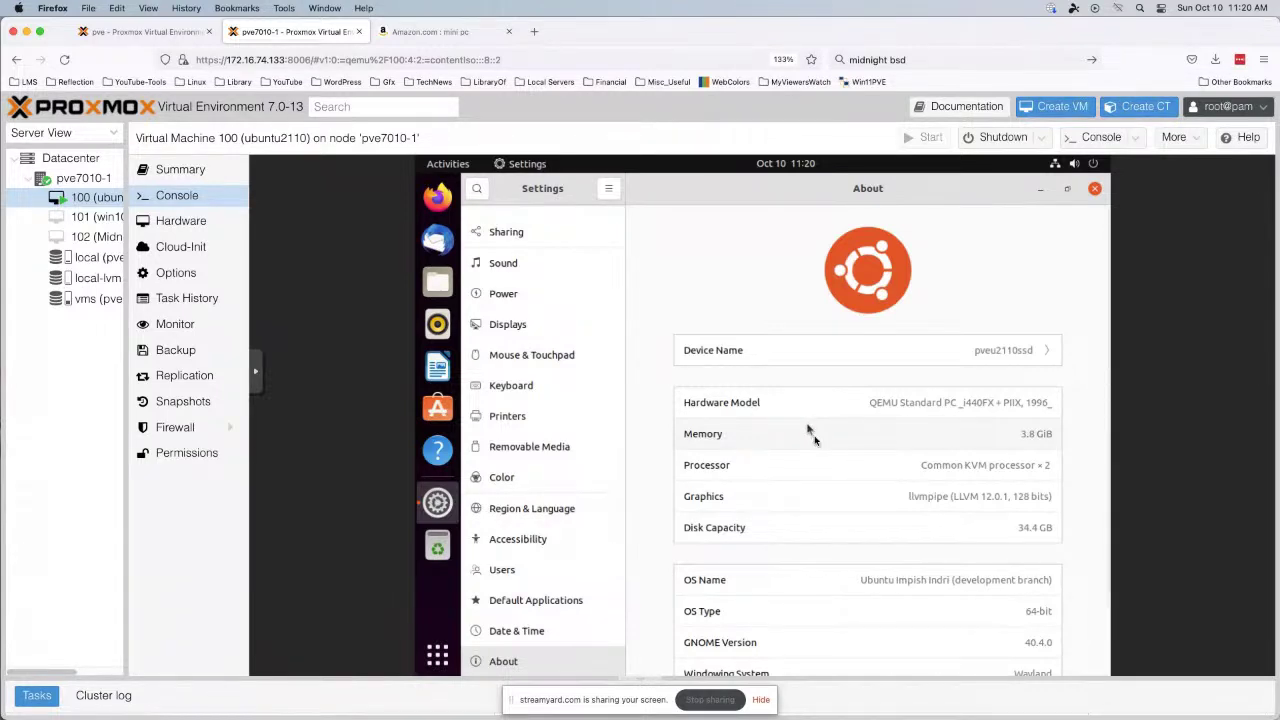
{"action": "scroll", "coordinate": [1023, 560], "scroll_direction": "down", "scroll_amount": 2}
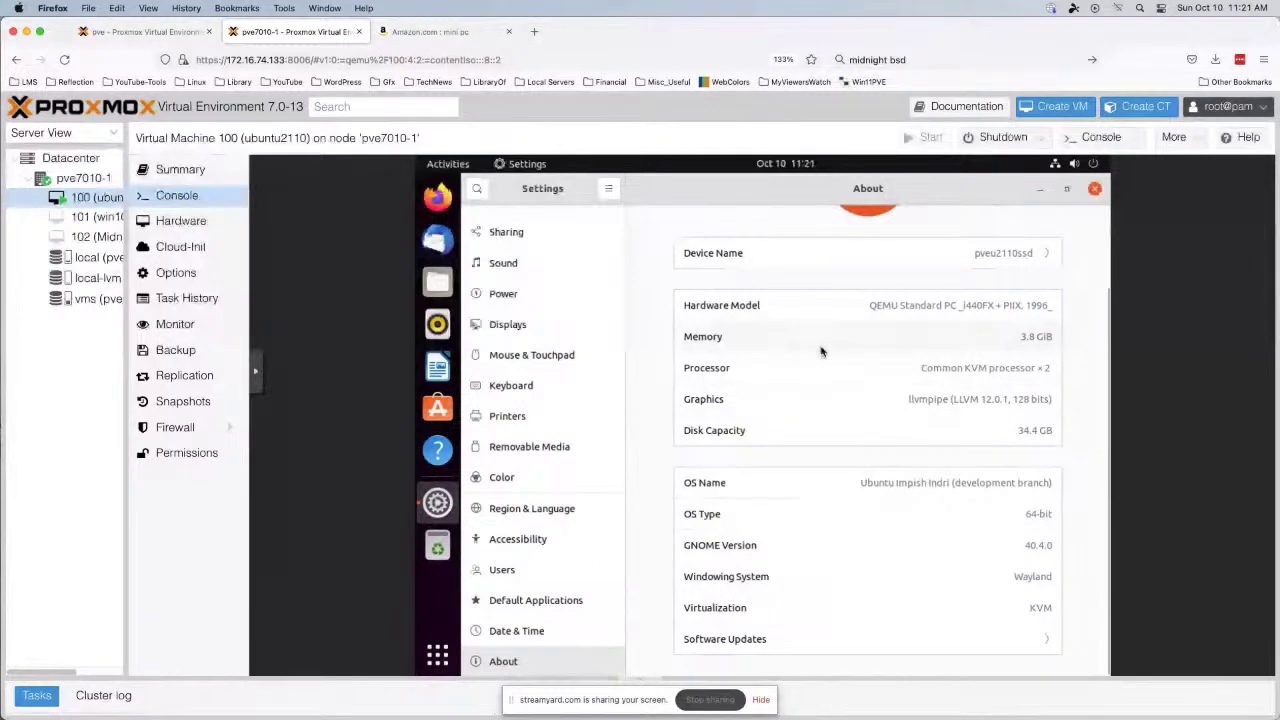
{"action": "scroll", "coordinate": [820, 351], "scroll_direction": "up", "scroll_amount": 2}
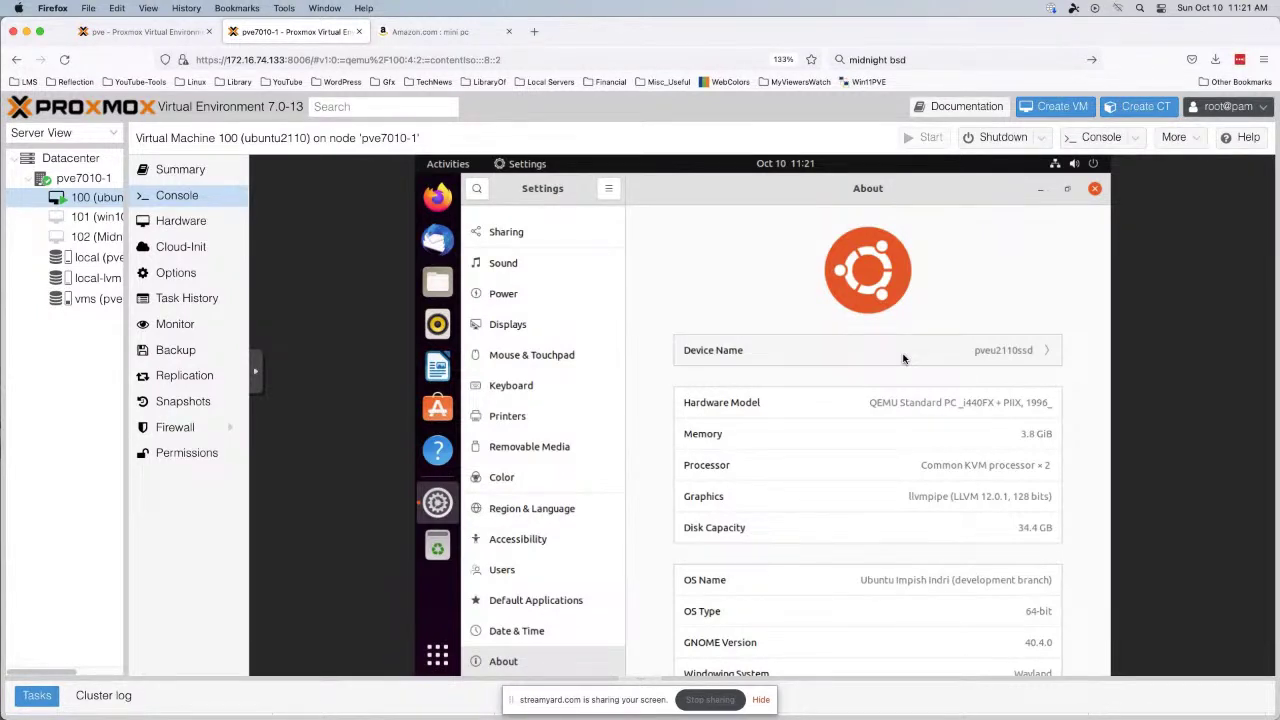
{"action": "left_click", "coordinate": [1094, 191]}
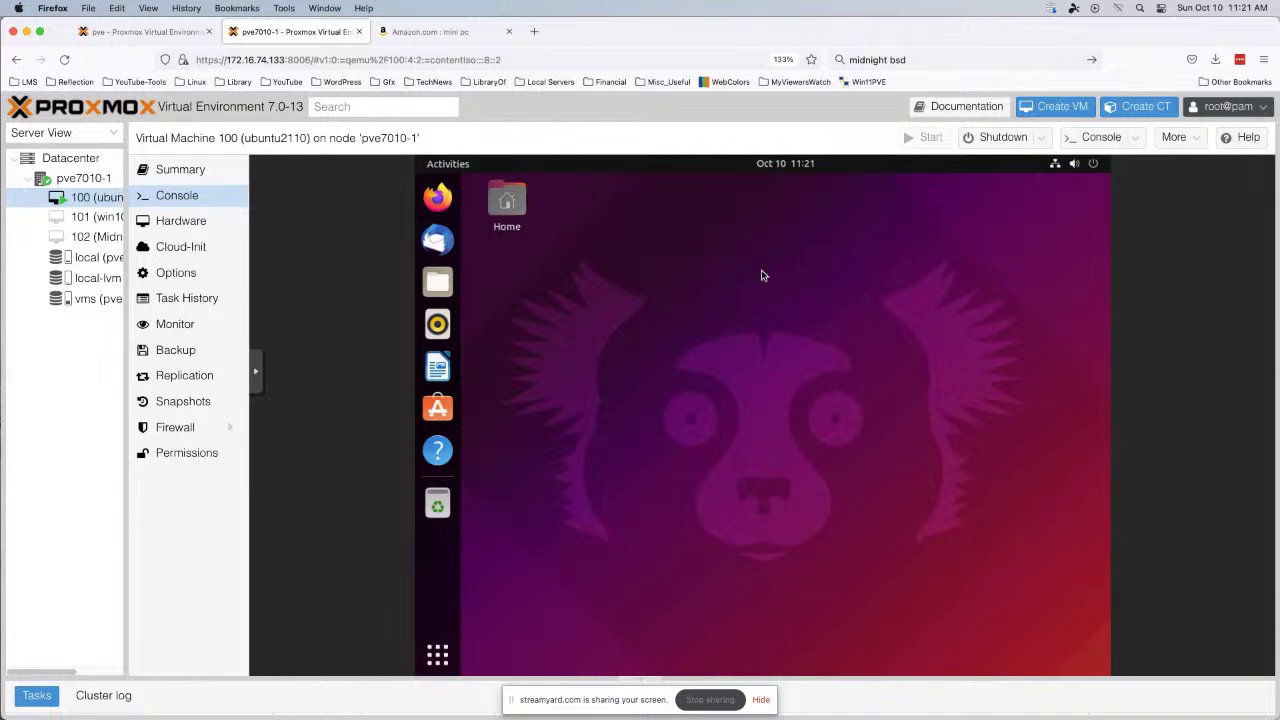
Set the ubuntu2110 guest's display resolution to 1440 × 900 (16:10), apply it, and keep the changes.
{"action": "right_click", "coordinate": [764, 273]}
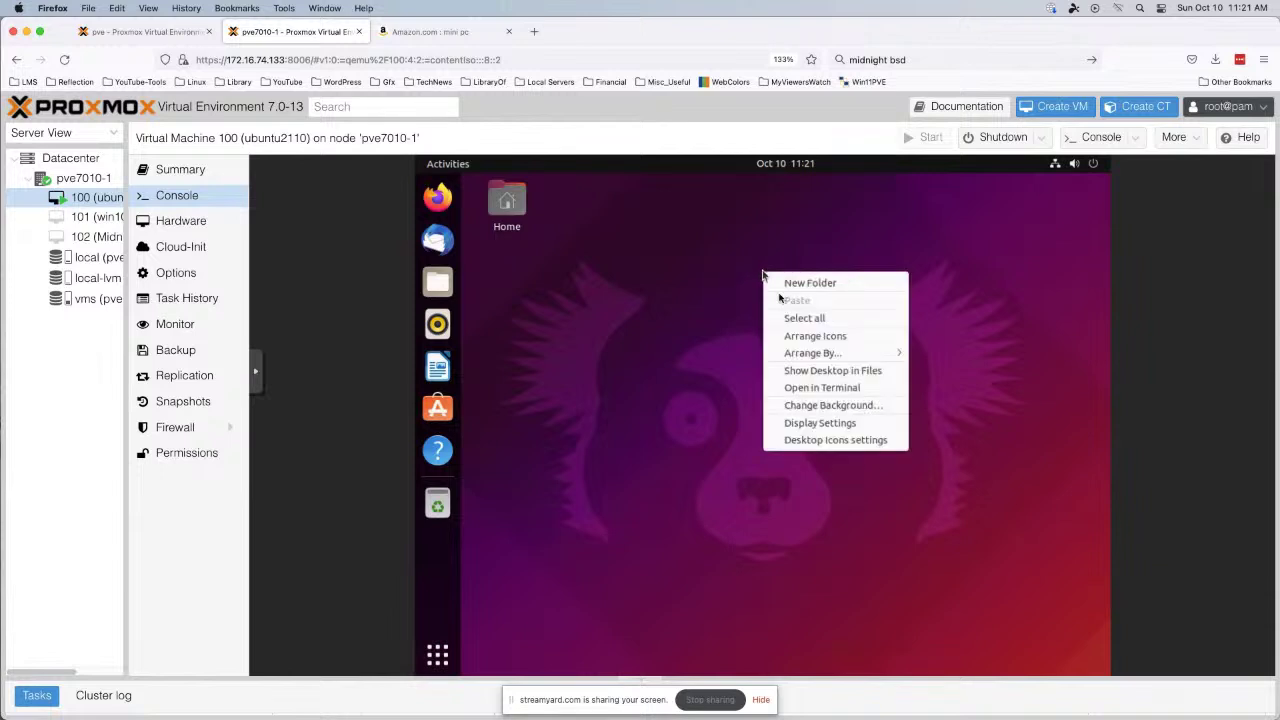
{"action": "left_click", "coordinate": [818, 424]}
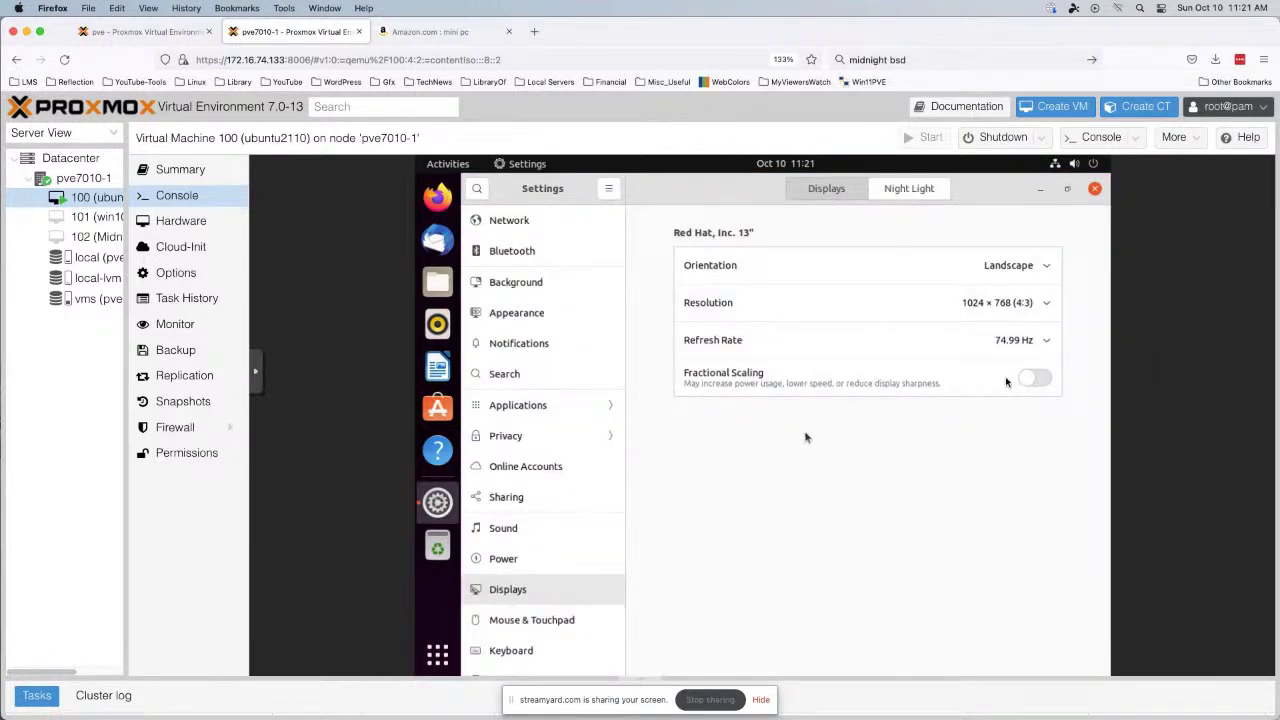
{"action": "left_click", "coordinate": [853, 315]}
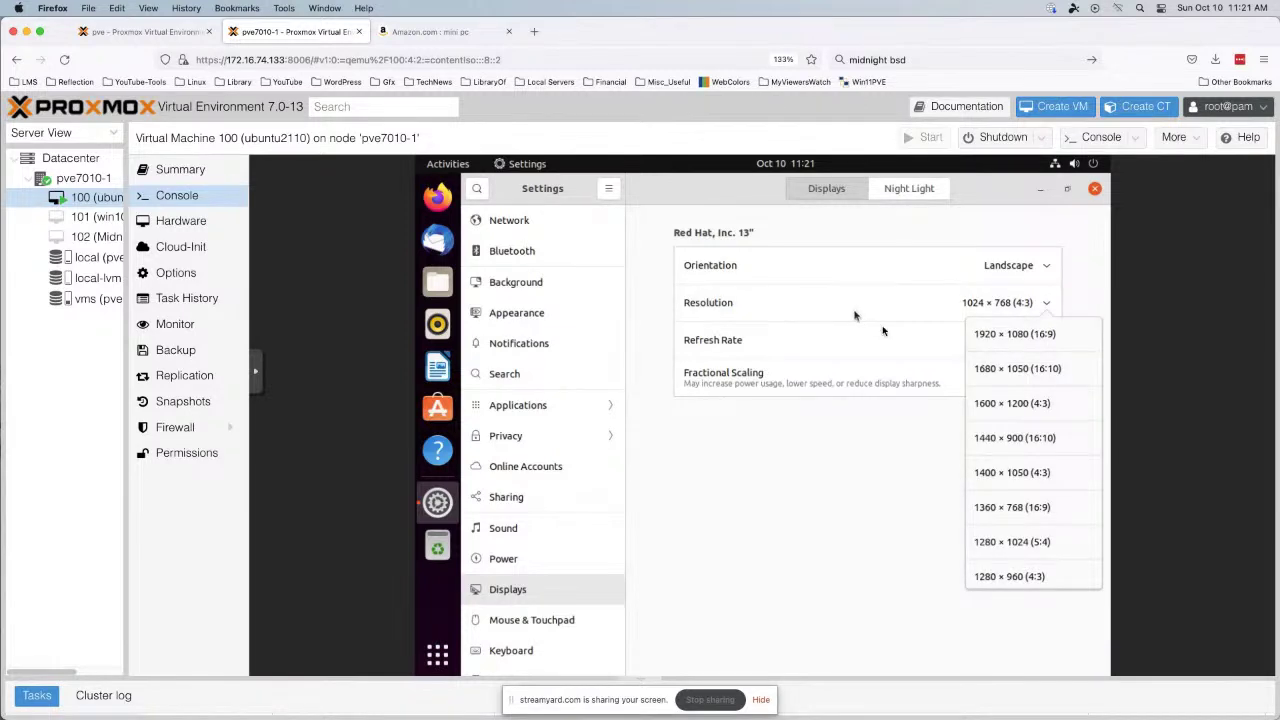
{"action": "left_click", "coordinate": [1034, 444]}
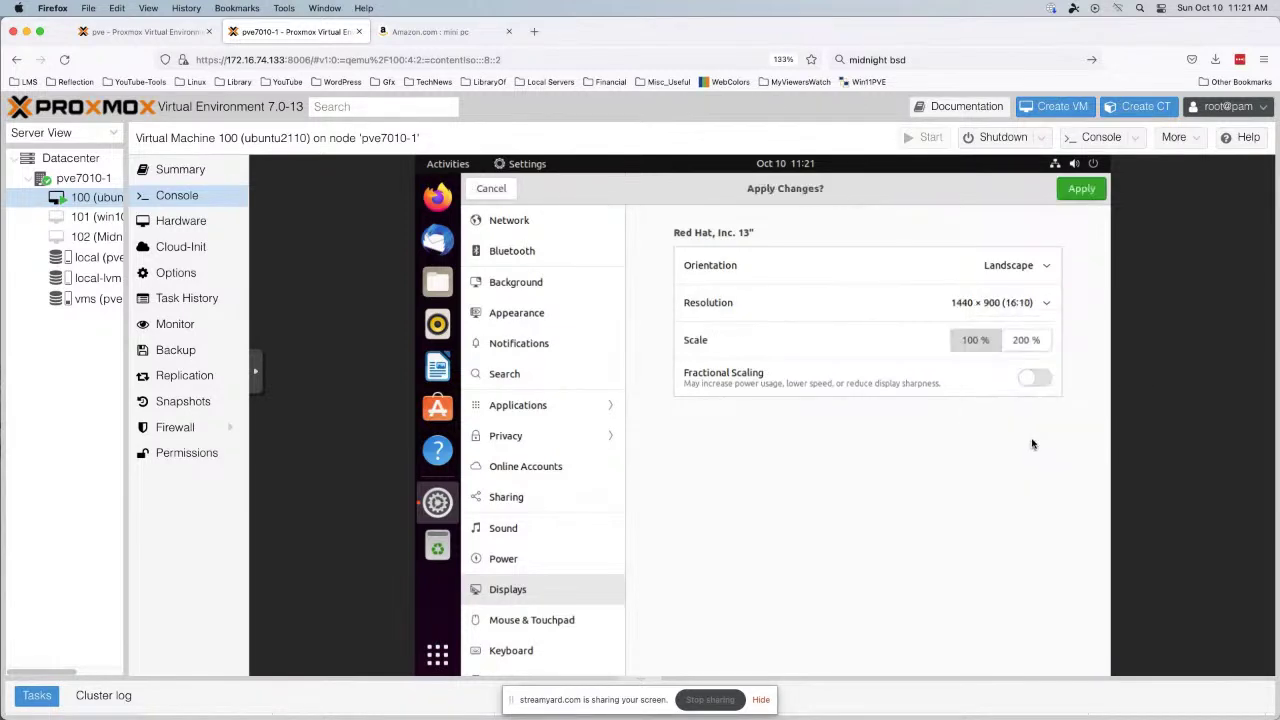
{"action": "left_click", "coordinate": [1090, 197]}
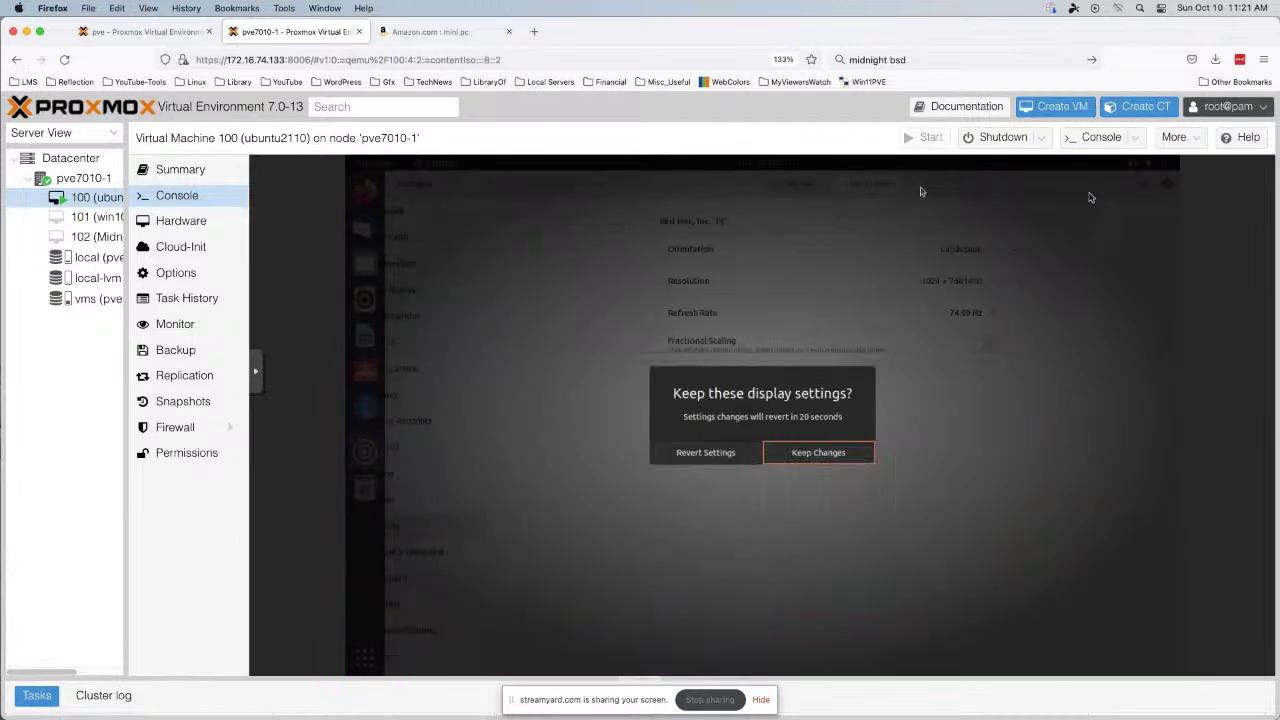
{"action": "left_click", "coordinate": [815, 459]}
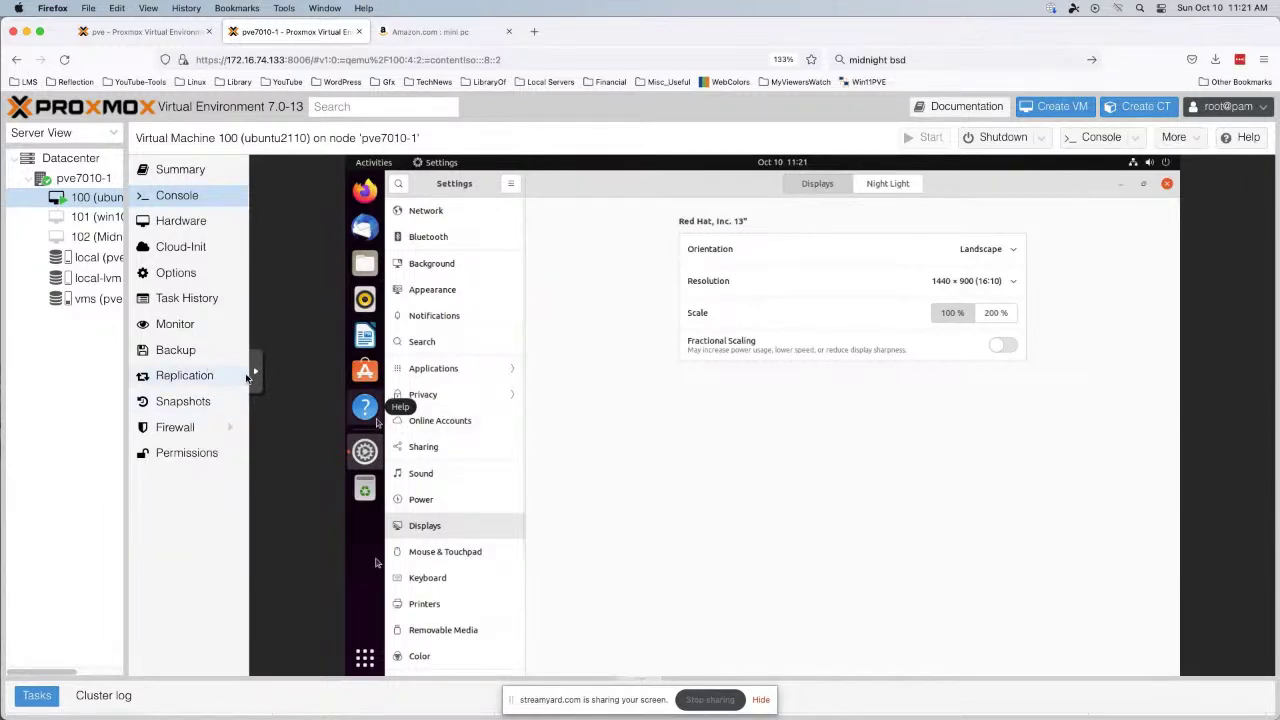
Show the ubuntu2110 console in full screen and minimize the guest's Settings window.
{"action": "left_click", "coordinate": [255, 372]}
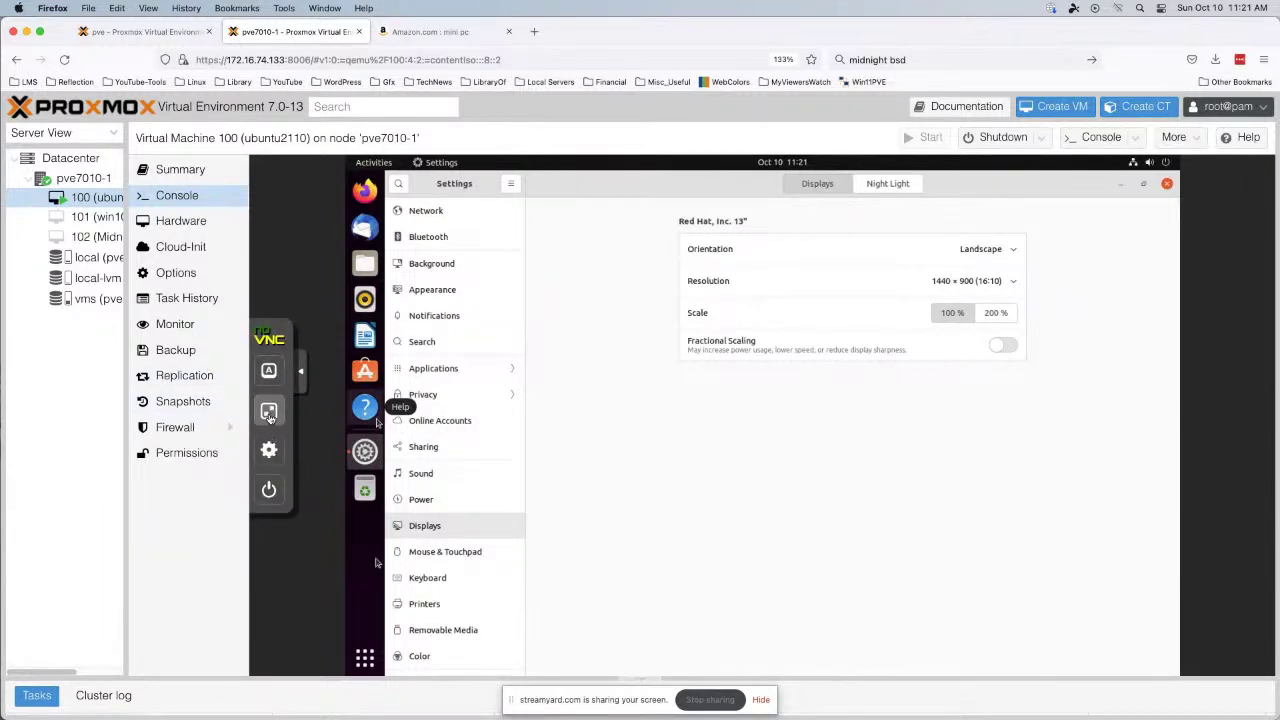
{"action": "left_click", "coordinate": [268, 410]}
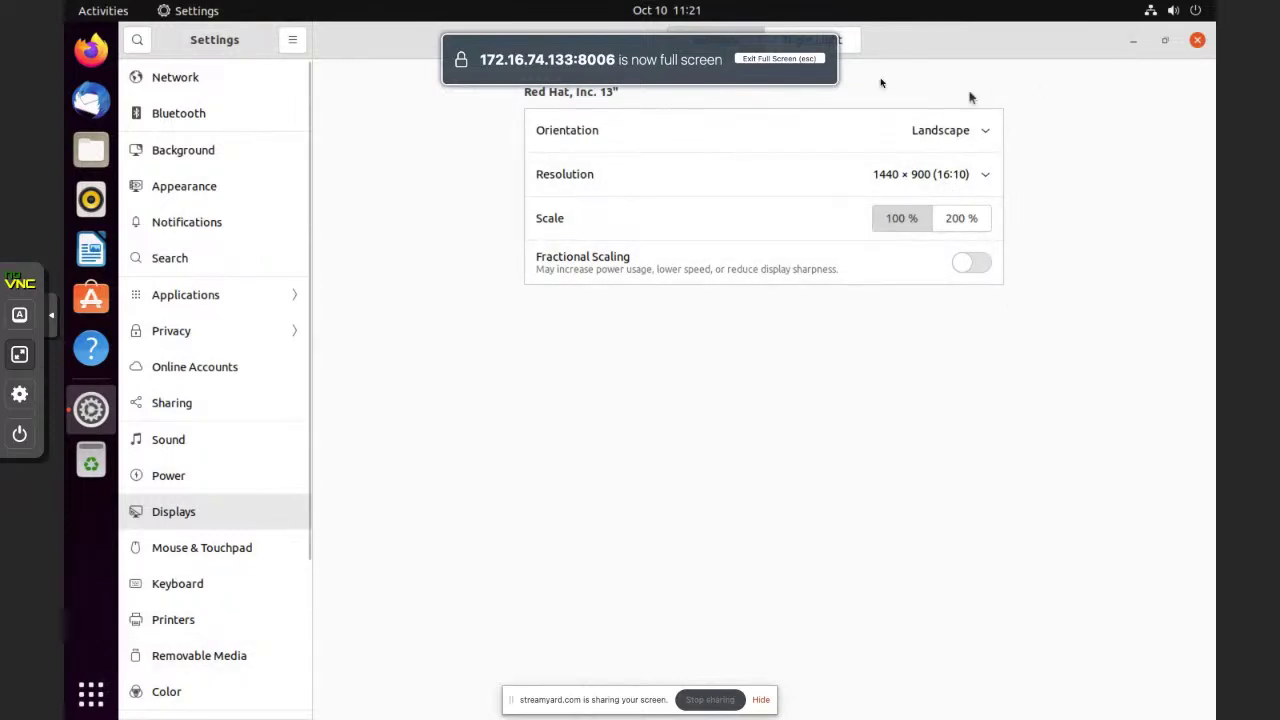
{"action": "left_click", "coordinate": [1133, 41]}
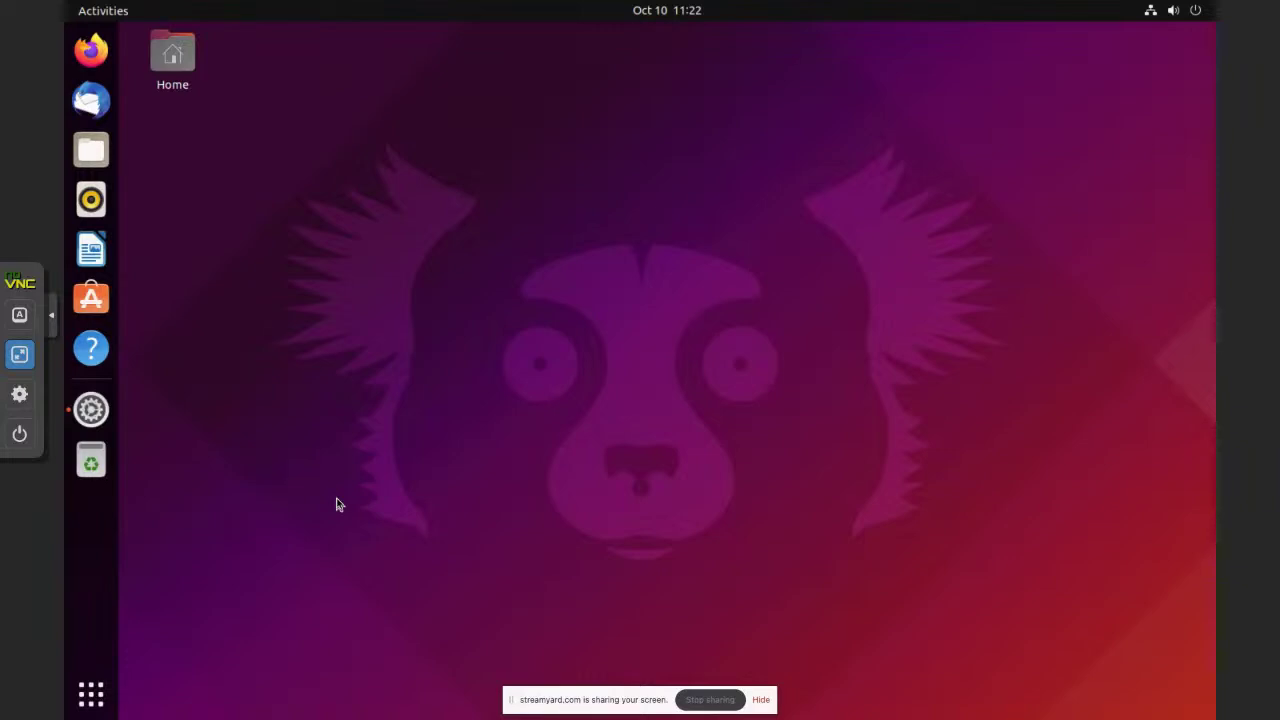
Try to log out of the ubuntu2110 desktop, return the console from full screen, and cancel the log-out.
{"action": "left_click", "coordinate": [1197, 22]}
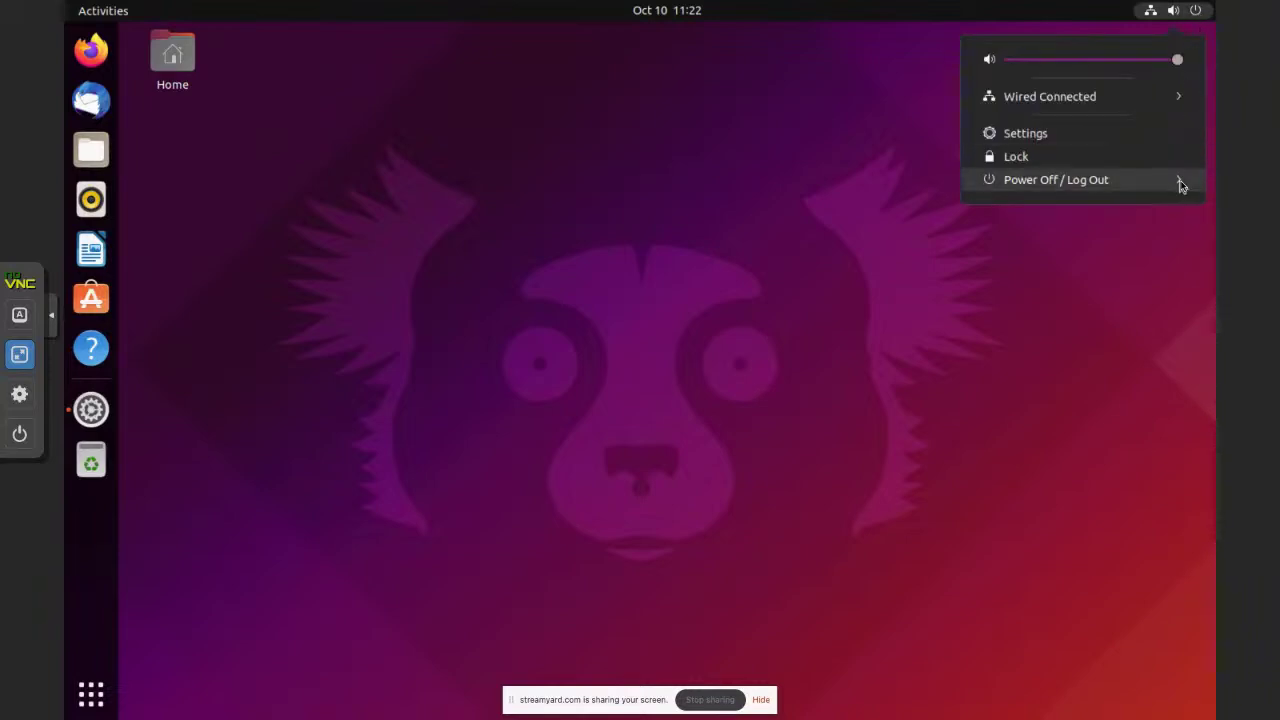
{"action": "left_click", "coordinate": [1181, 184]}
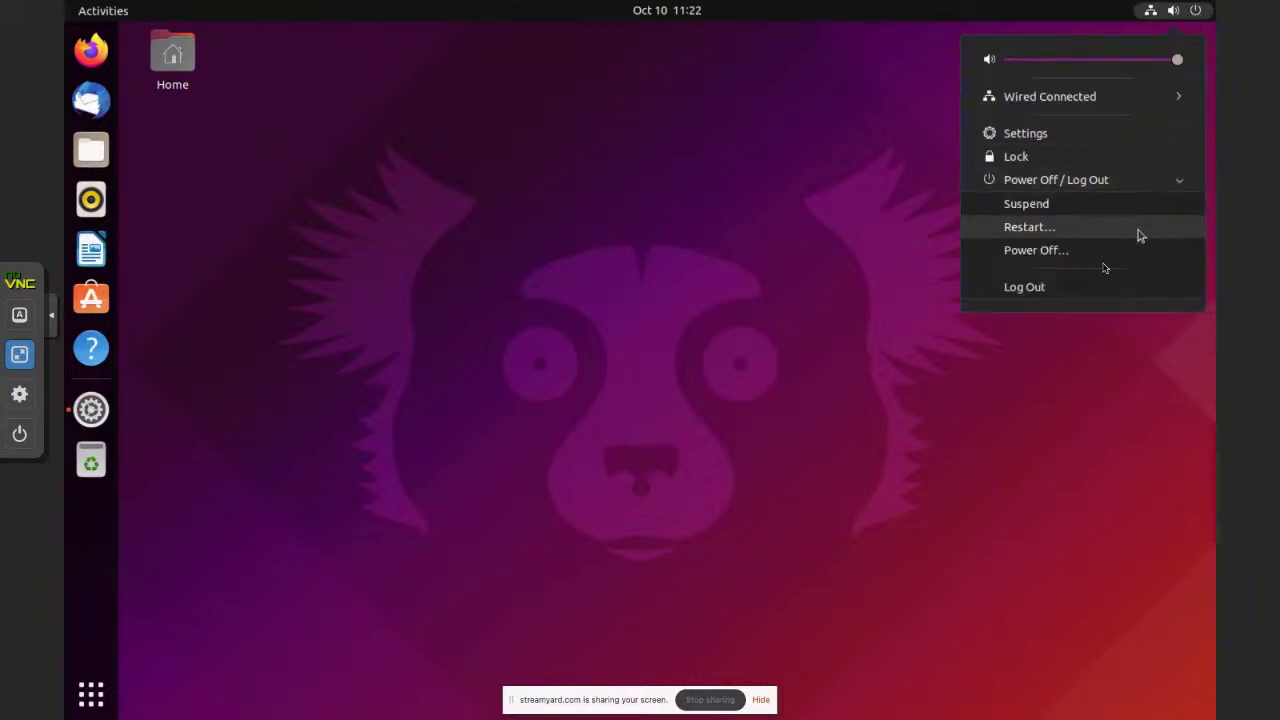
{"action": "left_click", "coordinate": [1072, 292]}
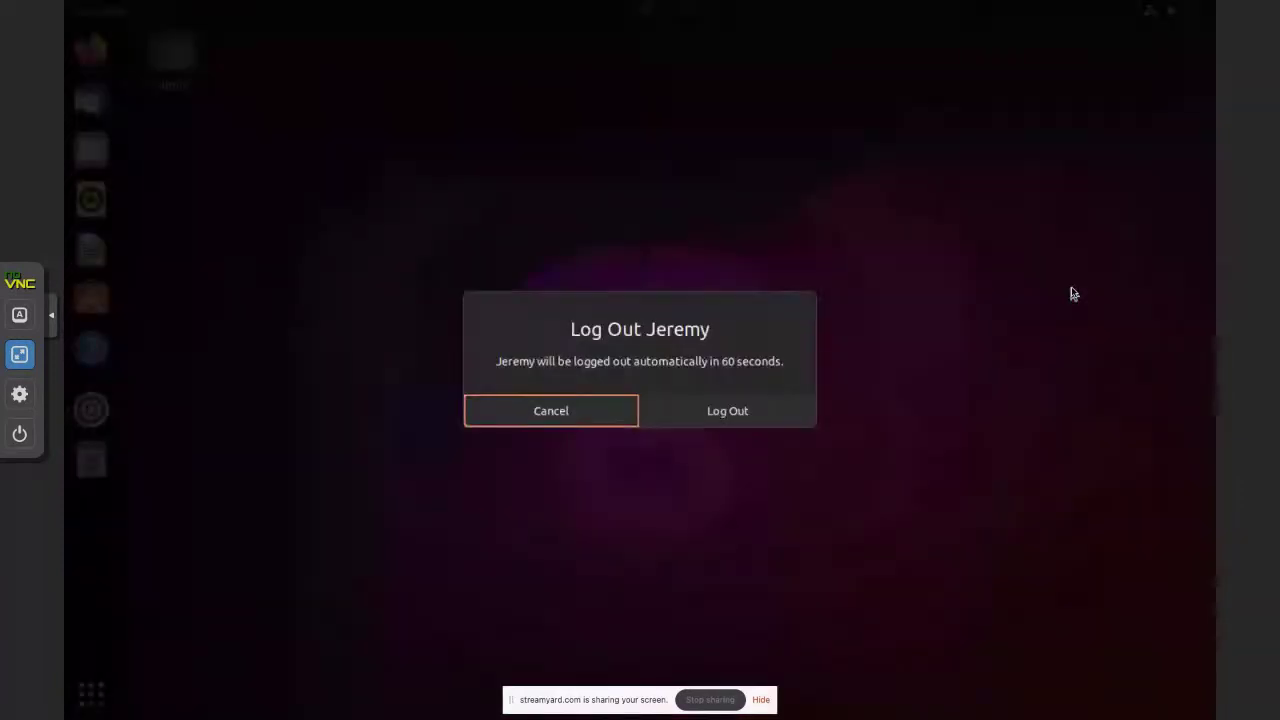
{"action": "key", "text": "Tab"}
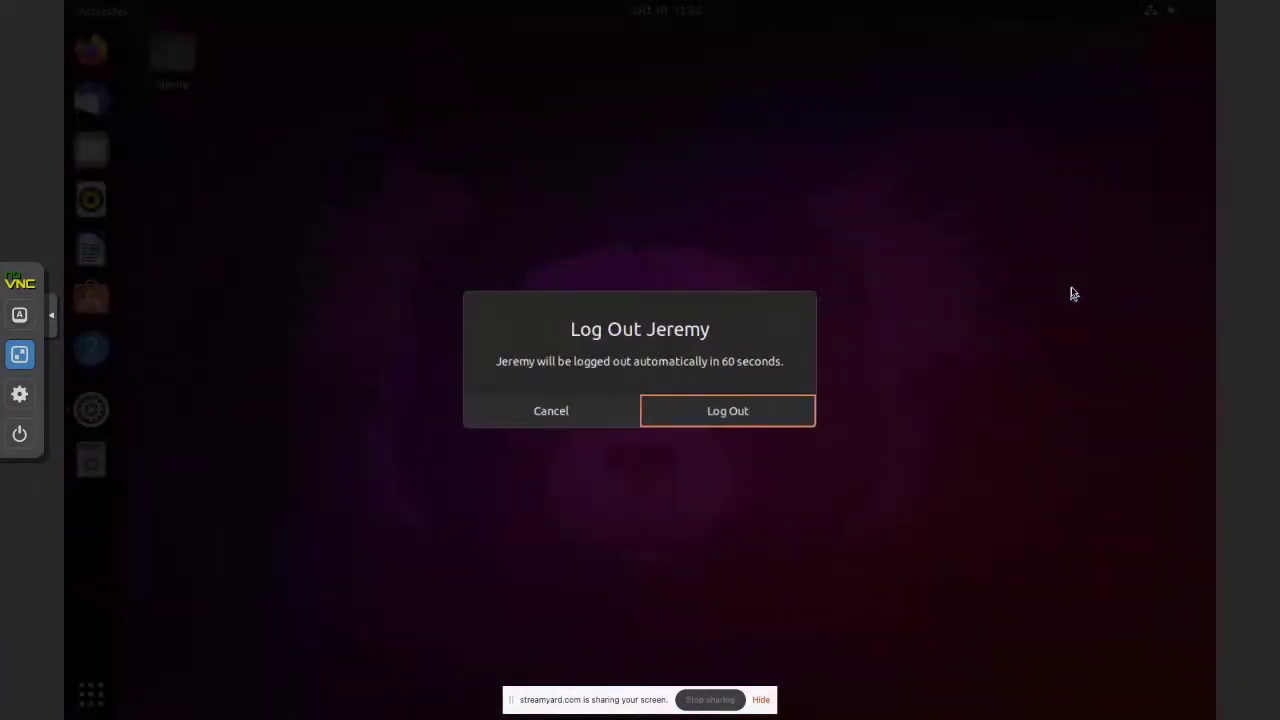
{"action": "key", "text": "Escape"}
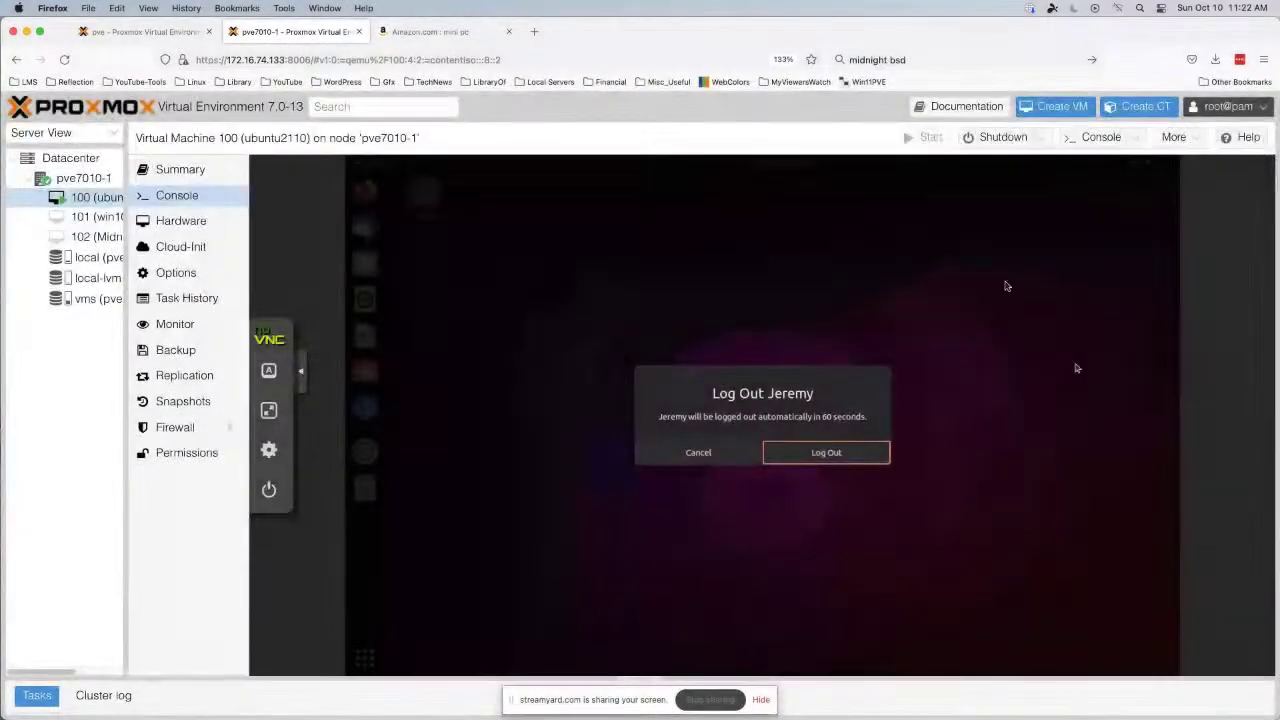
{"action": "left_click", "coordinate": [728, 455]}
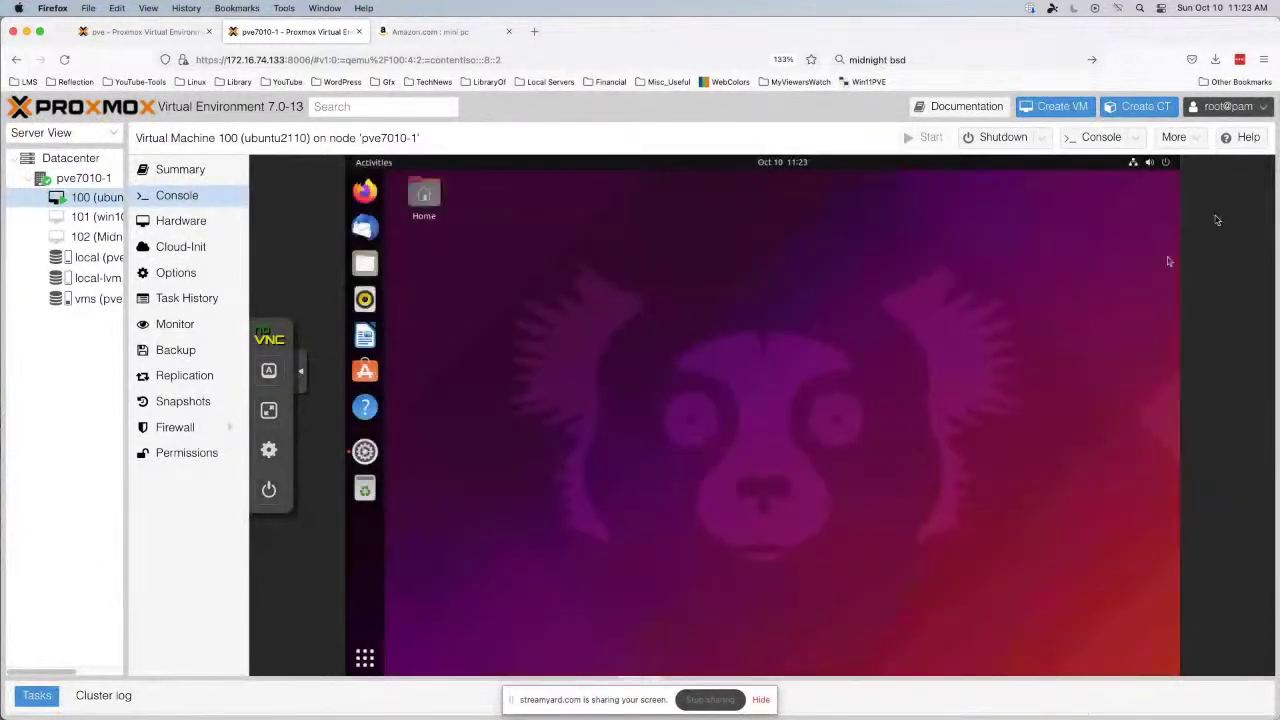
Power off the ubuntu2110 guest from its own desktop and confirm the shutdown.
{"action": "left_click", "coordinate": [1167, 165]}
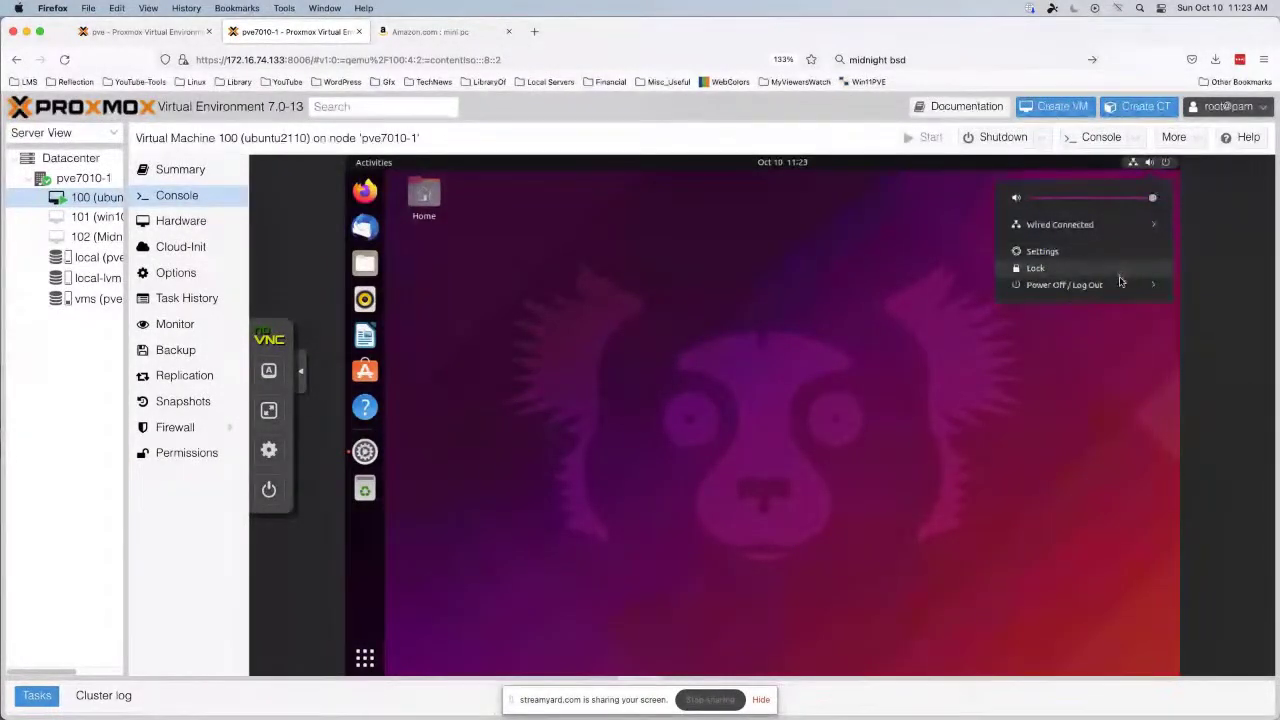
{"action": "left_click", "coordinate": [1115, 286]}
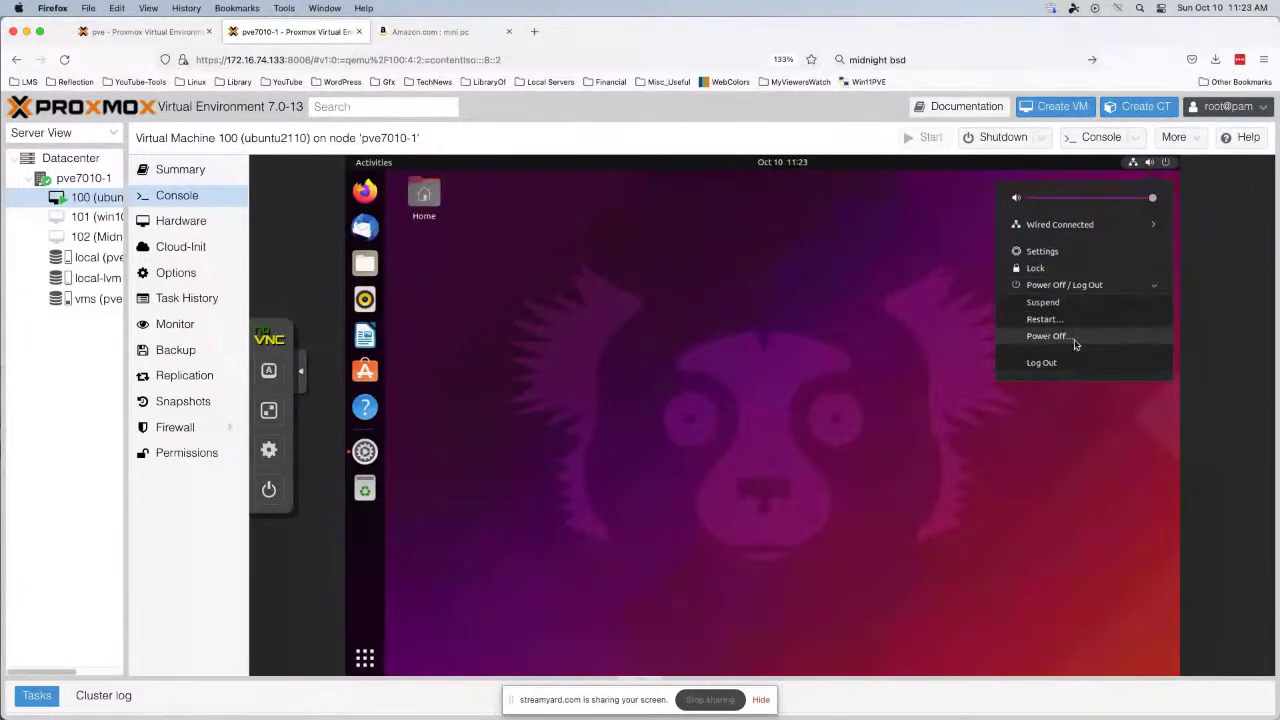
{"action": "left_click", "coordinate": [1074, 338]}
{"action": "left_click", "coordinate": [824, 458]}
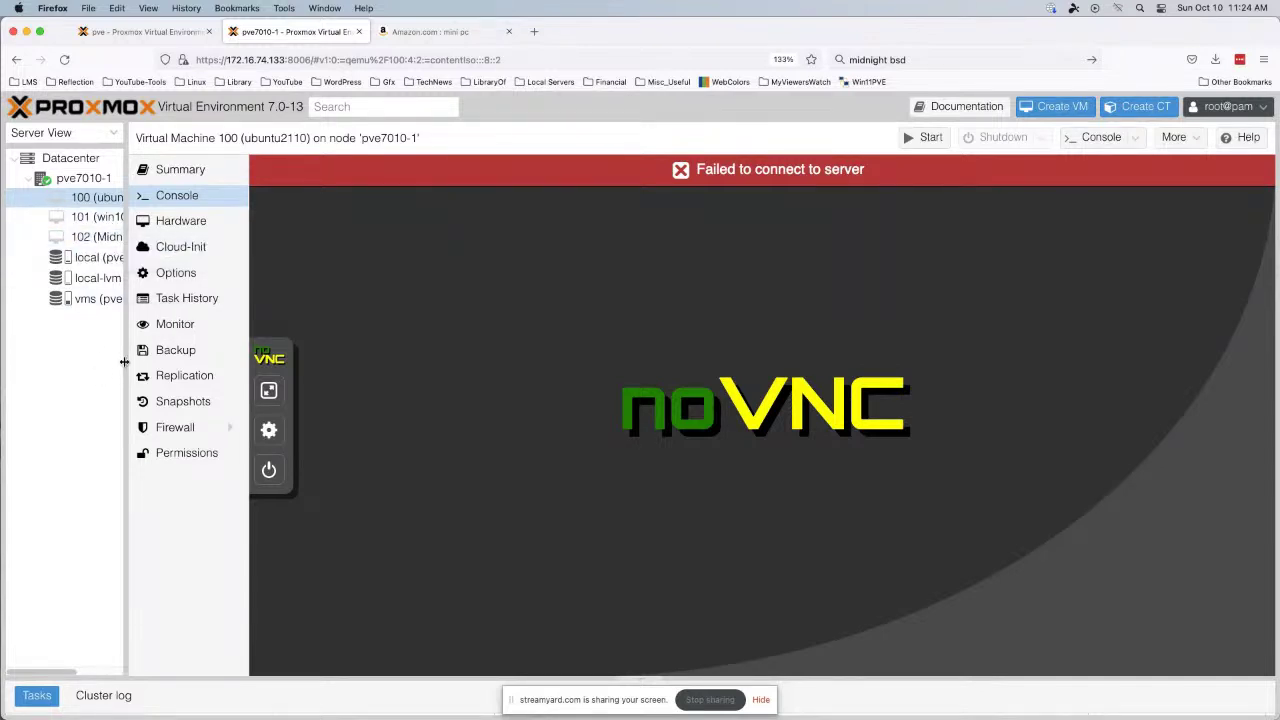
Start virtual machine 101 (win10) from its noVNC console, confirm the start, and narrow the resource tree to enlarge the console.
{"action": "left_click_drag", "start_coordinate": [124, 362], "coordinate": [174, 352]}
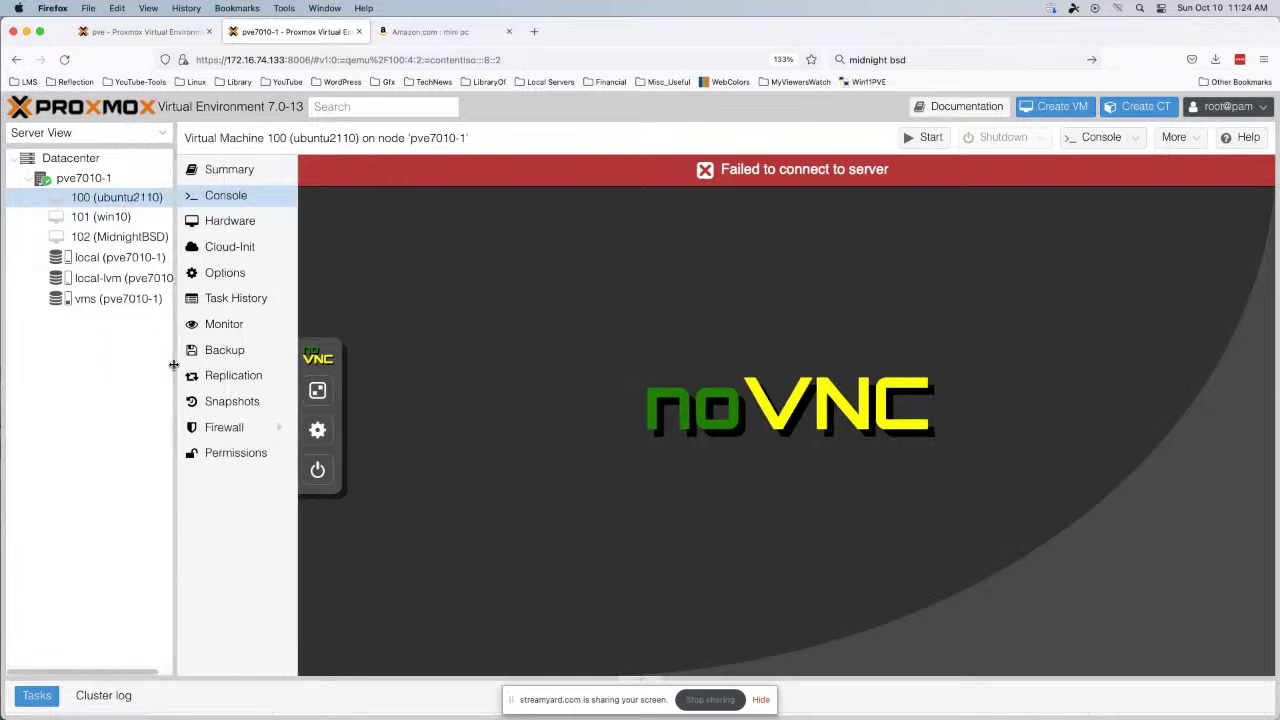
{"action": "left_click", "coordinate": [97, 217]}
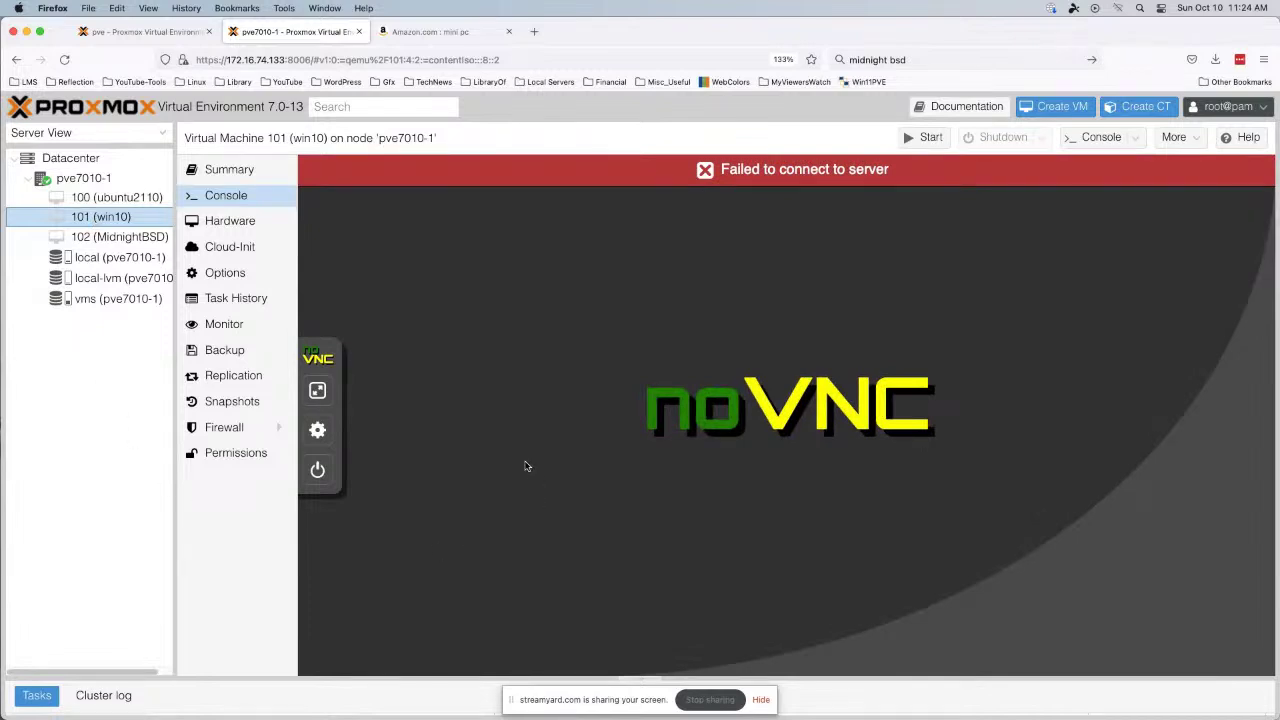
{"action": "left_click", "coordinate": [318, 472]}
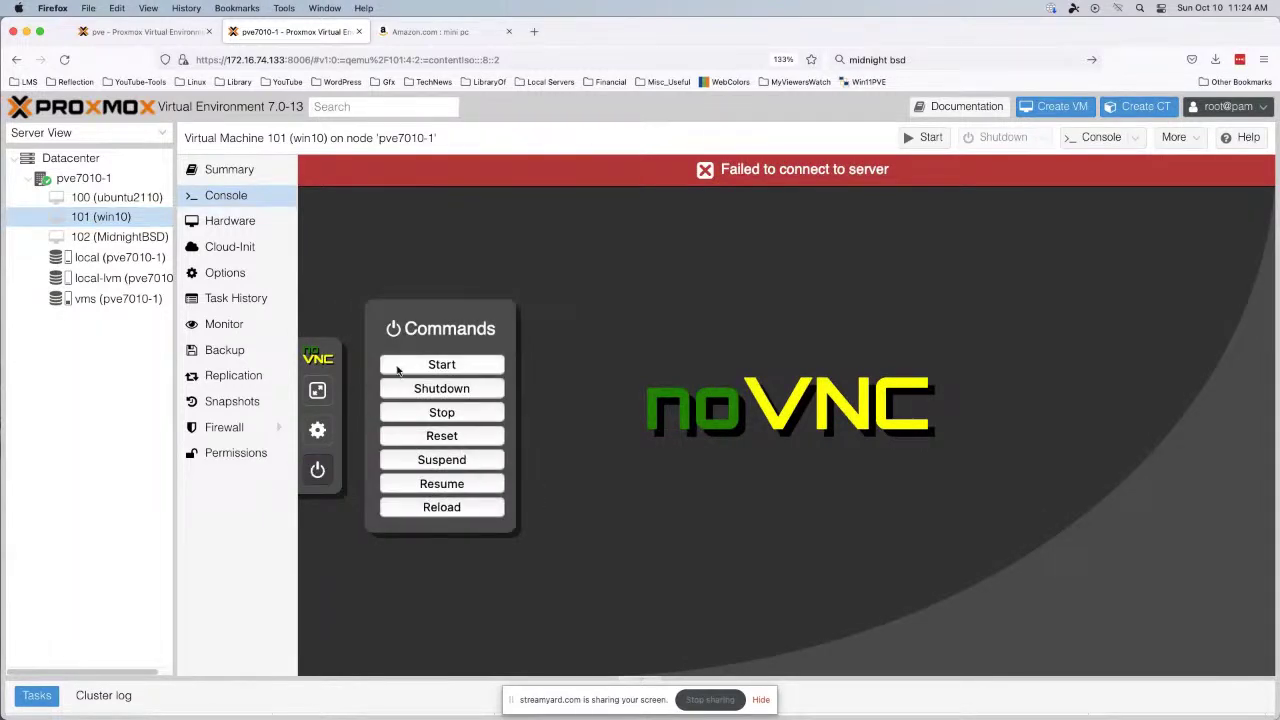
{"action": "left_click", "coordinate": [405, 366]}
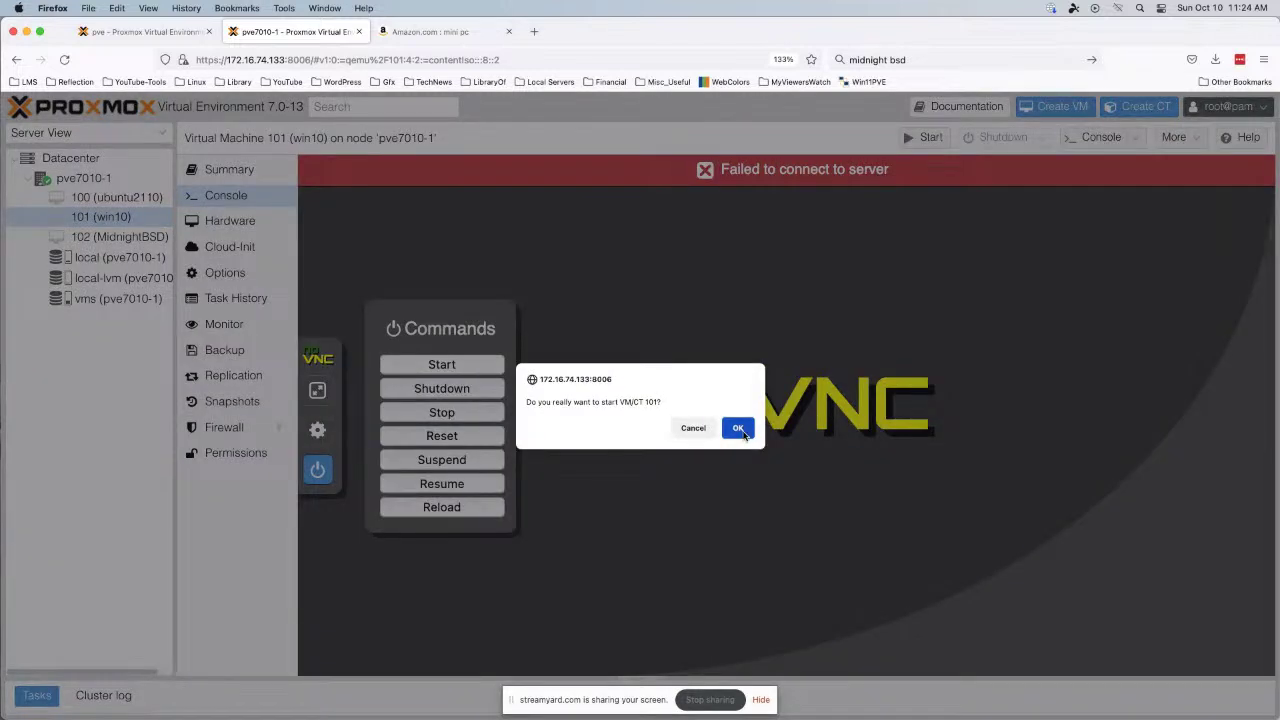
{"action": "left_click", "coordinate": [742, 430]}
{"action": "left_click_drag", "start_coordinate": [175, 506], "coordinate": [123, 505]}
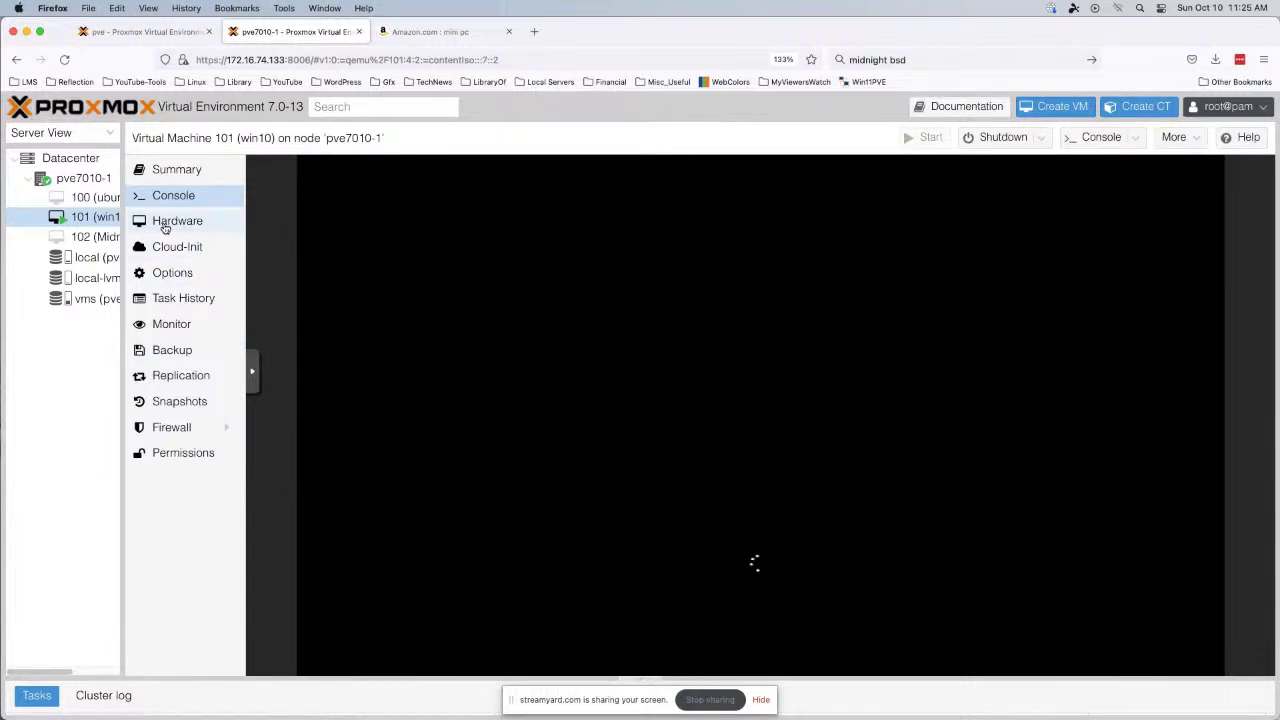
Compare the hardware and options of virtual machines 101 (win10) and 100 (ubuntu2110), including the bus types offered for a new hard disk.
{"action": "left_click", "coordinate": [166, 229]}
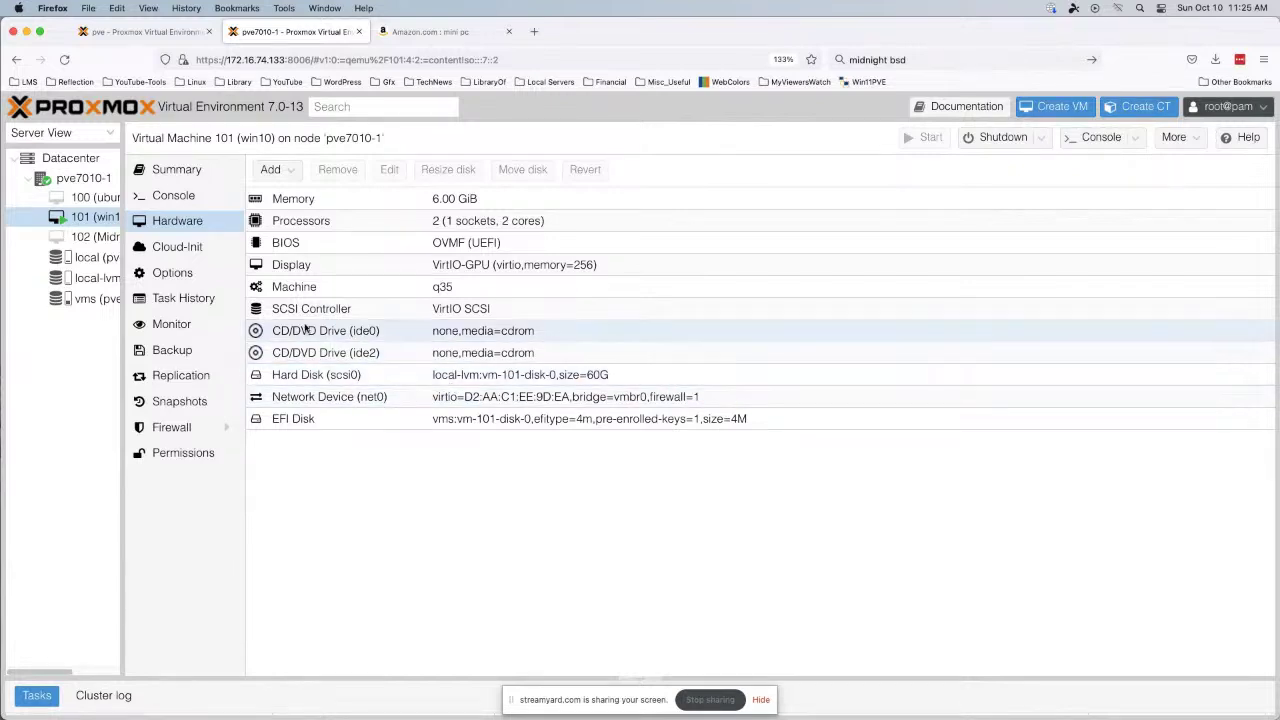
{"action": "left_click", "coordinate": [95, 198]}
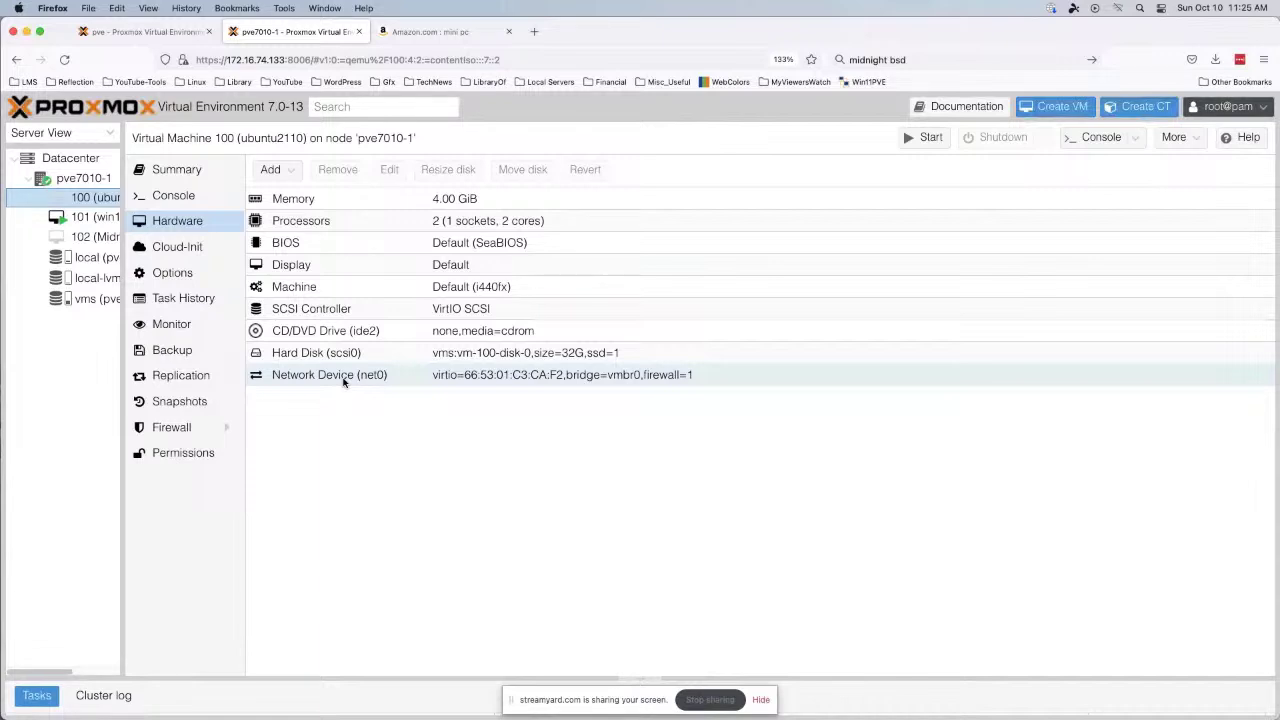
{"action": "left_click", "coordinate": [270, 169]}
{"action": "left_click", "coordinate": [318, 193]}
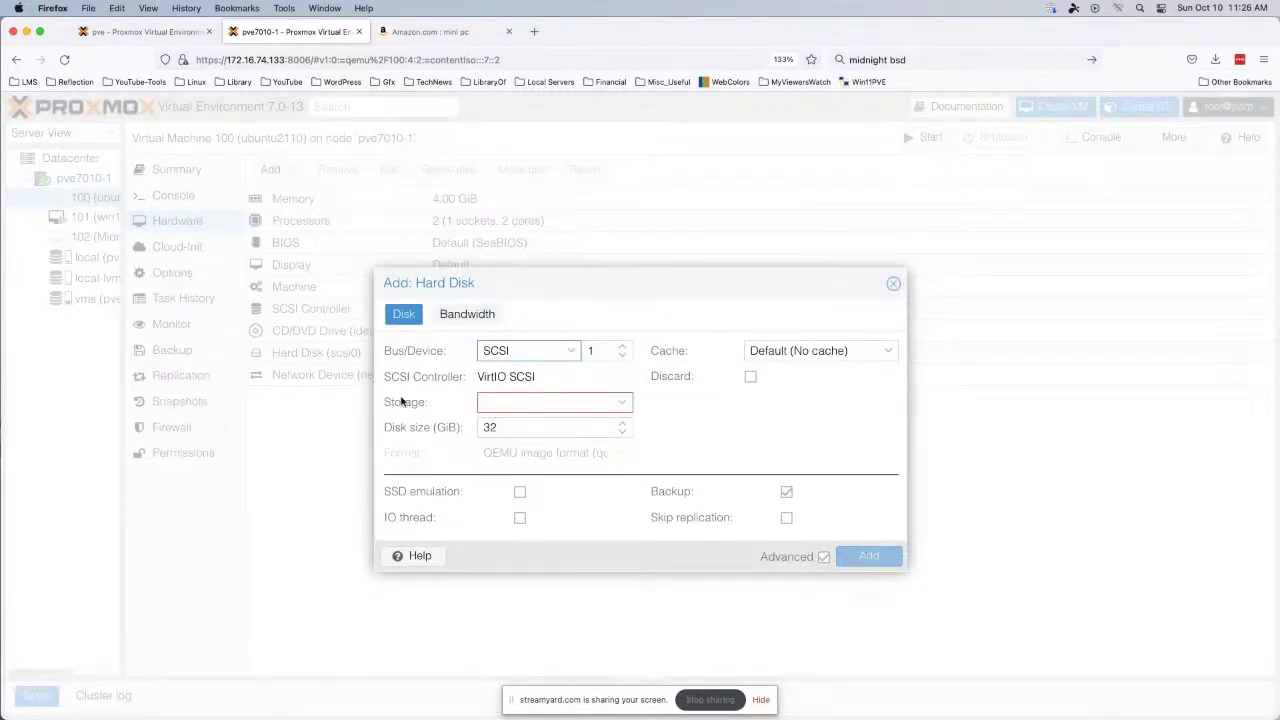
{"action": "left_click", "coordinate": [571, 351]}
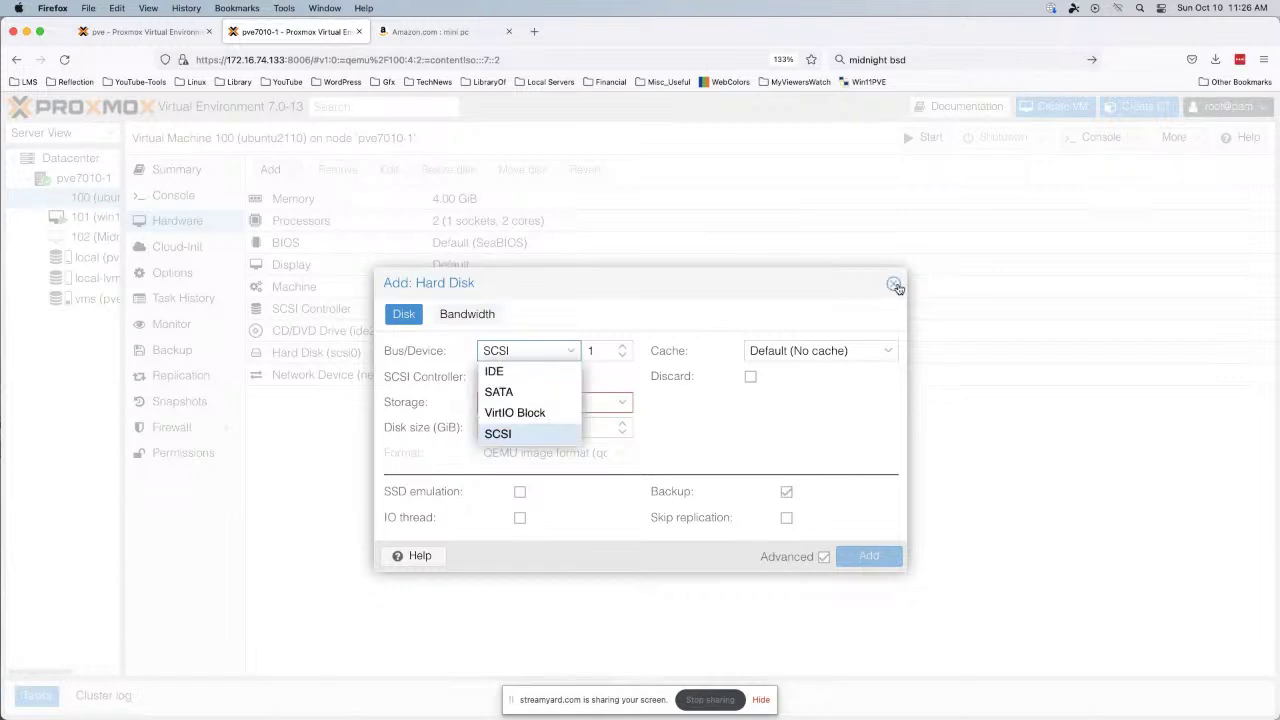
{"action": "left_click", "coordinate": [895, 286]}
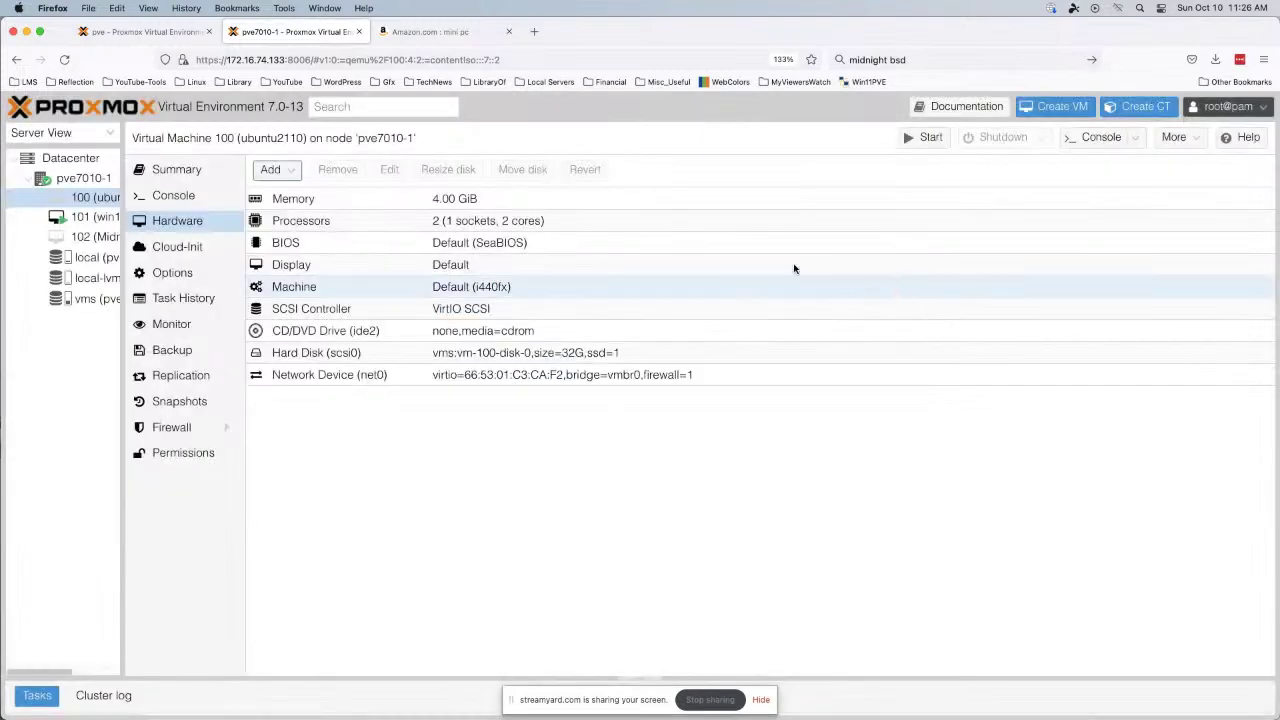
{"action": "left_click", "coordinate": [176, 273]}
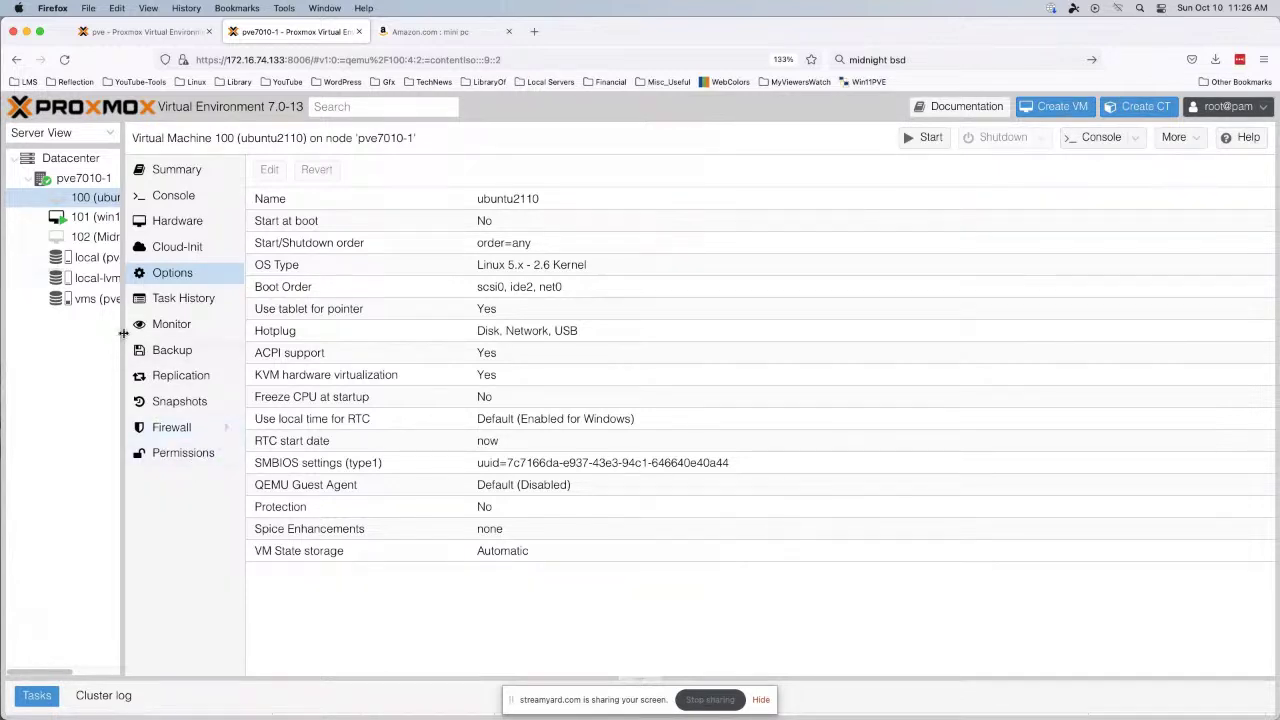
{"action": "left_click", "coordinate": [94, 219]}
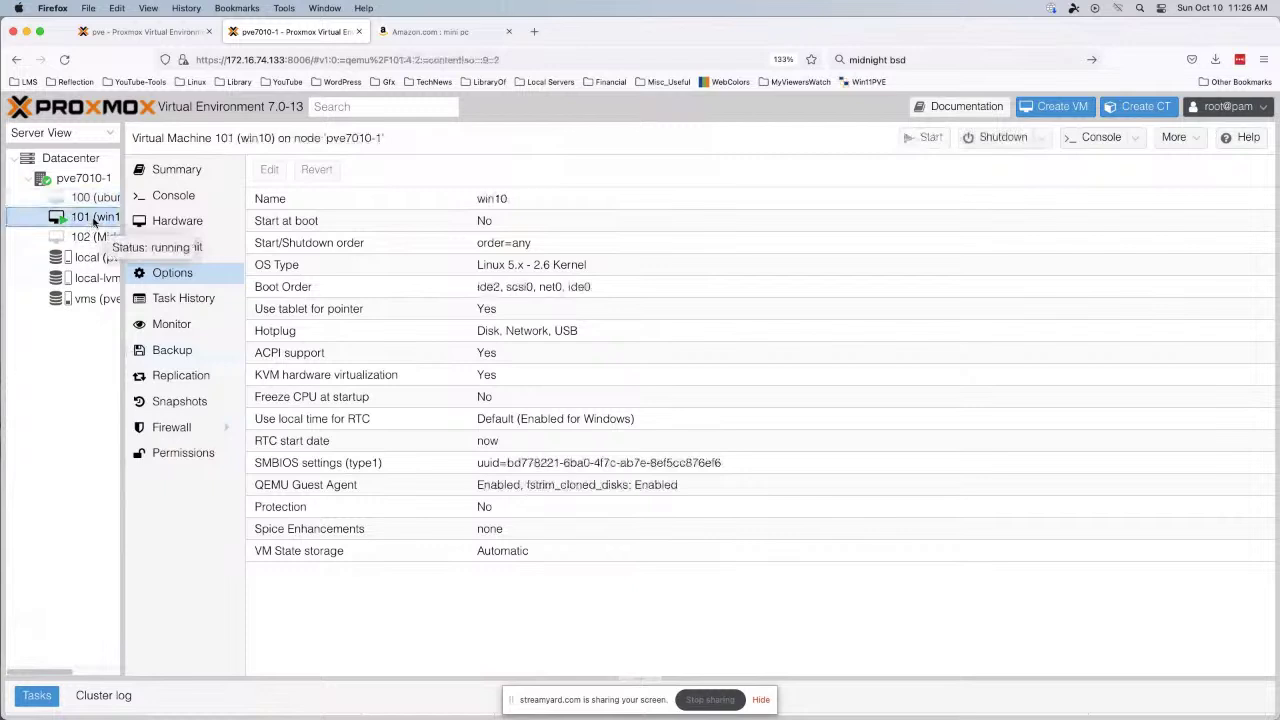
Return to the win10 virtual machine's console and log in to Windows with the account password.
{"action": "left_click", "coordinate": [173, 195]}
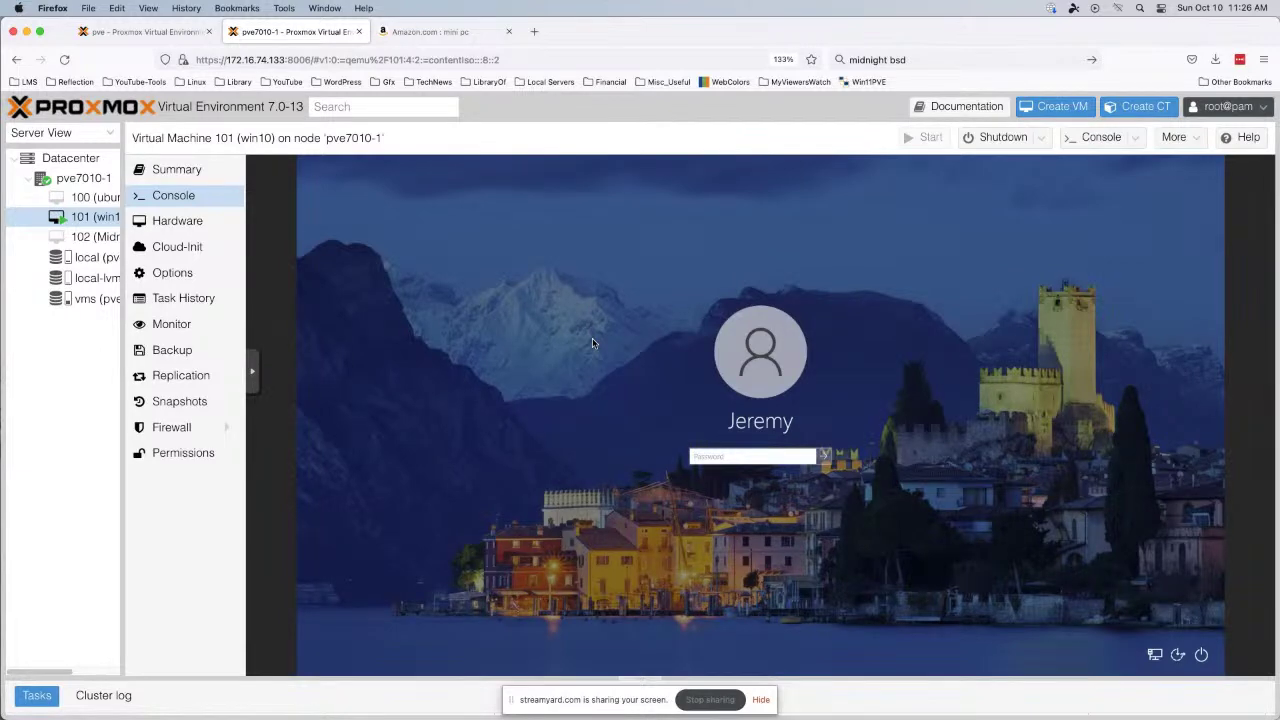
{"action": "type", "text": "**********"}
{"action": "key", "text": "Return"}
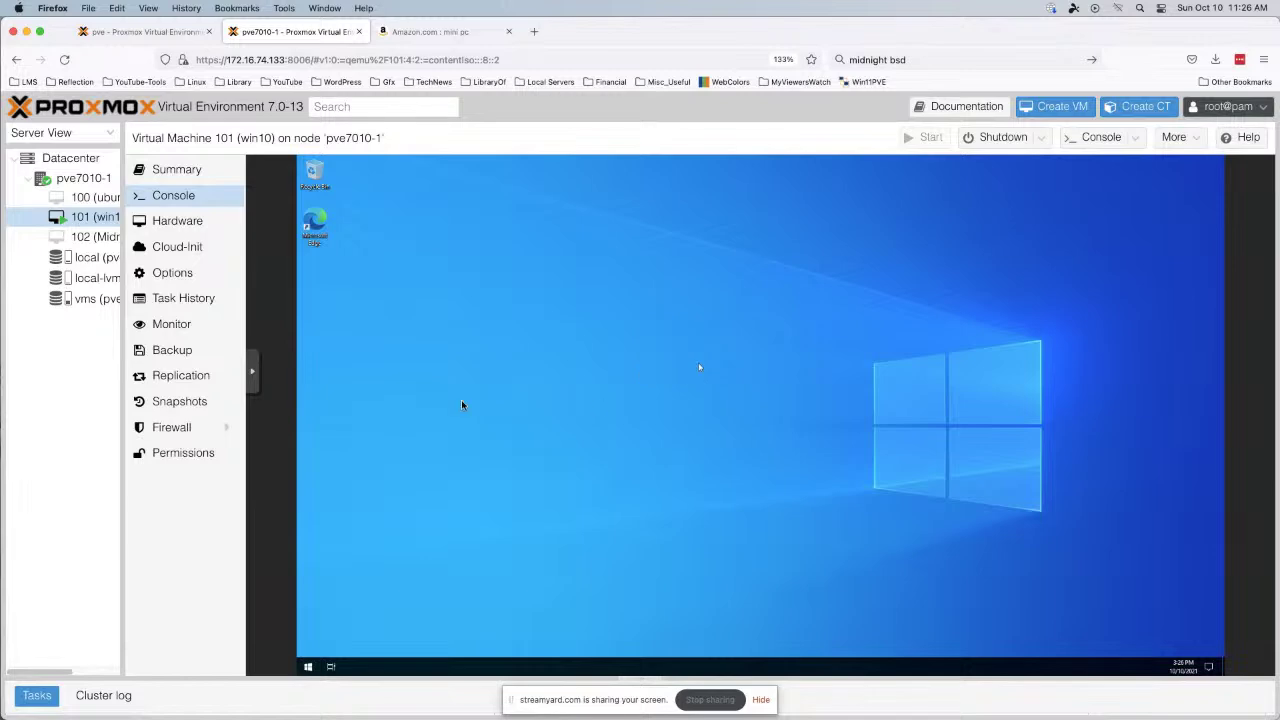
Show the win10 console in full screen and open the Windows display settings.
{"action": "left_click", "coordinate": [254, 372]}
{"action": "left_click", "coordinate": [265, 411]}
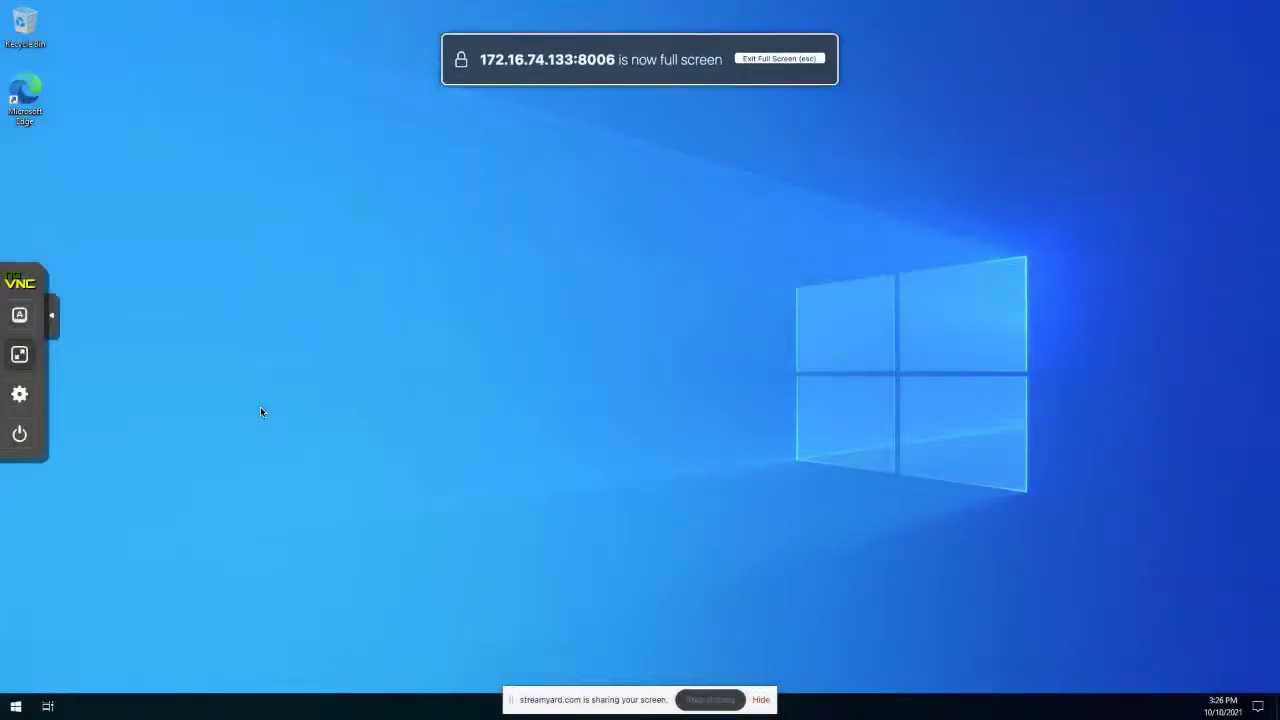
{"action": "right_click", "coordinate": [444, 292]}
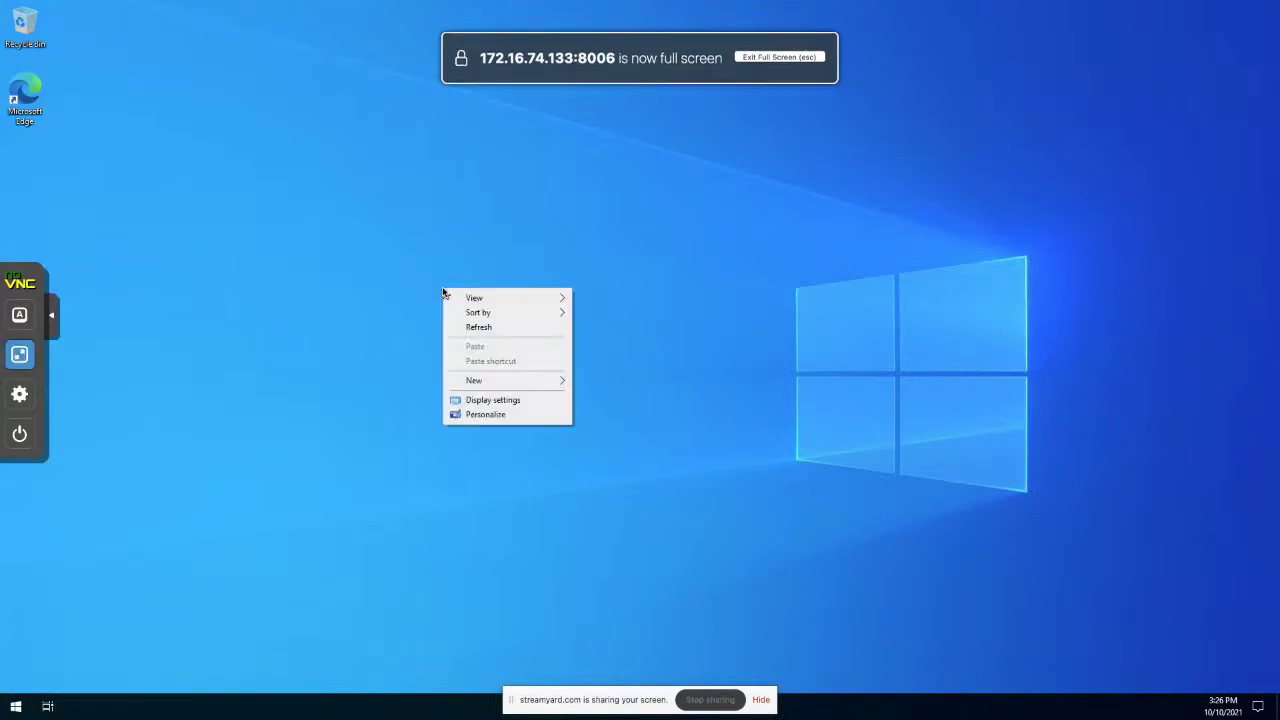
{"action": "left_click", "coordinate": [494, 402]}
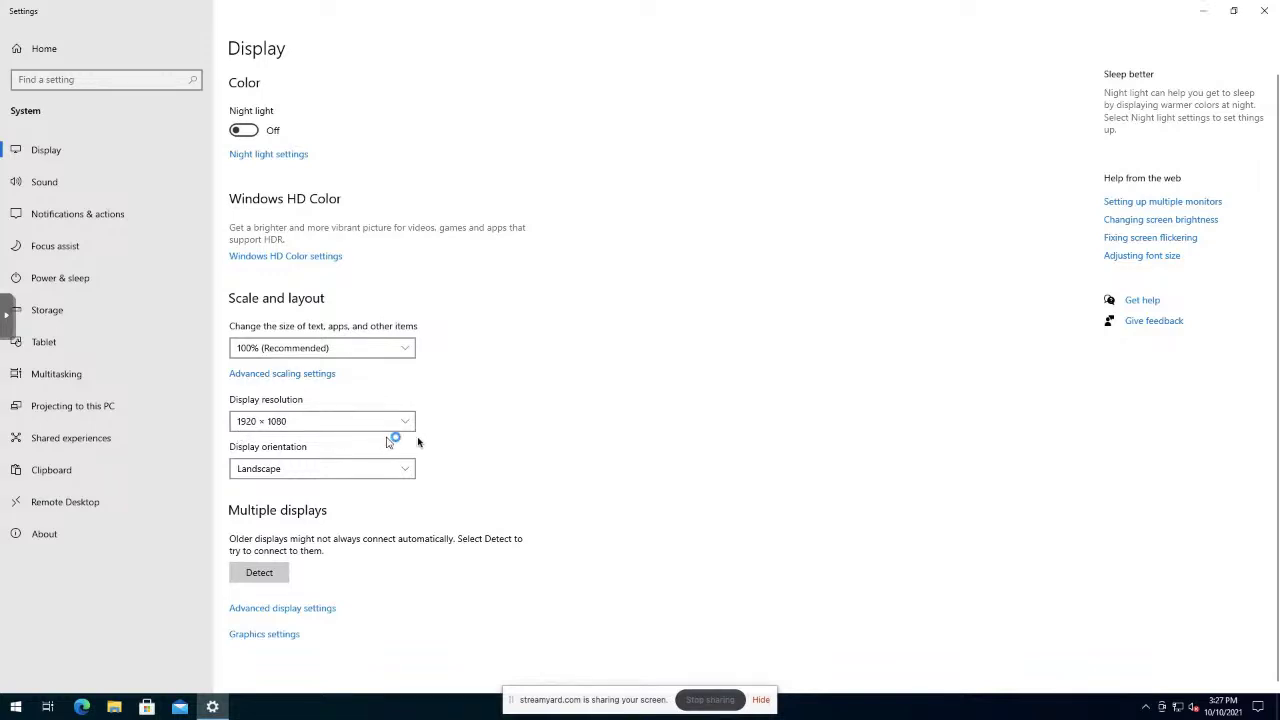
Close the display settings and shut down the Windows 10 guest from within Windows.
{"action": "left_click", "coordinate": [1267, 14]}
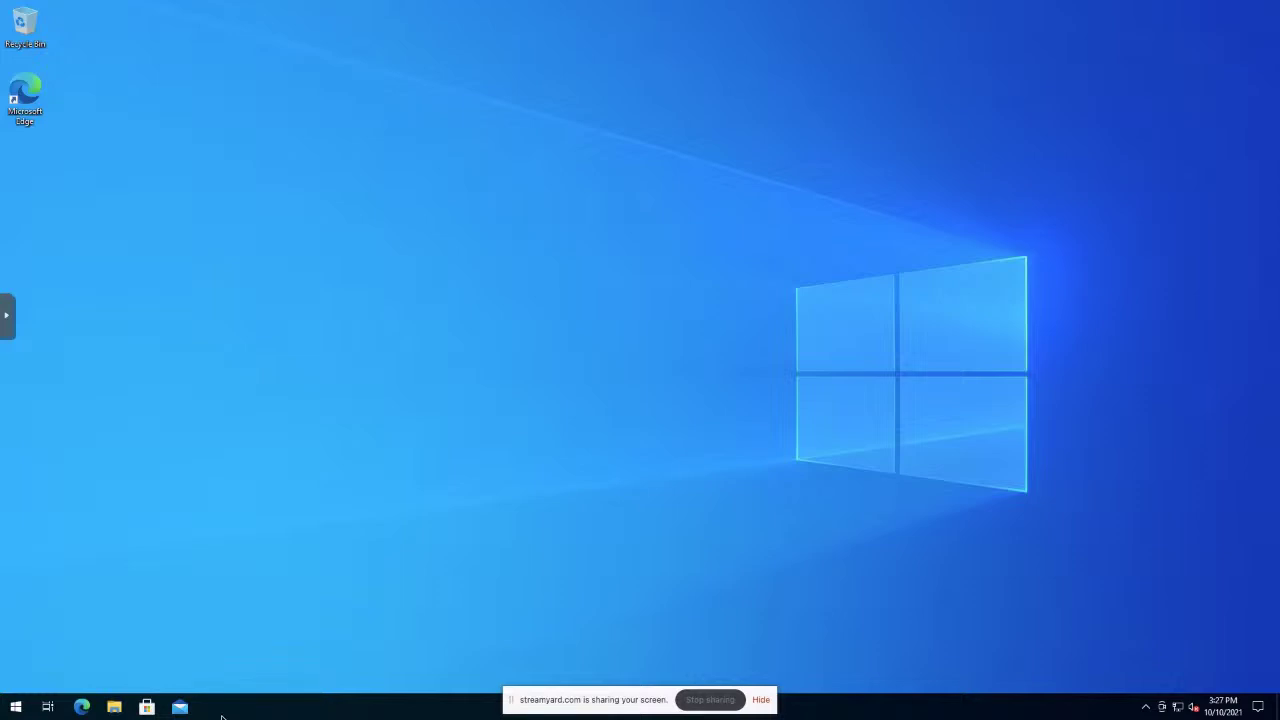
{"action": "left_click", "coordinate": [15, 713]}
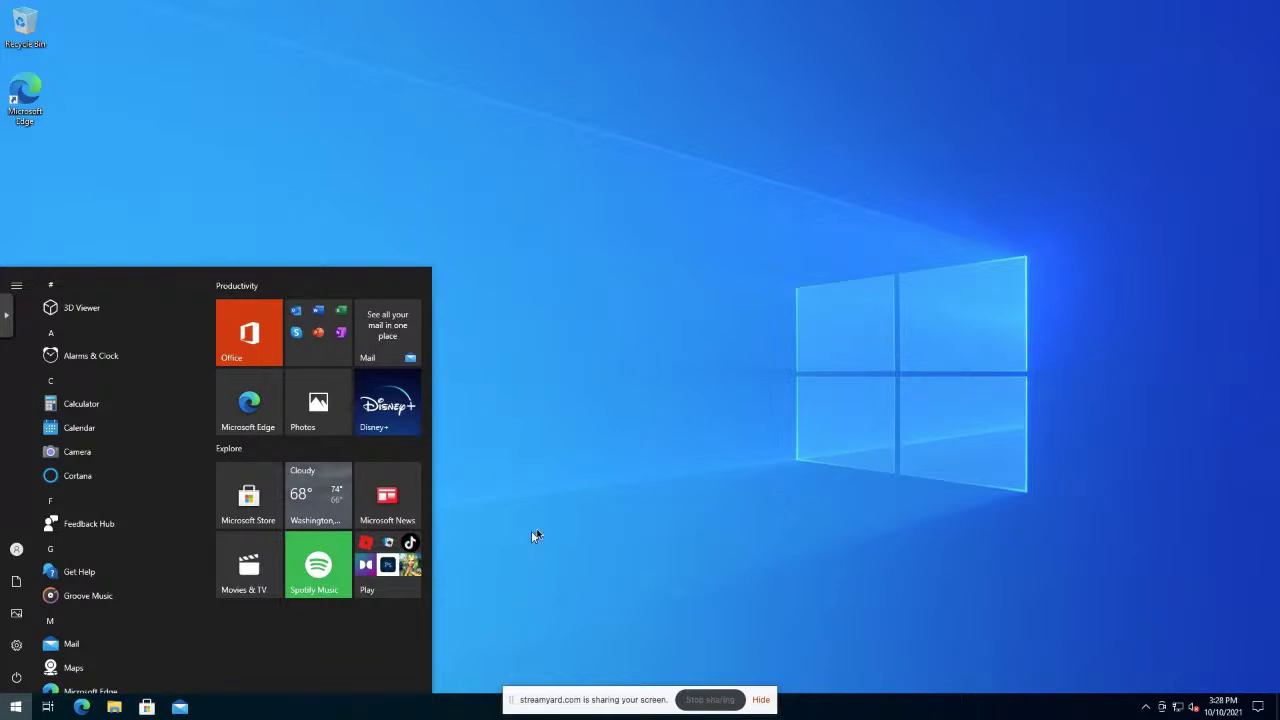
{"action": "left_click", "coordinate": [589, 425]}
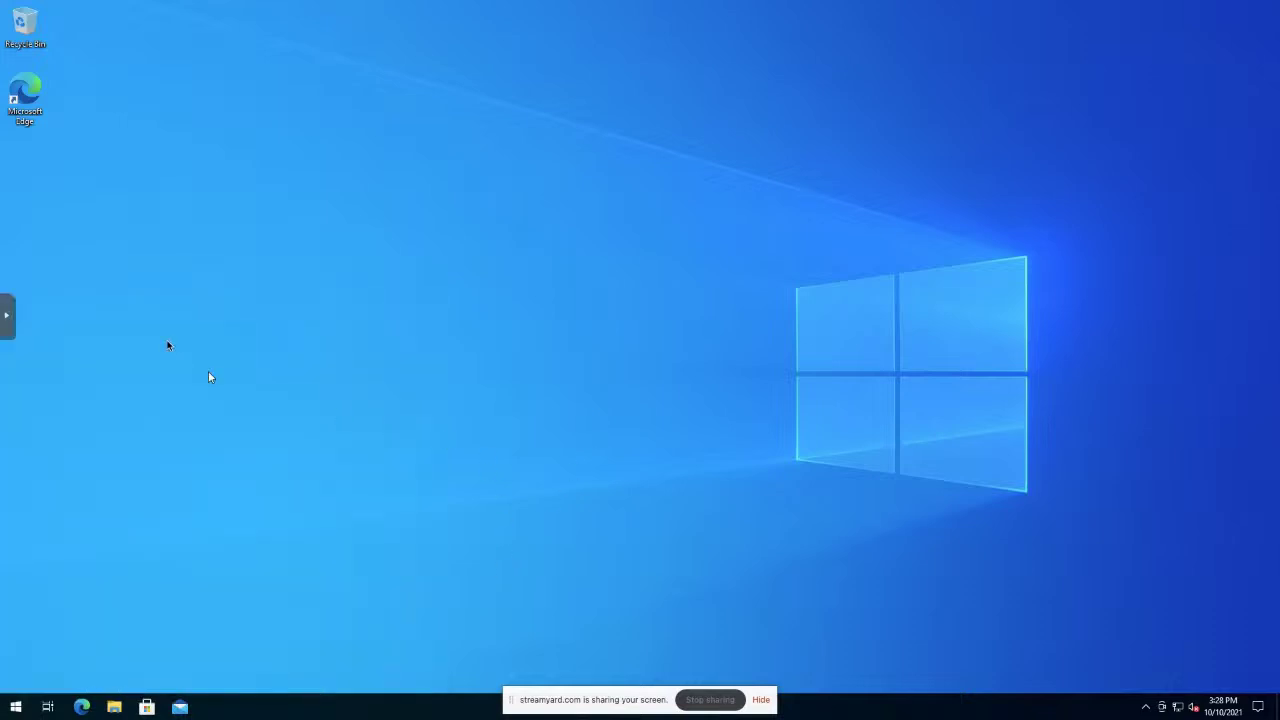
{"action": "left_click", "coordinate": [15, 705]}
{"action": "left_click", "coordinate": [16, 679]}
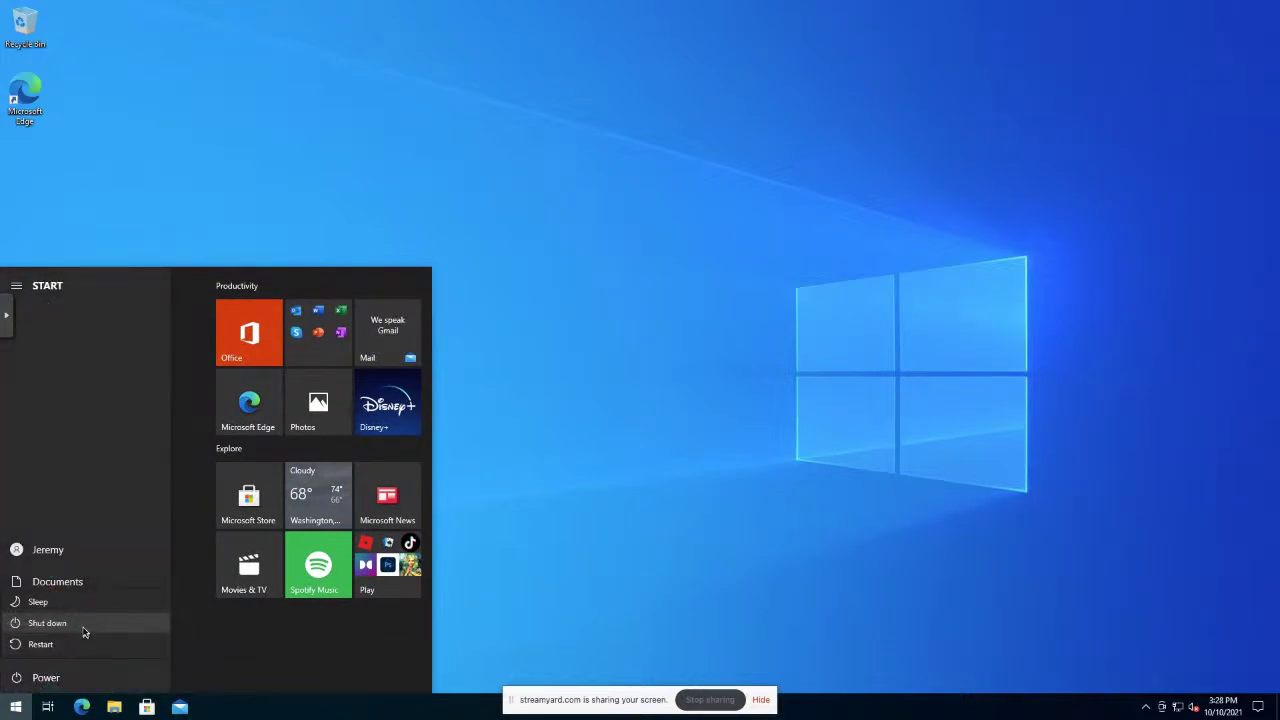
{"action": "left_click", "coordinate": [84, 632]}
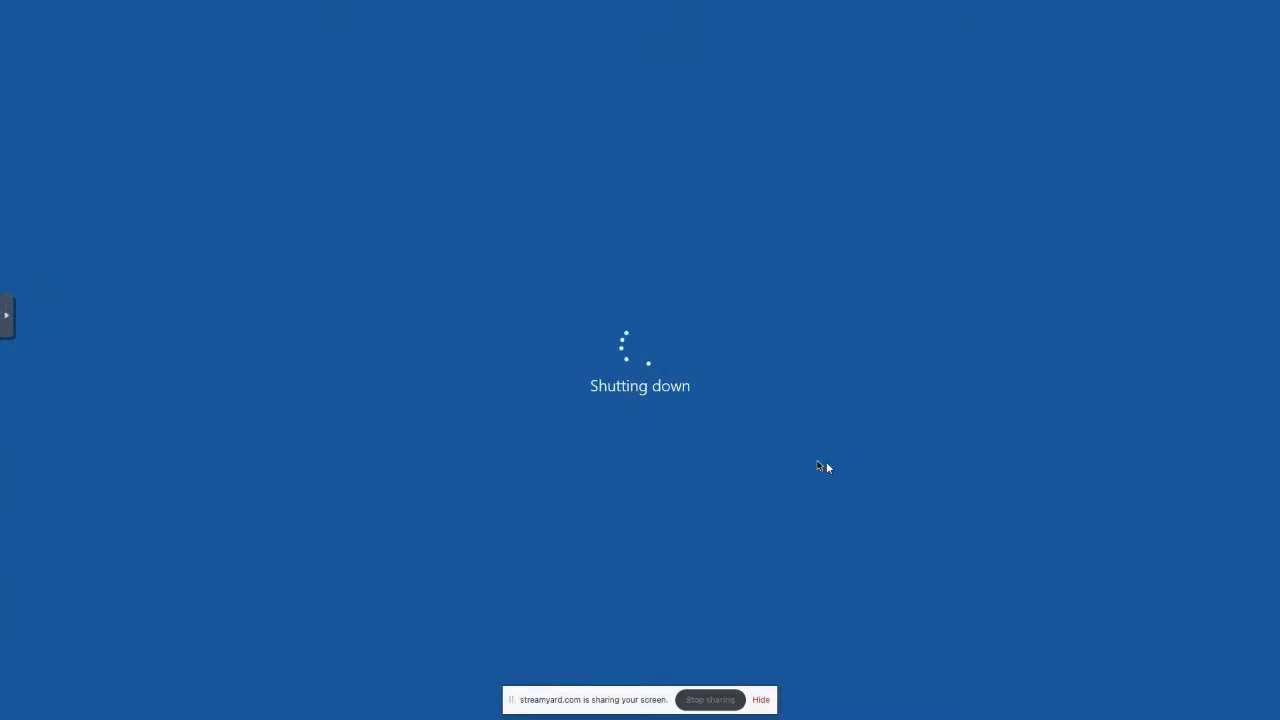
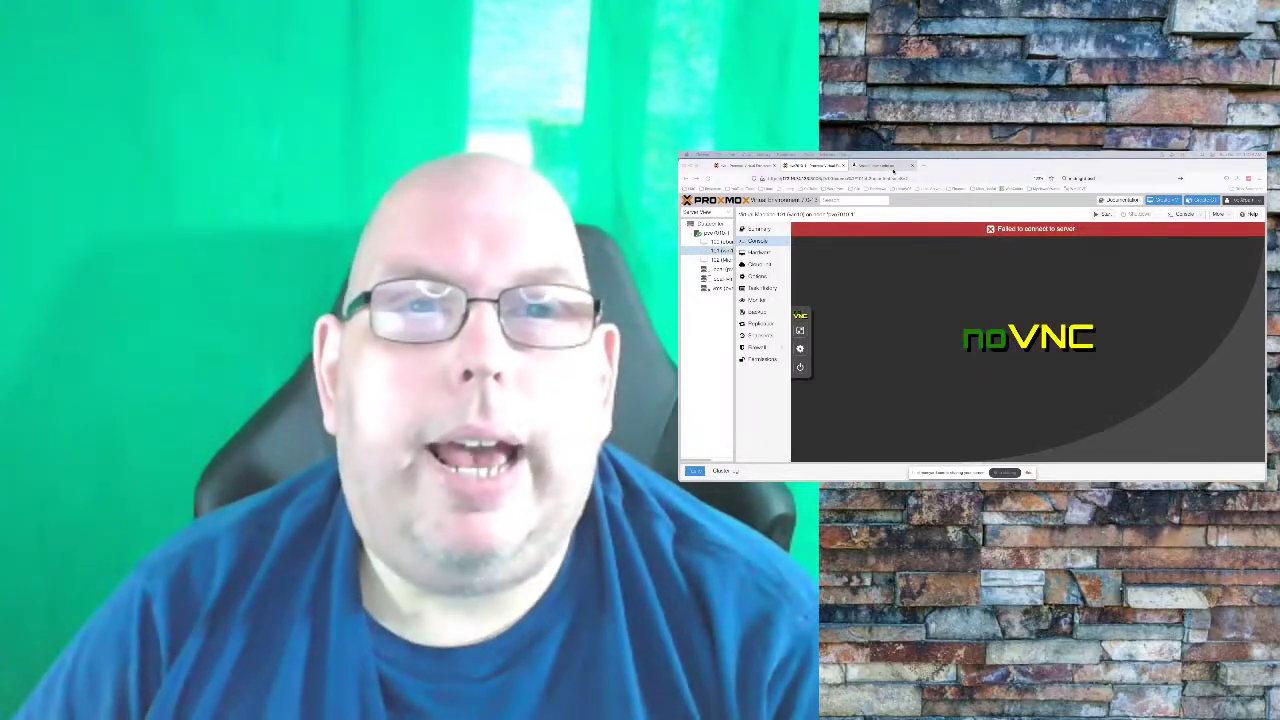
Switch to the Amazon "mini pc" search results and compare the prices, processors, RAM and disk sizes of the Beelink models.
{"action": "left_click", "coordinate": [886, 166]}
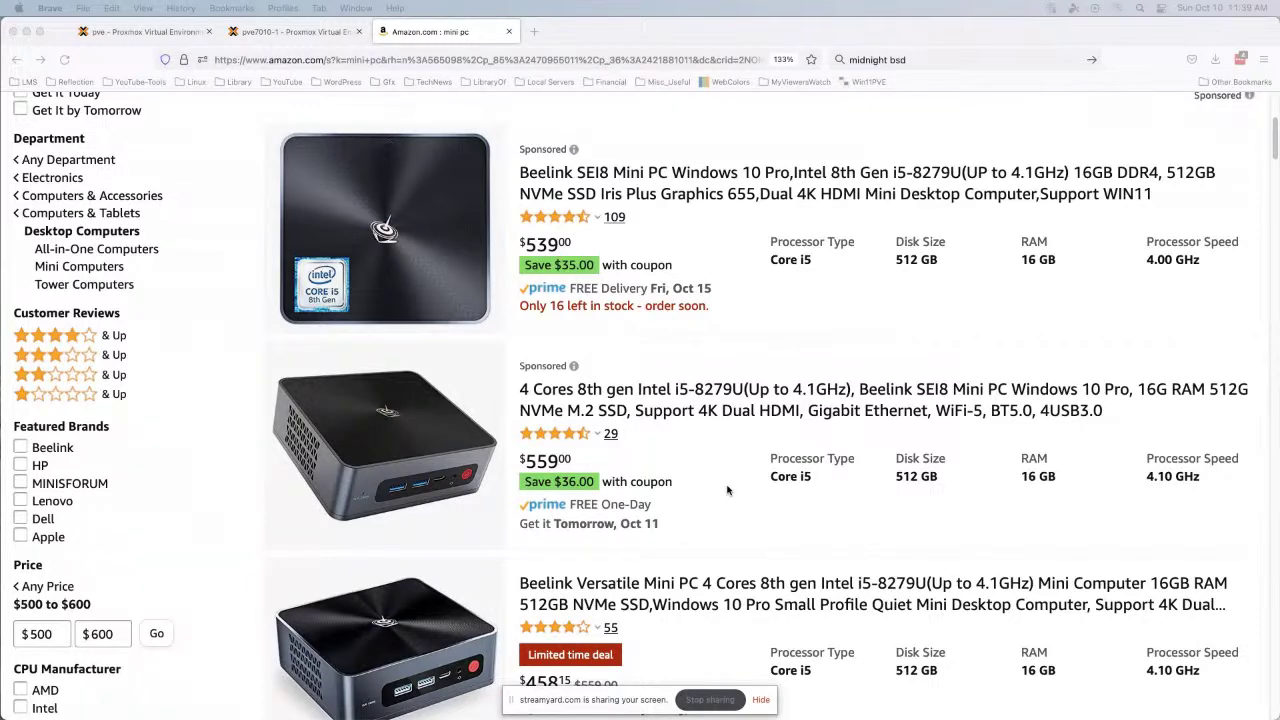
{"action": "scroll", "coordinate": [728, 486], "scroll_direction": "down", "scroll_amount": 2}
{"action": "scroll", "coordinate": [722, 438], "scroll_direction": "down", "scroll_amount": 3}
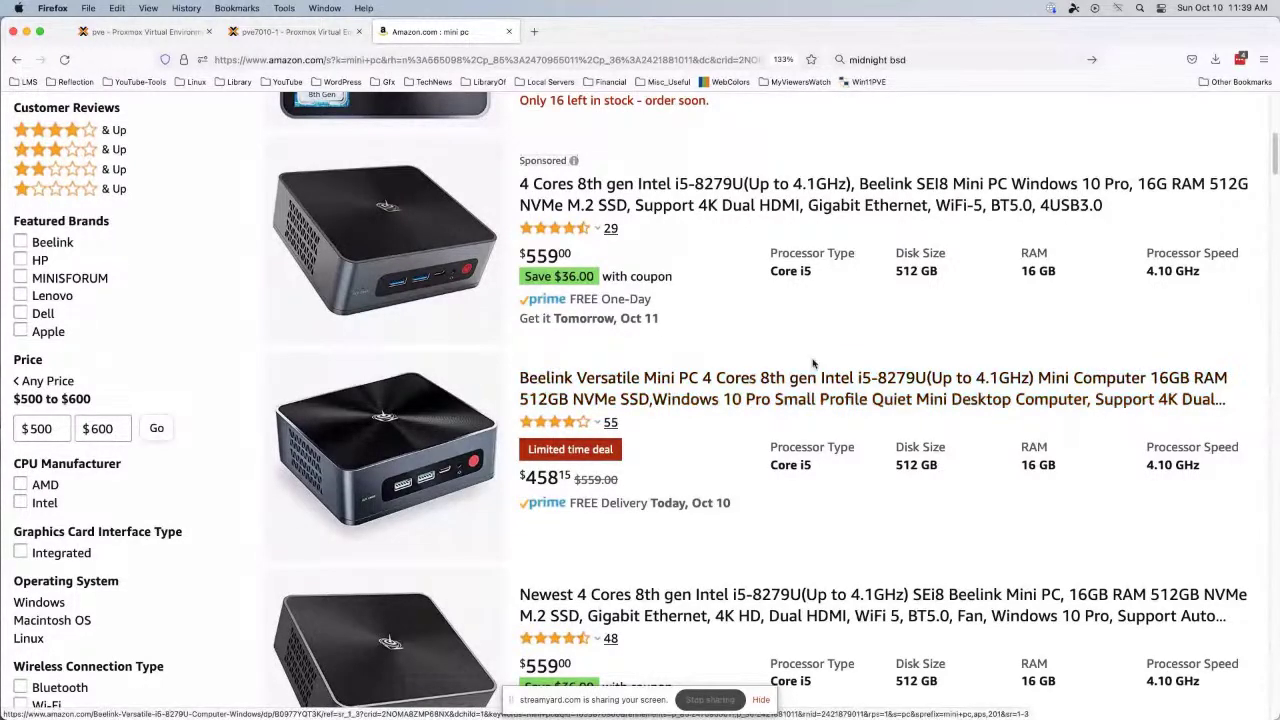
{"action": "scroll", "coordinate": [813, 363], "scroll_direction": "down", "scroll_amount": 1}
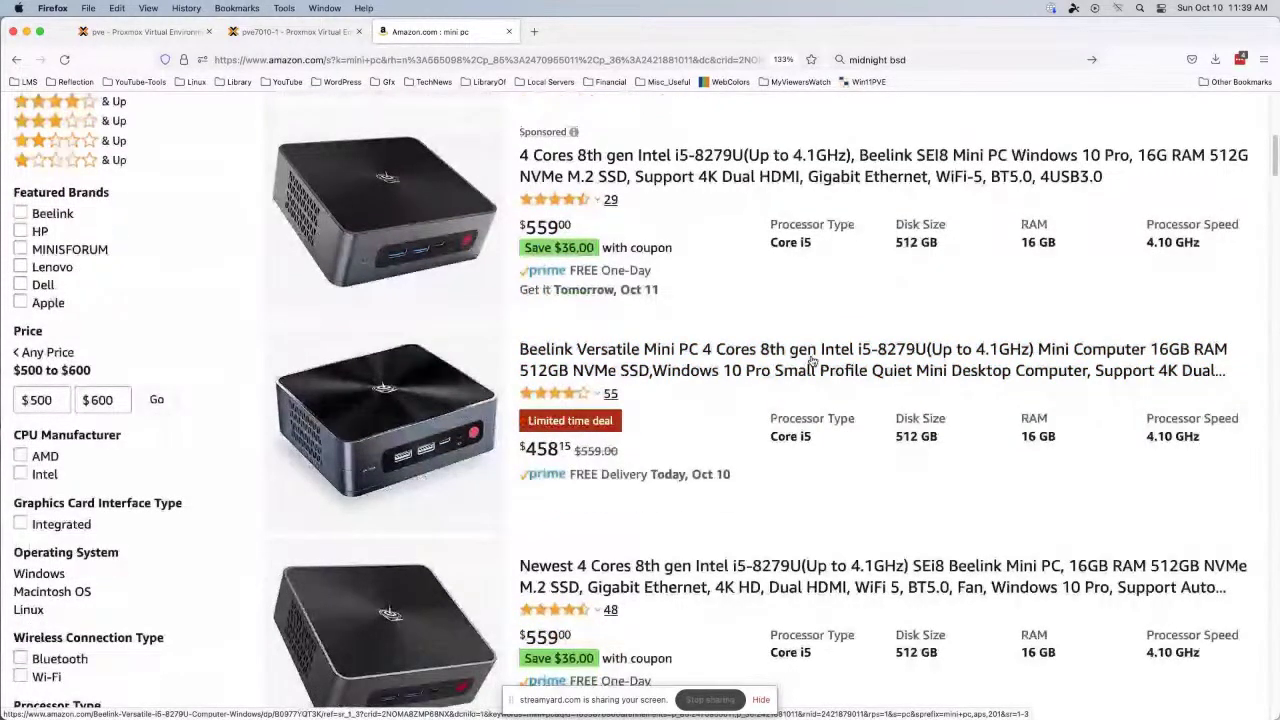
{"action": "scroll", "coordinate": [813, 363], "scroll_direction": "up", "scroll_amount": 5}
{"action": "scroll", "coordinate": [811, 360], "scroll_direction": "down", "scroll_amount": 2}
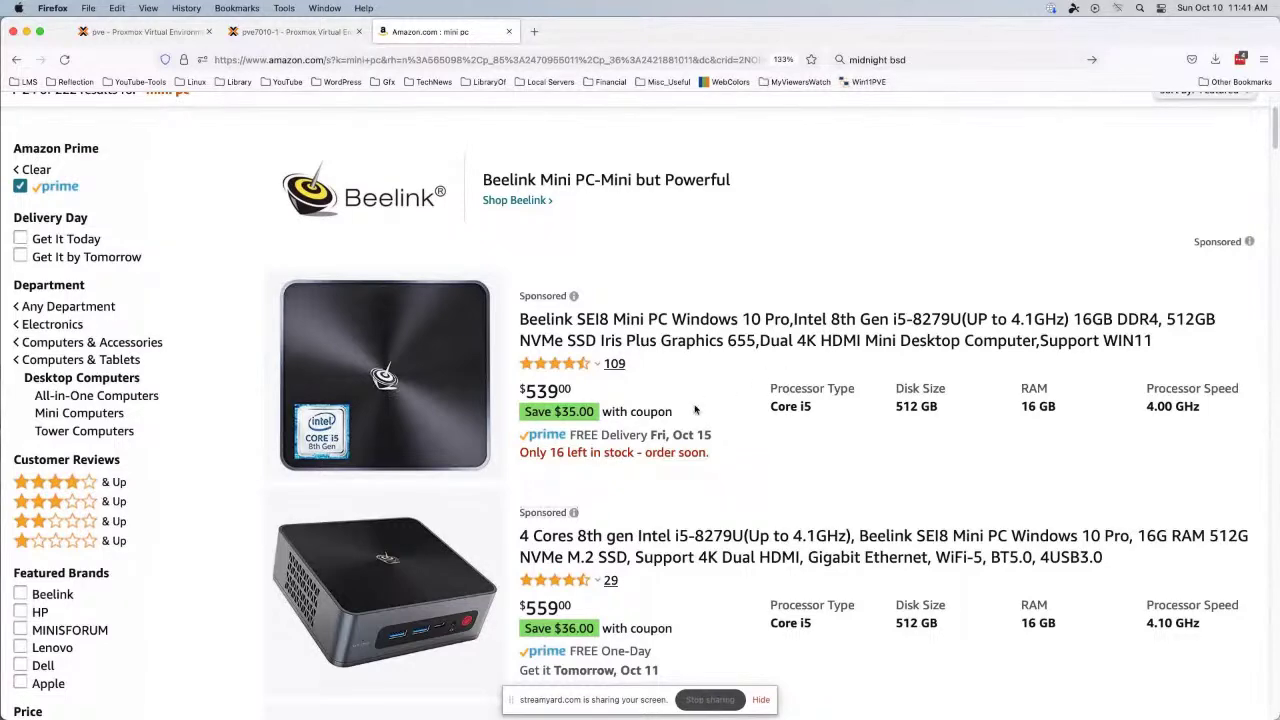
{"action": "scroll", "coordinate": [714, 398], "scroll_direction": "down", "scroll_amount": 3}
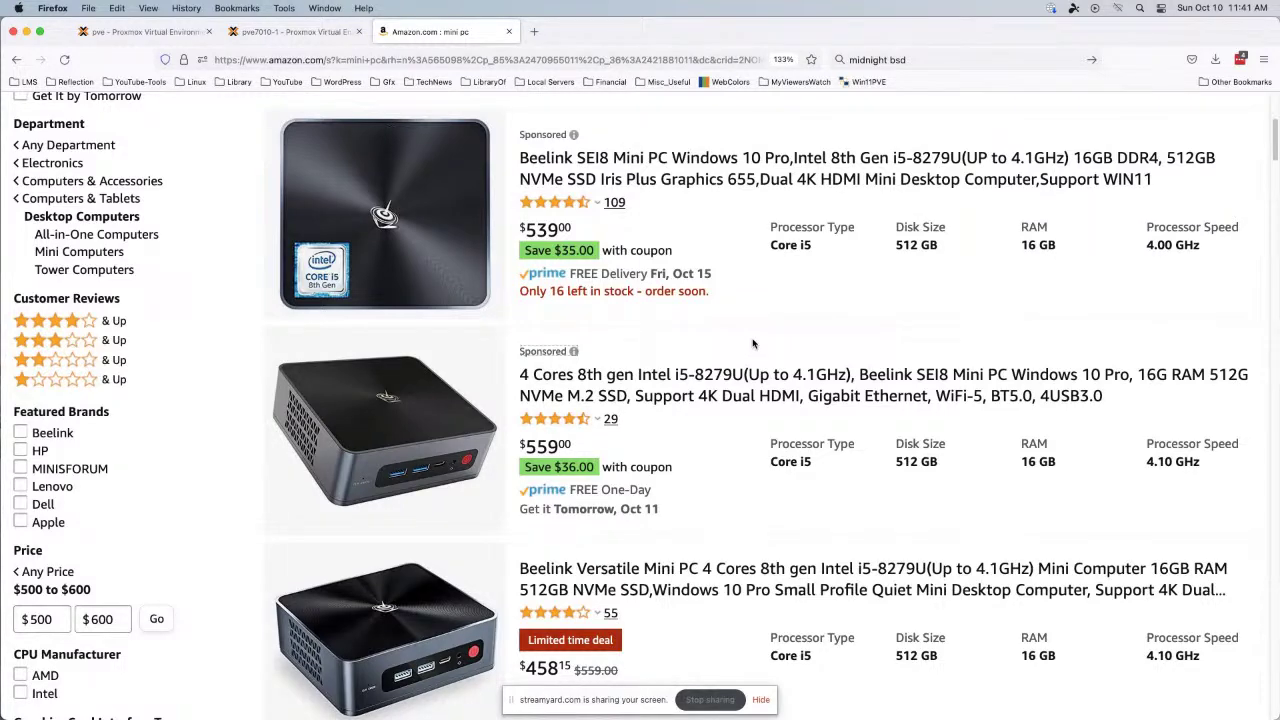
{"action": "scroll", "coordinate": [753, 344], "scroll_direction": "down", "scroll_amount": 4}
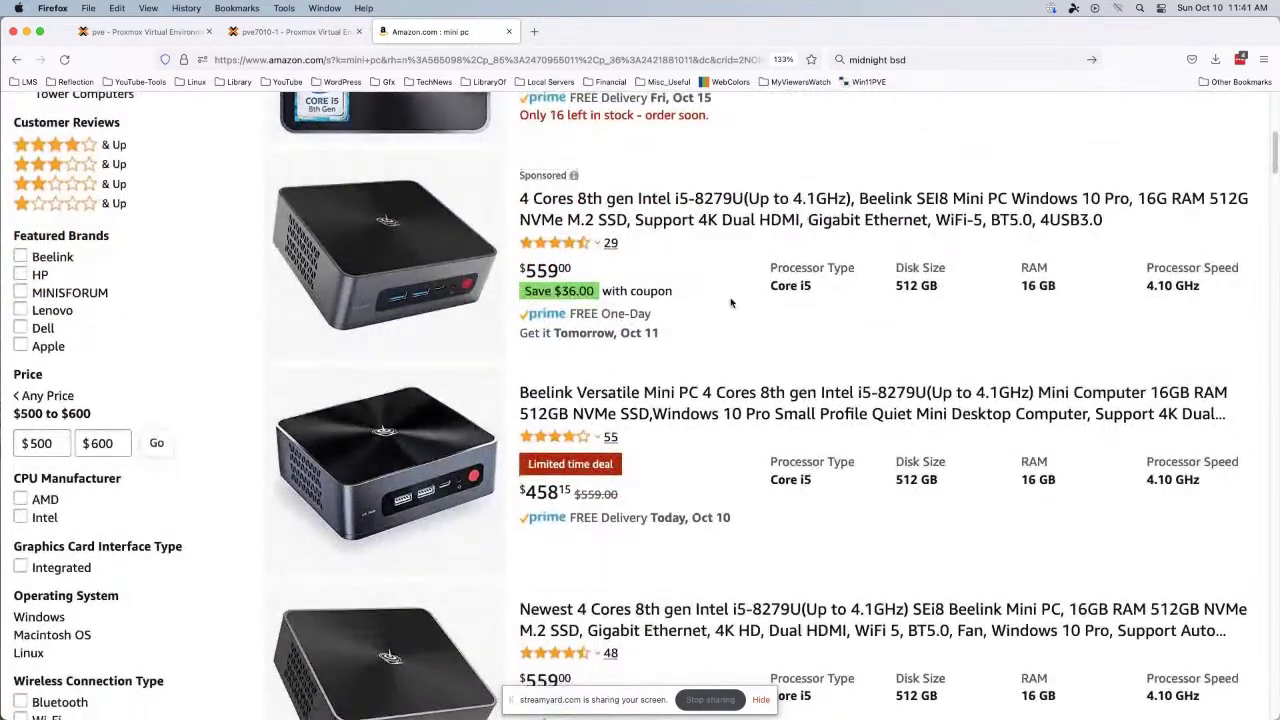
{"action": "scroll", "coordinate": [731, 303], "scroll_direction": "down", "scroll_amount": 1}
{"action": "scroll", "coordinate": [731, 303], "scroll_direction": "down", "scroll_amount": 5}
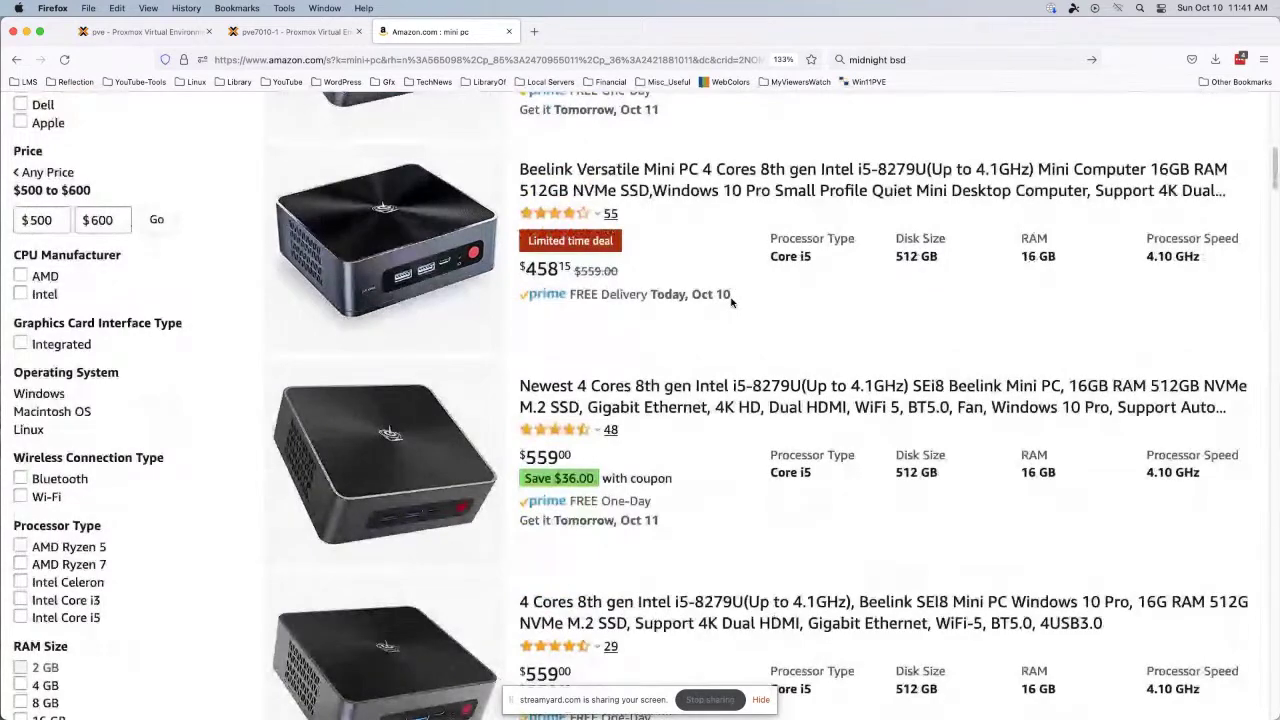
{"action": "scroll", "coordinate": [731, 302], "scroll_direction": "down", "scroll_amount": 8}
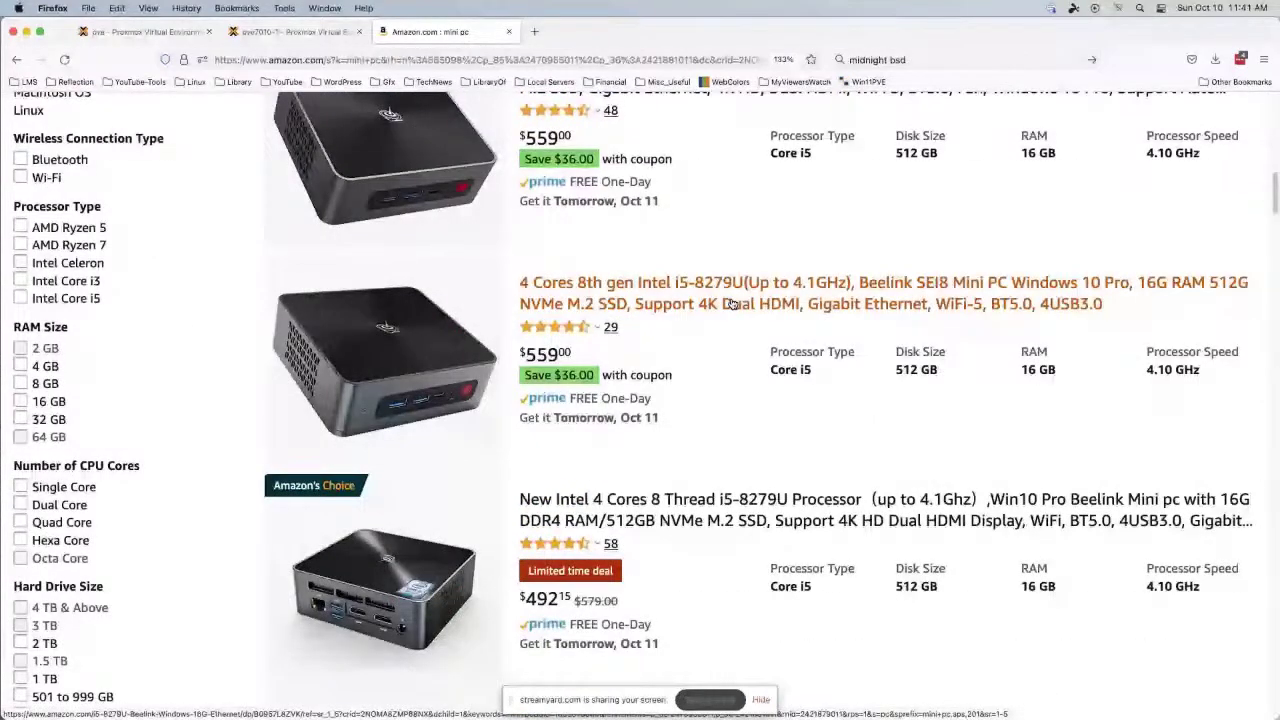
{"action": "scroll", "coordinate": [731, 303], "scroll_direction": "down", "scroll_amount": 13}
{"action": "scroll", "coordinate": [731, 303], "scroll_direction": "down", "scroll_amount": 5}
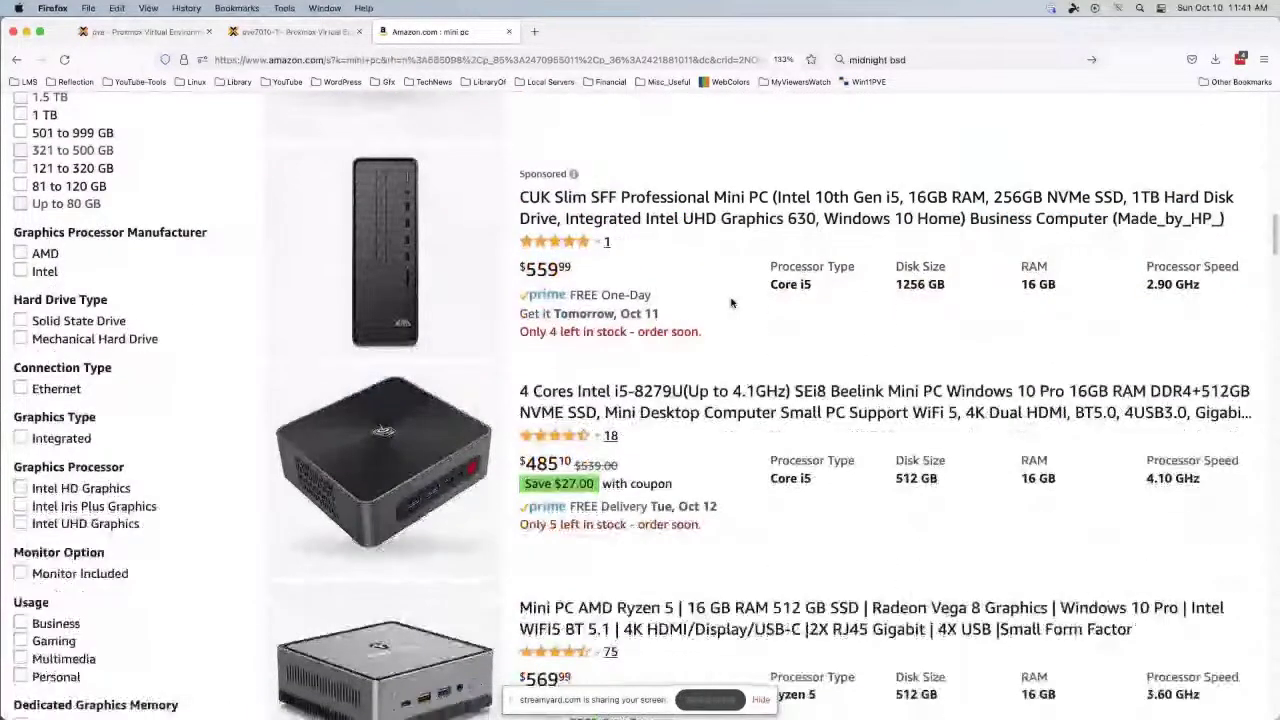
{"action": "scroll", "coordinate": [495, 572], "scroll_direction": "down", "scroll_amount": 2}
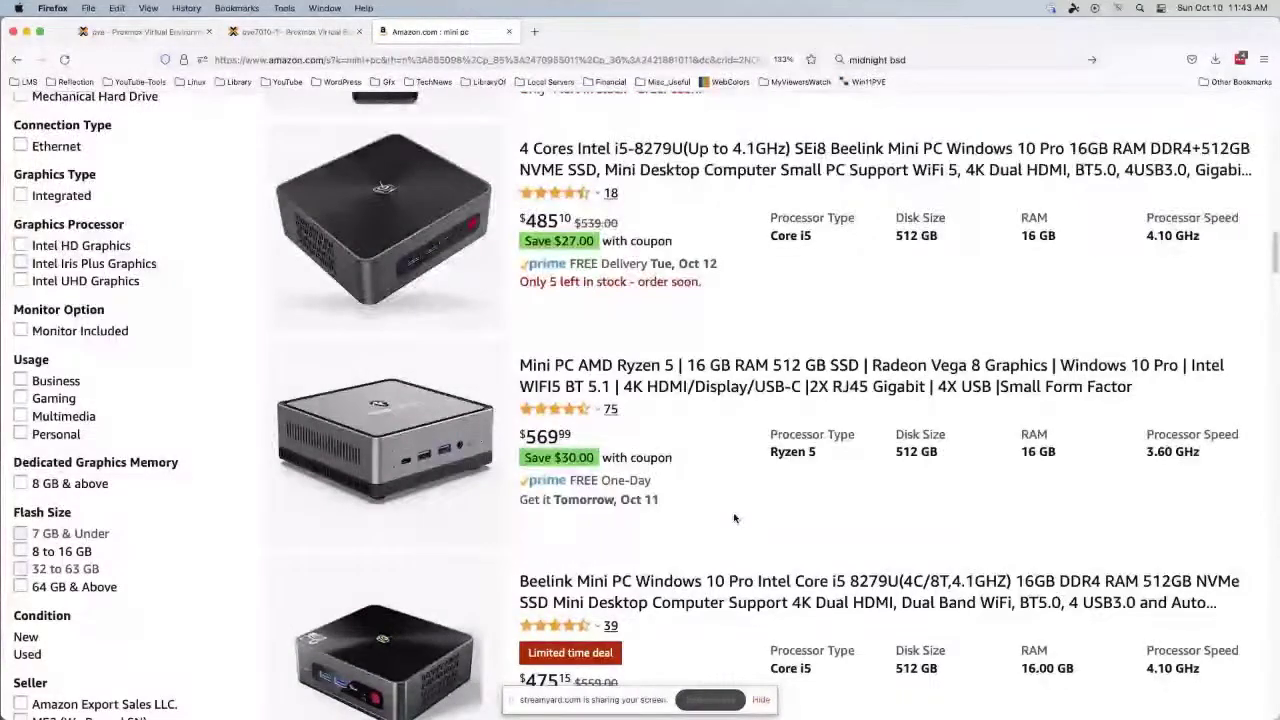
Compare the AMD Ryzen and Intel Core i5 mini PCs further down the Amazon results, and return to the first listings.
{"action": "scroll", "coordinate": [734, 518], "scroll_direction": "down", "scroll_amount": 2}
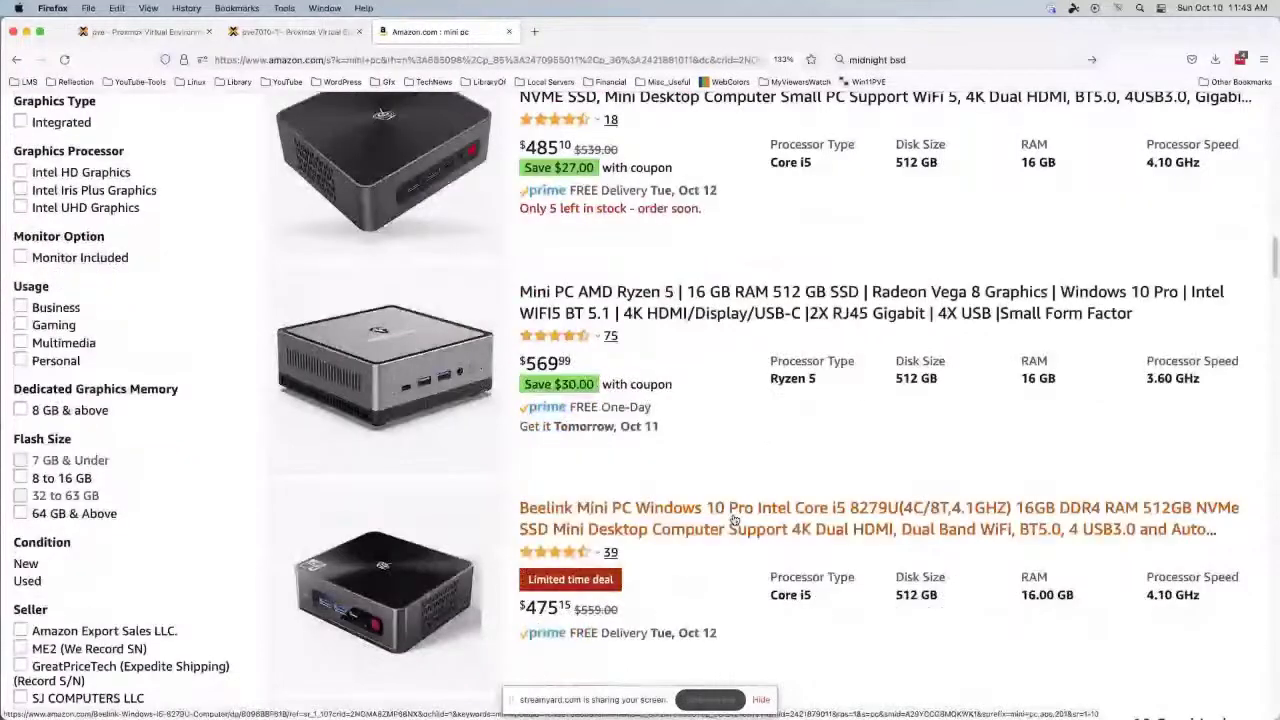
{"action": "scroll", "coordinate": [609, 505], "scroll_direction": "up", "scroll_amount": 1}
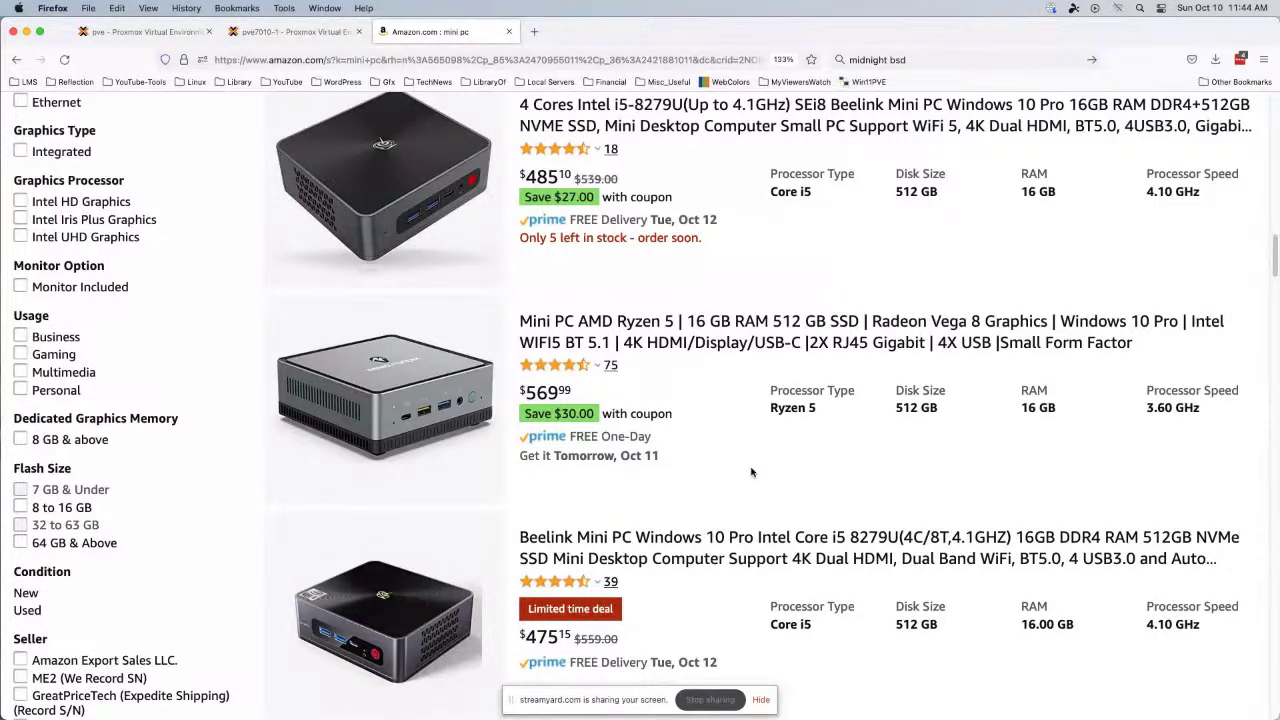
{"action": "scroll", "coordinate": [752, 472], "scroll_direction": "up", "scroll_amount": 7}
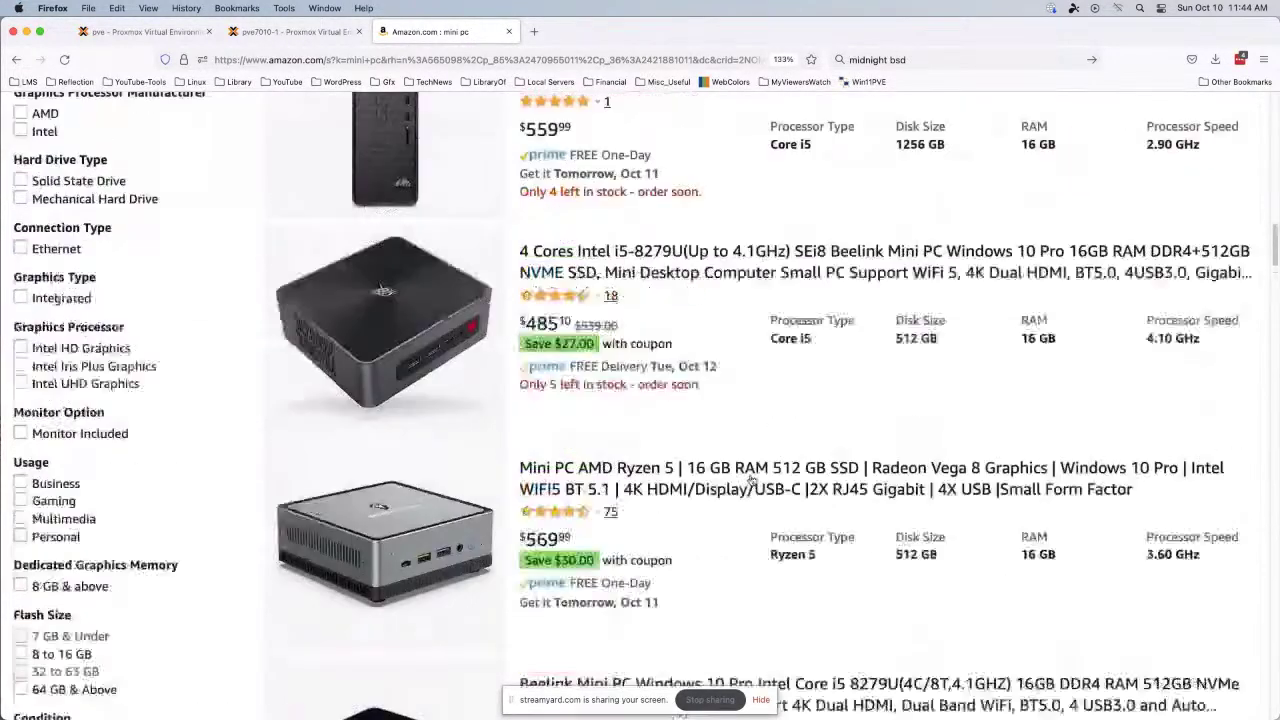
{"action": "scroll", "coordinate": [755, 467], "scroll_direction": "down", "scroll_amount": 2}
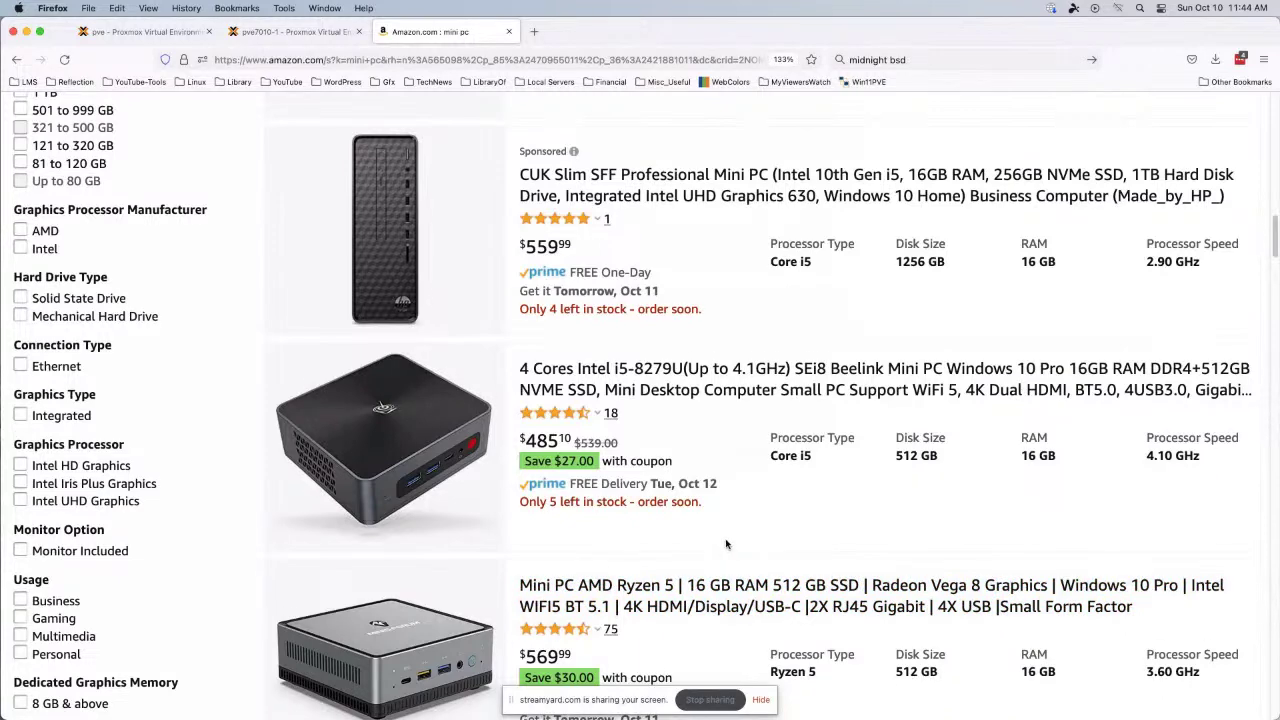
{"action": "scroll", "coordinate": [727, 545], "scroll_direction": "down", "scroll_amount": 1}
{"action": "scroll", "coordinate": [728, 550], "scroll_direction": "down", "scroll_amount": 3}
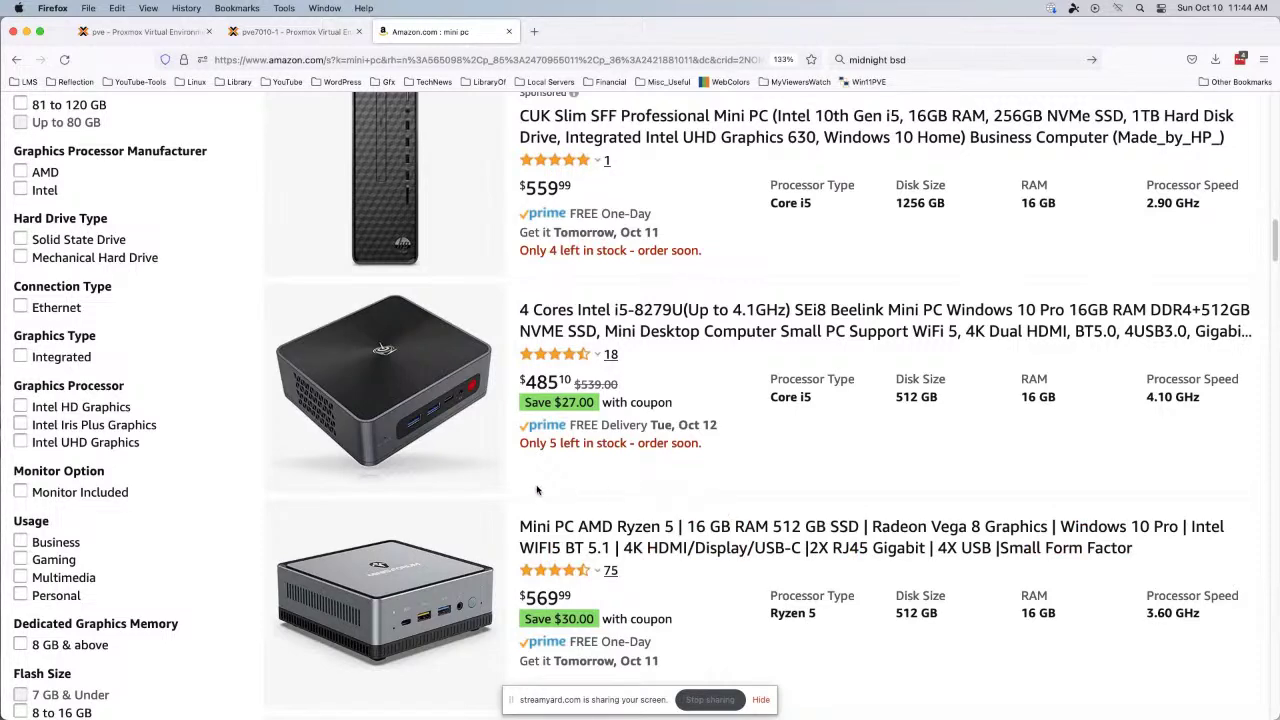
{"action": "scroll", "coordinate": [757, 496], "scroll_direction": "down", "scroll_amount": 5}
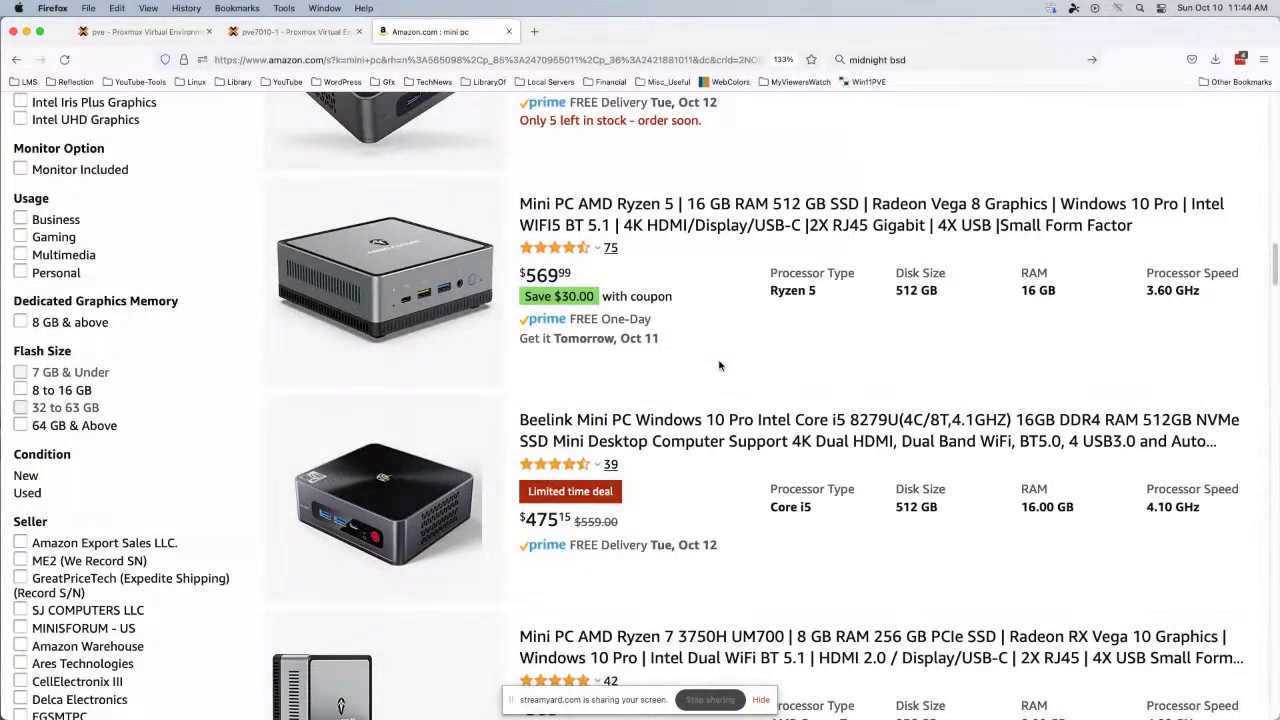
{"action": "scroll", "coordinate": [718, 368], "scroll_direction": "down", "scroll_amount": 5}
{"action": "scroll", "coordinate": [720, 366], "scroll_direction": "down", "scroll_amount": 2}
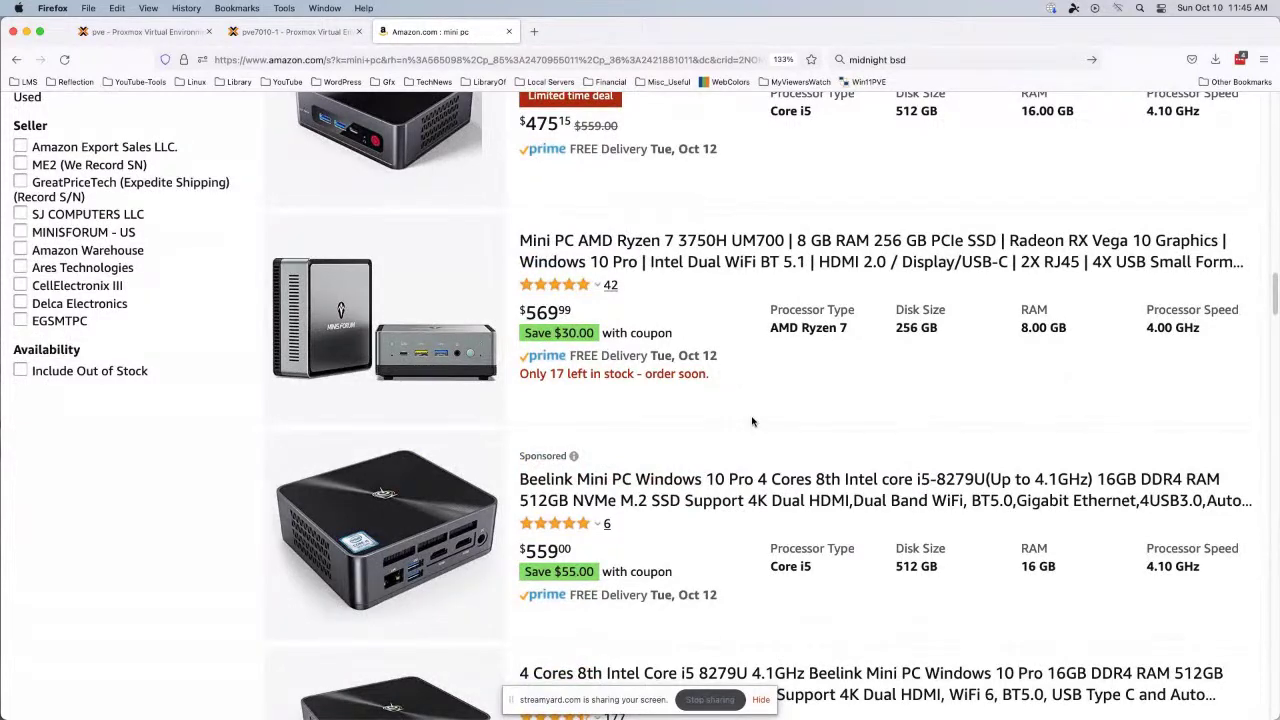
{"action": "scroll", "coordinate": [753, 421], "scroll_direction": "down", "scroll_amount": 6}
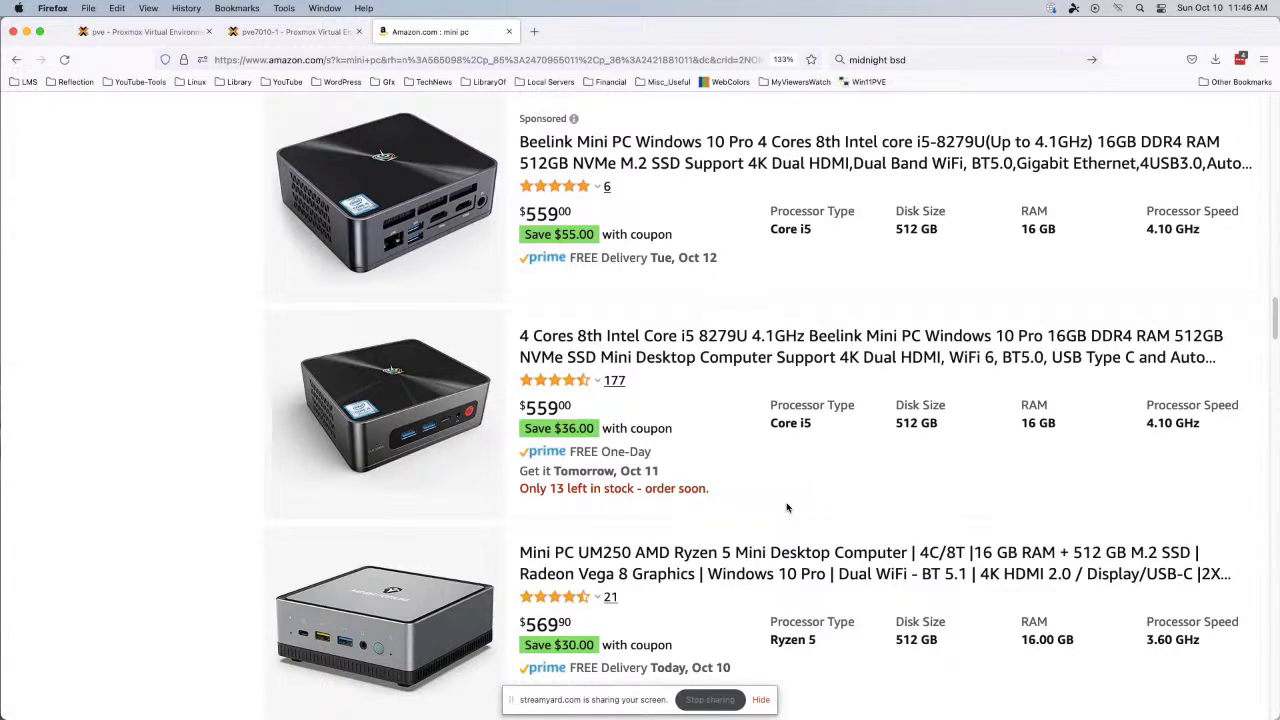
{"action": "scroll", "coordinate": [787, 508], "scroll_direction": "down", "scroll_amount": 3}
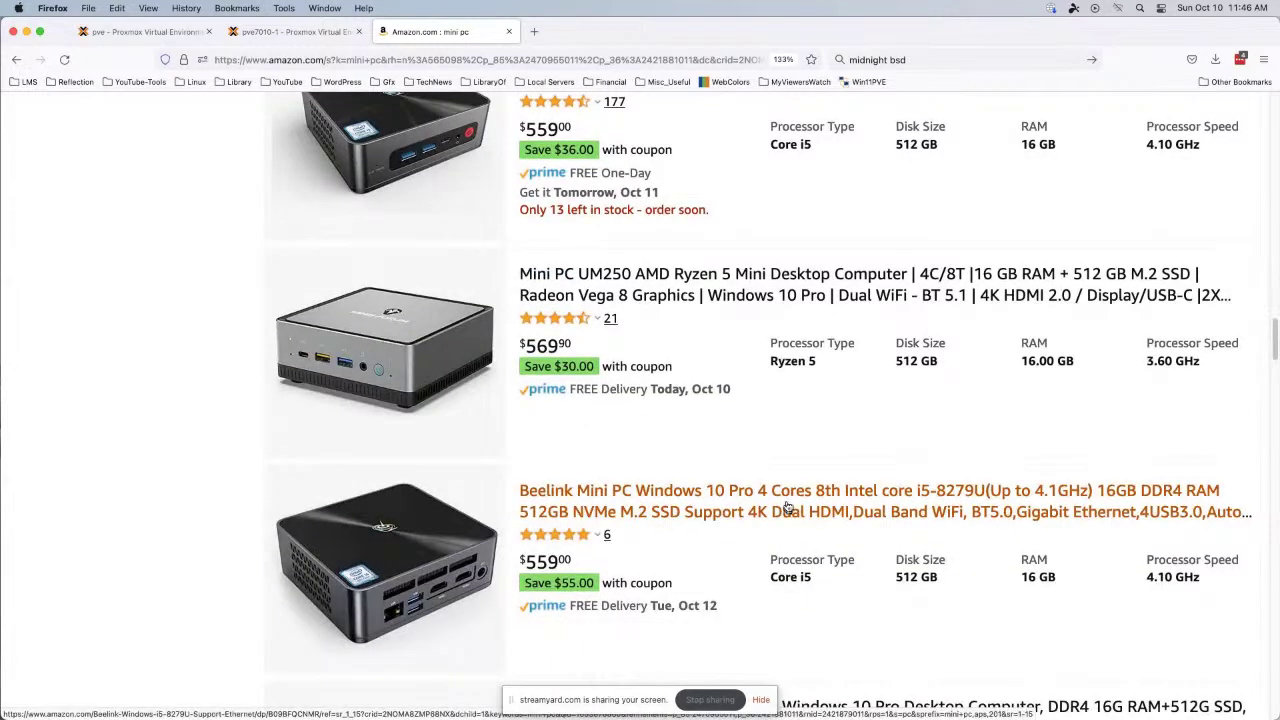
{"action": "scroll", "coordinate": [787, 505], "scroll_direction": "up", "scroll_amount": 3}
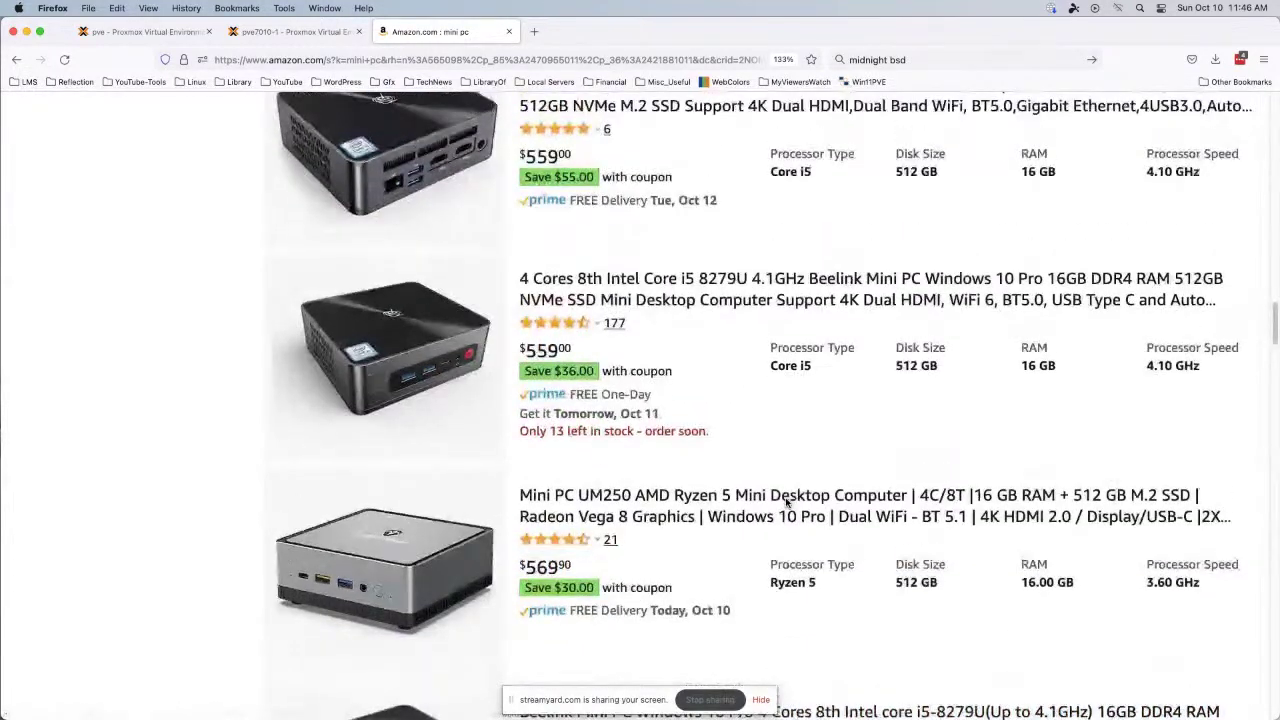
{"action": "scroll", "coordinate": [787, 503], "scroll_direction": "up", "scroll_amount": 1}
{"action": "scroll", "coordinate": [786, 503], "scroll_direction": "up", "scroll_amount": 1}
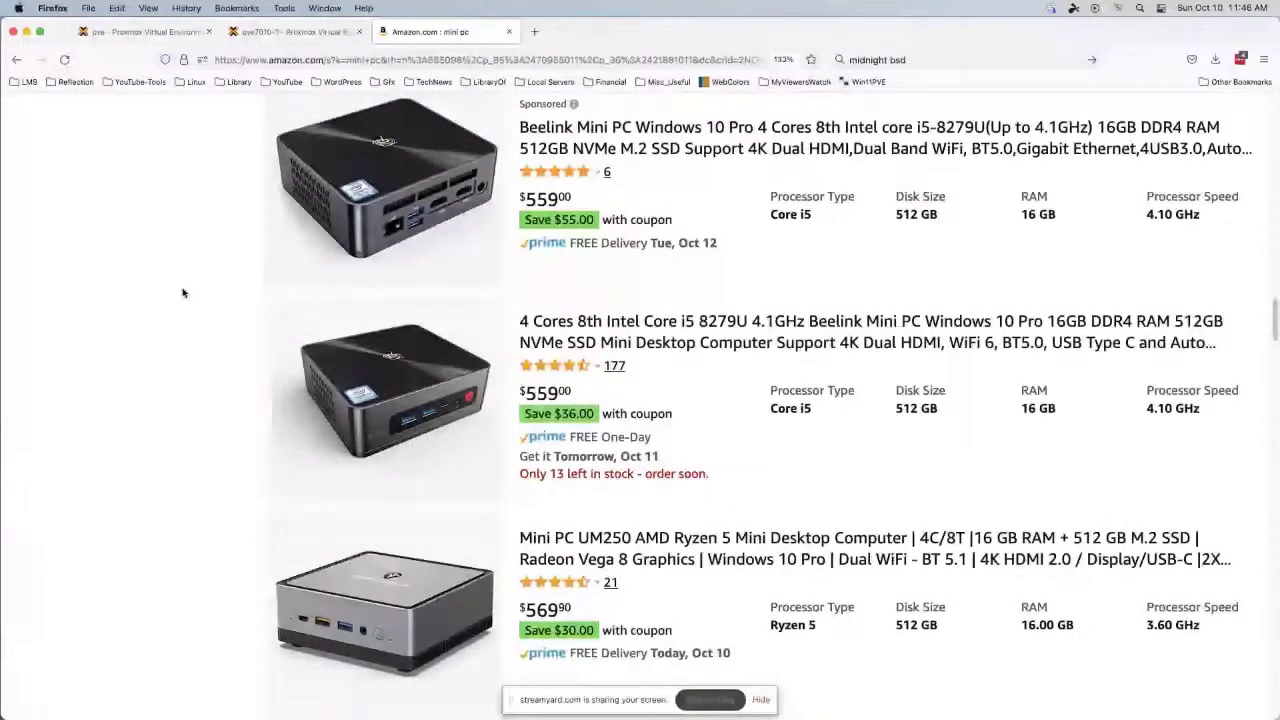
{"action": "scroll", "coordinate": [183, 293], "scroll_direction": "up", "scroll_amount": 15}
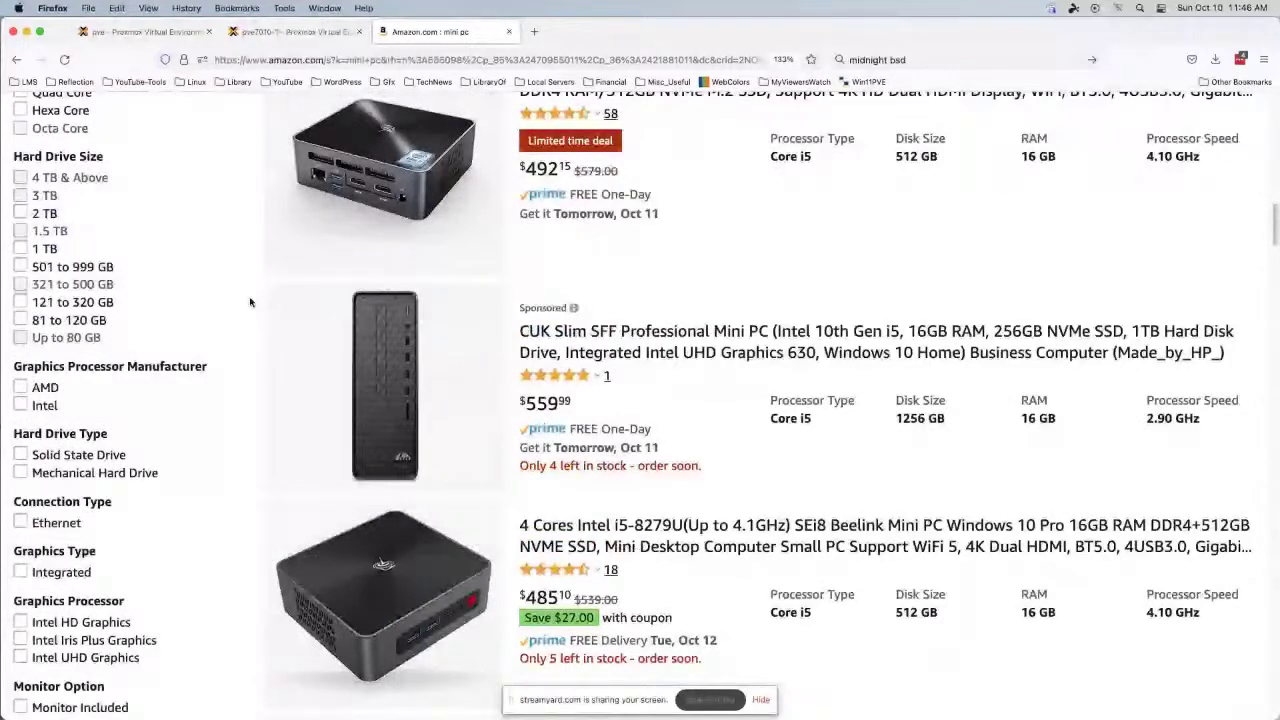
{"action": "scroll", "coordinate": [250, 302], "scroll_direction": "up", "scroll_amount": 10}
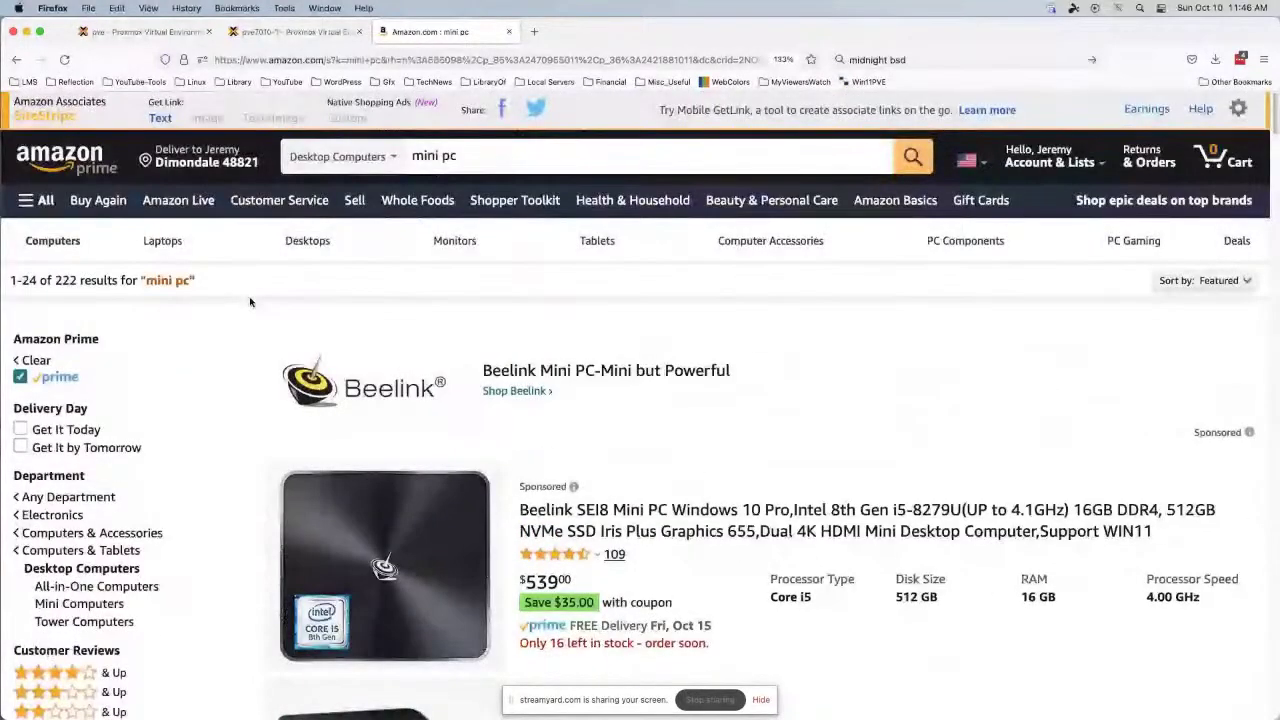
{"action": "scroll", "coordinate": [250, 302], "scroll_direction": "down", "scroll_amount": 5}
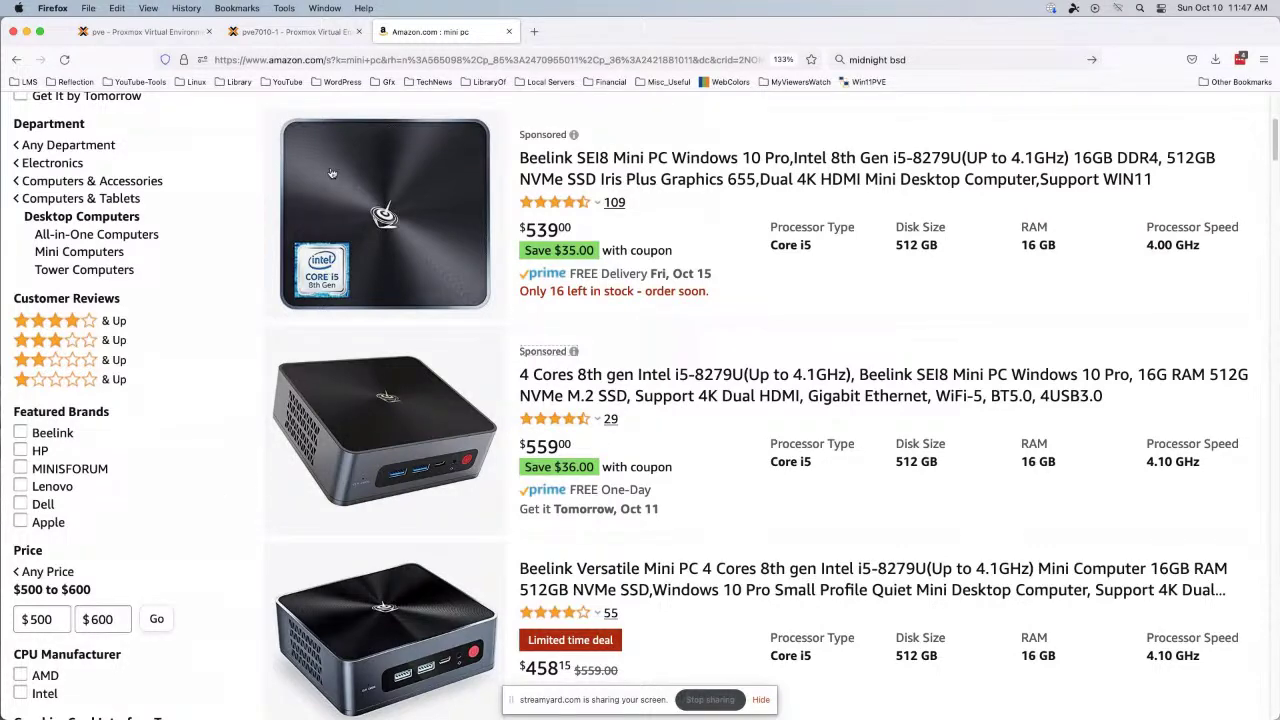
Open the Practical IT YouTube channel in a new browser tab and look through its community posts.
{"action": "left_click", "coordinate": [536, 33]}
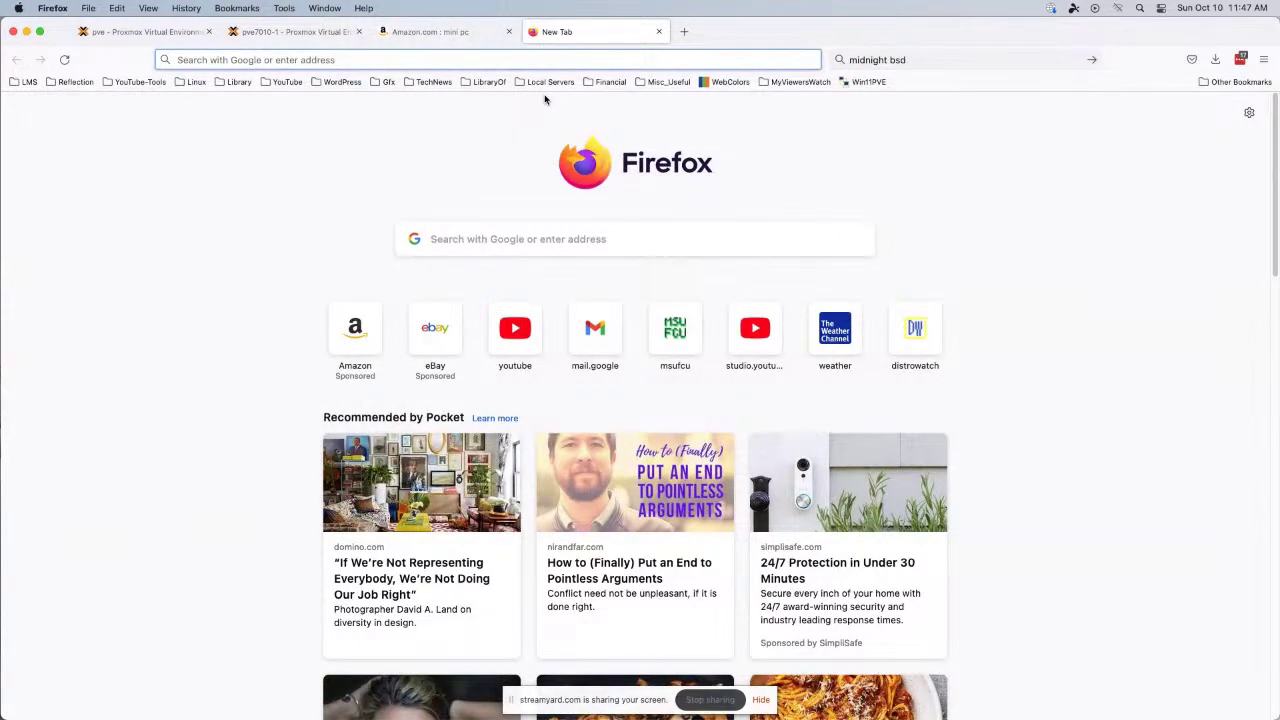
{"action": "type", "text": "youtube.com"}
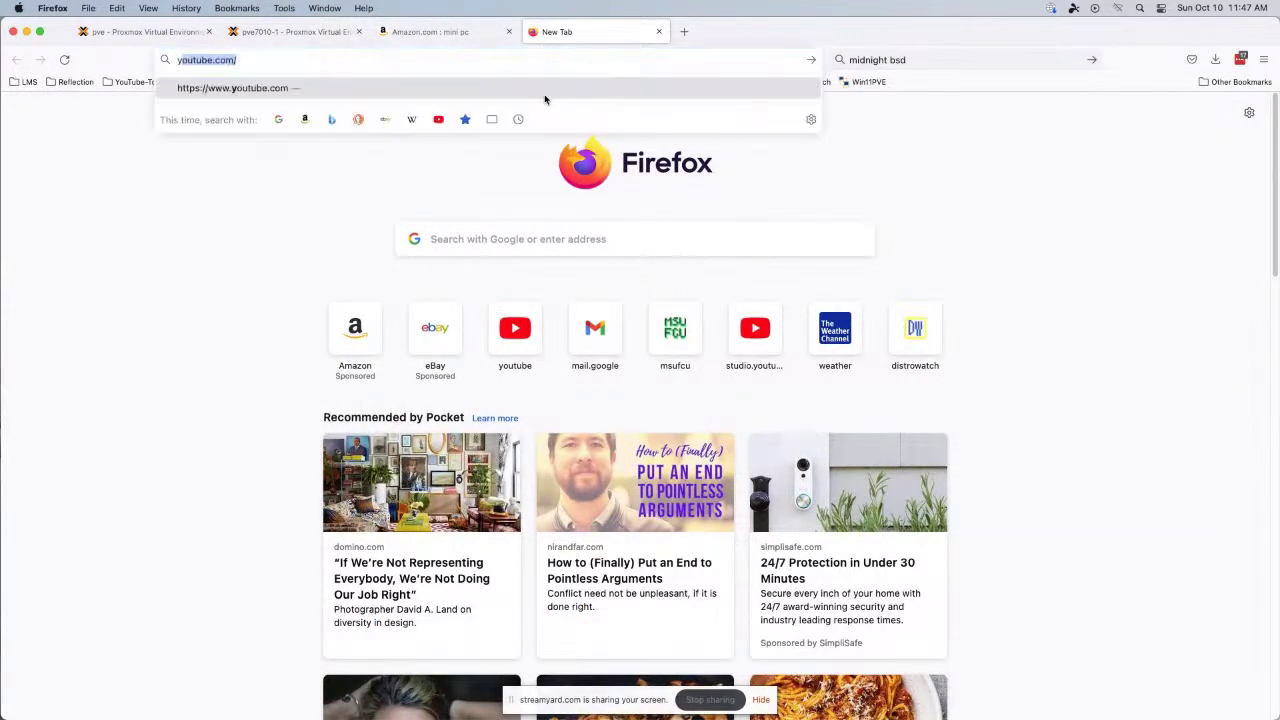
{"action": "type", "text": "/"}
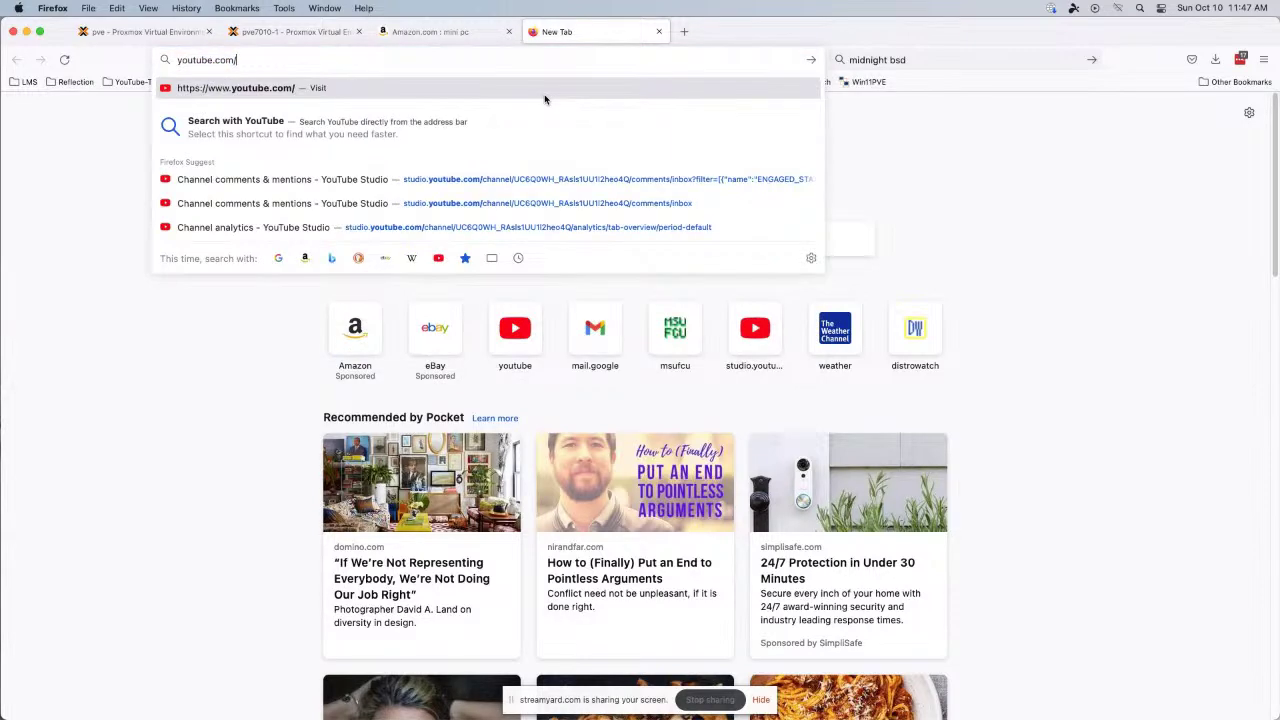
{"action": "type", "text": "pr"}
{"action": "key", "text": "Return"}
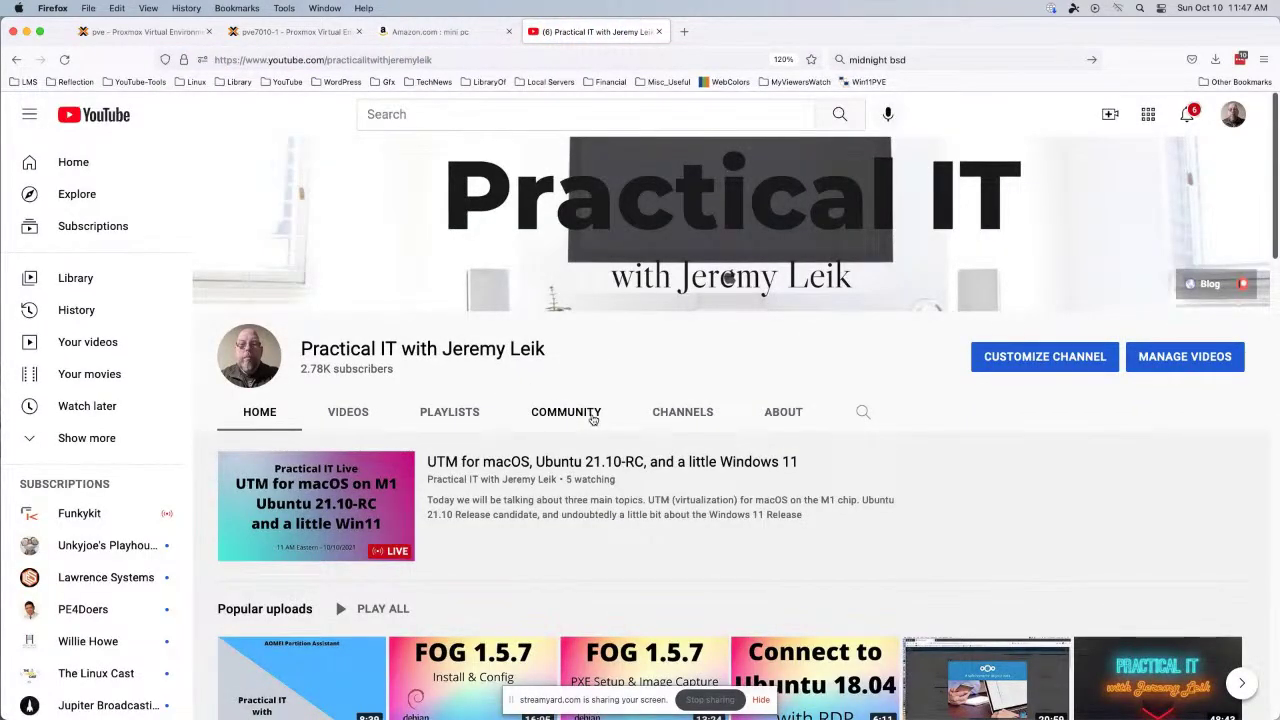
{"action": "left_click", "coordinate": [588, 416]}
{"action": "scroll", "coordinate": [594, 415], "scroll_direction": "down", "scroll_amount": 10}
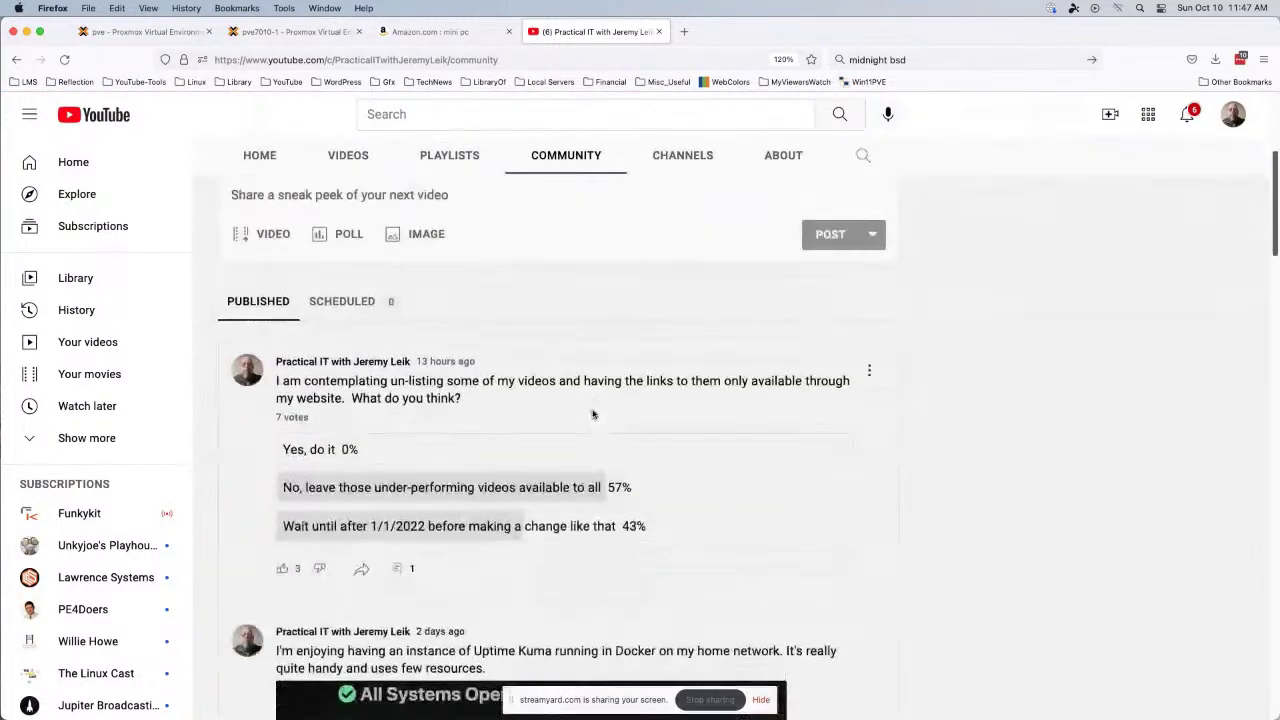
Find the community post about VirtualBox 7.0 and virtual TPM, expand it, and open its TechRadar article in a new browser tab.
{"action": "scroll", "coordinate": [864, 407], "scroll_direction": "down", "scroll_amount": 8}
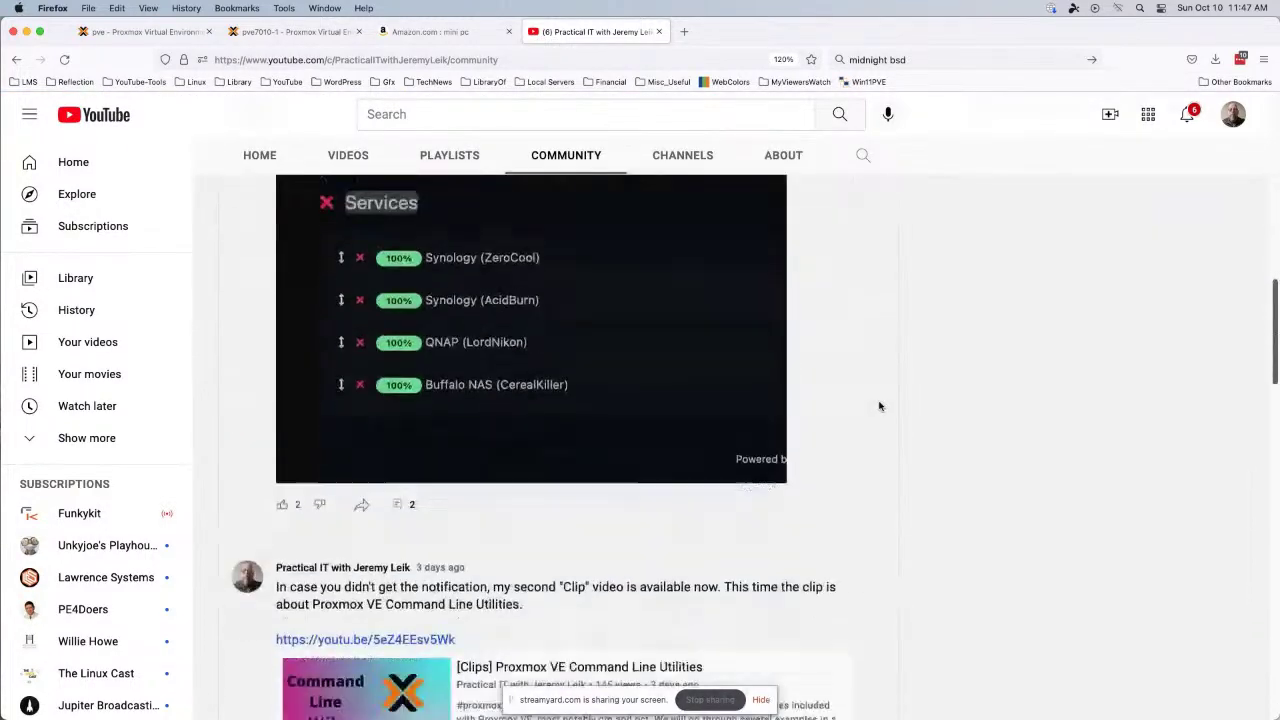
{"action": "scroll", "coordinate": [879, 407], "scroll_direction": "down", "scroll_amount": 4}
{"action": "scroll", "coordinate": [879, 407], "scroll_direction": "down", "scroll_amount": 3}
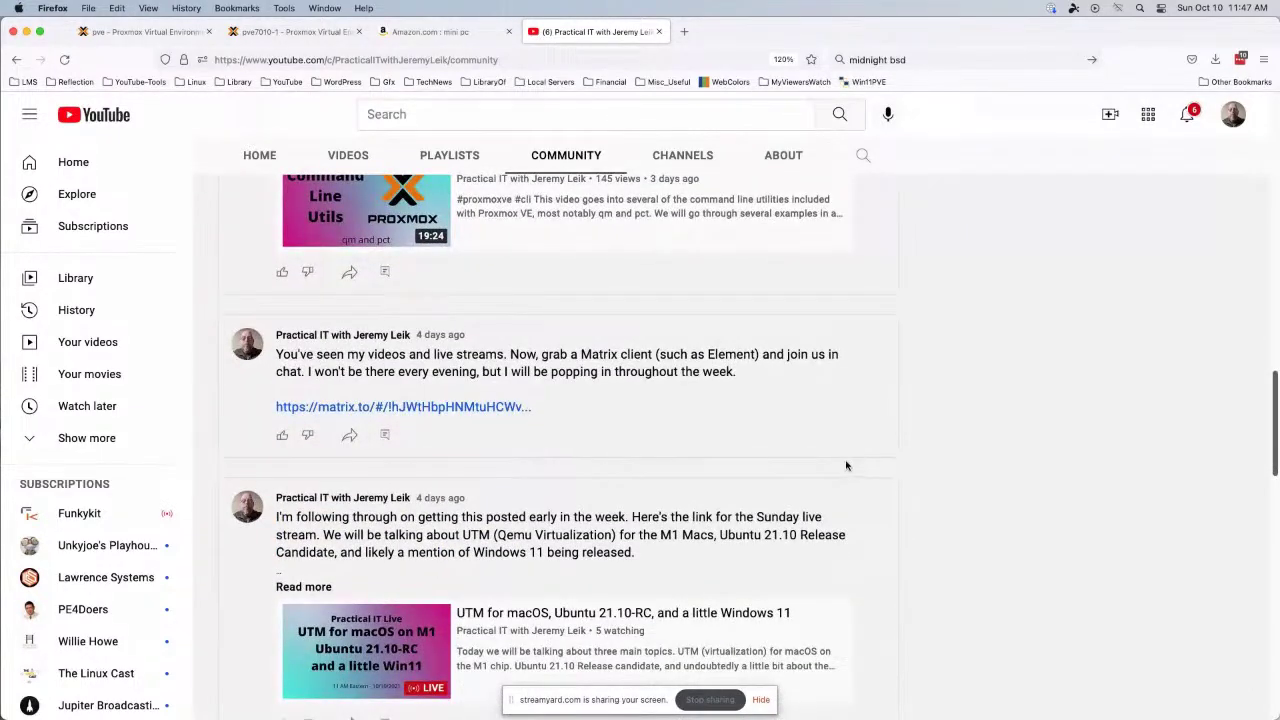
{"action": "scroll", "coordinate": [857, 452], "scroll_direction": "down", "scroll_amount": 9}
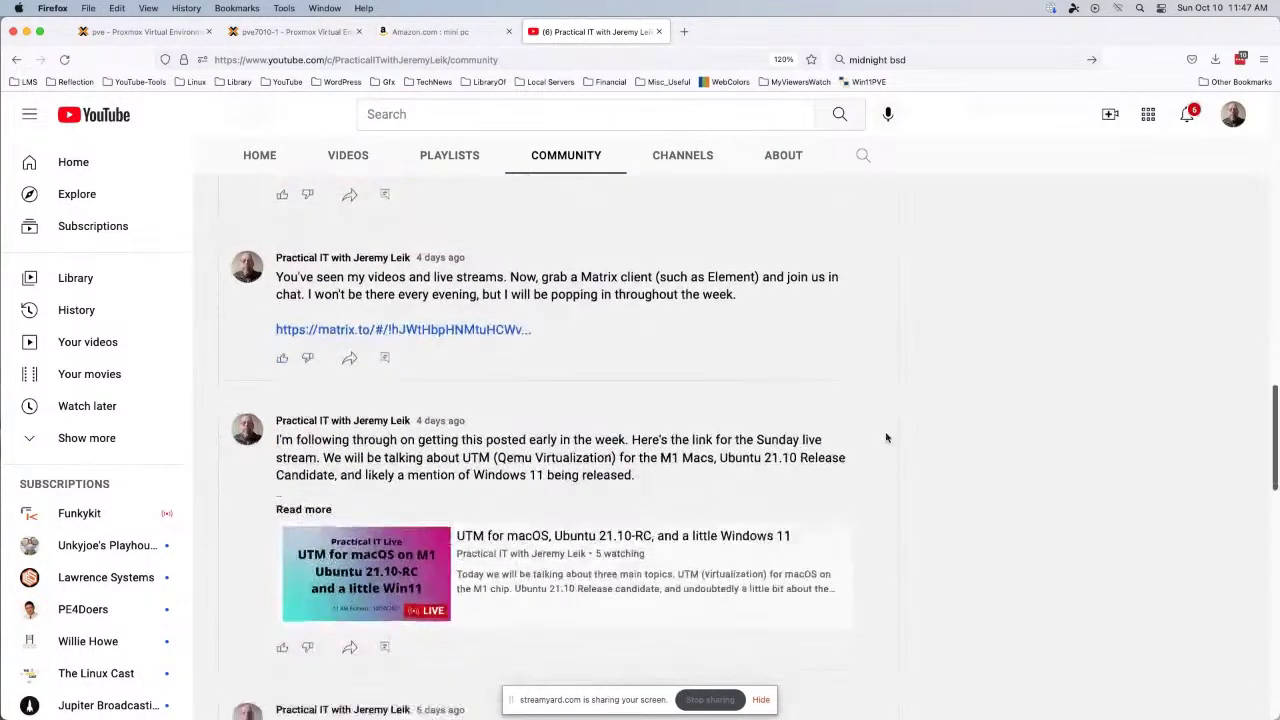
{"action": "scroll", "coordinate": [888, 442], "scroll_direction": "down", "scroll_amount": 10}
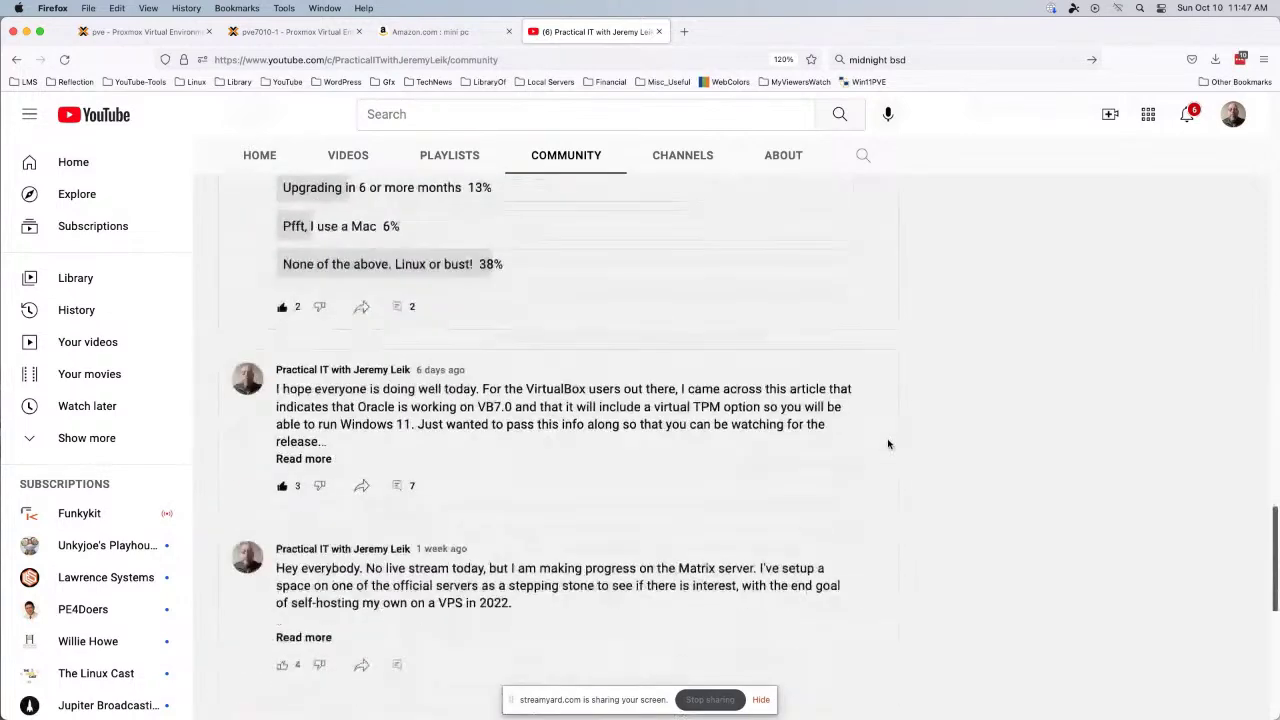
{"action": "left_click", "coordinate": [310, 450]}
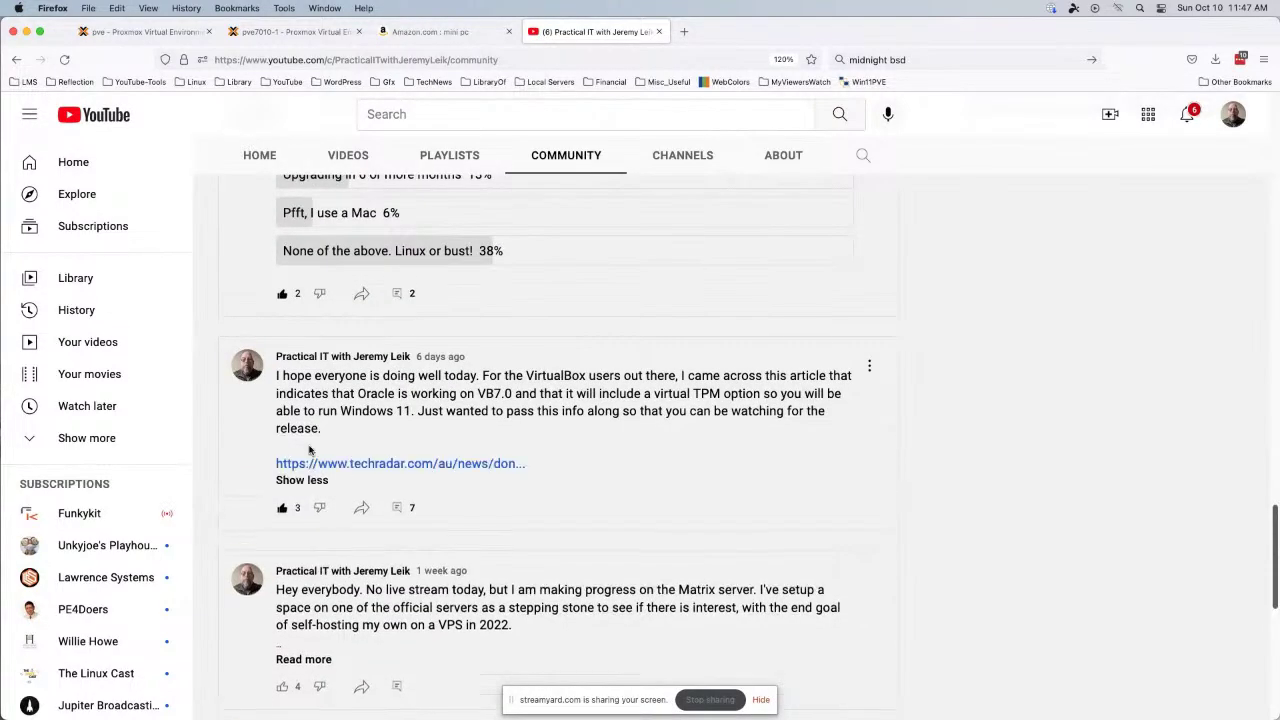
{"action": "left_click", "coordinate": [396, 466], "text": "super"}
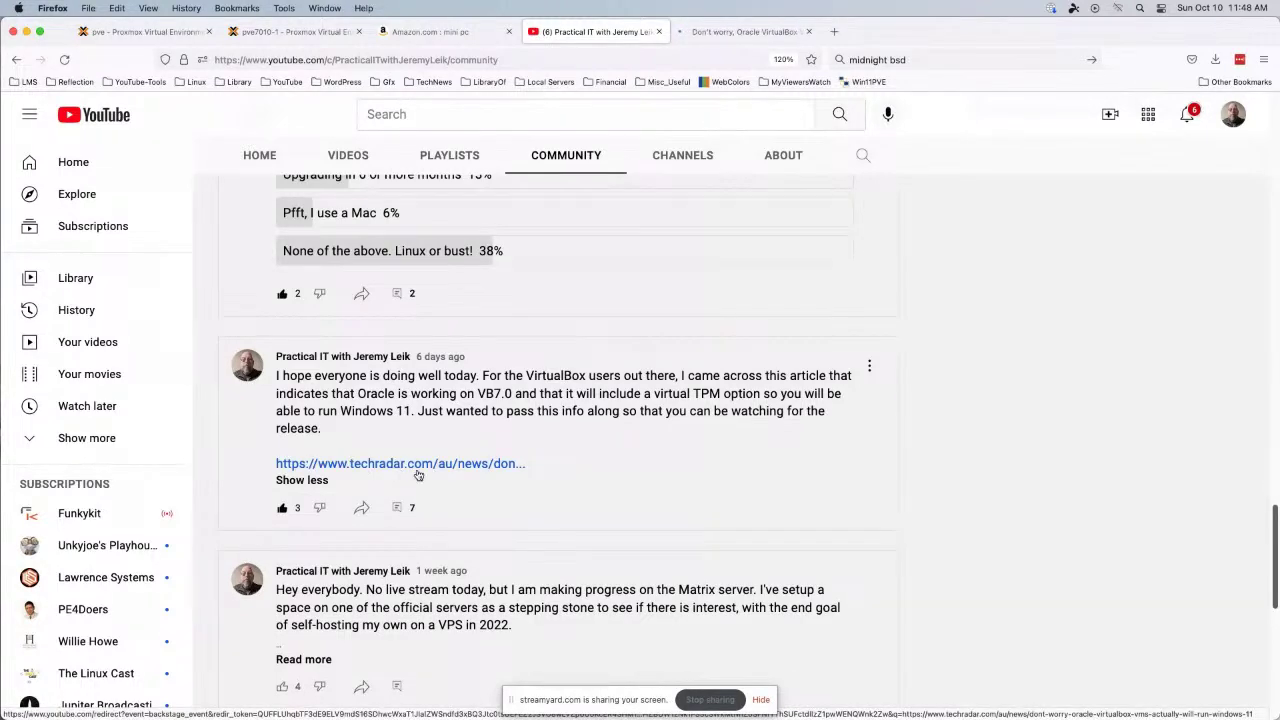
{"action": "left_click", "coordinate": [740, 32]}
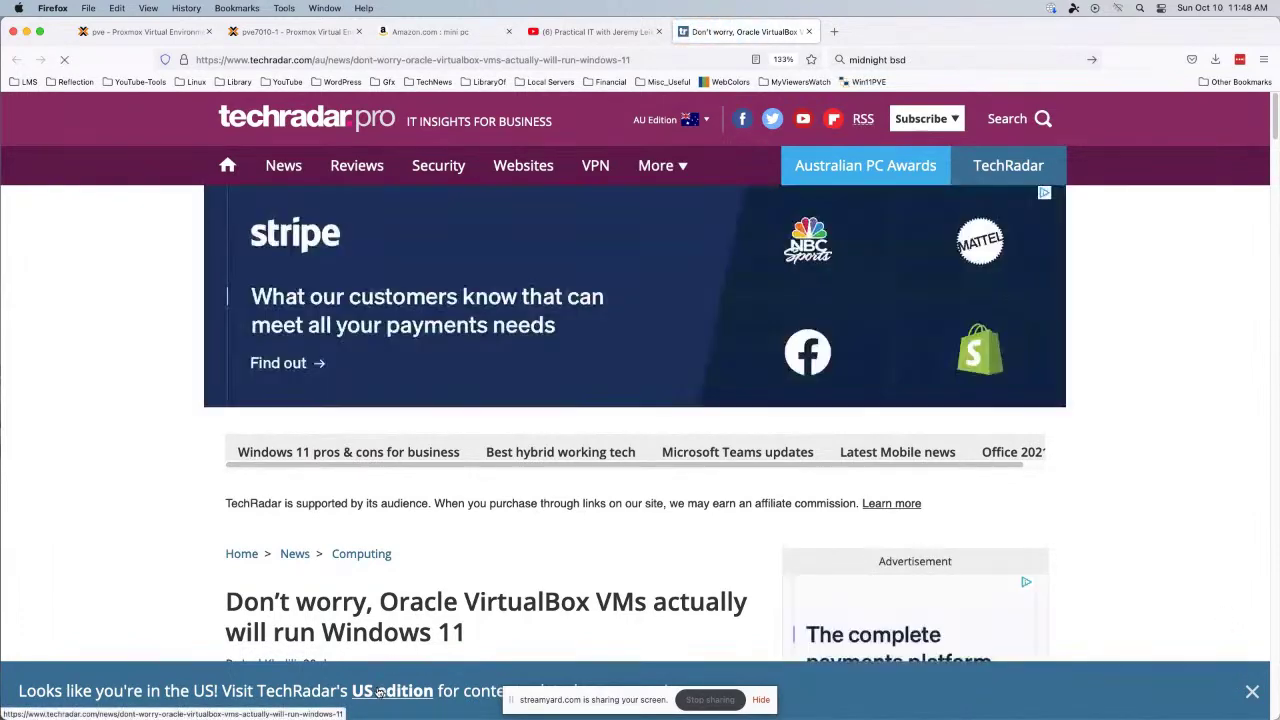
Read the opening of the TechRadar article on VirtualBox and Windows 11, dismissing the US edition banner and postponing the notification subscription.
{"action": "scroll", "coordinate": [1002, 587], "scroll_direction": "down", "scroll_amount": 5}
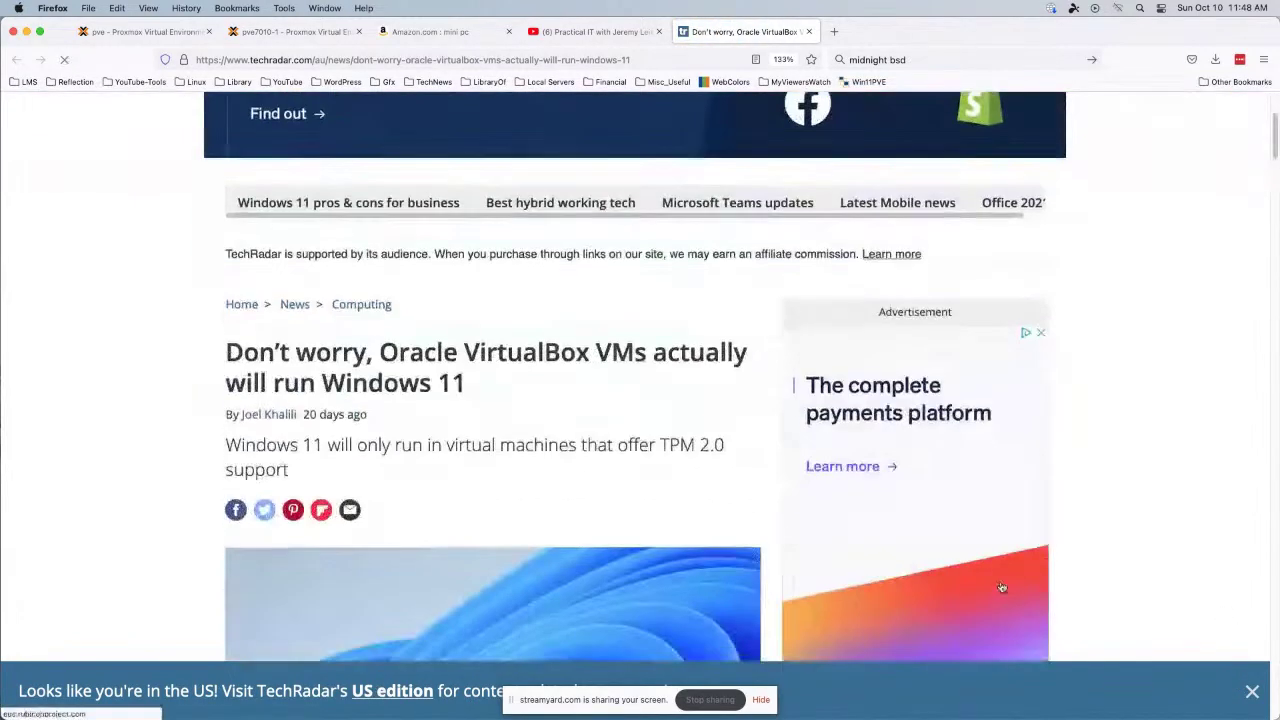
{"action": "left_click", "coordinate": [1252, 691]}
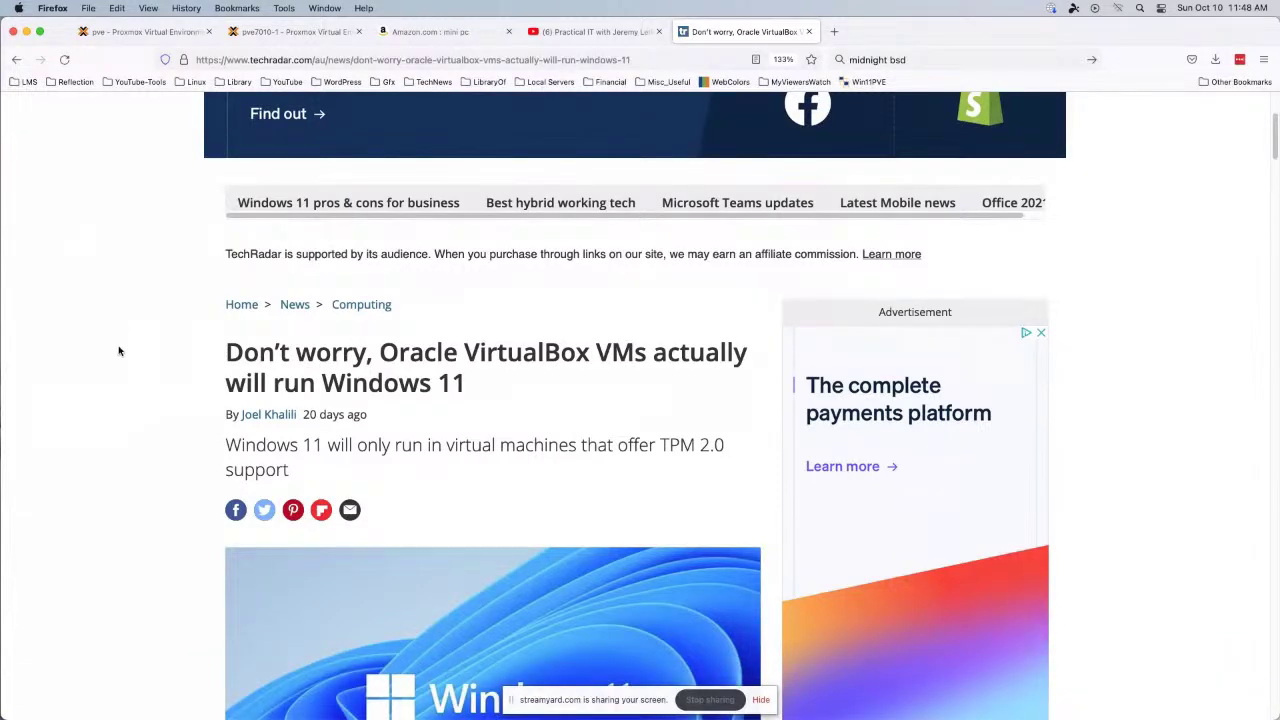
{"action": "scroll", "coordinate": [172, 376], "scroll_direction": "down", "scroll_amount": 4}
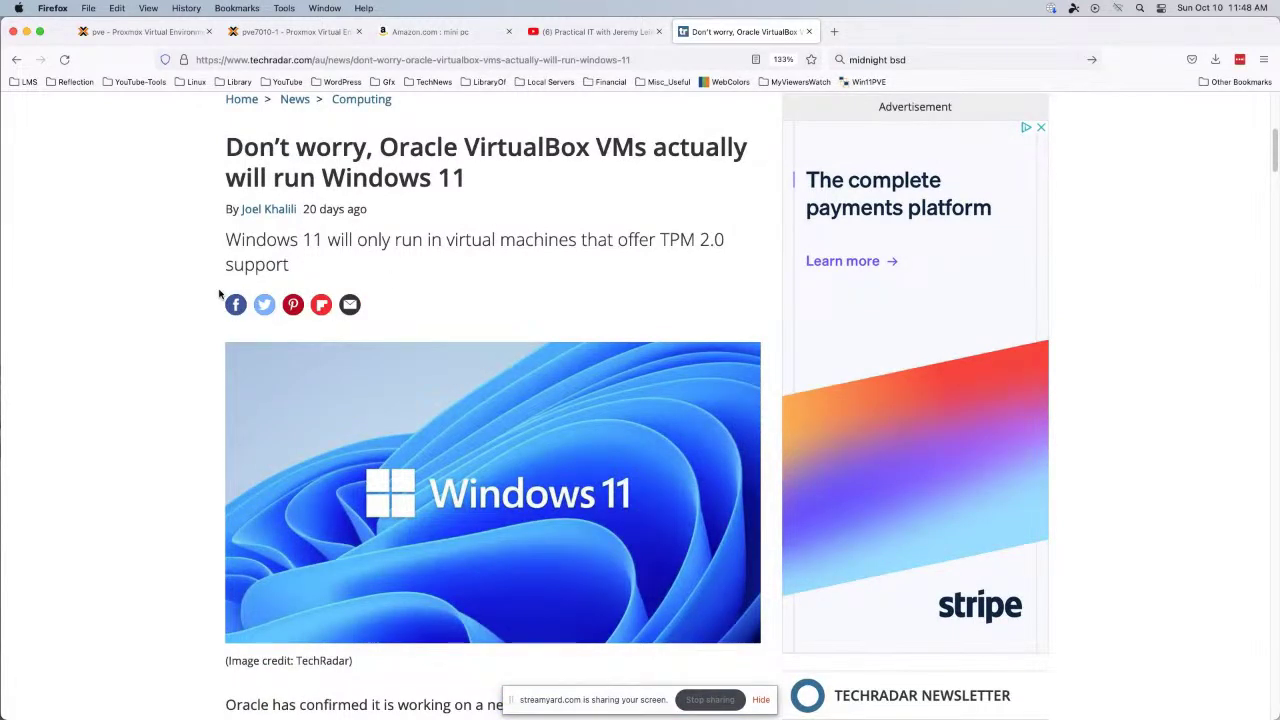
{"action": "scroll", "coordinate": [206, 296], "scroll_direction": "down", "scroll_amount": 6}
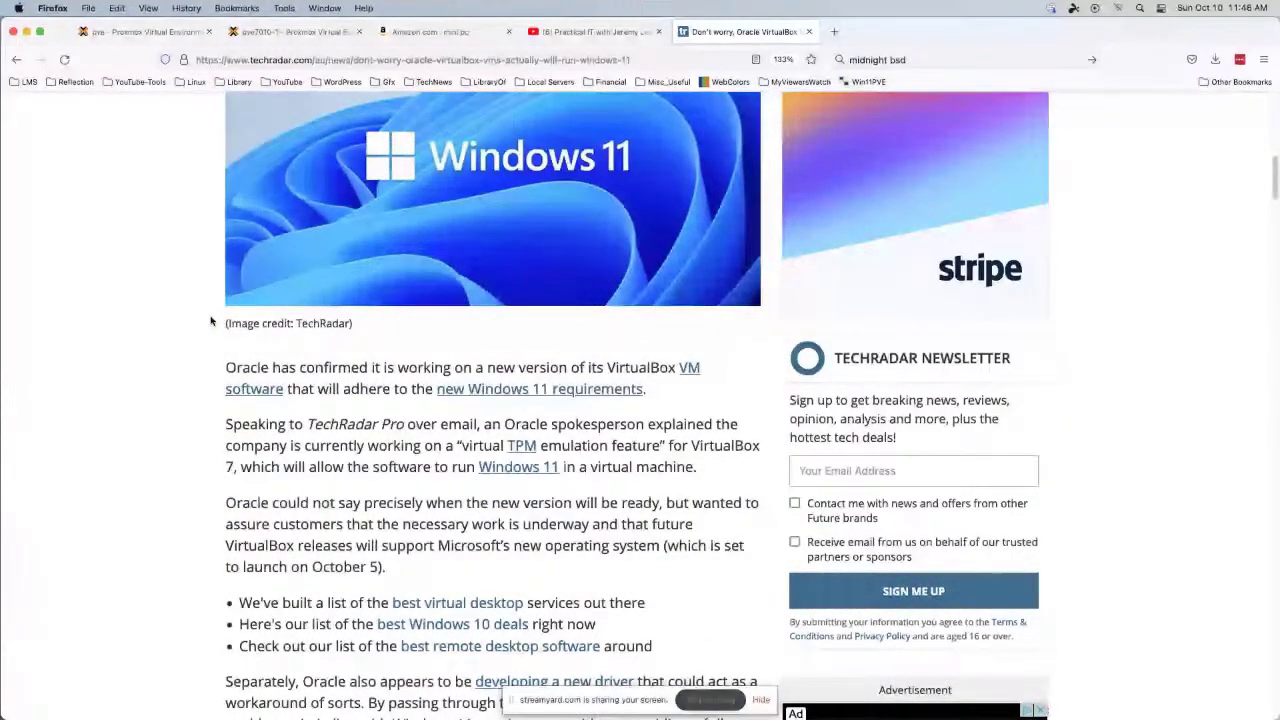
{"action": "scroll", "coordinate": [212, 320], "scroll_direction": "down", "scroll_amount": 5}
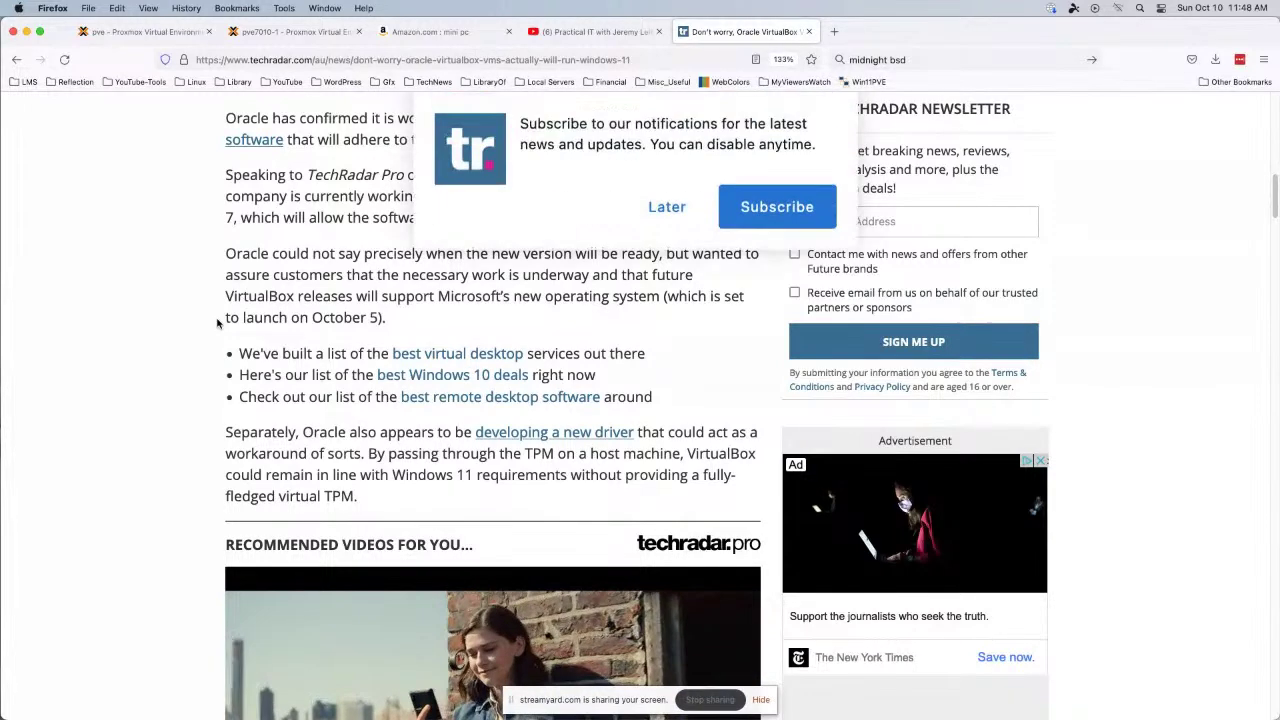
{"action": "left_click", "coordinate": [664, 207]}
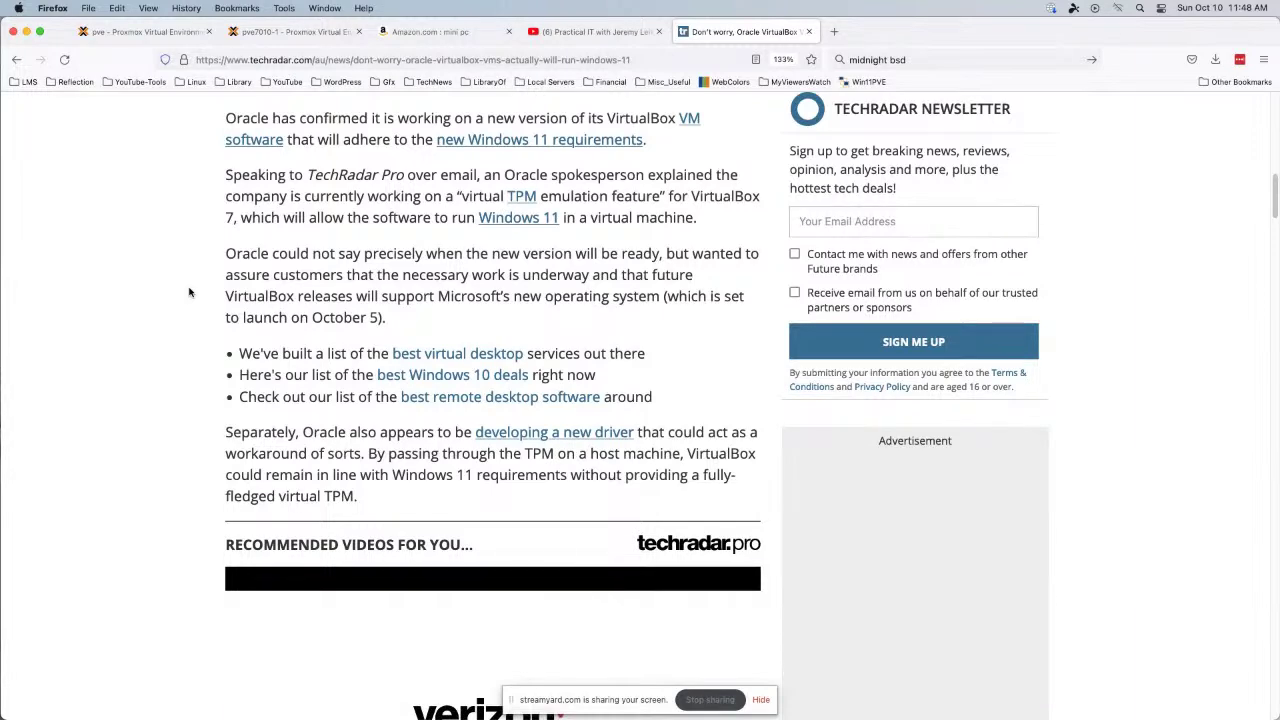
Read the article's Windows 11 TPM requirements and supported VM services, and go back over the VirtualBox 7 paragraphs up to the headline.
{"action": "scroll", "coordinate": [189, 292], "scroll_direction": "down", "scroll_amount": 3}
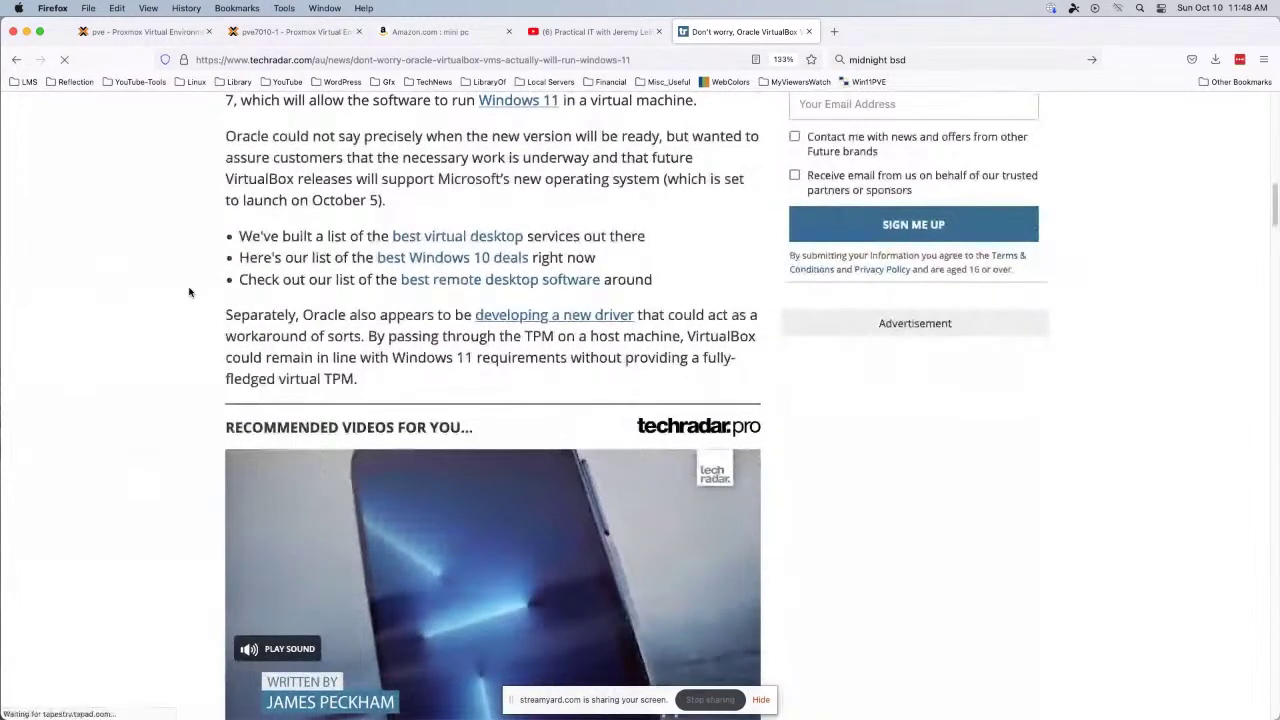
{"action": "scroll", "coordinate": [189, 292], "scroll_direction": "down", "scroll_amount": 10}
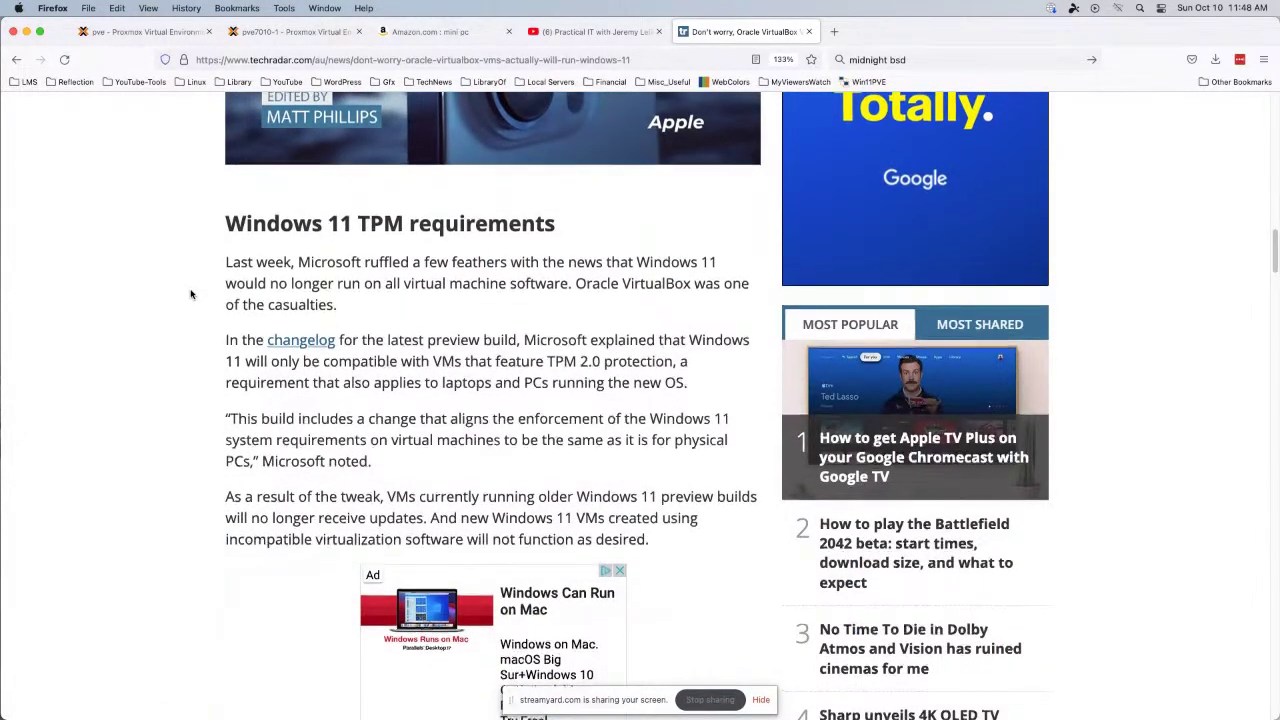
{"action": "scroll", "coordinate": [189, 292], "scroll_direction": "down", "scroll_amount": 8}
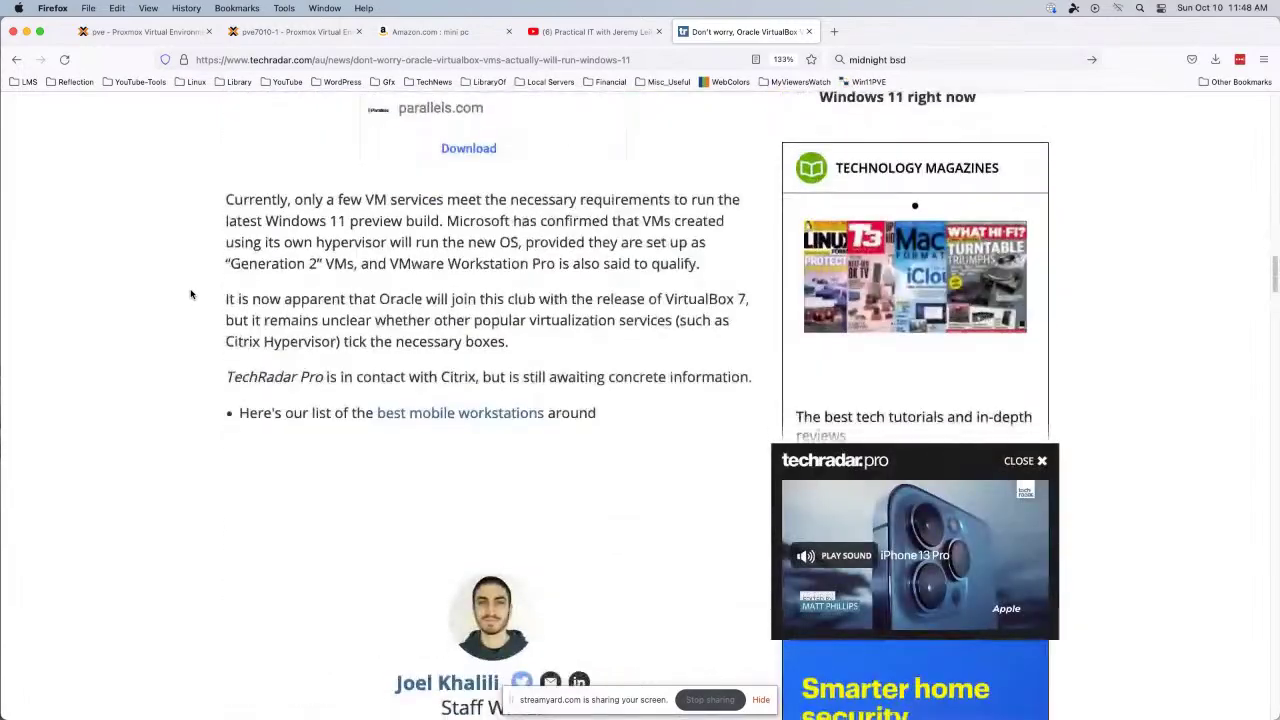
{"action": "scroll", "coordinate": [192, 293], "scroll_direction": "down", "scroll_amount": 6}
{"action": "scroll", "coordinate": [193, 293], "scroll_direction": "down", "scroll_amount": 6}
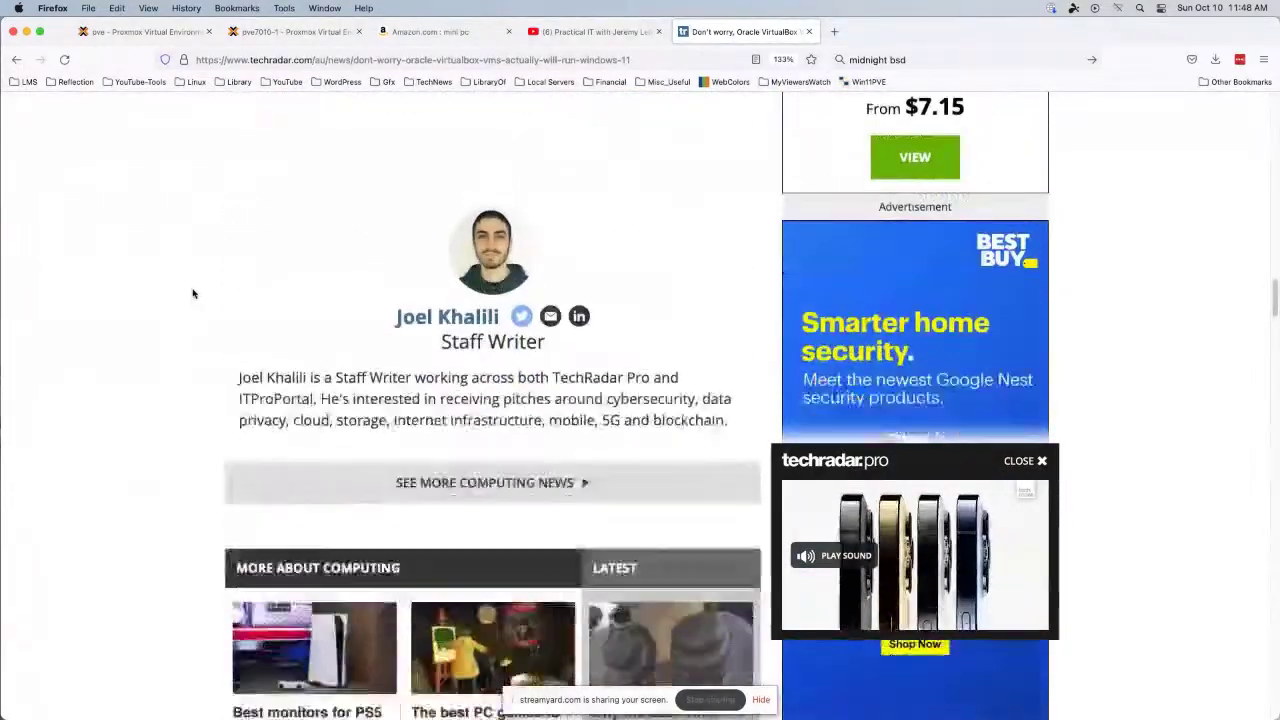
{"action": "scroll", "coordinate": [194, 289], "scroll_direction": "up", "scroll_amount": 12}
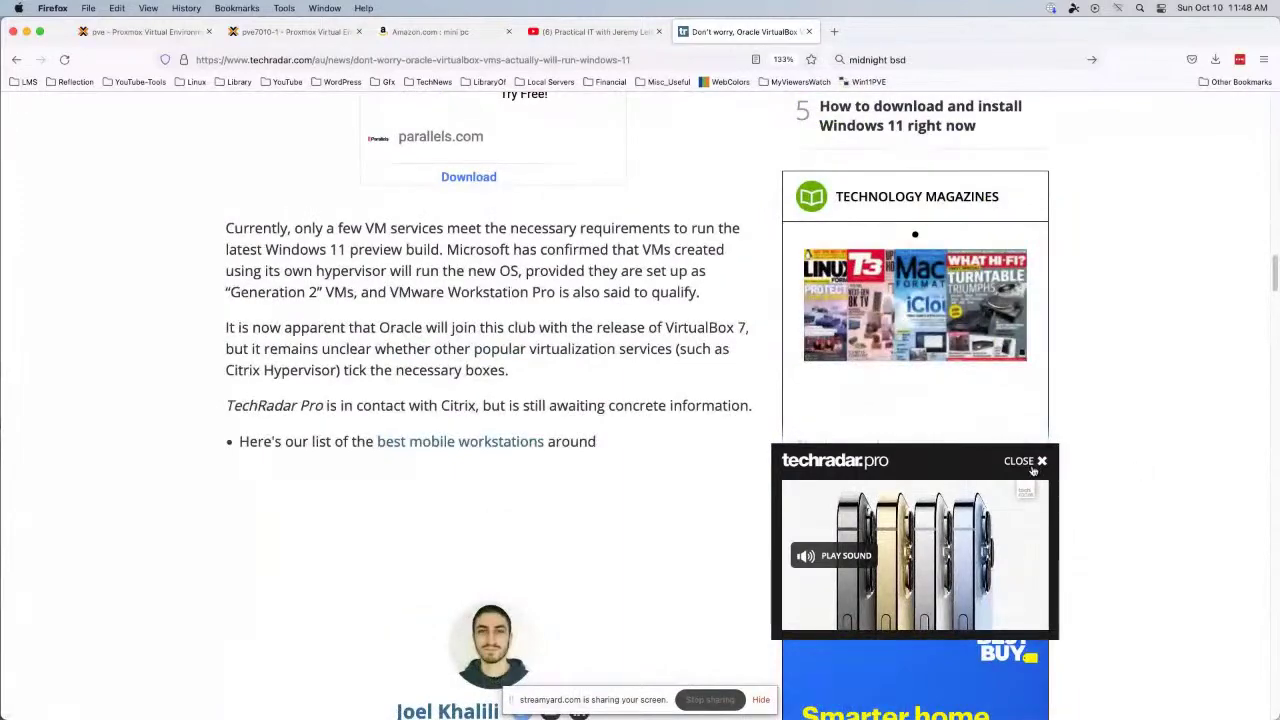
{"action": "scroll", "coordinate": [1196, 447], "scroll_direction": "up", "scroll_amount": 8}
{"action": "scroll", "coordinate": [1196, 447], "scroll_direction": "up", "scroll_amount": 16}
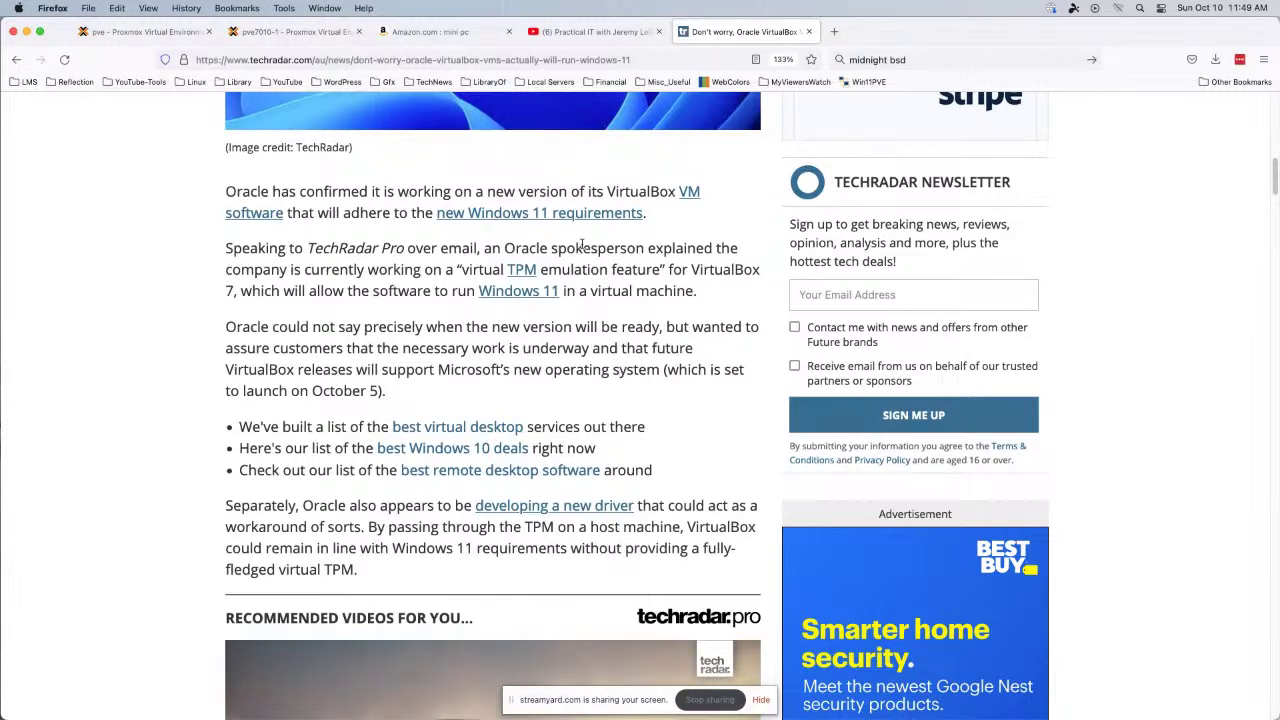
{"action": "scroll", "coordinate": [255, 326], "scroll_direction": "up", "scroll_amount": 1}
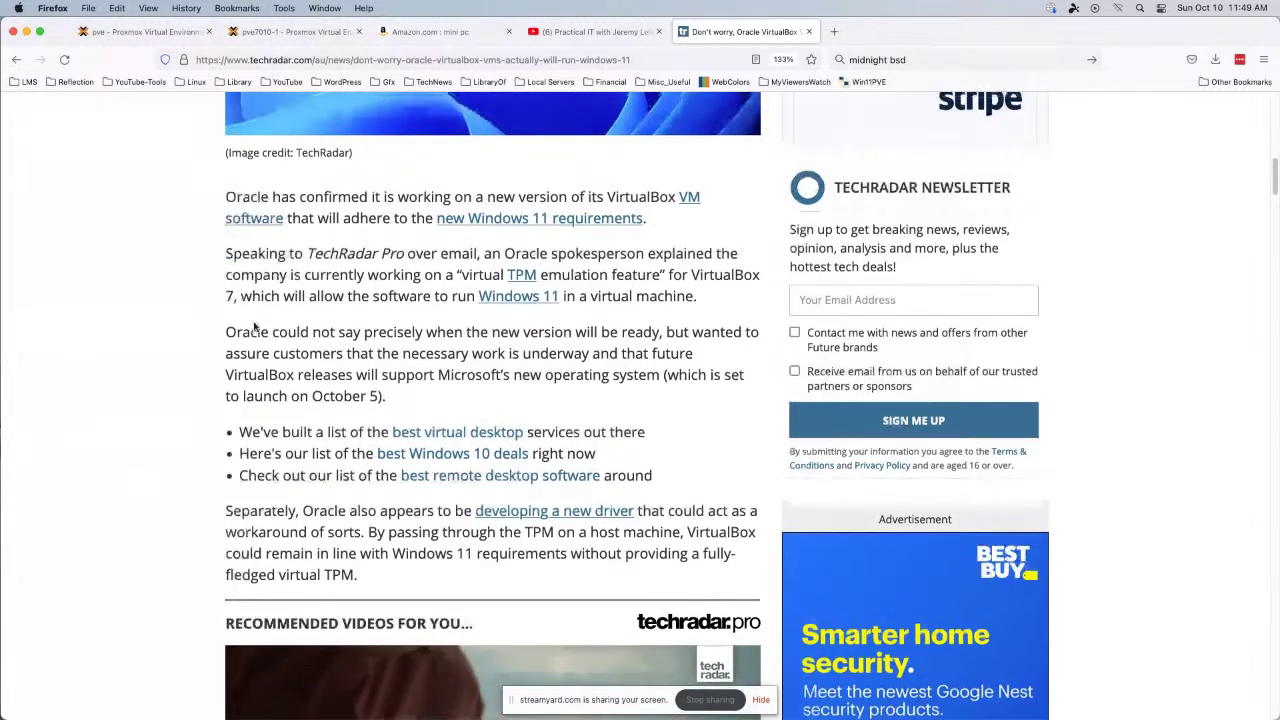
{"action": "scroll", "coordinate": [255, 326], "scroll_direction": "up", "scroll_amount": 10}
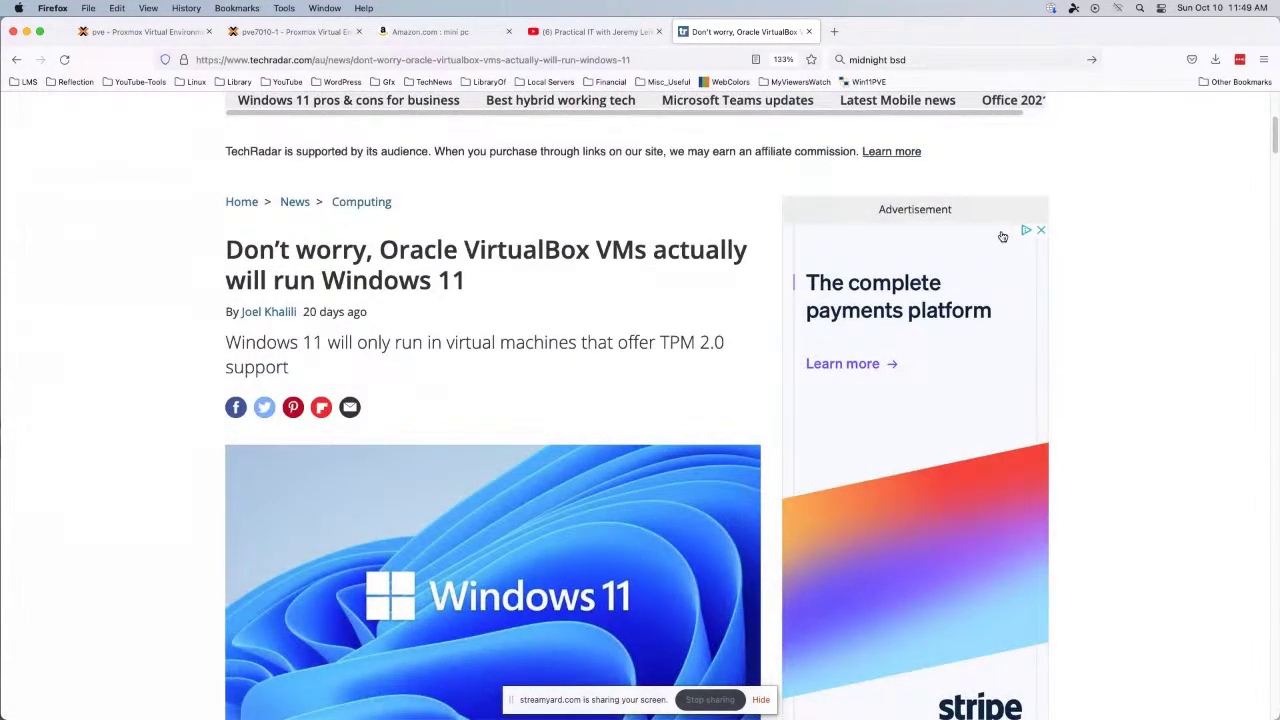
Close the TechRadar article and examine the monitored services in the channel's Uptime Kuma community post.
{"action": "middle_click", "coordinate": [751, 35]}
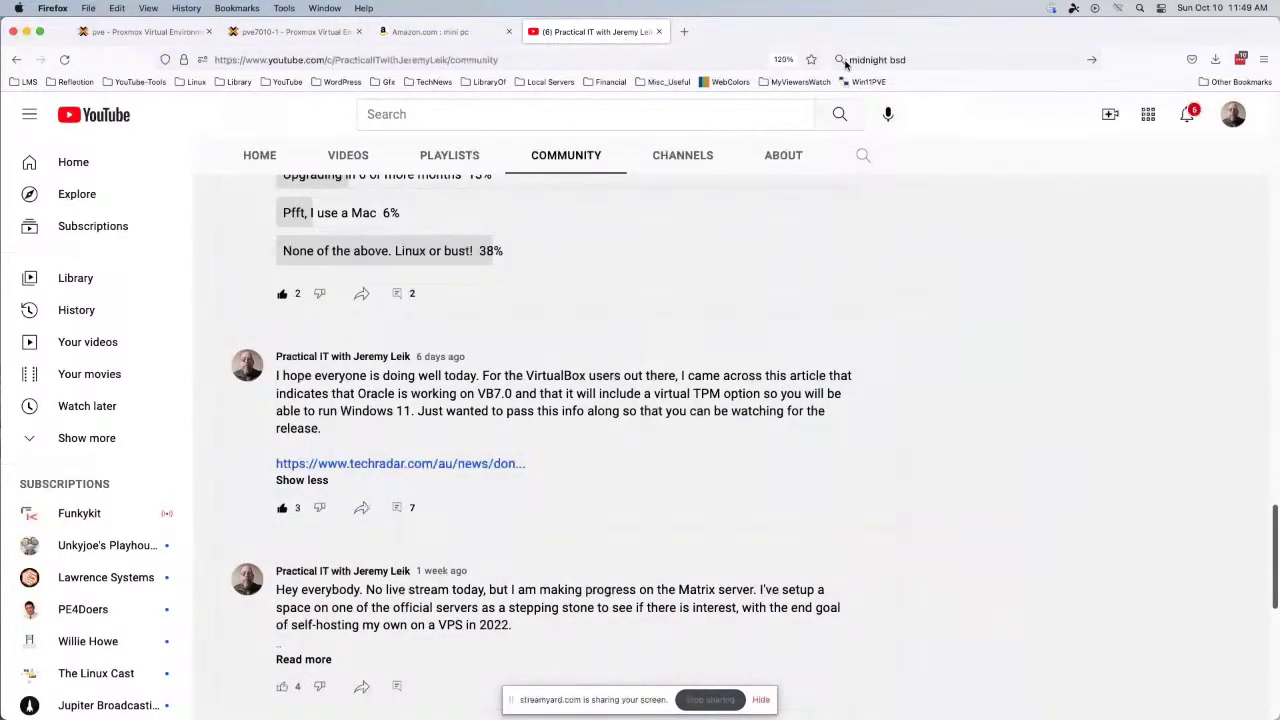
{"action": "scroll", "coordinate": [986, 351], "scroll_direction": "up", "scroll_amount": 10}
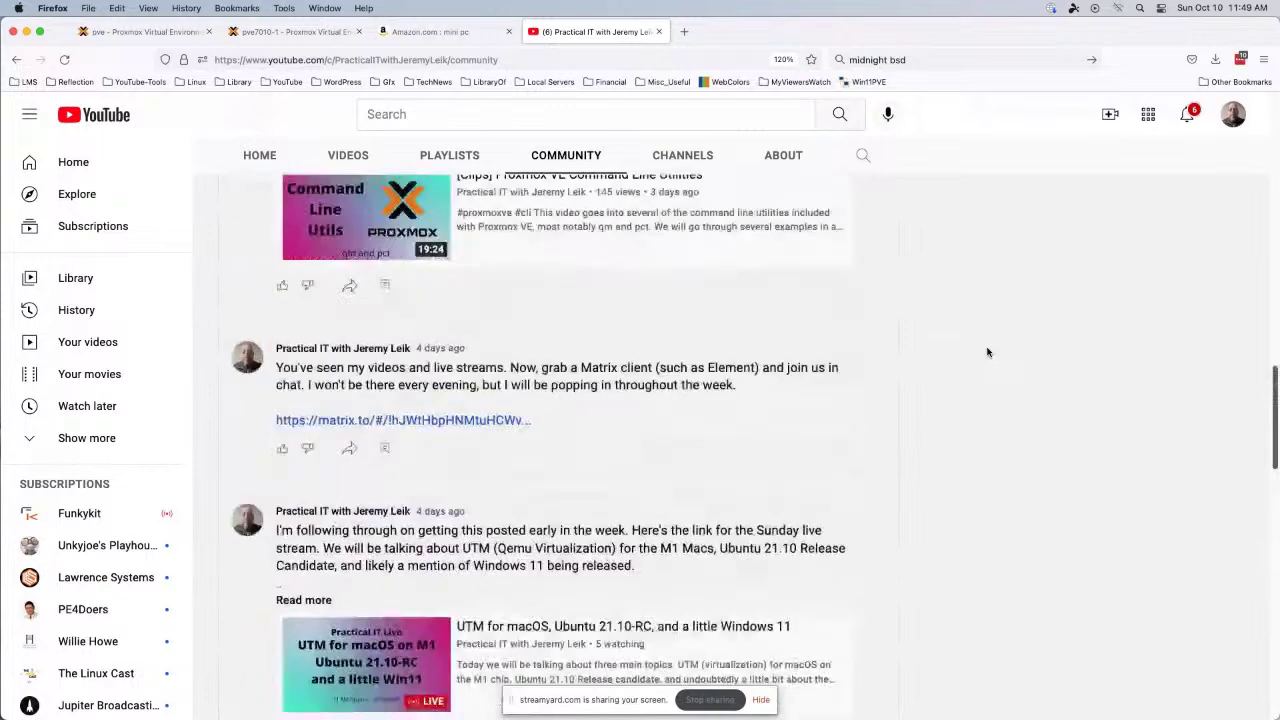
{"action": "scroll", "coordinate": [987, 352], "scroll_direction": "up", "scroll_amount": 3}
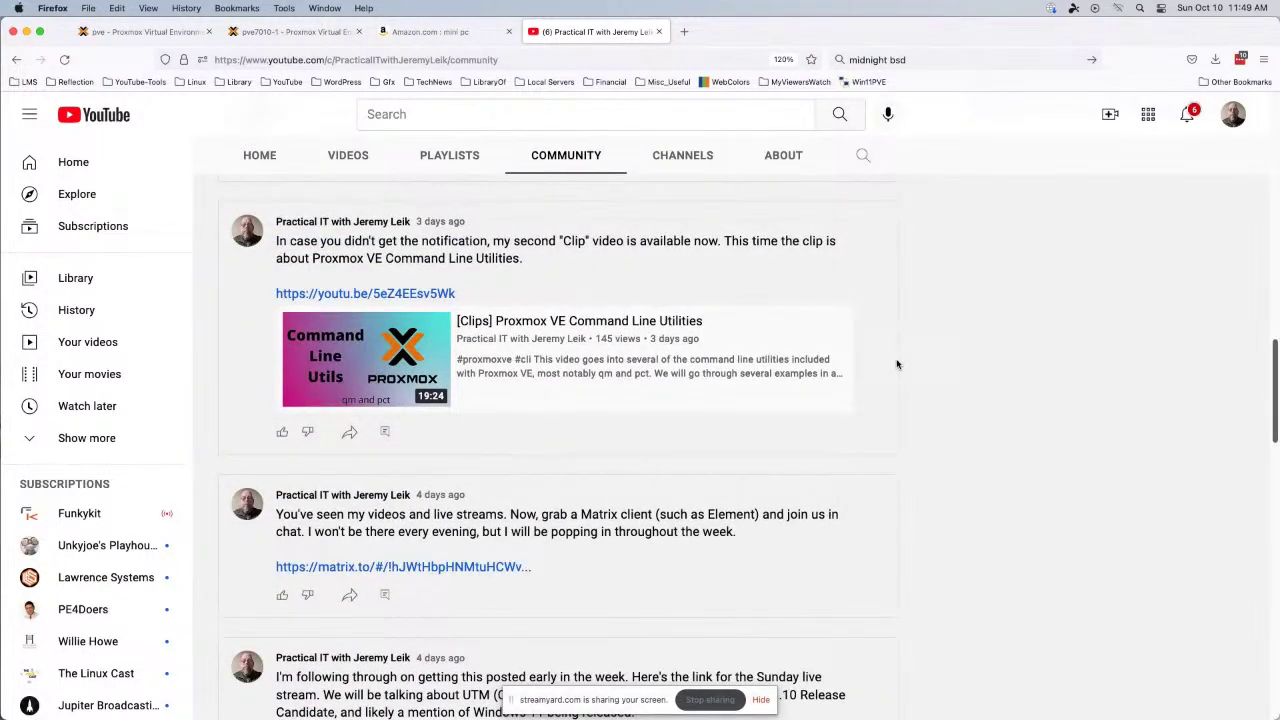
{"action": "scroll", "coordinate": [897, 364], "scroll_direction": "up", "scroll_amount": 10}
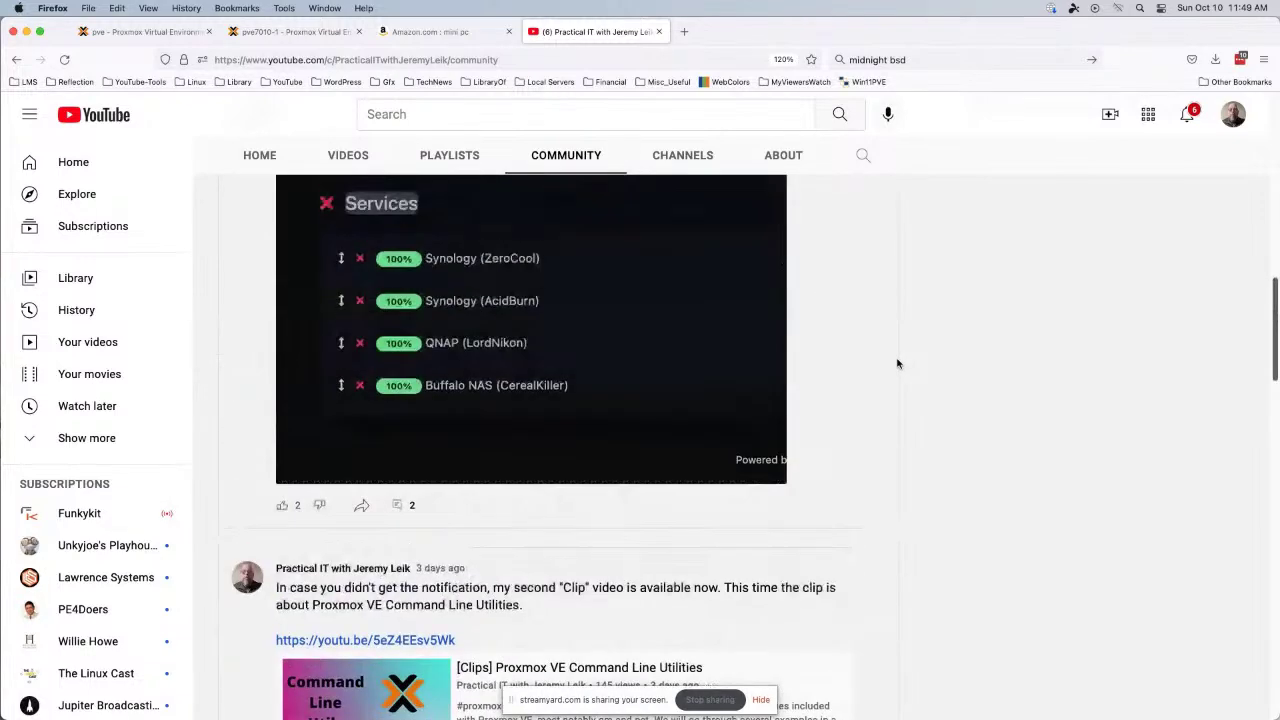
{"action": "scroll", "coordinate": [897, 364], "scroll_direction": "down", "scroll_amount": 4}
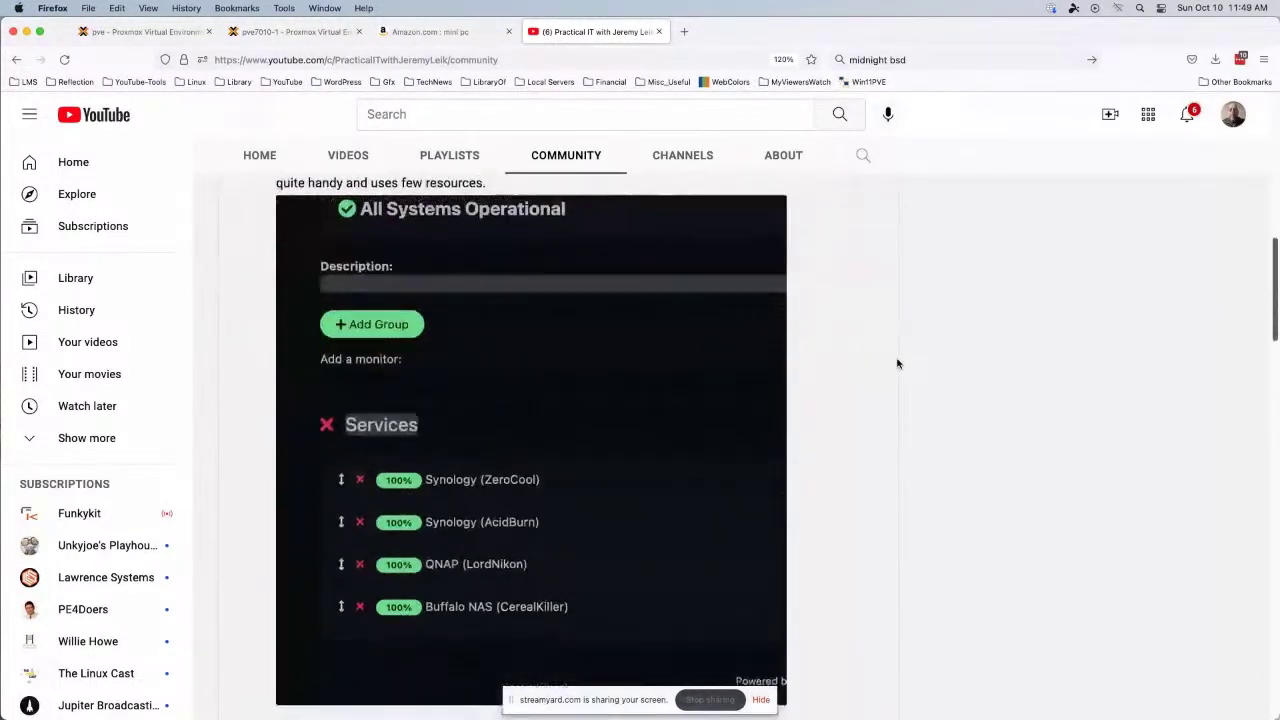
{"action": "scroll", "coordinate": [897, 364], "scroll_direction": "up", "scroll_amount": 1}
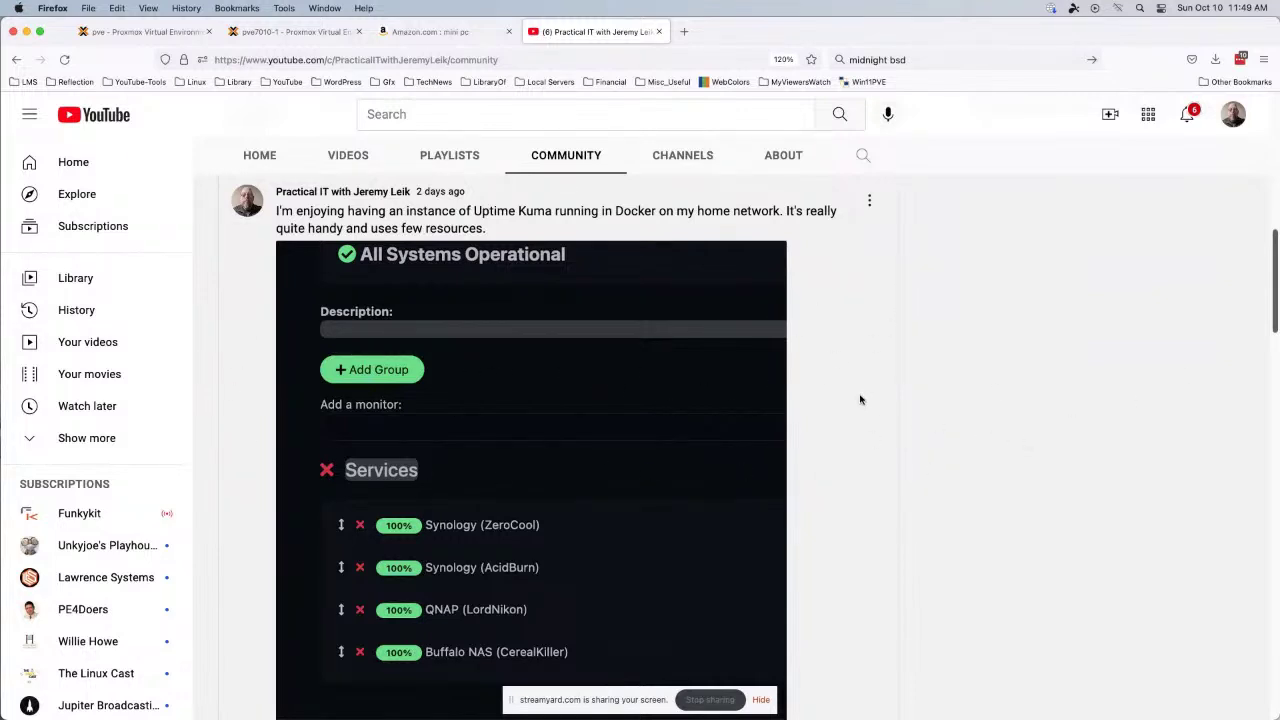
{"action": "scroll", "coordinate": [860, 400], "scroll_direction": "down", "scroll_amount": 2}
{"action": "scroll", "coordinate": [860, 400], "scroll_direction": "up", "scroll_amount": 1}
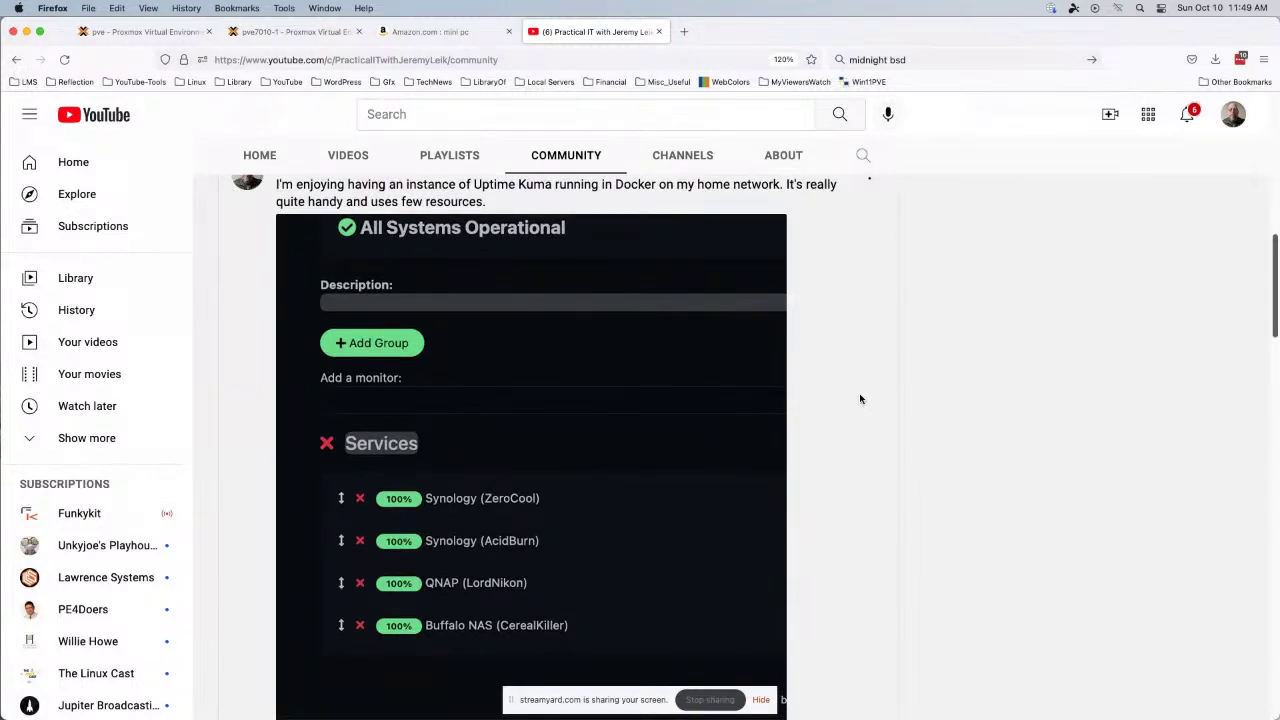
{"action": "scroll", "coordinate": [860, 400], "scroll_direction": "down", "scroll_amount": 2}
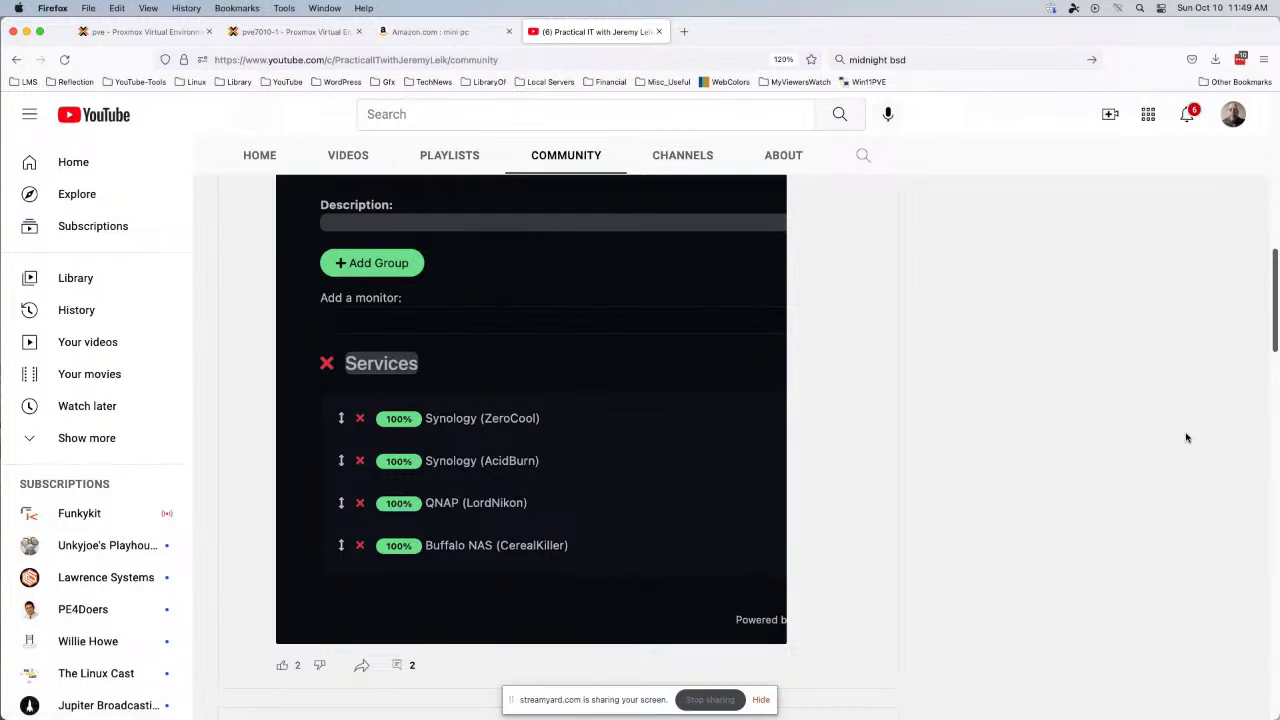
Review the community poll about un-listing videos, and return to the Uptime Kuma post below it.
{"action": "scroll", "coordinate": [1178, 429], "scroll_direction": "up", "scroll_amount": 1}
{"action": "scroll", "coordinate": [1178, 429], "scroll_direction": "up", "scroll_amount": 5}
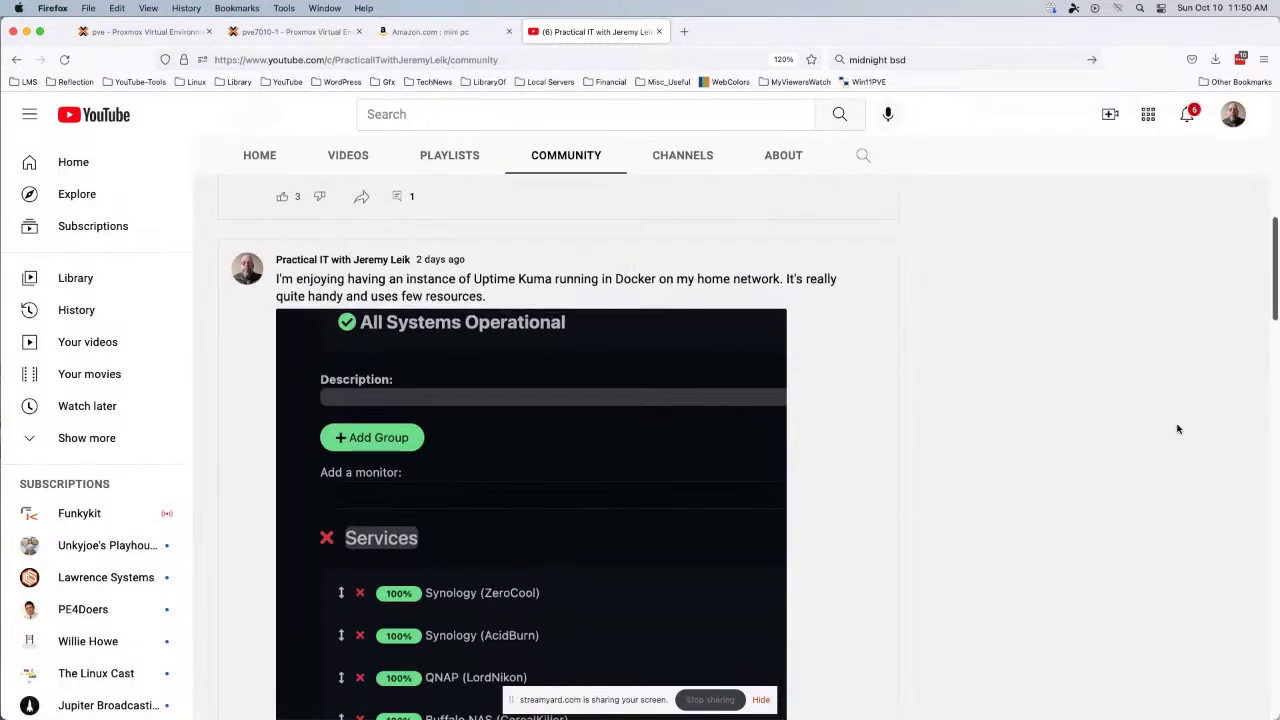
{"action": "scroll", "coordinate": [1178, 429], "scroll_direction": "up", "scroll_amount": 3}
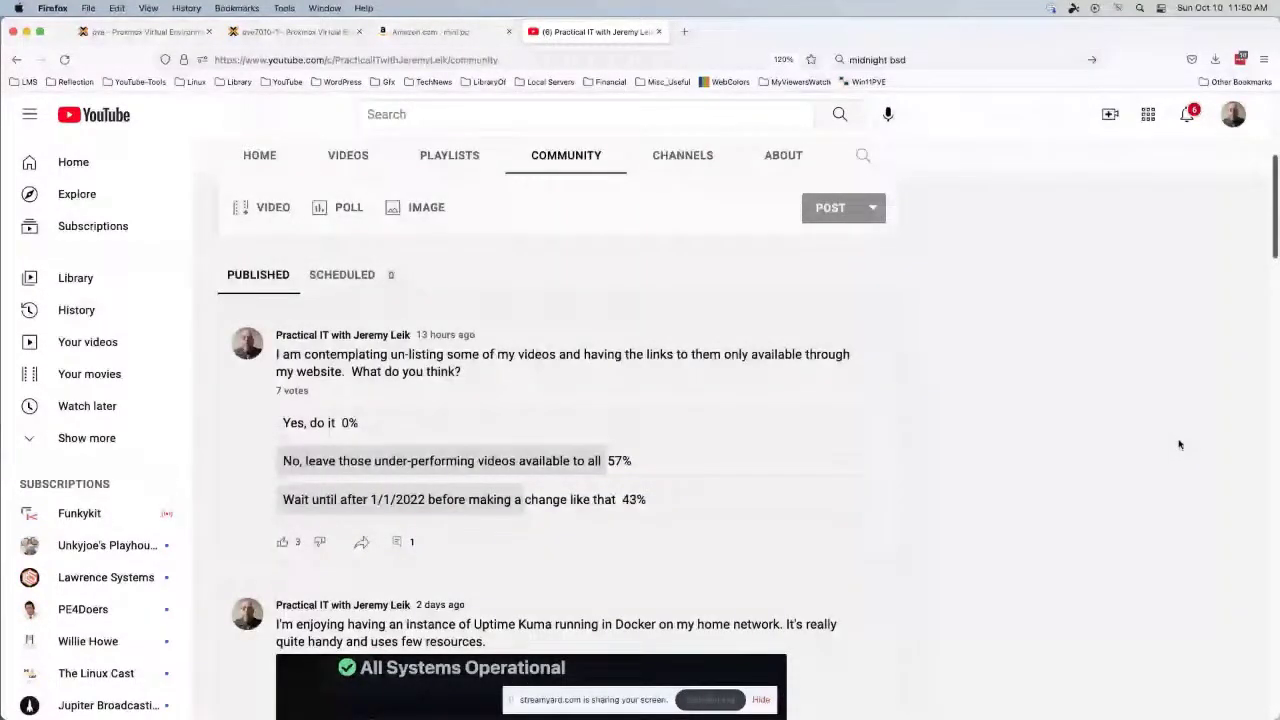
{"action": "scroll", "coordinate": [981, 446], "scroll_direction": "up", "scroll_amount": 3}
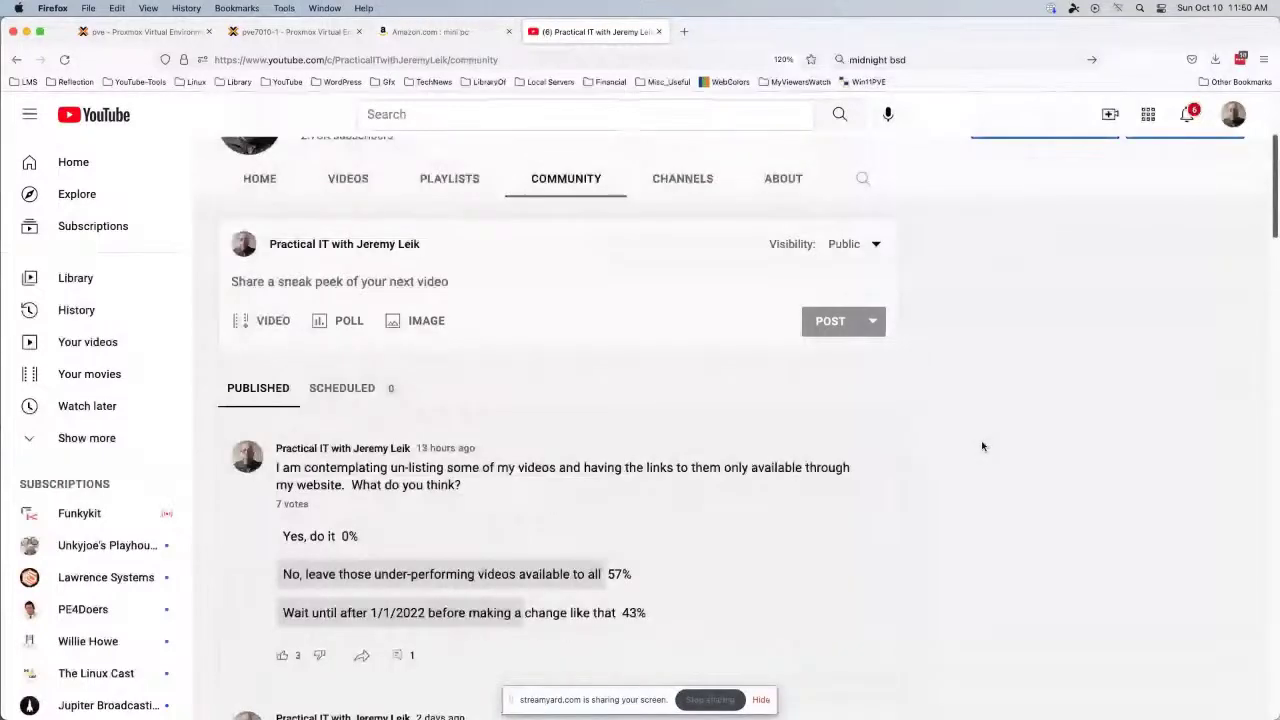
{"action": "scroll", "coordinate": [981, 446], "scroll_direction": "down", "scroll_amount": 1}
{"action": "scroll", "coordinate": [983, 446], "scroll_direction": "down", "scroll_amount": 1}
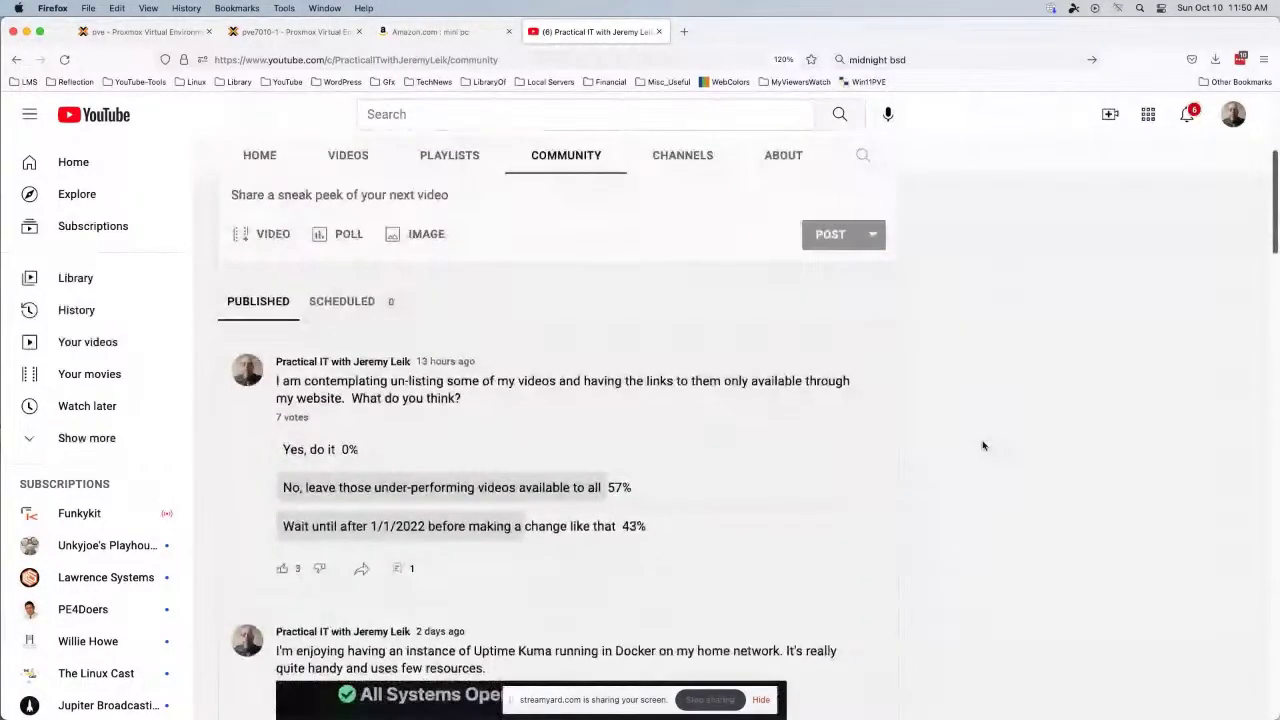
{"action": "scroll", "coordinate": [983, 446], "scroll_direction": "down", "scroll_amount": 5}
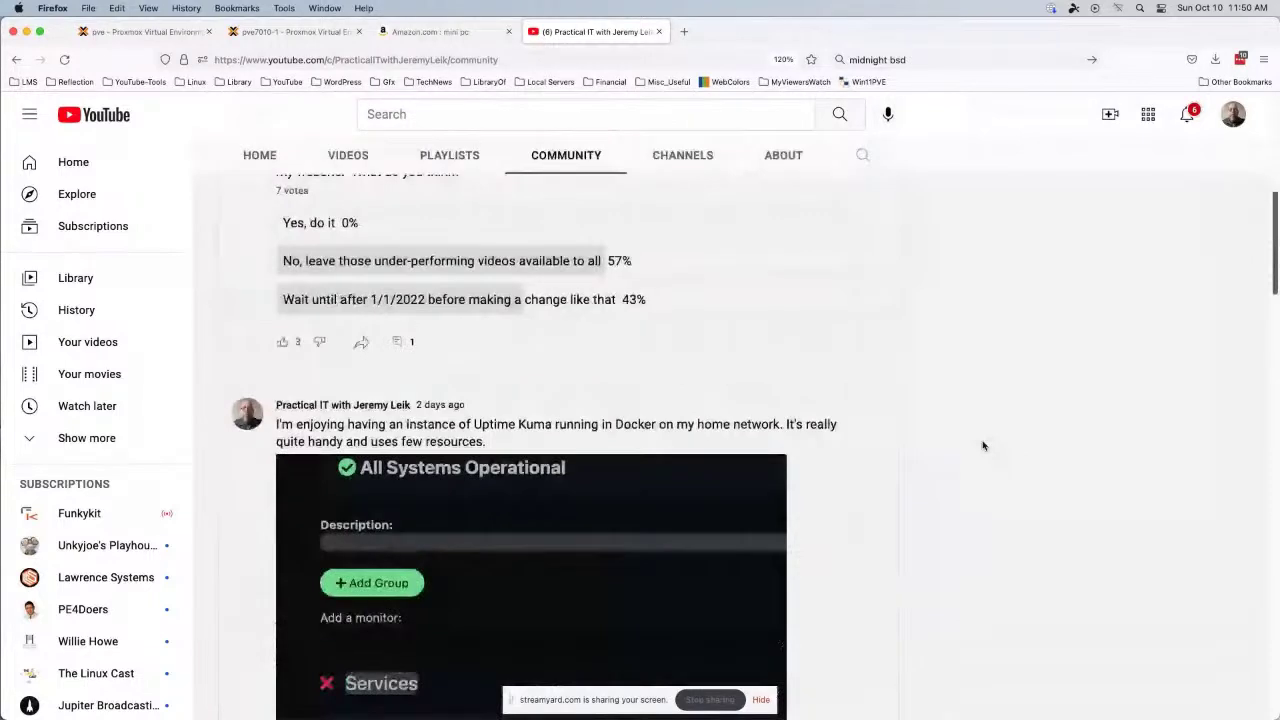
{"action": "scroll", "coordinate": [983, 446], "scroll_direction": "down", "scroll_amount": 4}
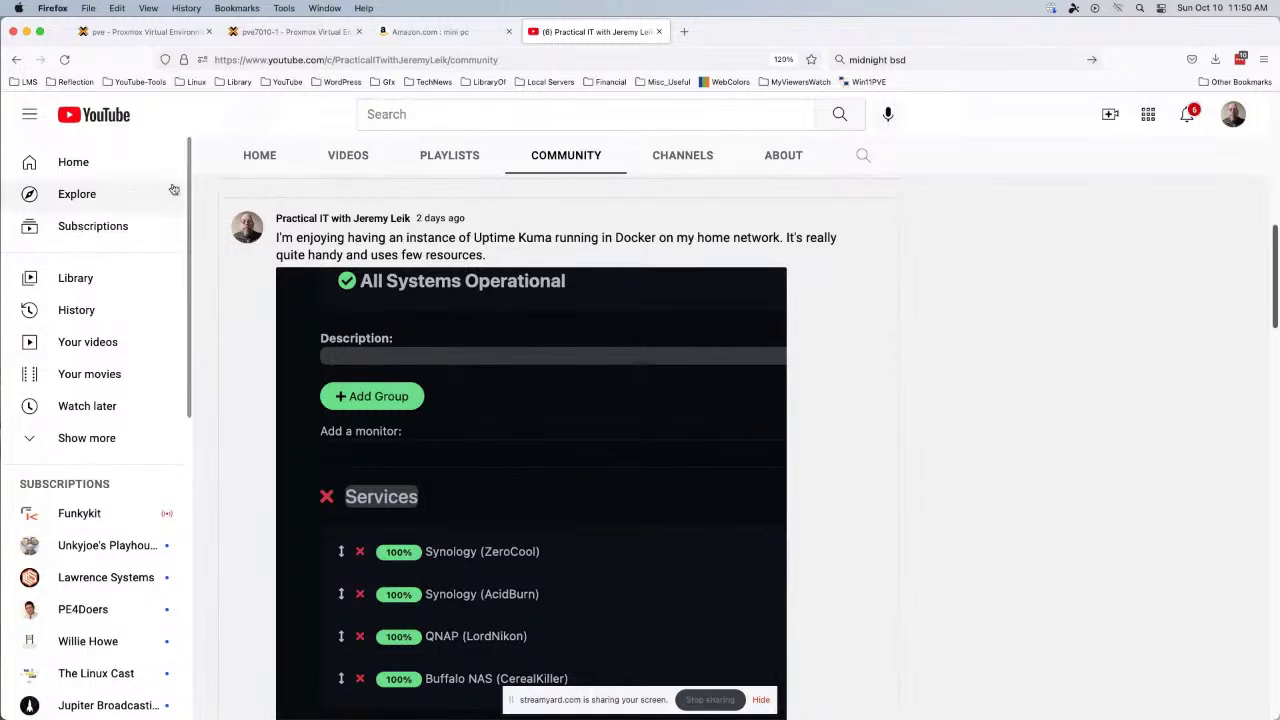
Look through the channel's uploaded videos, including the Proxmox VE Command Line Utilities clip, and close the YouTube page.
{"action": "left_click", "coordinate": [339, 157]}
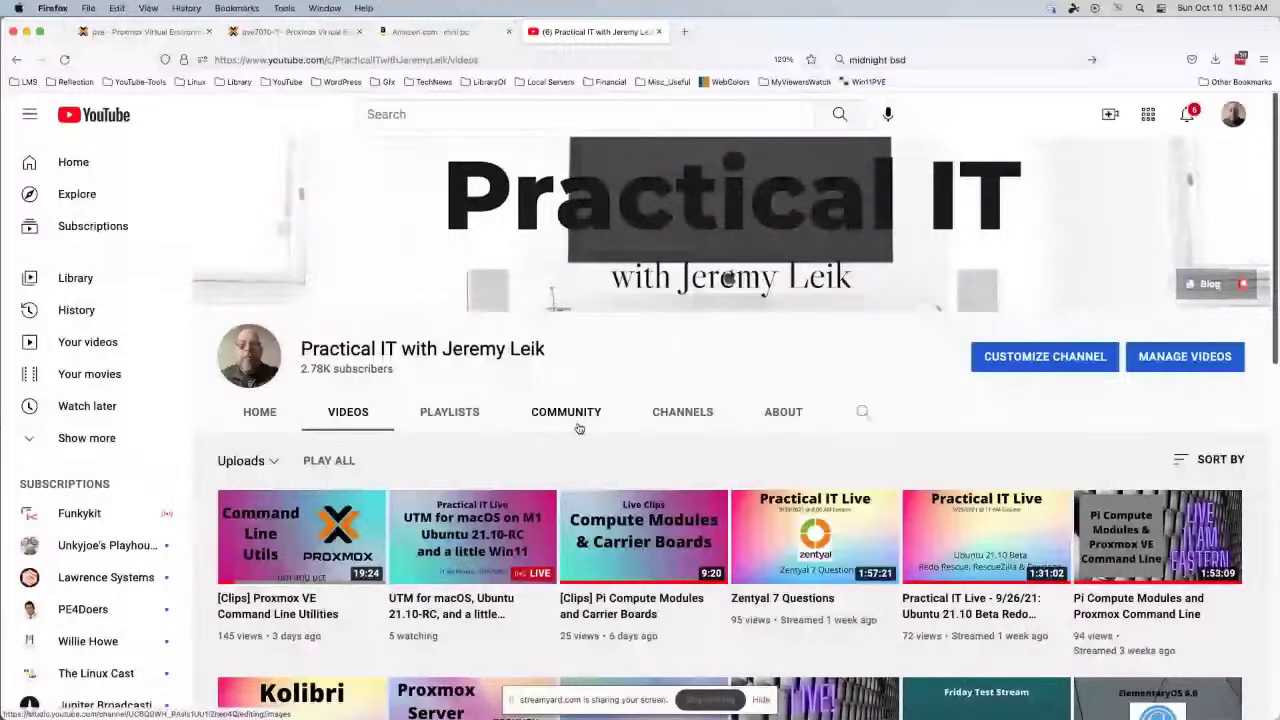
{"action": "scroll", "coordinate": [578, 428], "scroll_direction": "down", "scroll_amount": 3}
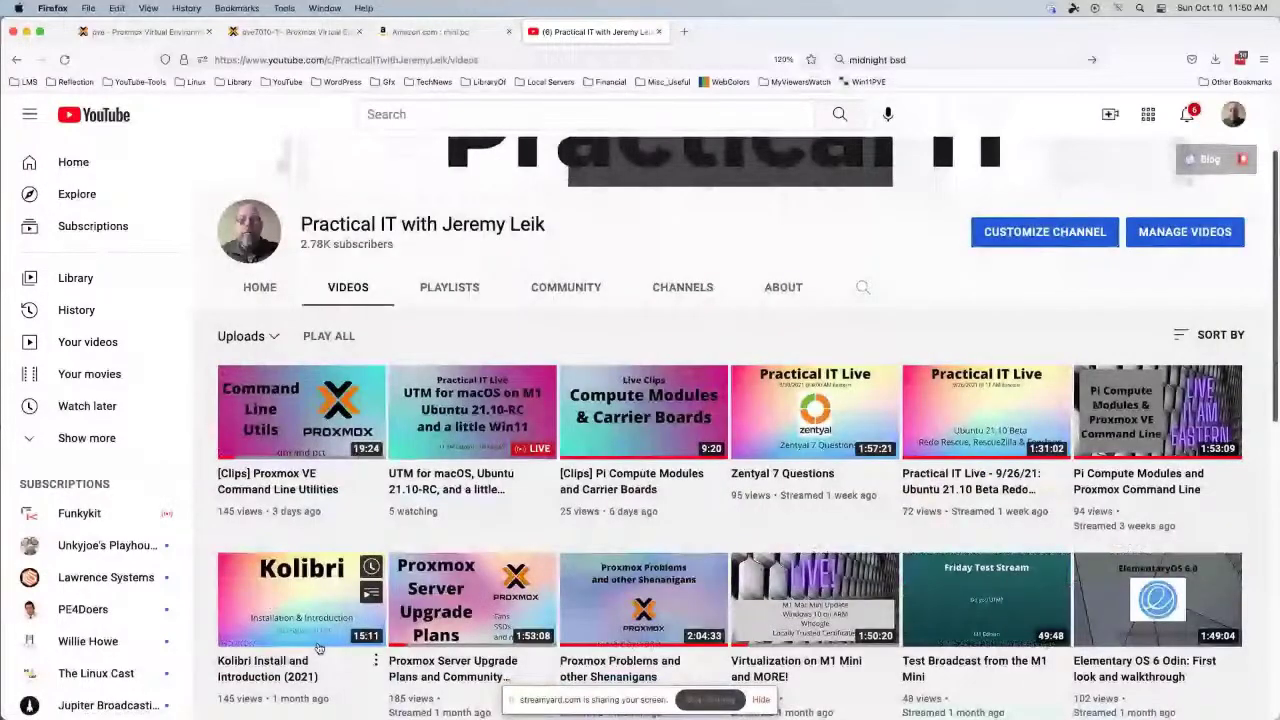
{"action": "scroll", "coordinate": [318, 648], "scroll_direction": "down", "scroll_amount": 2}
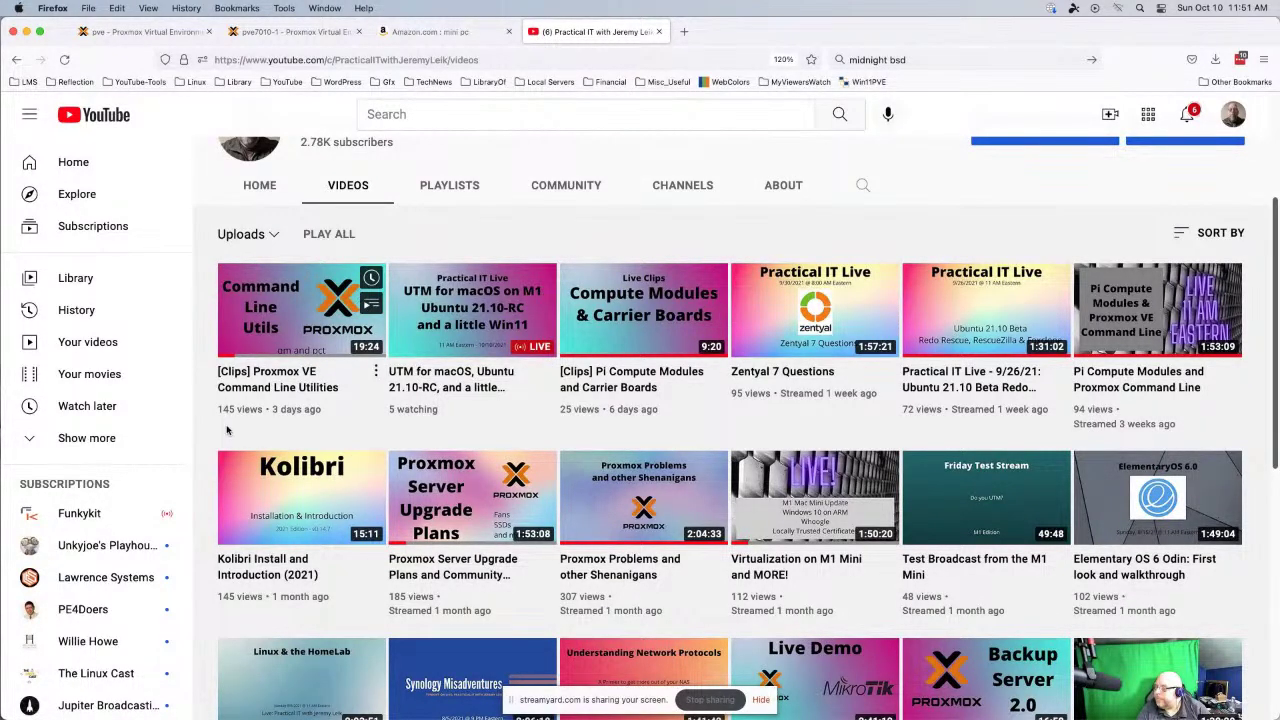
{"action": "mouse_move", "coordinate": [245, 428]}
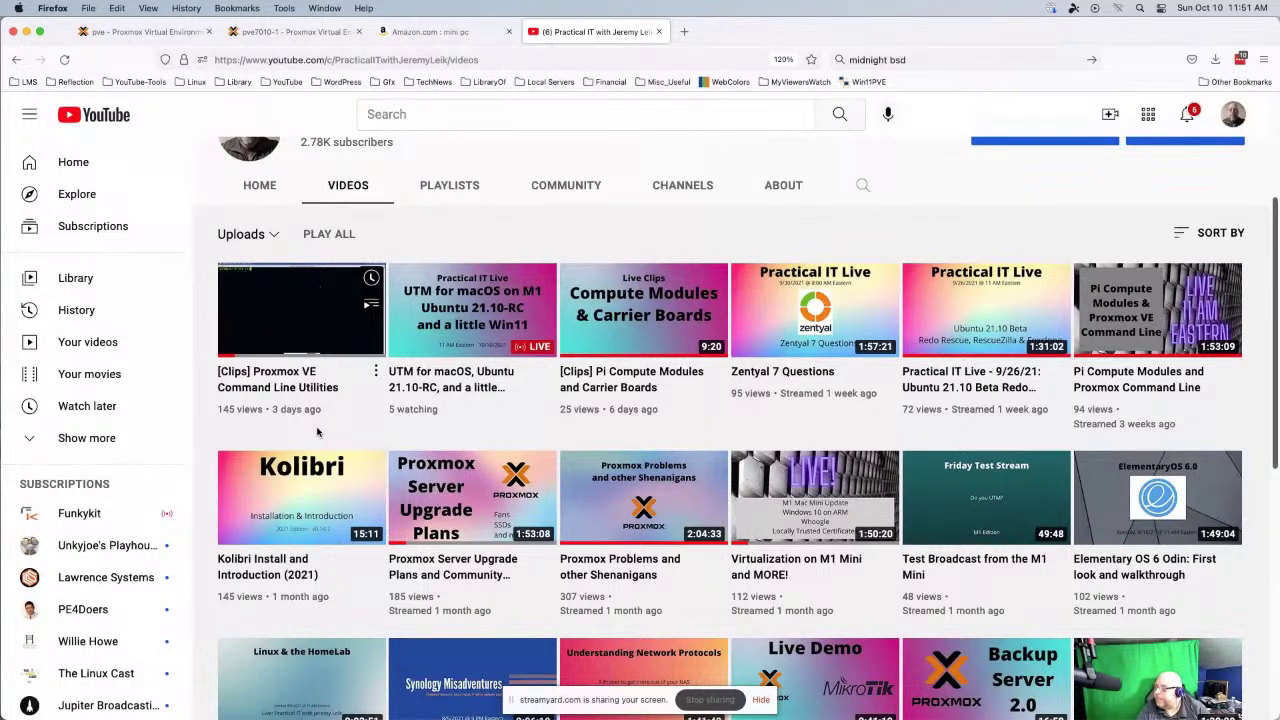
{"action": "middle_click", "coordinate": [601, 37]}
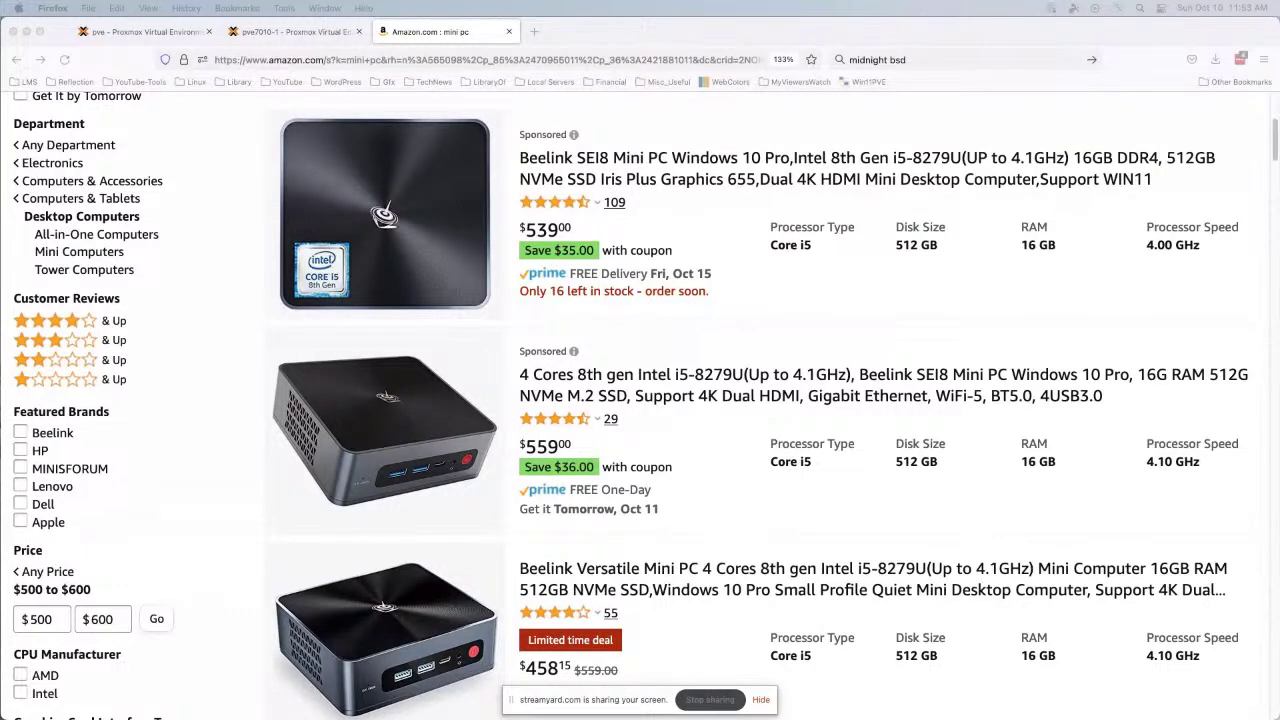
Open YouTube on a new page and search it for "awesome open source".
{"action": "key", "text": "super+Tab"}
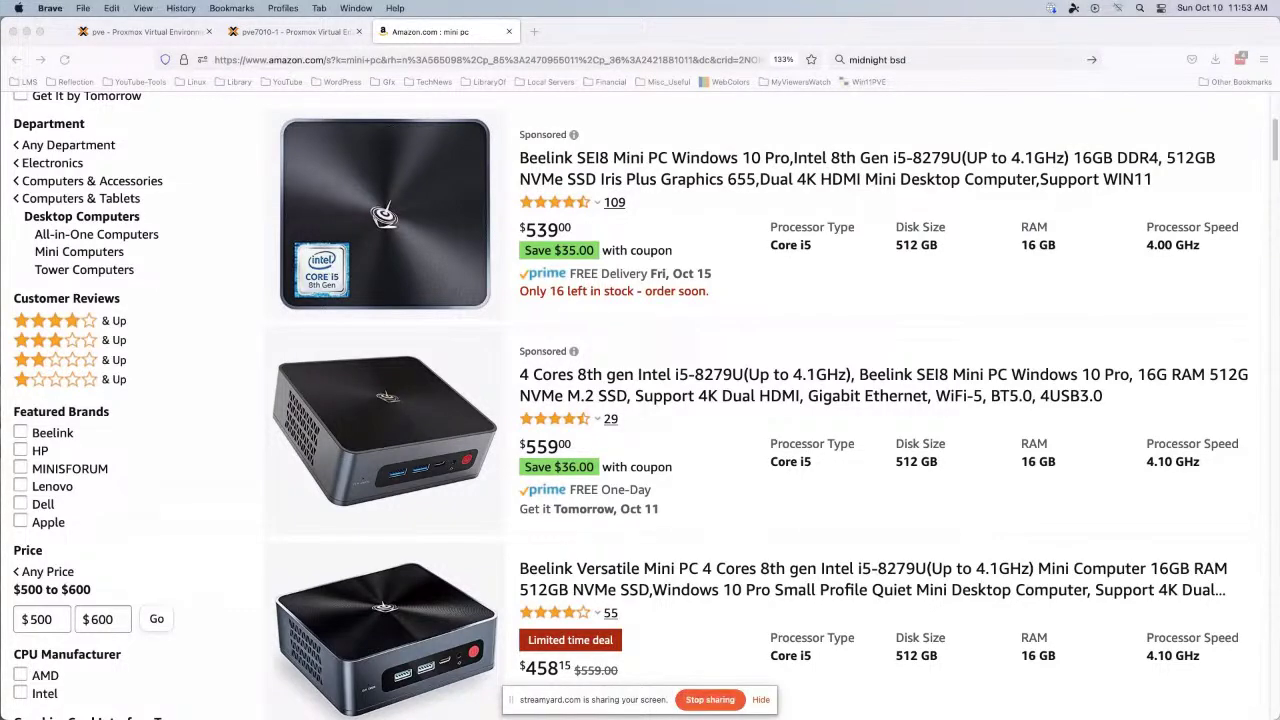
{"action": "key", "text": "super+Tab"}
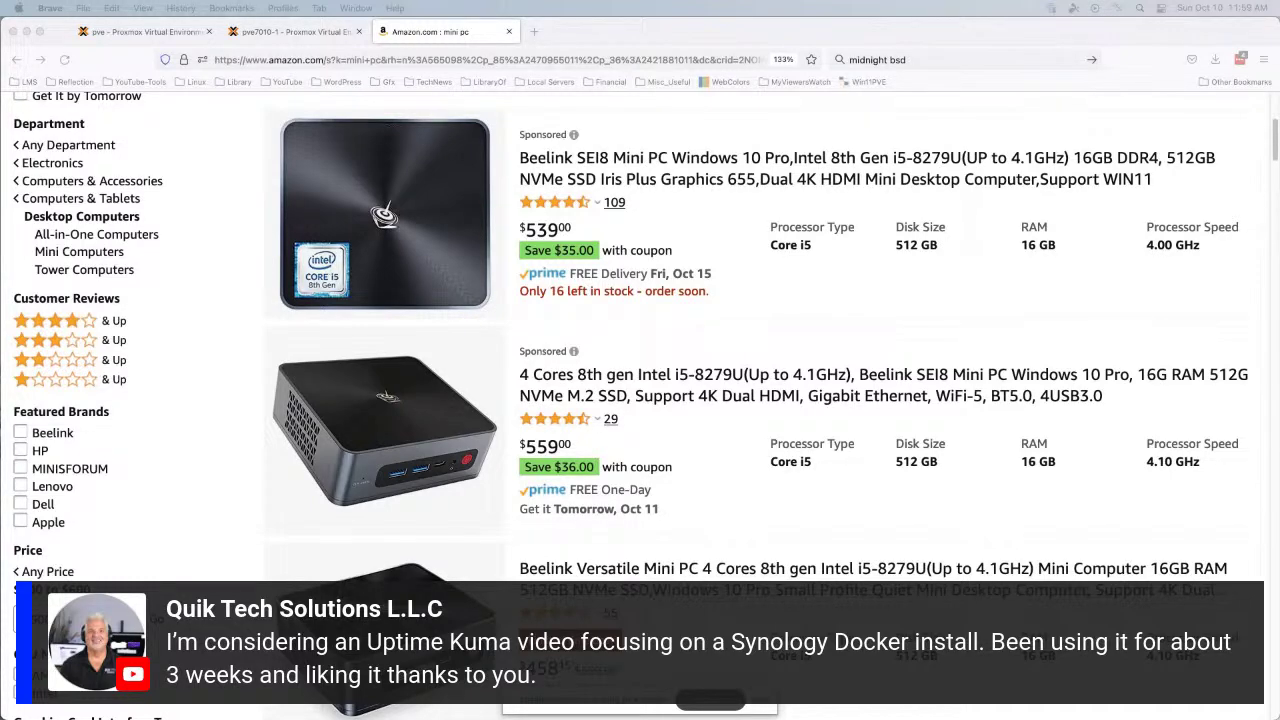
{"action": "left_click", "coordinate": [534, 31]}
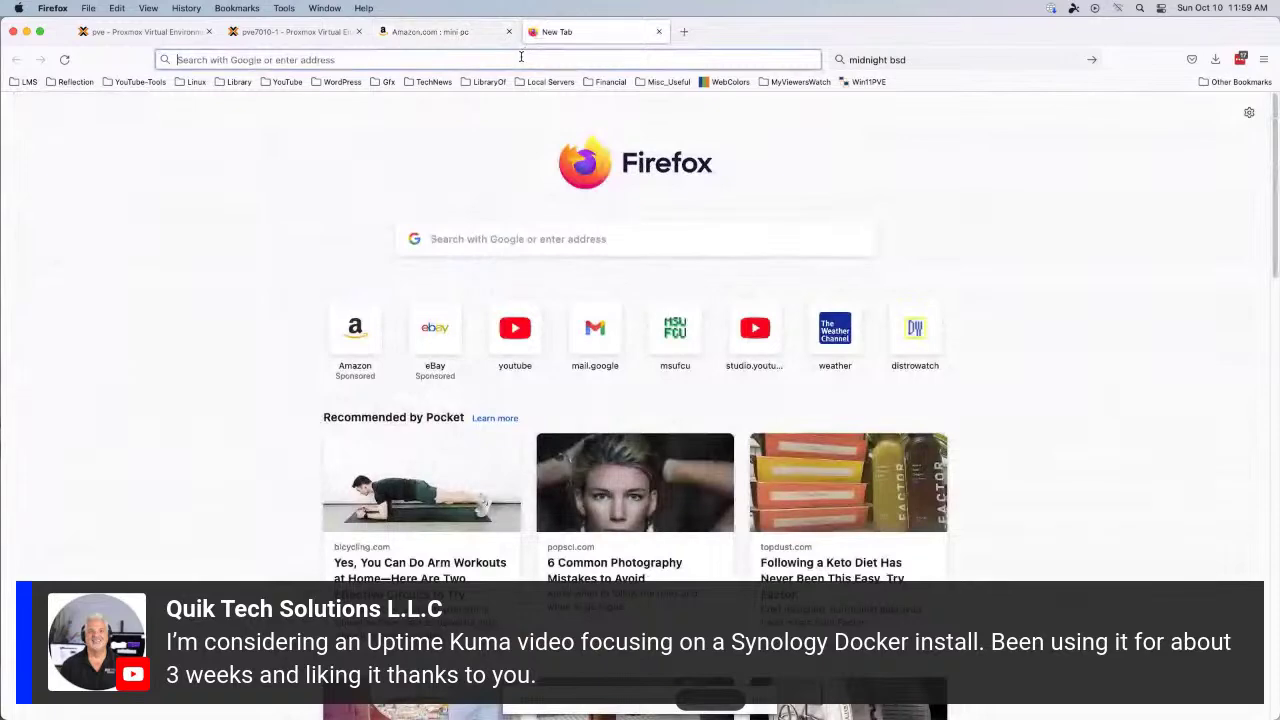
{"action": "type", "text": "youtube.com/"}
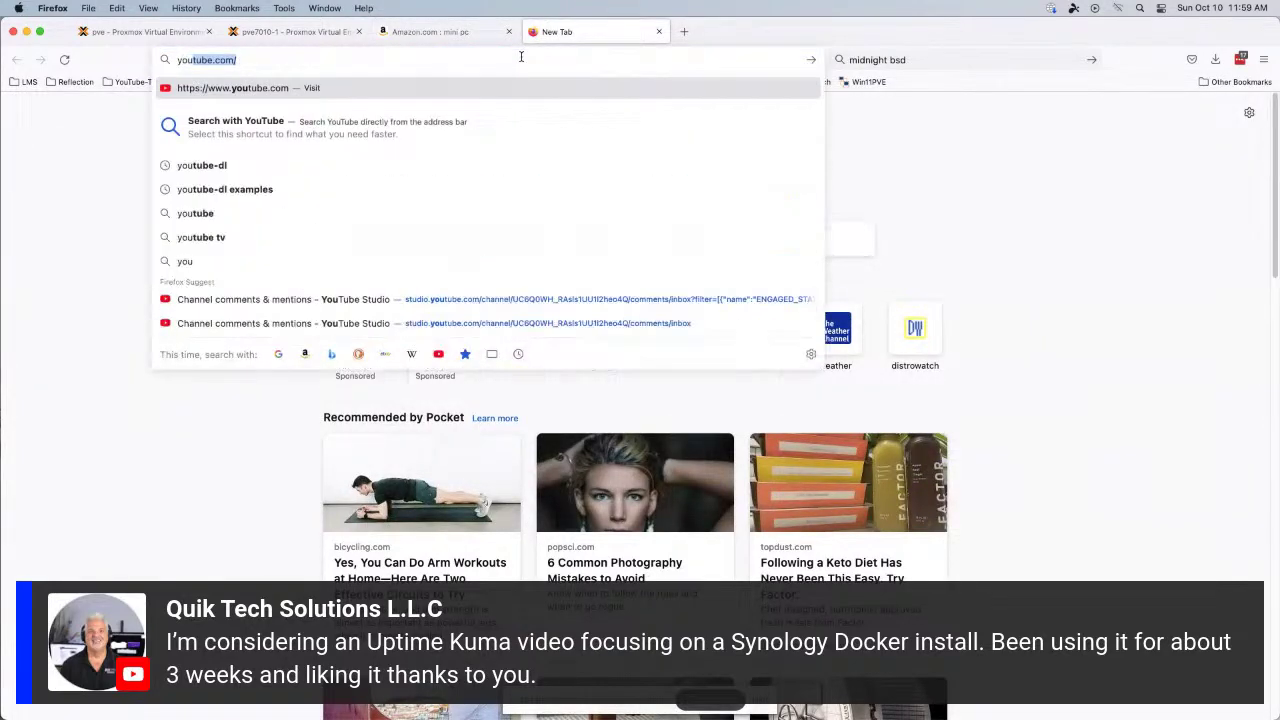
{"action": "key", "text": "Return"}
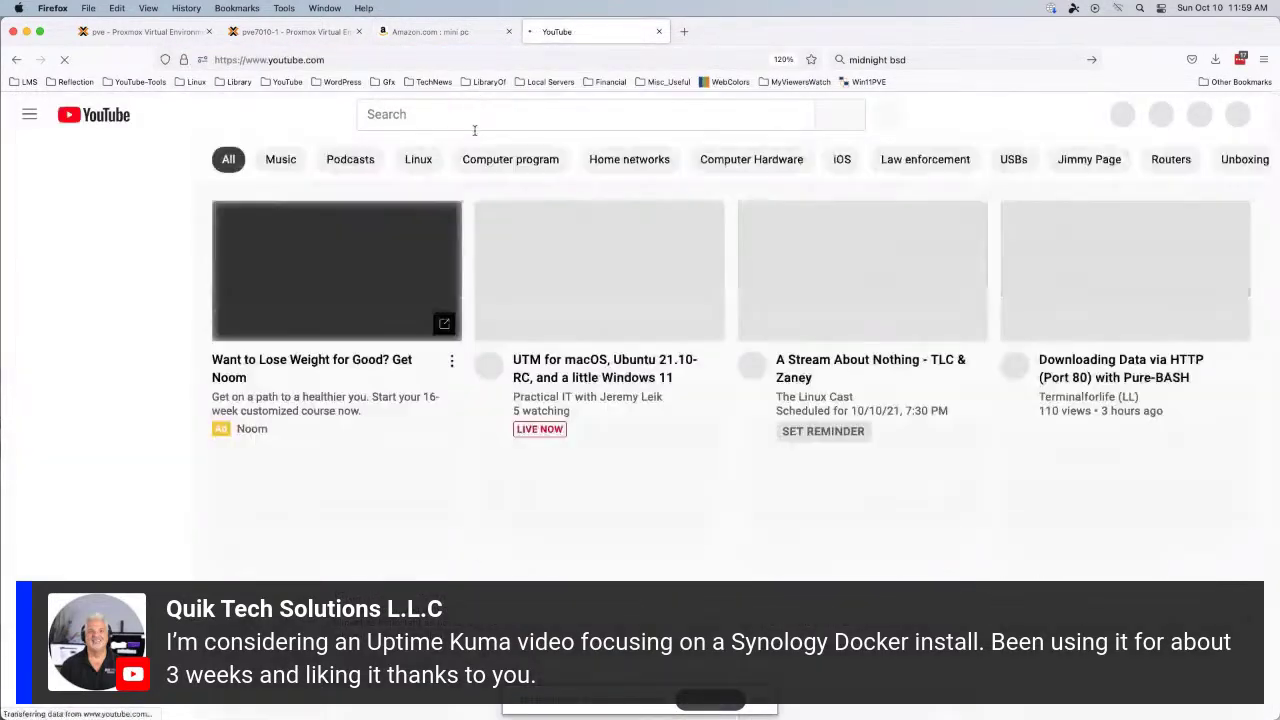
{"action": "left_click", "coordinate": [486, 107]}
{"action": "type", "text": "awe"}
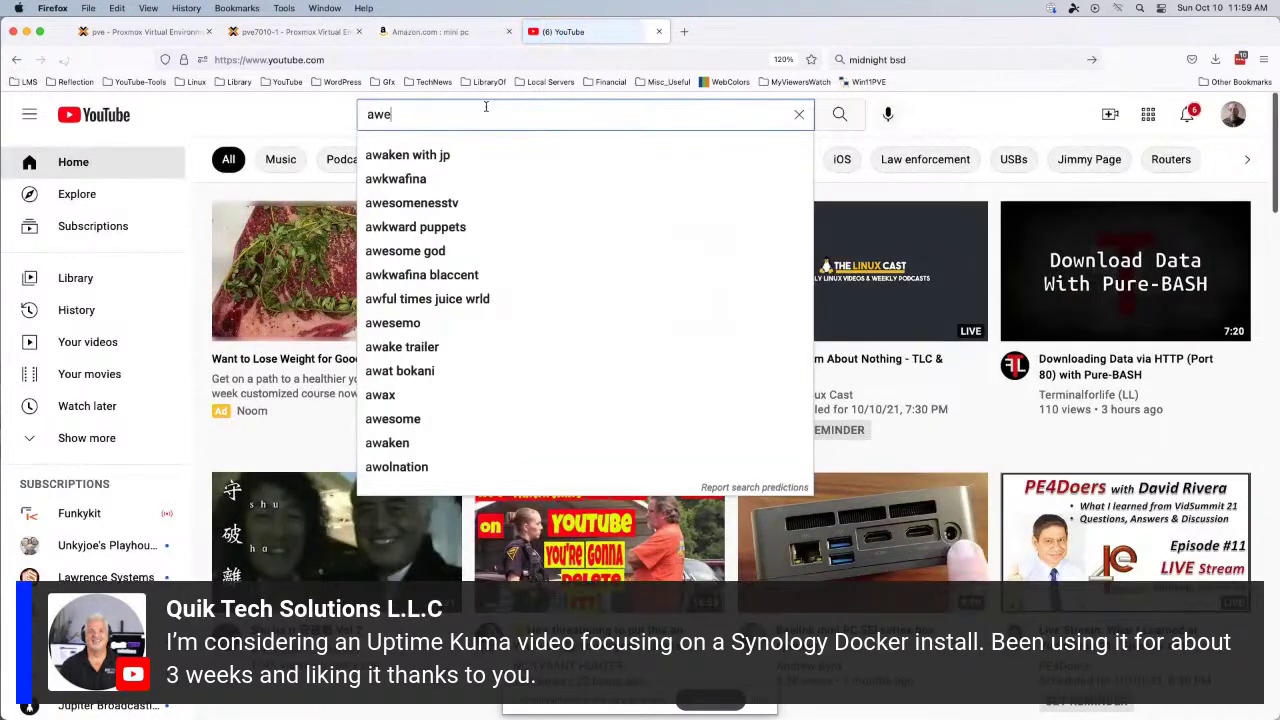
{"action": "type", "text": "some open source"}
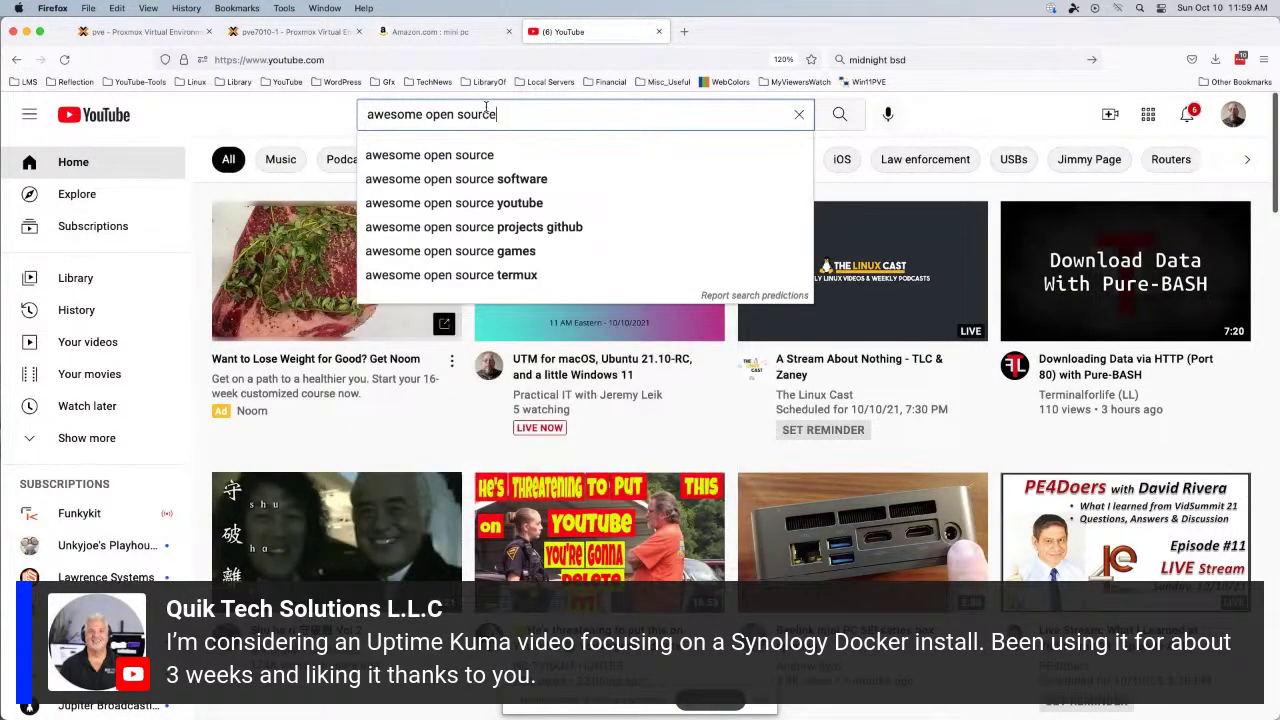
{"action": "key", "text": "Return"}
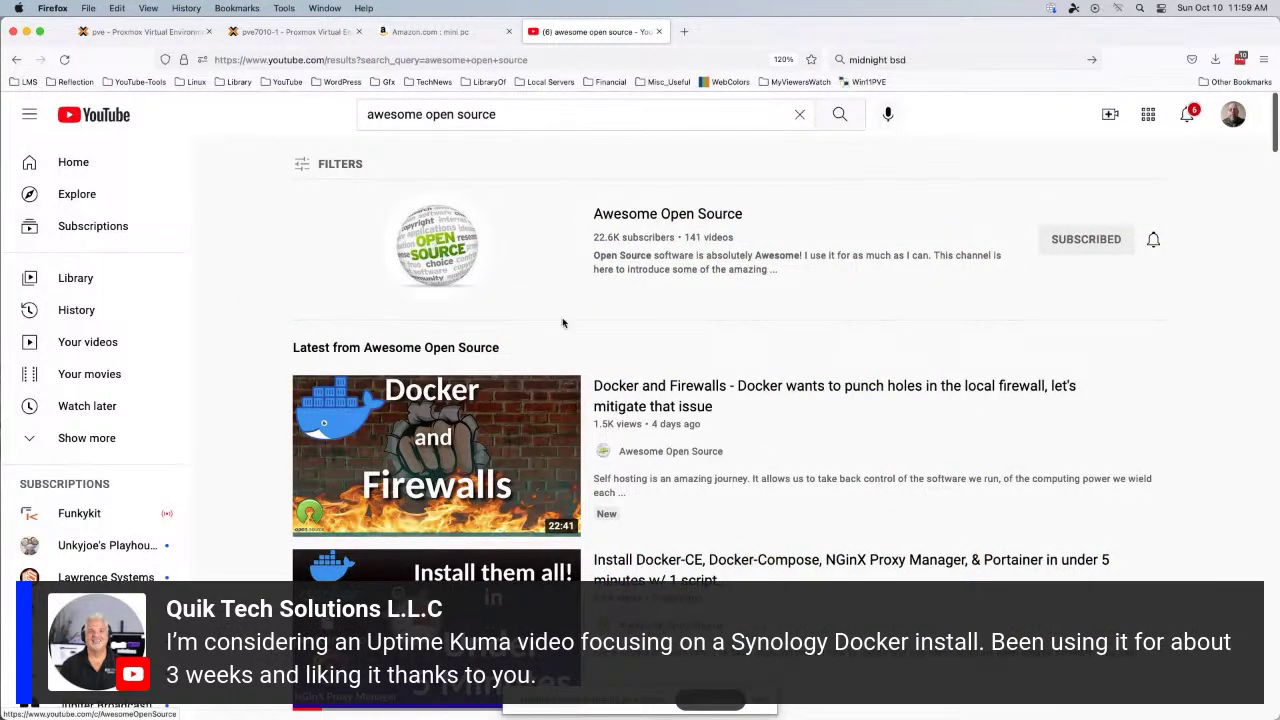
Open the Awesome Open Source channel from the search results and mute its page.
{"action": "scroll", "coordinate": [733, 373], "scroll_direction": "down", "scroll_amount": 5}
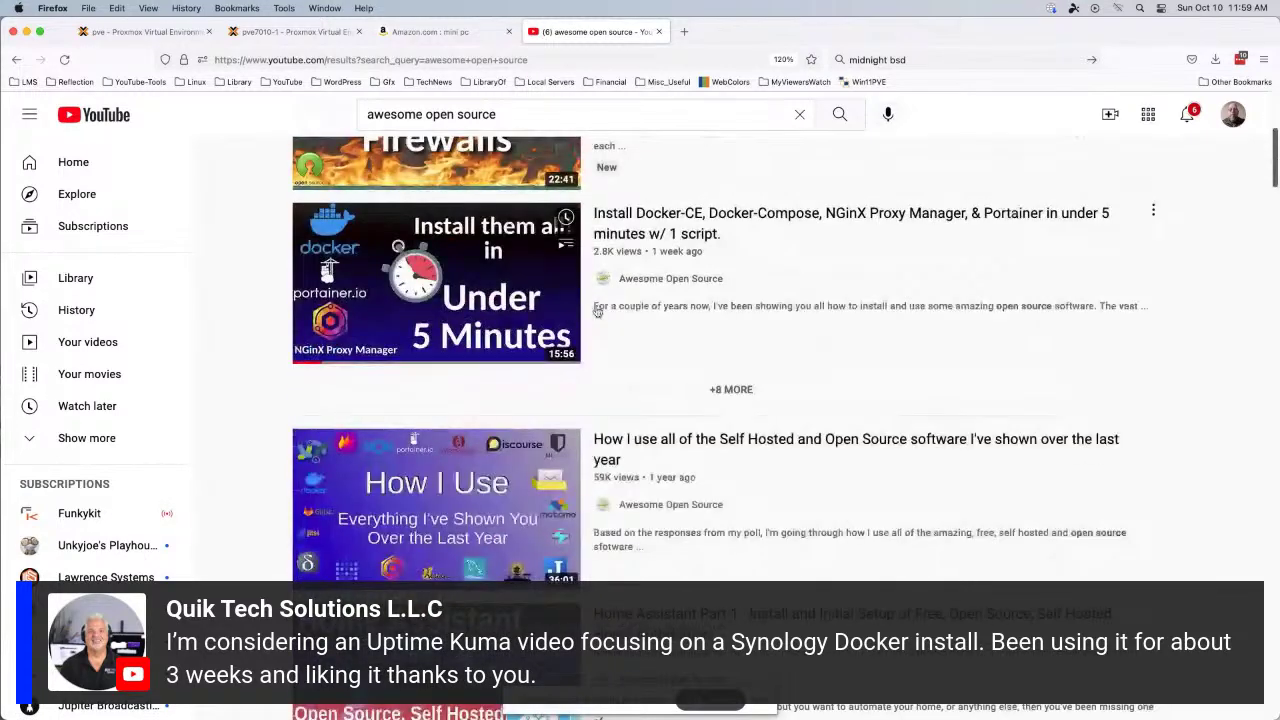
{"action": "left_click", "coordinate": [654, 280]}
{"action": "right_click", "coordinate": [557, 32]}
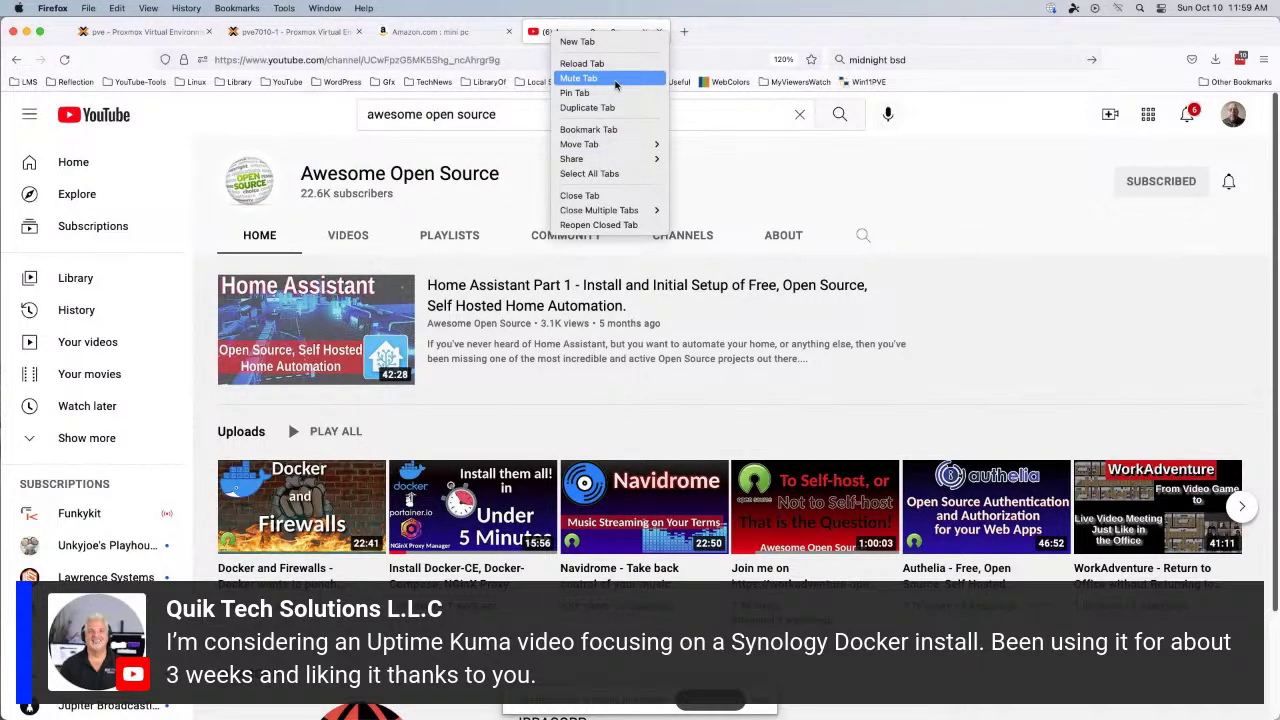
{"action": "left_click", "coordinate": [584, 78]}
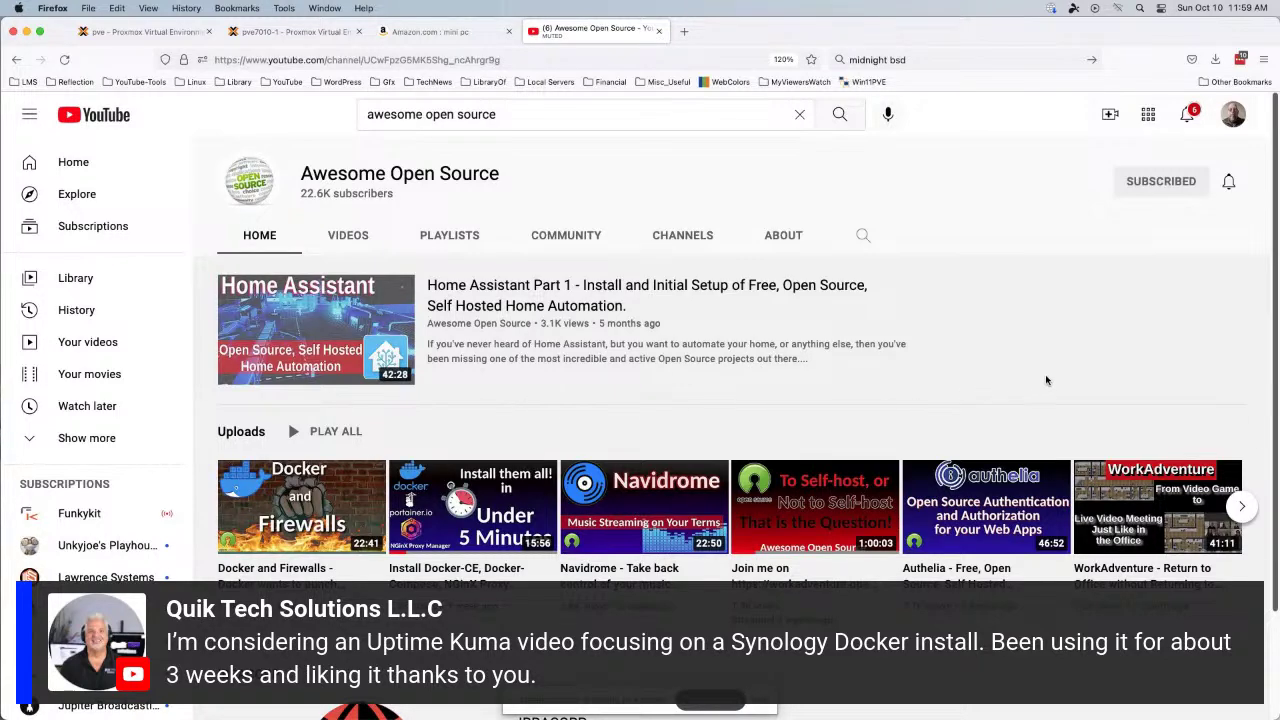
Look through the Awesome Open Source channel's uploaded videos and close the page.
{"action": "scroll", "coordinate": [1046, 380], "scroll_direction": "down", "scroll_amount": 2}
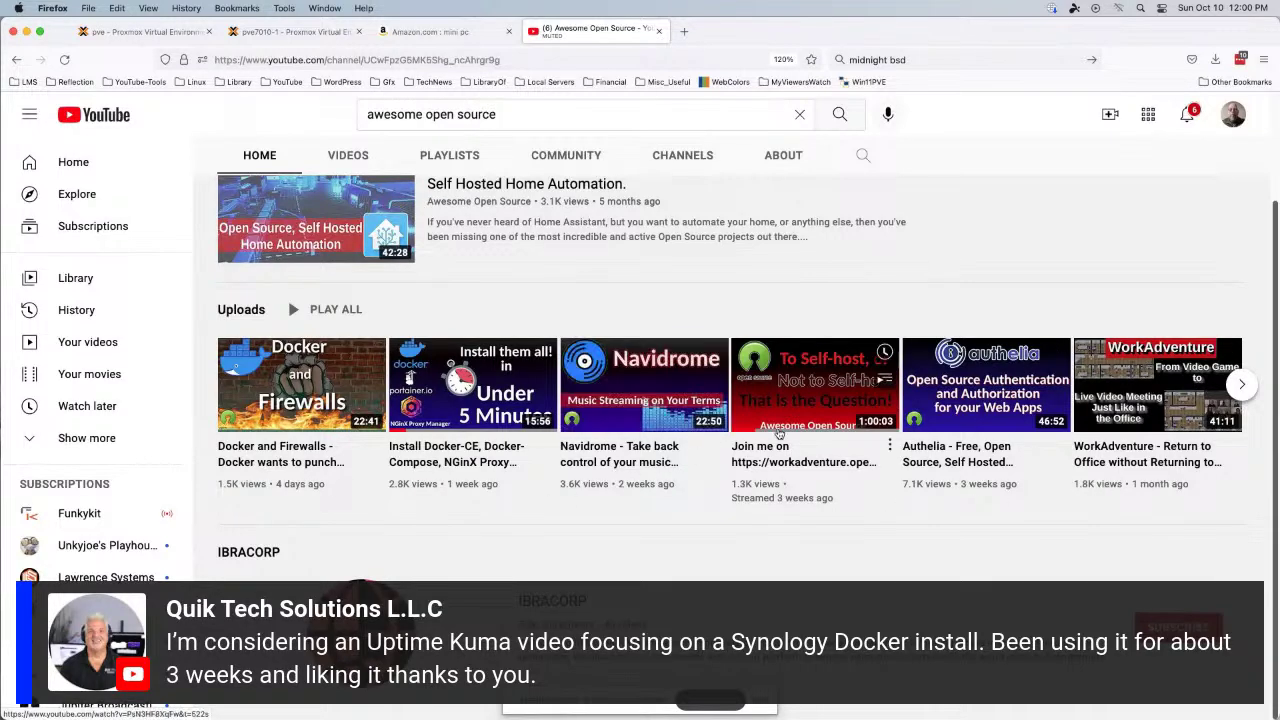
{"action": "left_click", "coordinate": [352, 157]}
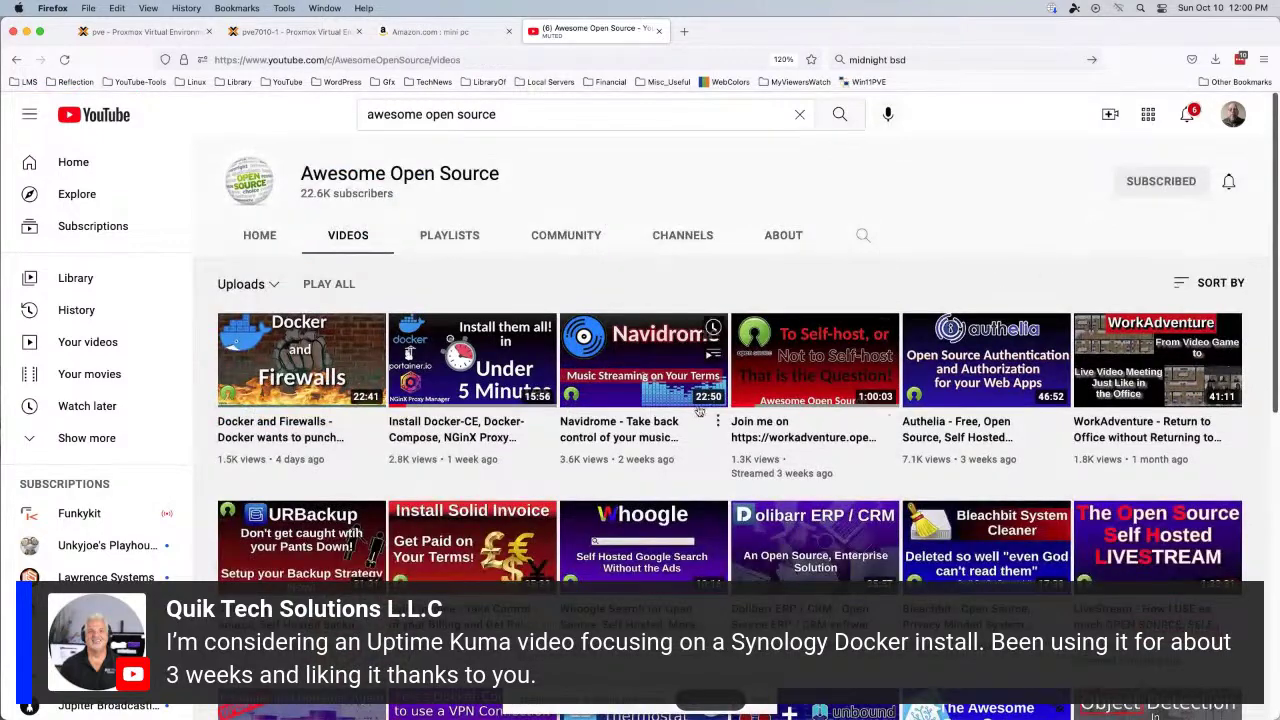
{"action": "scroll", "coordinate": [702, 410], "scroll_direction": "down", "scroll_amount": 5}
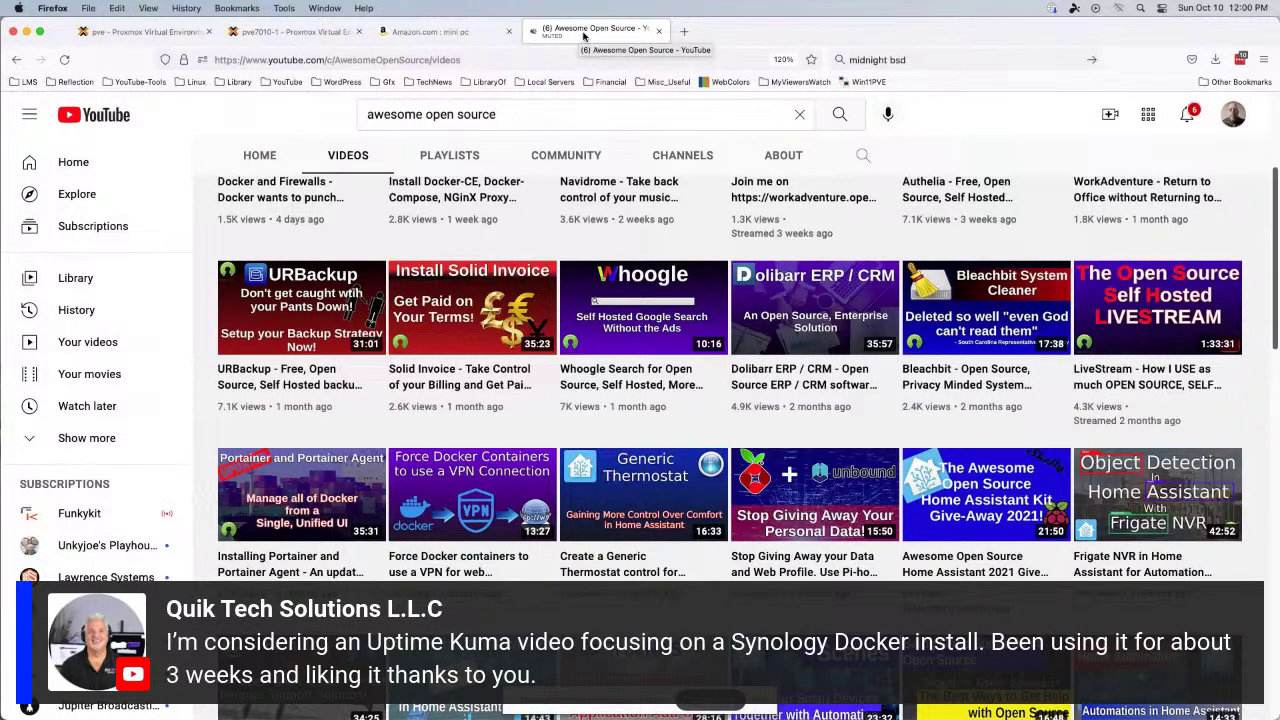
{"action": "key", "text": "super+w"}
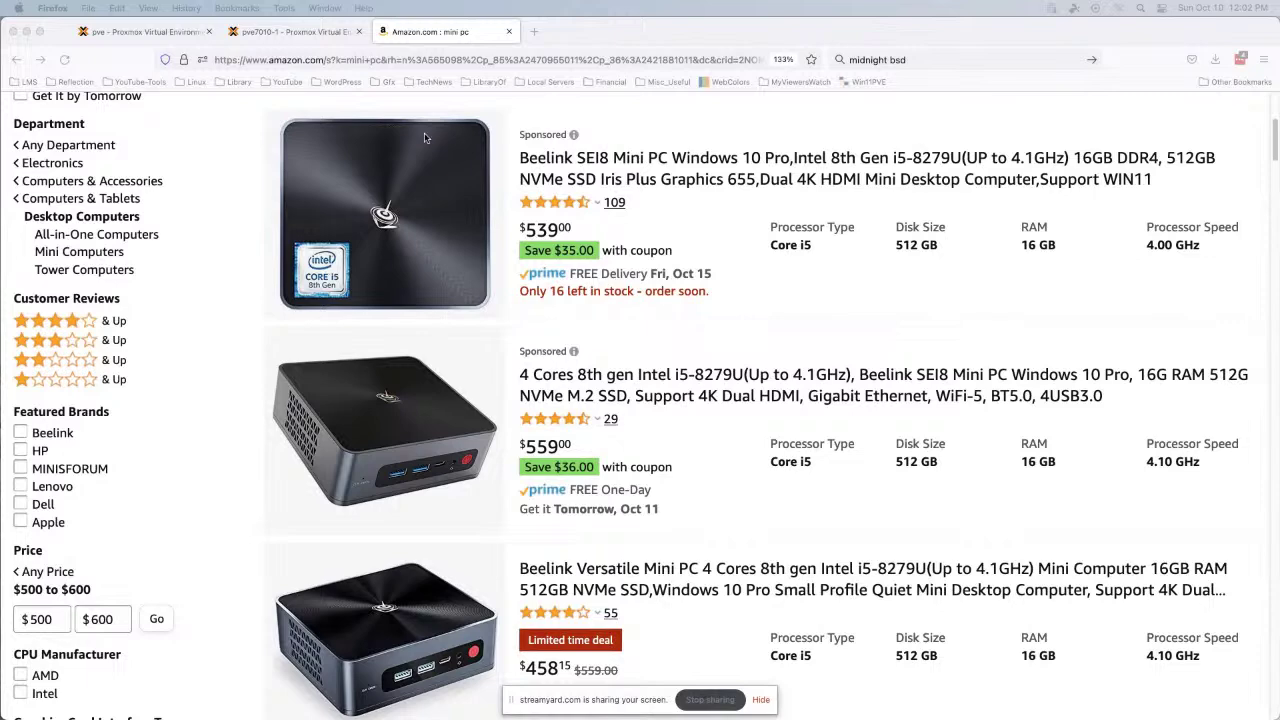
Try to clear the minimum and maximum price limits of the Amazon mini PC search.
{"action": "scroll", "coordinate": [30, 550], "scroll_direction": "down", "scroll_amount": 2}
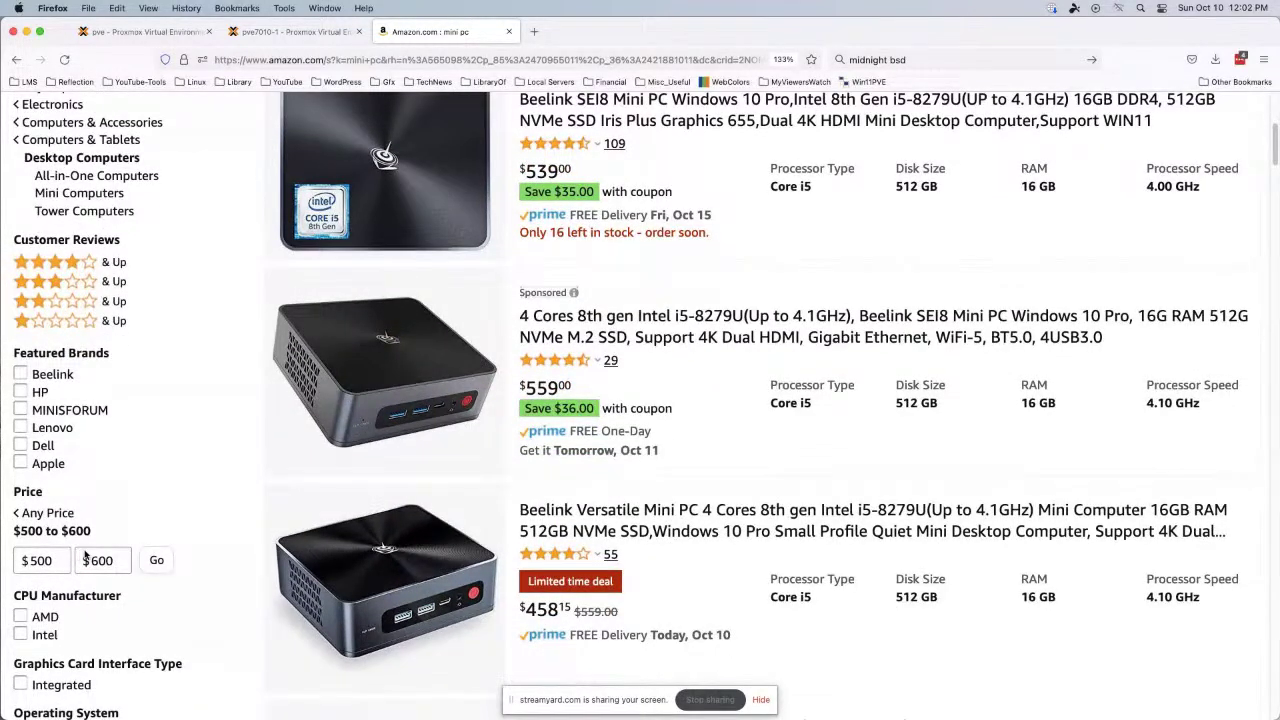
{"action": "left_click_drag", "start_coordinate": [118, 560], "coordinate": [72, 555]}
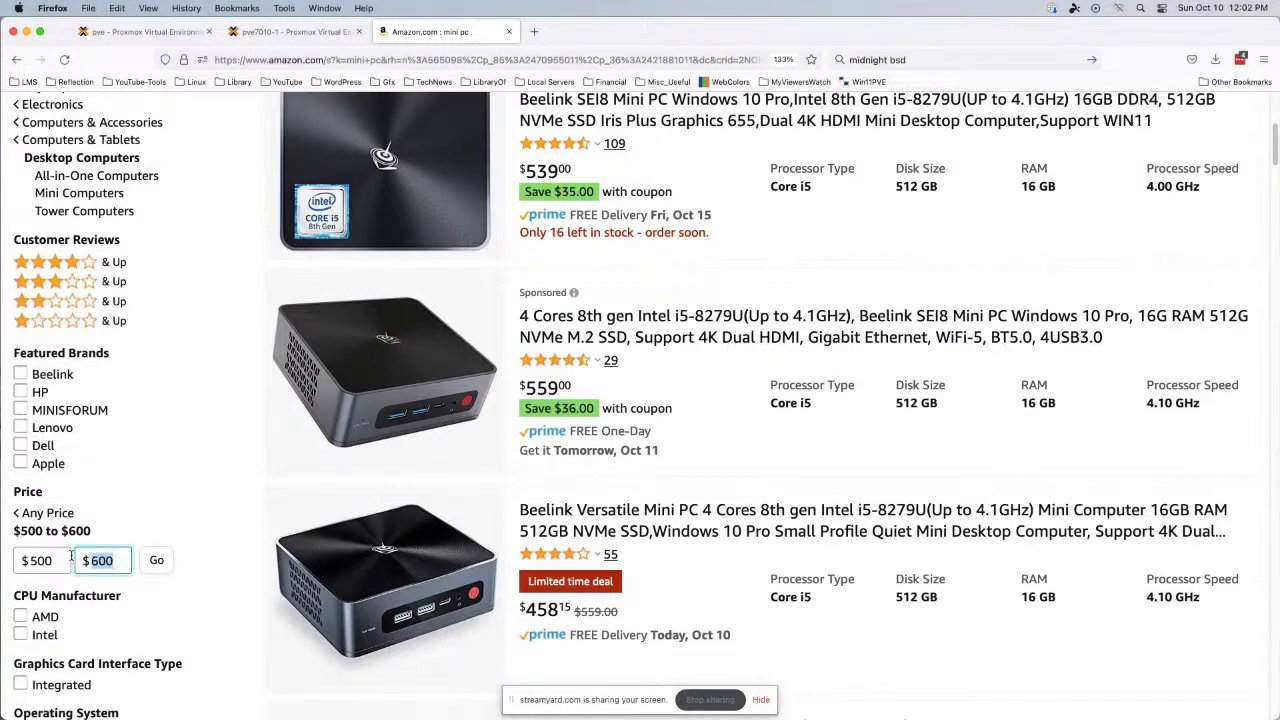
{"action": "key", "text": "BackSpace"}
{"action": "key", "text": "shift+Tab"}
{"action": "key", "text": "BackSpace"}
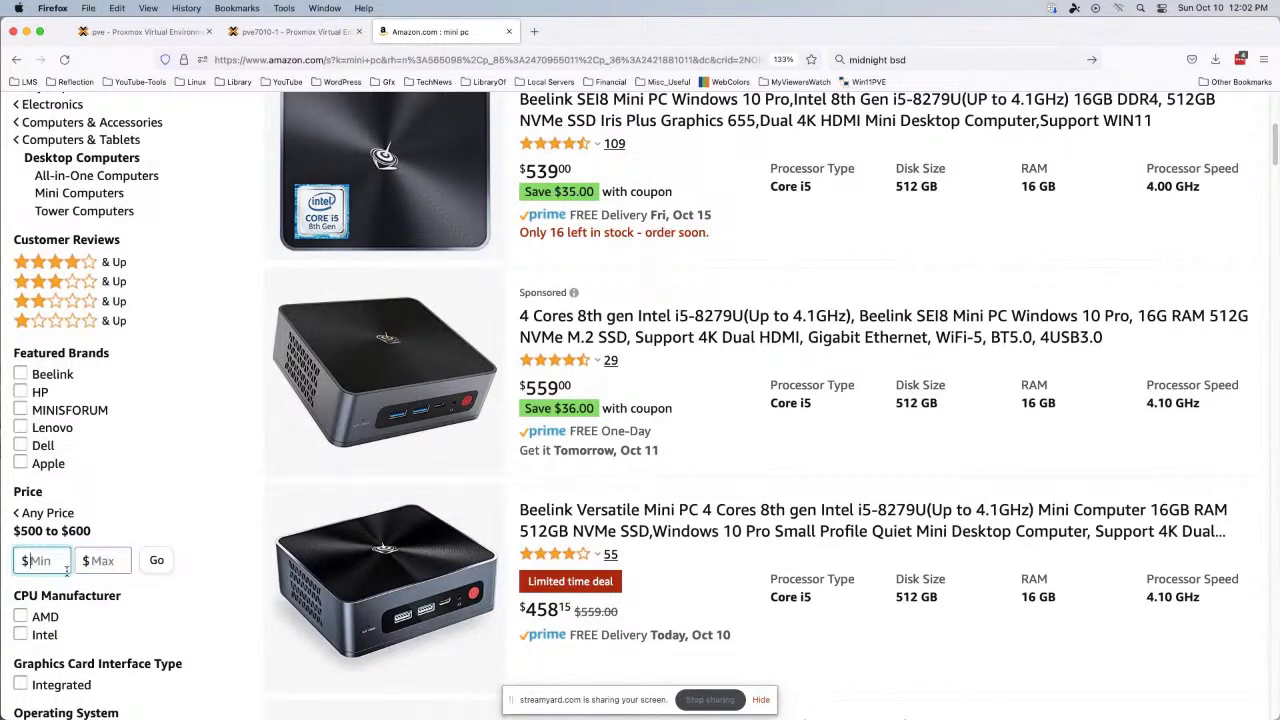
Filter the mini PC results to AMD processors and change the price range to Under $500.
{"action": "left_click", "coordinate": [20, 618]}
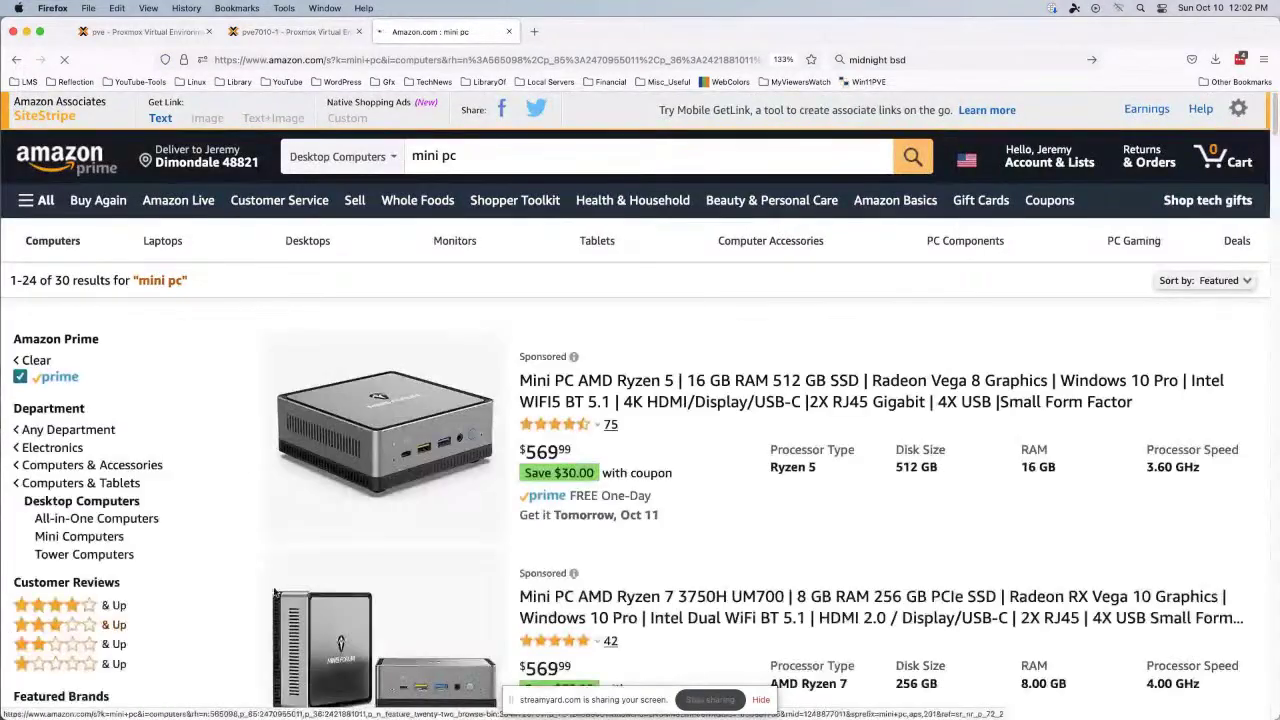
{"action": "scroll", "coordinate": [97, 500], "scroll_direction": "down", "scroll_amount": 5}
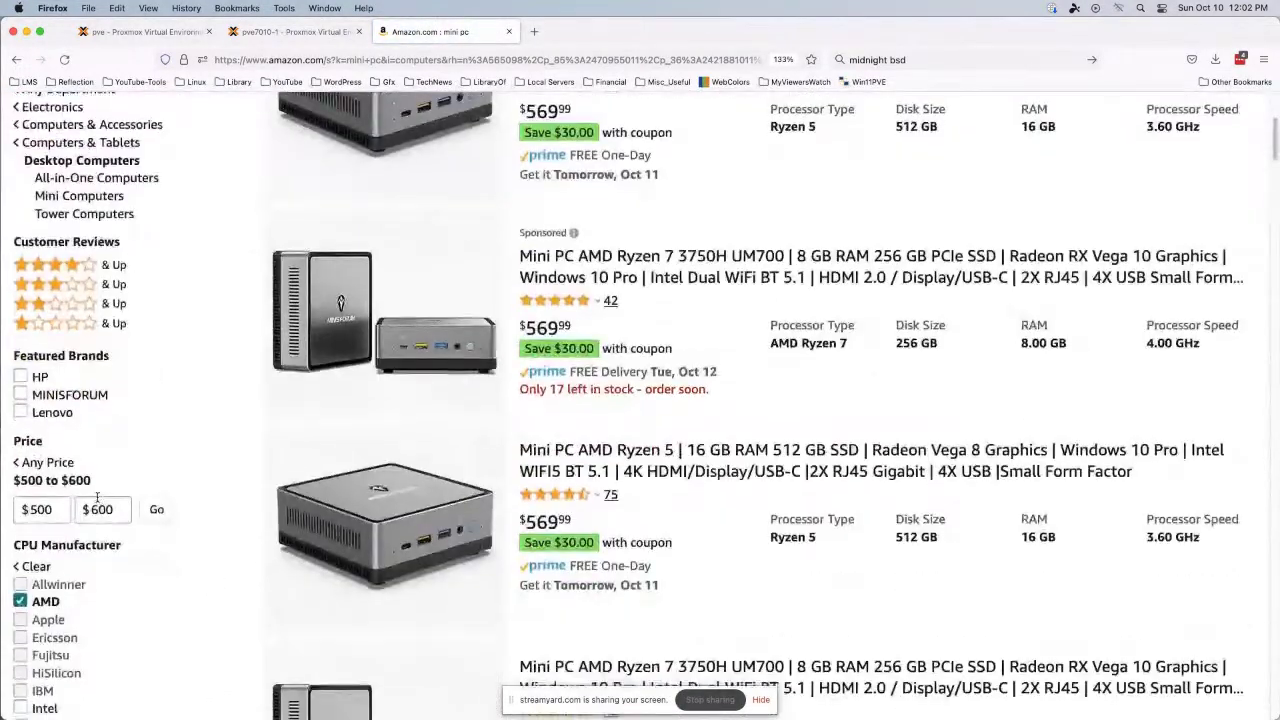
{"action": "scroll", "coordinate": [100, 470], "scroll_direction": "down", "scroll_amount": 2}
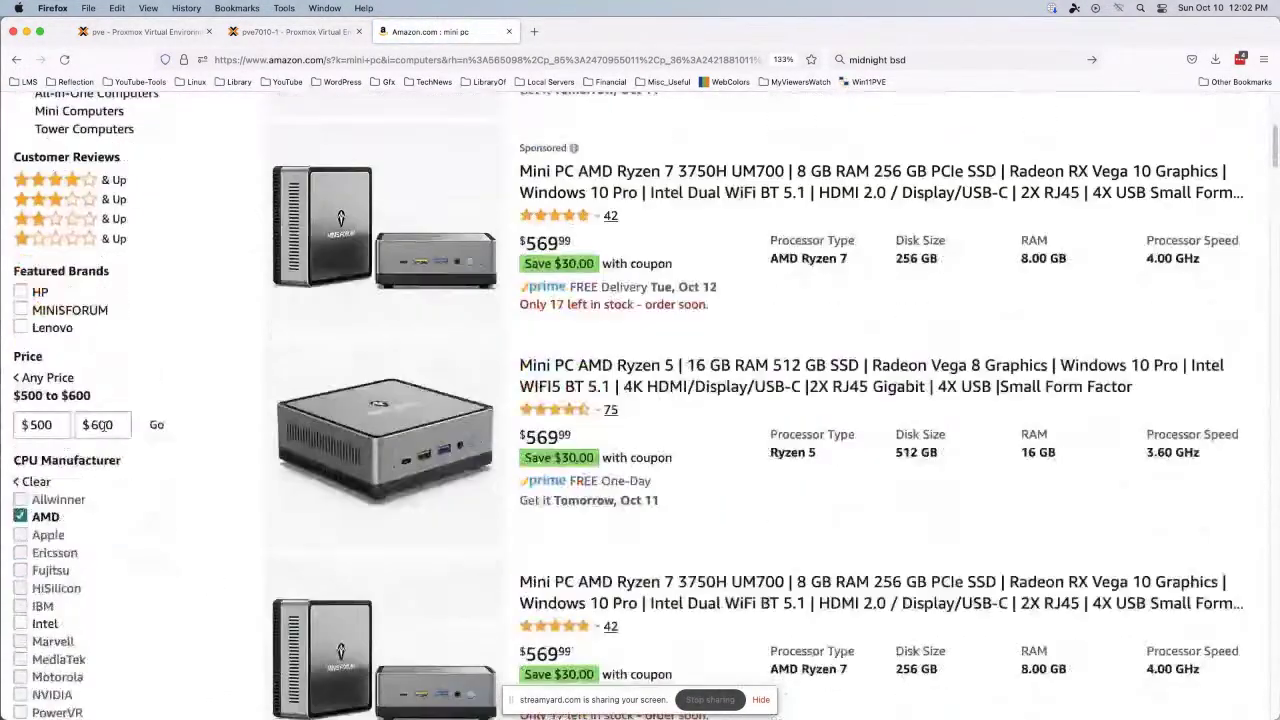
{"action": "left_click", "coordinate": [40, 378]}
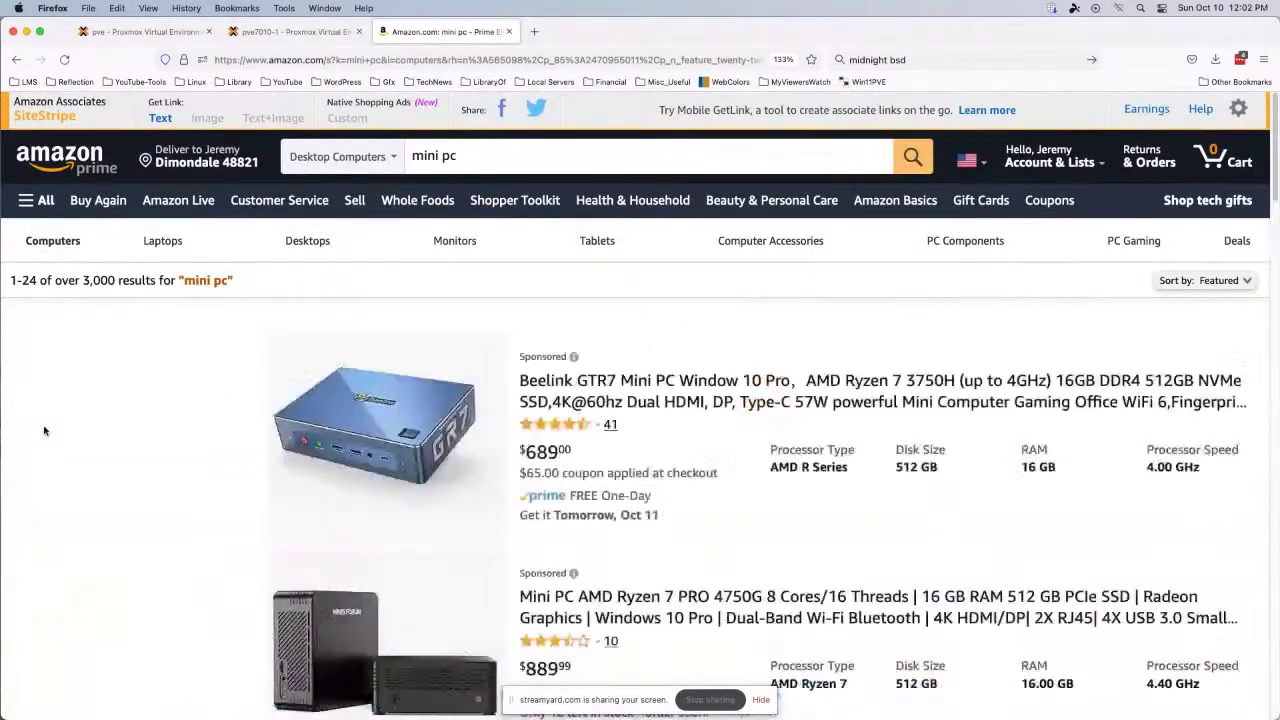
{"action": "scroll", "coordinate": [93, 455], "scroll_direction": "down", "scroll_amount": 5}
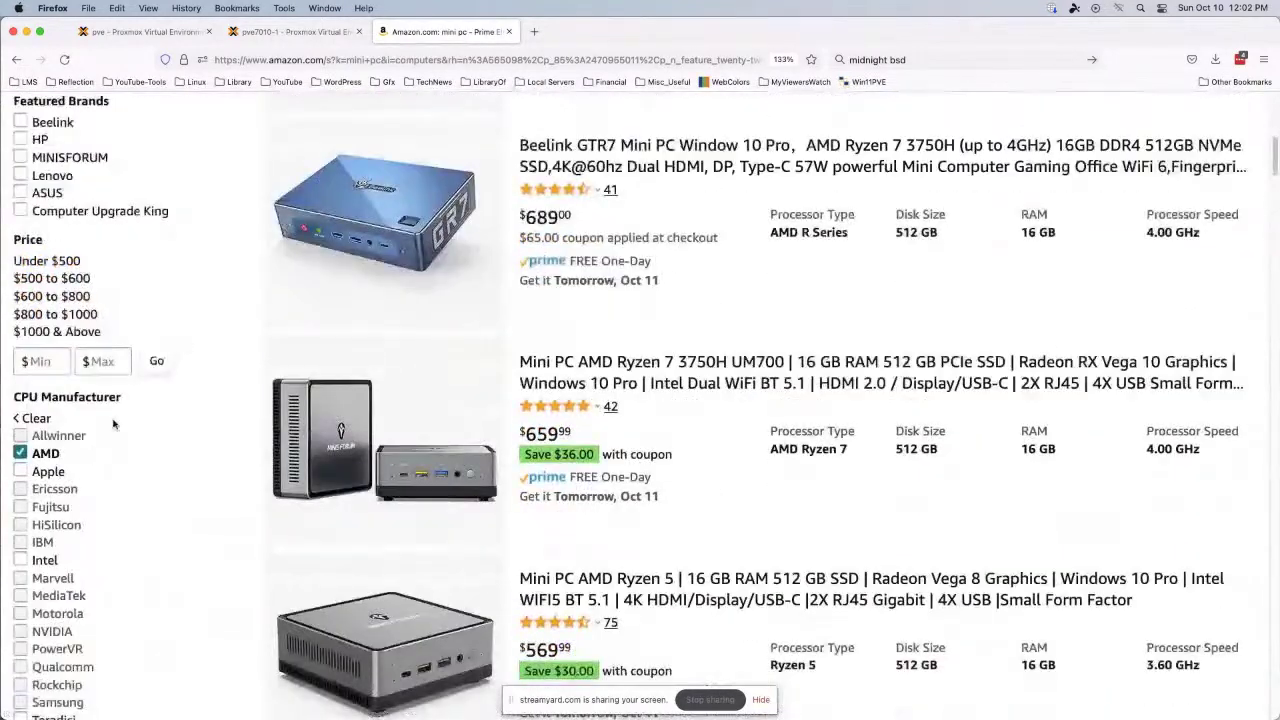
{"action": "left_click", "coordinate": [32, 262]}
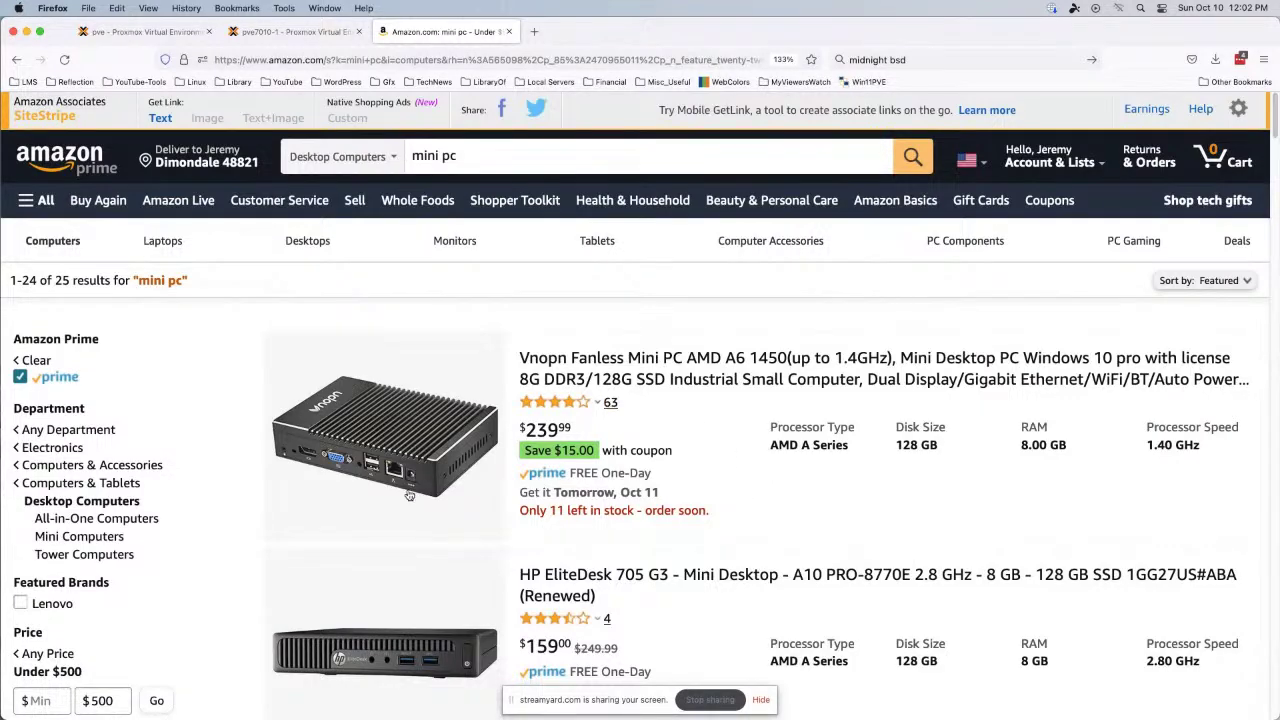
Examine the prices, processors, memory and disk sizes of the AMD mini PCs under $500.
{"action": "scroll", "coordinate": [684, 499], "scroll_direction": "down", "scroll_amount": 3}
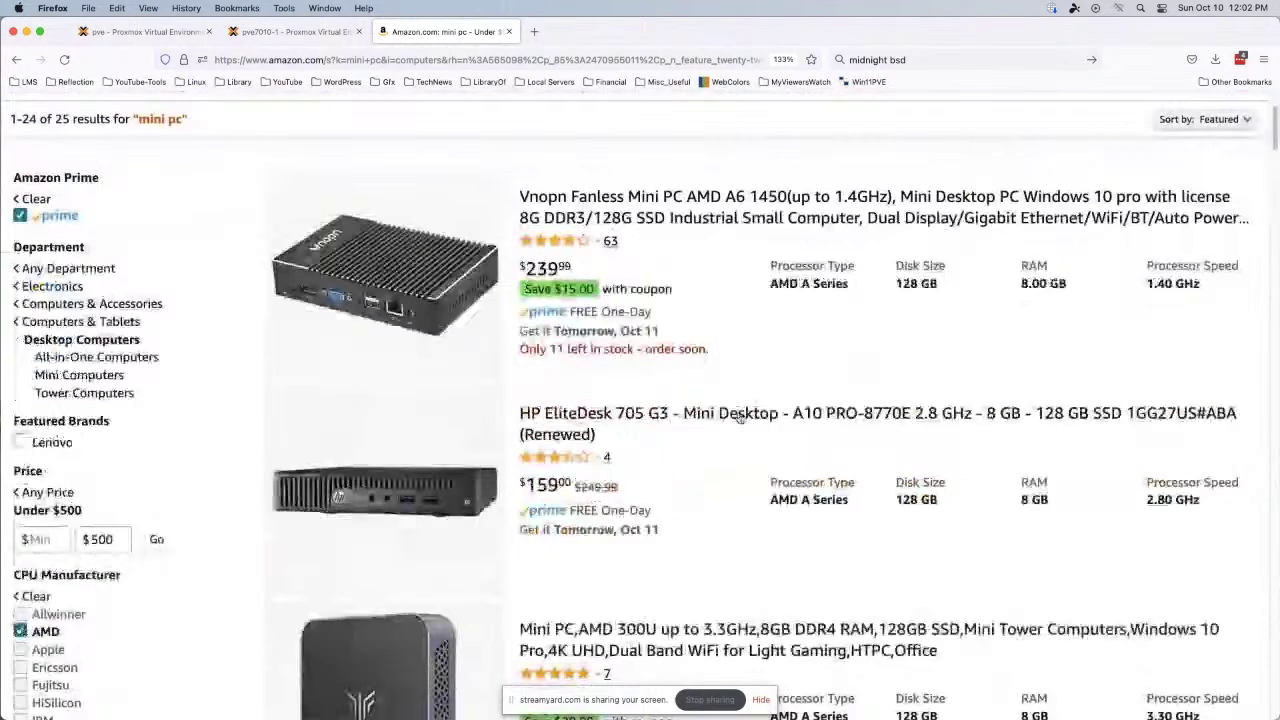
{"action": "scroll", "coordinate": [703, 348], "scroll_direction": "down", "scroll_amount": 3}
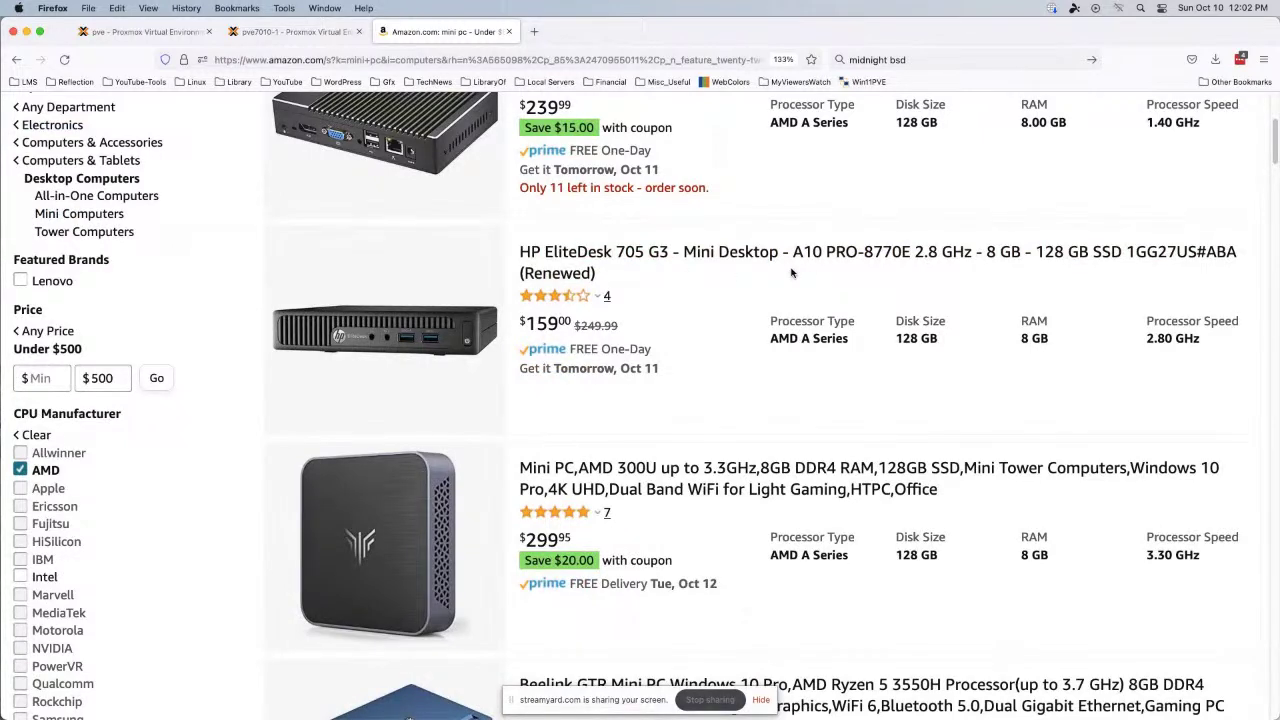
{"action": "scroll", "coordinate": [715, 316], "scroll_direction": "down", "scroll_amount": 1}
{"action": "scroll", "coordinate": [715, 316], "scroll_direction": "down", "scroll_amount": 1}
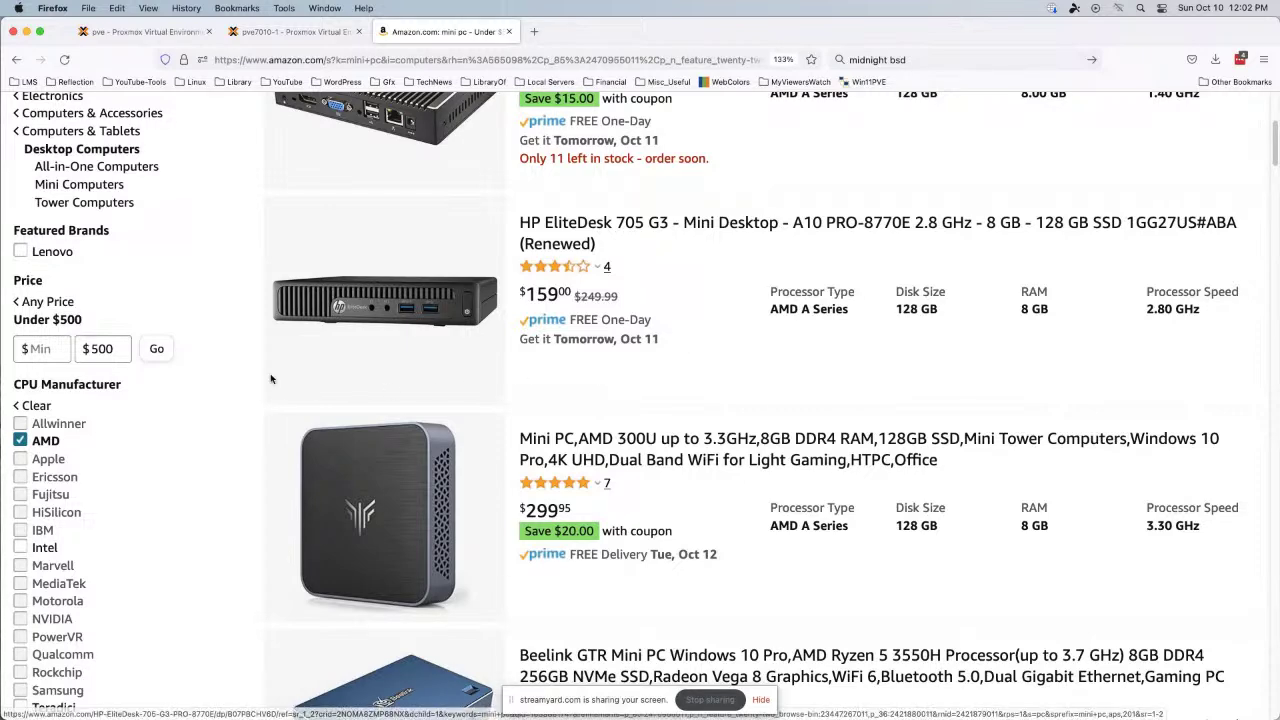
{"action": "scroll", "coordinate": [262, 378], "scroll_direction": "down", "scroll_amount": 3}
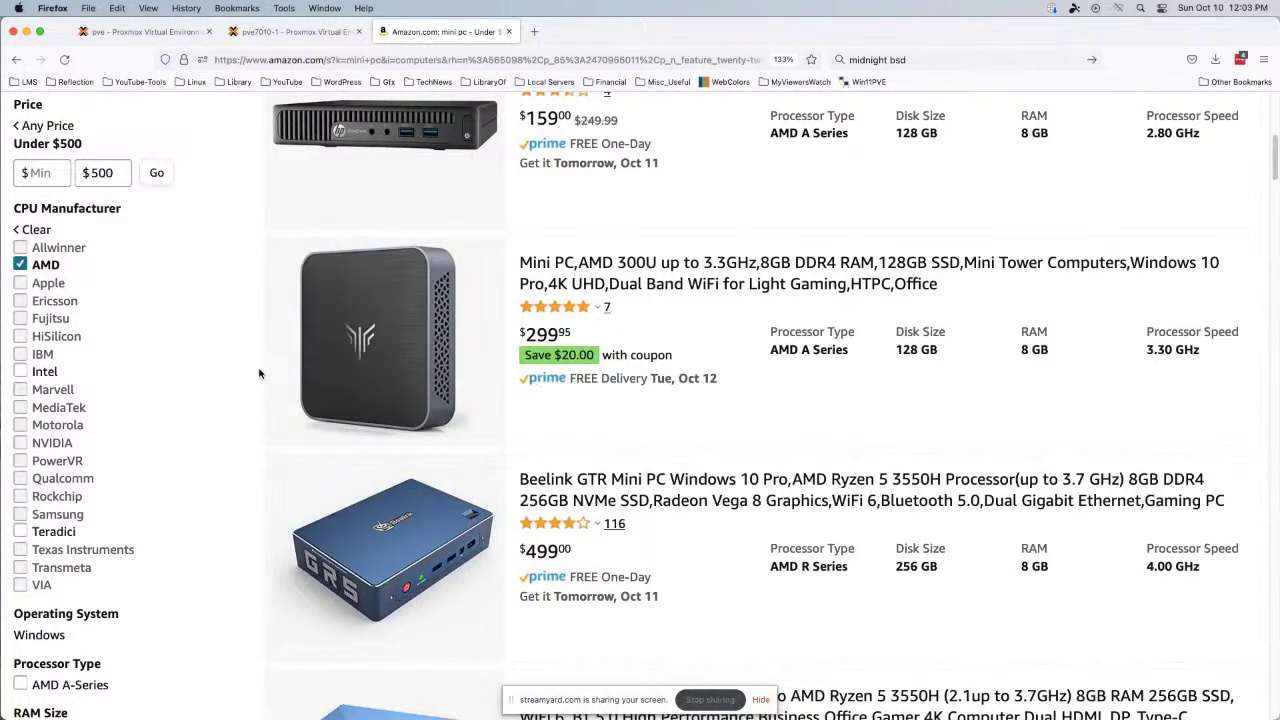
{"action": "scroll", "coordinate": [493, 364], "scroll_direction": "down", "scroll_amount": 3}
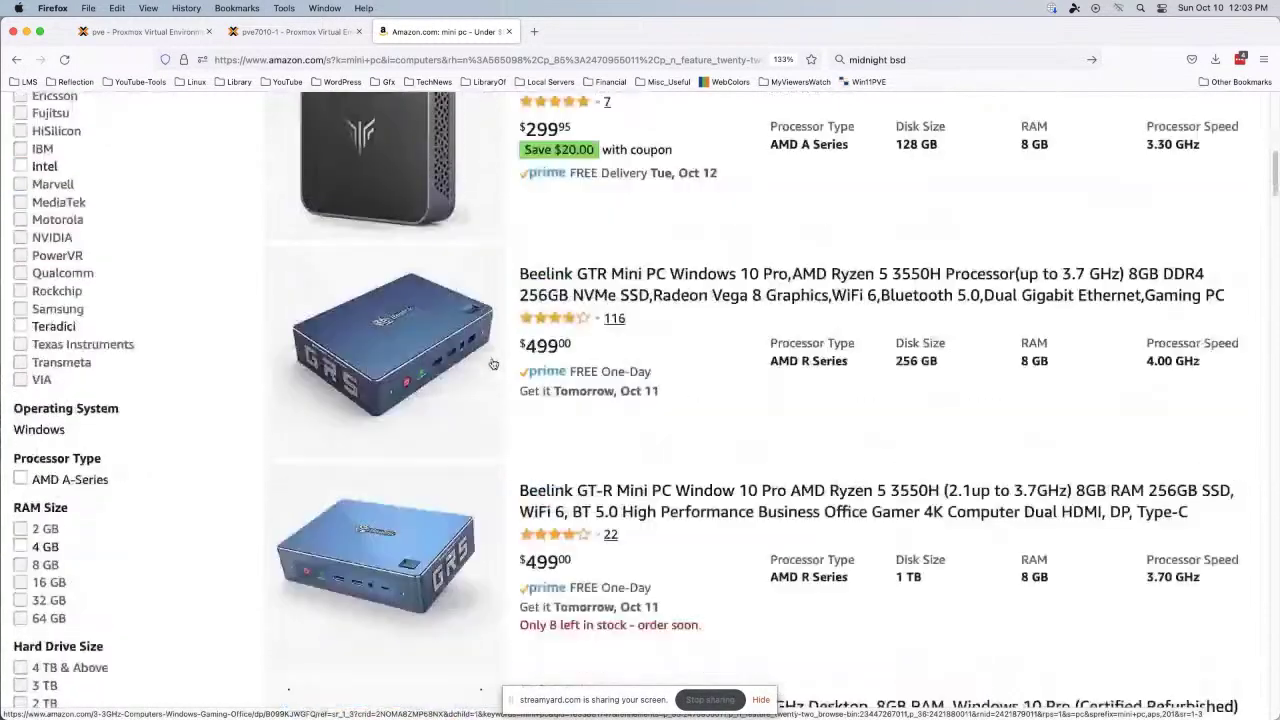
{"action": "scroll", "coordinate": [700, 440], "scroll_direction": "down", "scroll_amount": 3}
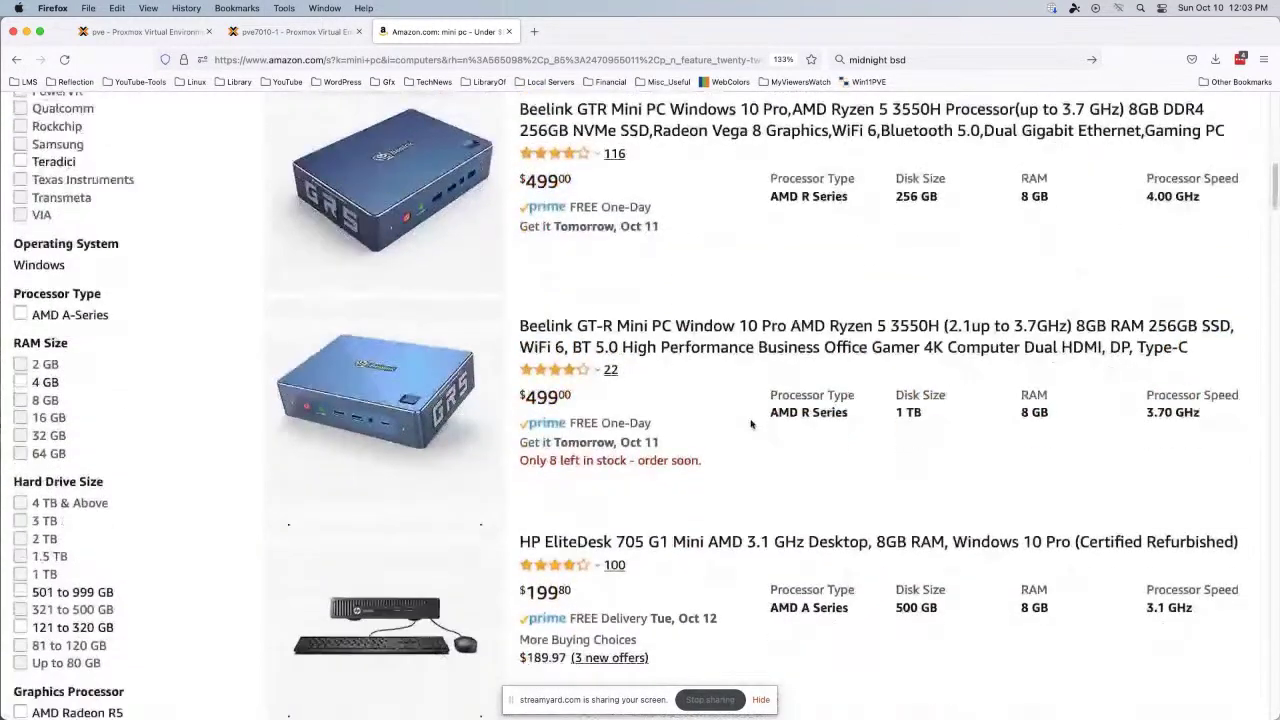
Examine the Beelink, HP and Lenovo listings through the rest of the first results page for AMD PCs under $500.
{"action": "scroll", "coordinate": [751, 424], "scroll_direction": "up", "scroll_amount": 6}
{"action": "scroll", "coordinate": [737, 371], "scroll_direction": "down", "scroll_amount": 5}
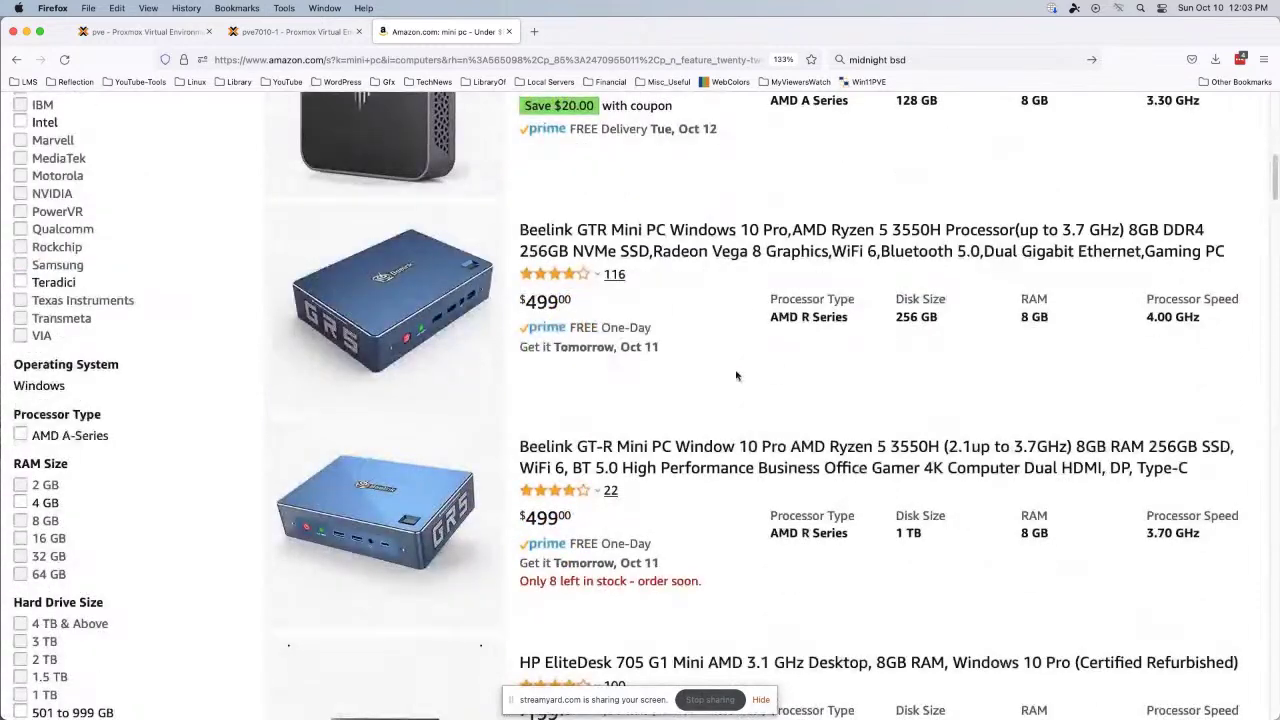
{"action": "scroll", "coordinate": [677, 355], "scroll_direction": "down", "scroll_amount": 3}
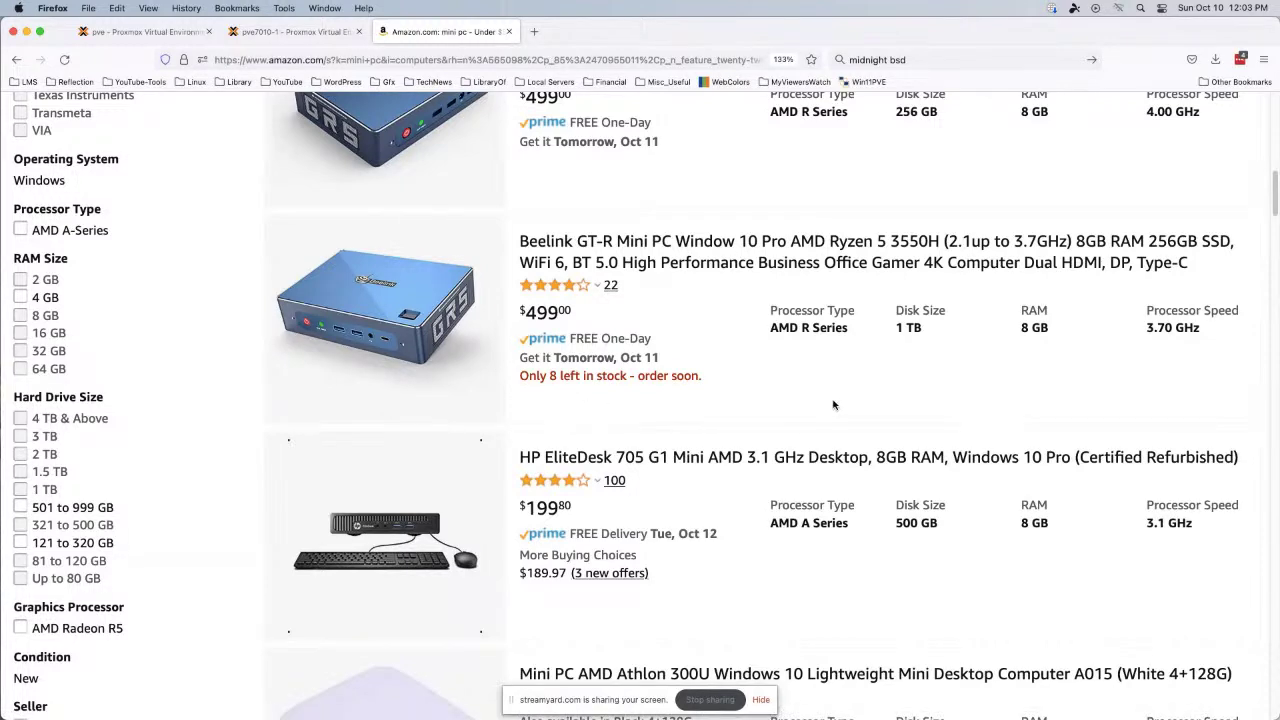
{"action": "scroll", "coordinate": [833, 405], "scroll_direction": "down", "scroll_amount": 1}
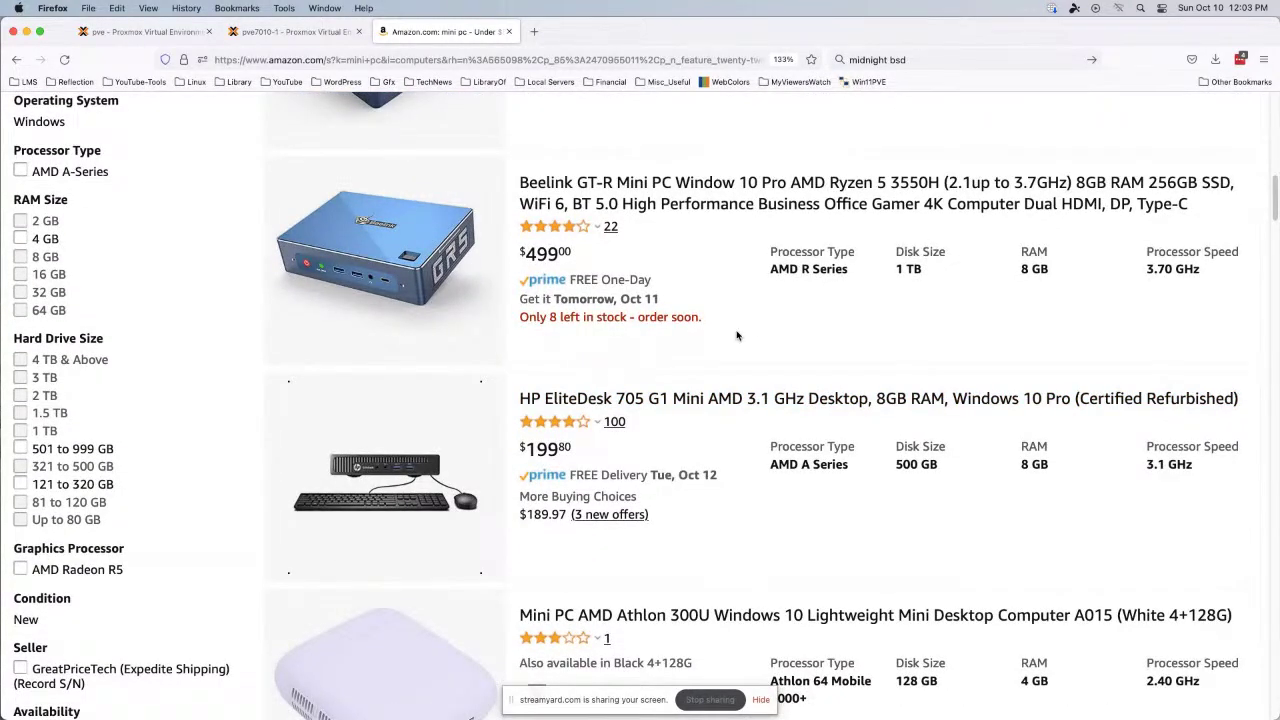
{"action": "scroll", "coordinate": [737, 335], "scroll_direction": "down", "scroll_amount": 3}
{"action": "scroll", "coordinate": [739, 333], "scroll_direction": "down", "scroll_amount": 5}
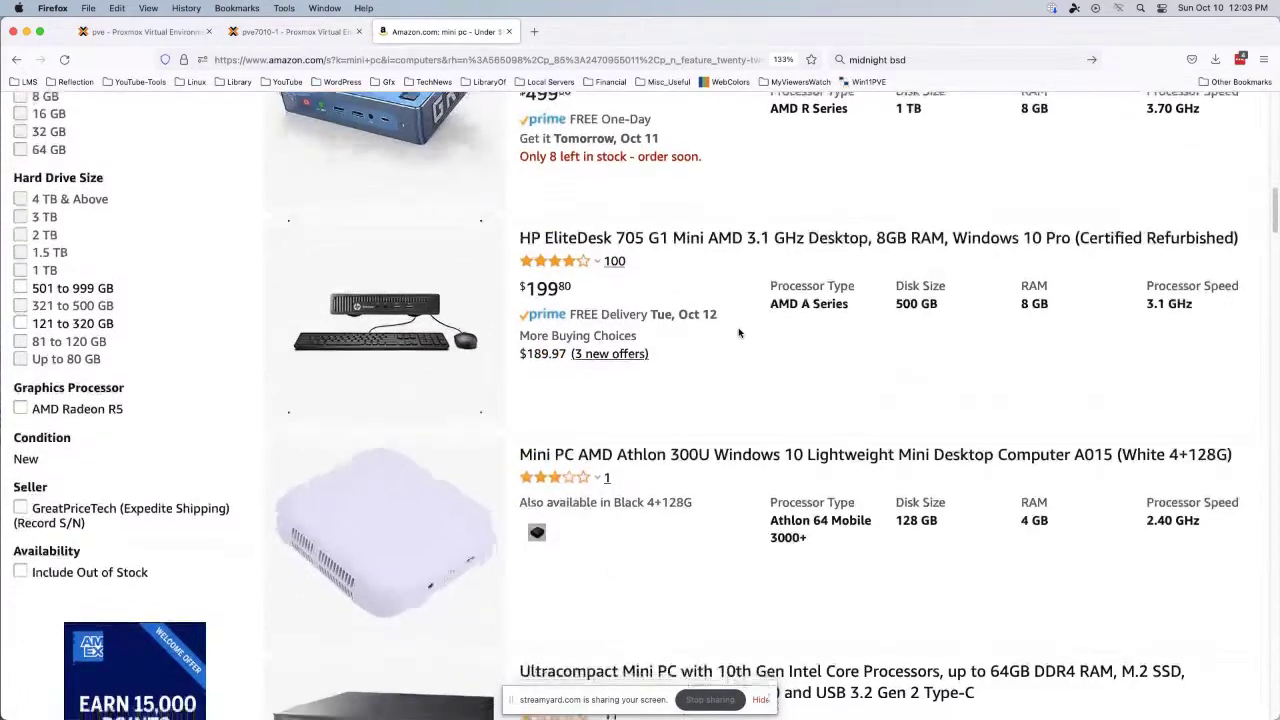
{"action": "scroll", "coordinate": [740, 333], "scroll_direction": "down", "scroll_amount": 12}
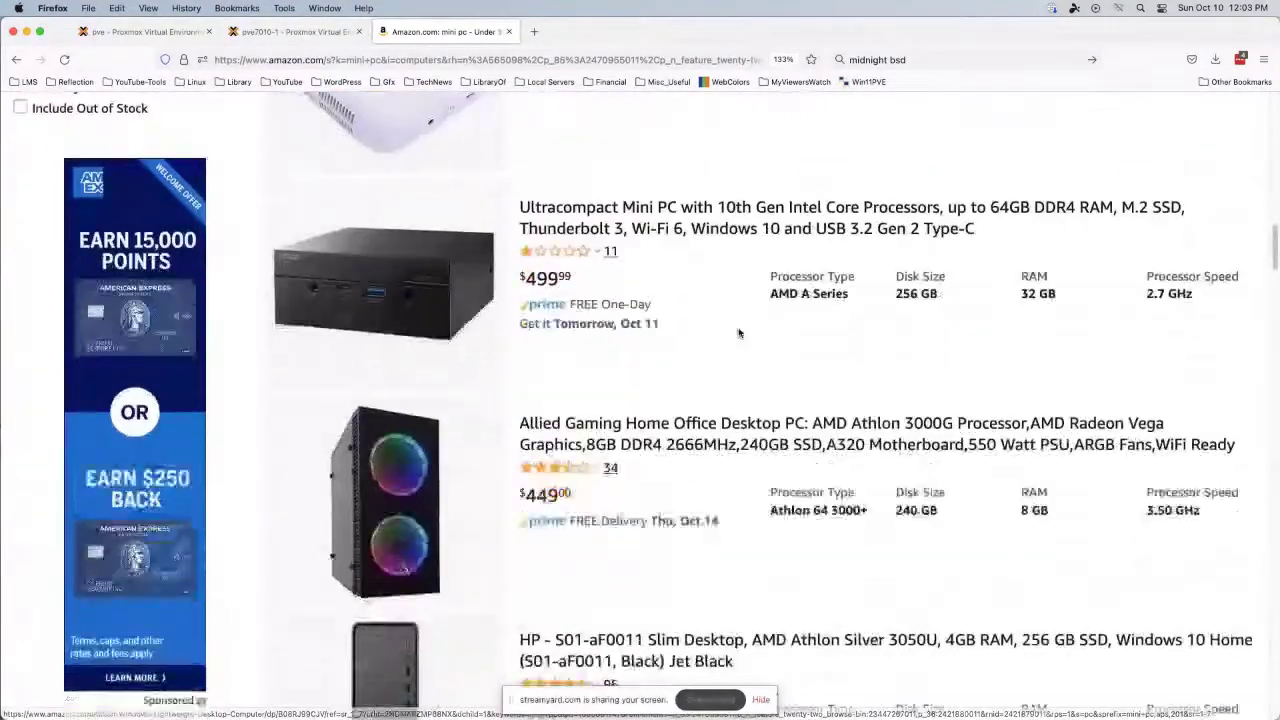
{"action": "scroll", "coordinate": [740, 333], "scroll_direction": "down", "scroll_amount": 8}
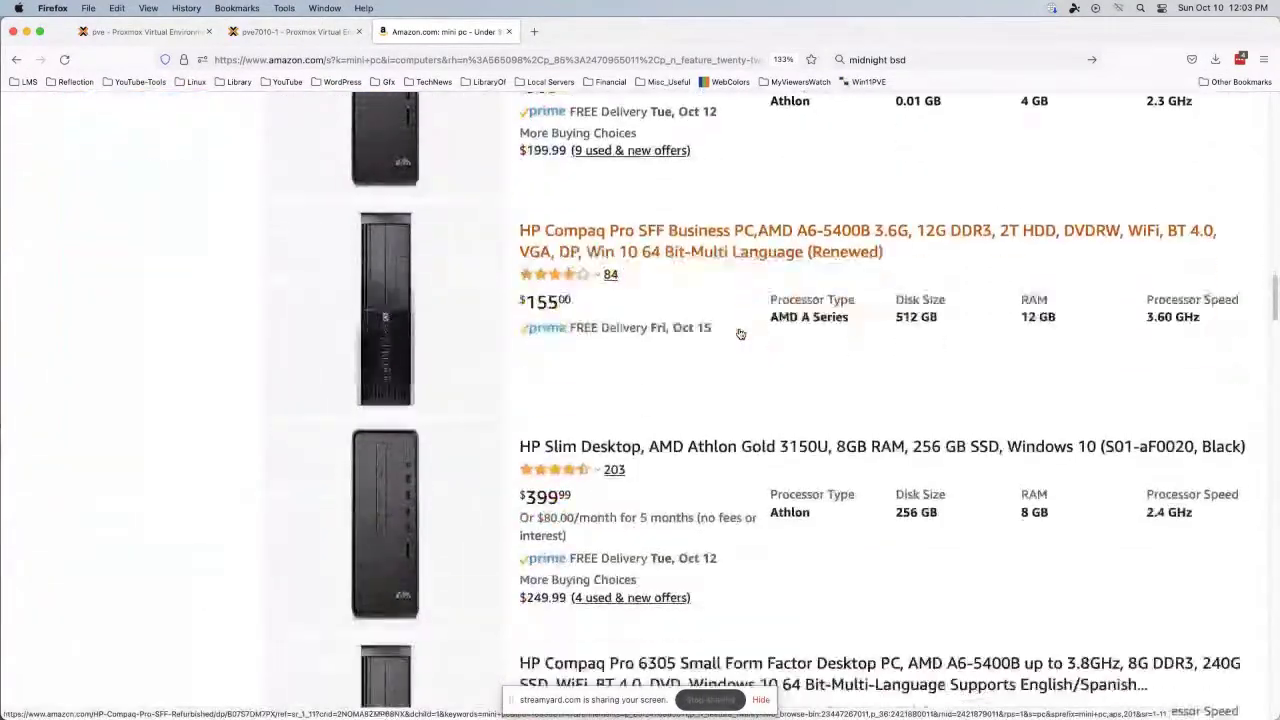
{"action": "scroll", "coordinate": [740, 333], "scroll_direction": "down", "scroll_amount": 3}
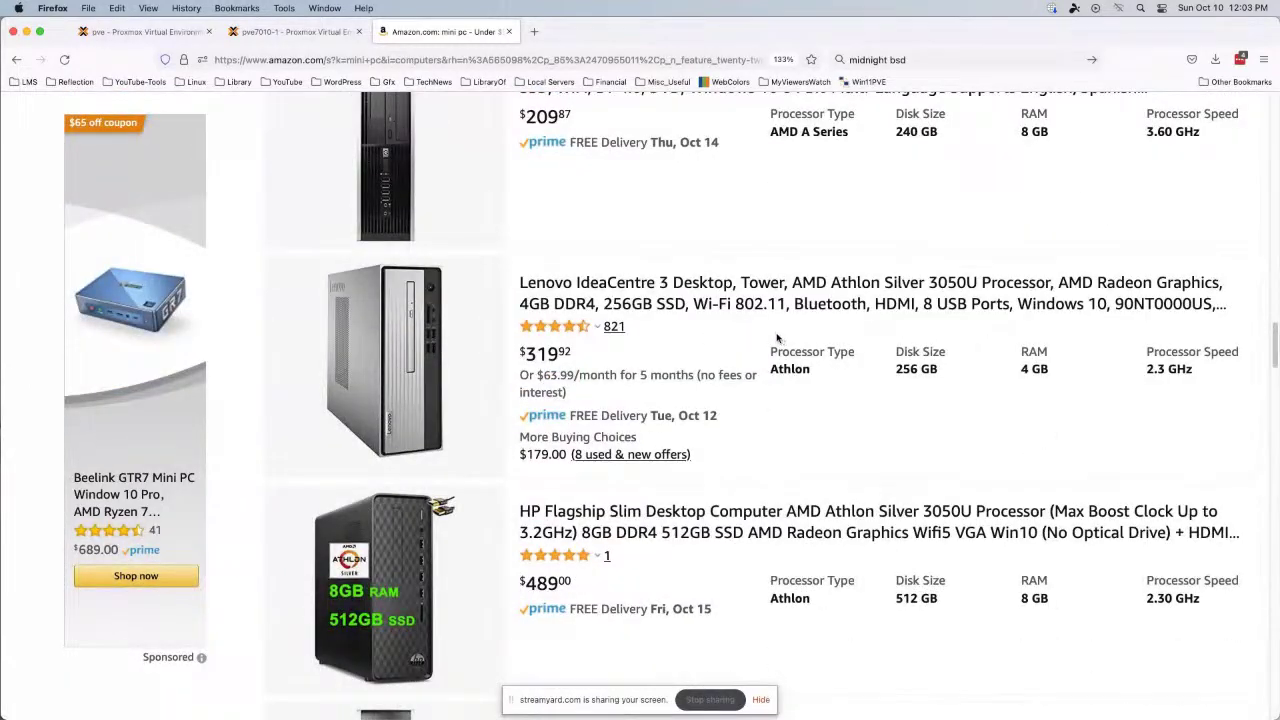
{"action": "scroll", "coordinate": [744, 347], "scroll_direction": "down", "scroll_amount": 4}
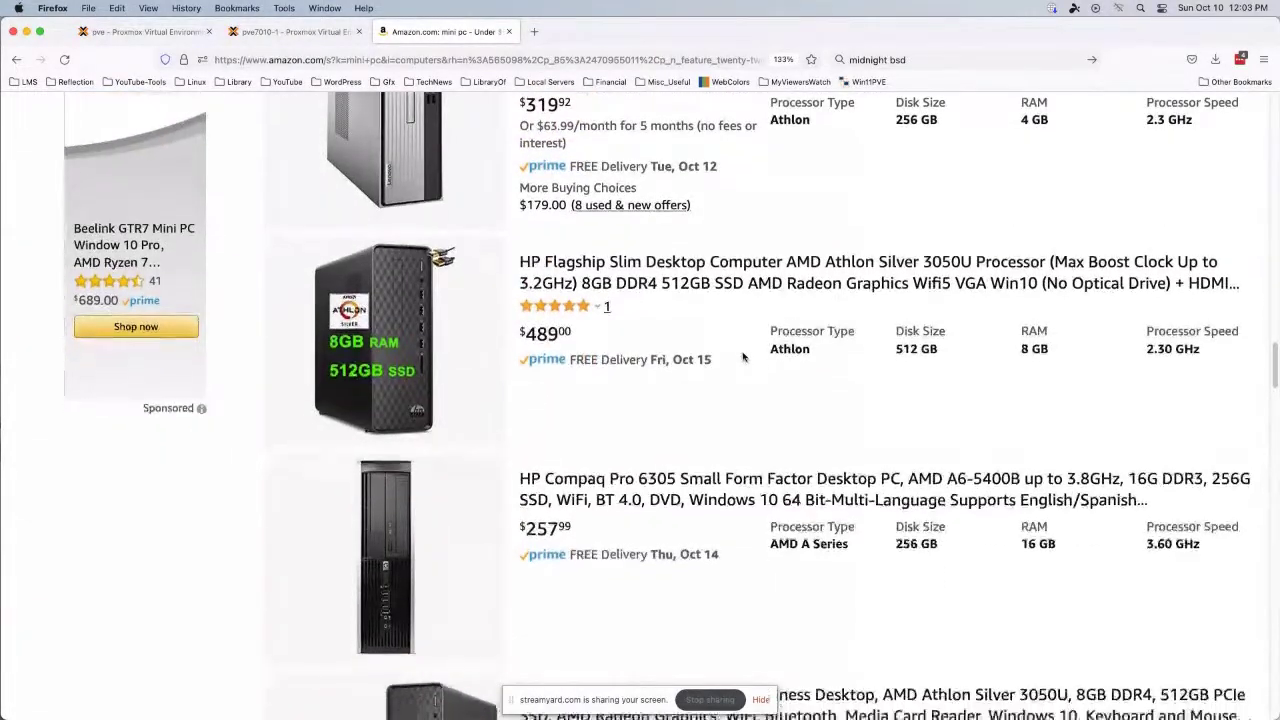
{"action": "scroll", "coordinate": [742, 348], "scroll_direction": "down", "scroll_amount": 3}
{"action": "scroll", "coordinate": [745, 340], "scroll_direction": "down", "scroll_amount": 4}
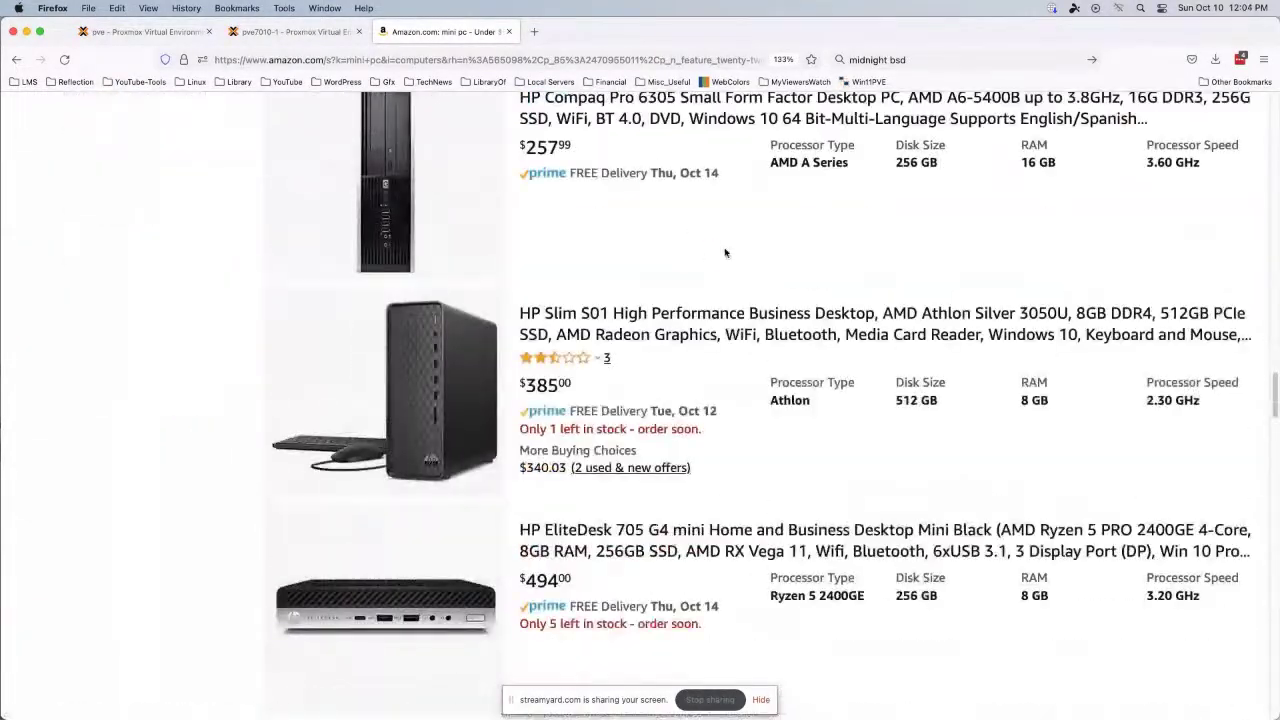
{"action": "scroll", "coordinate": [720, 300], "scroll_direction": "down", "scroll_amount": 8}
{"action": "scroll", "coordinate": [739, 366], "scroll_direction": "down", "scroll_amount": 17}
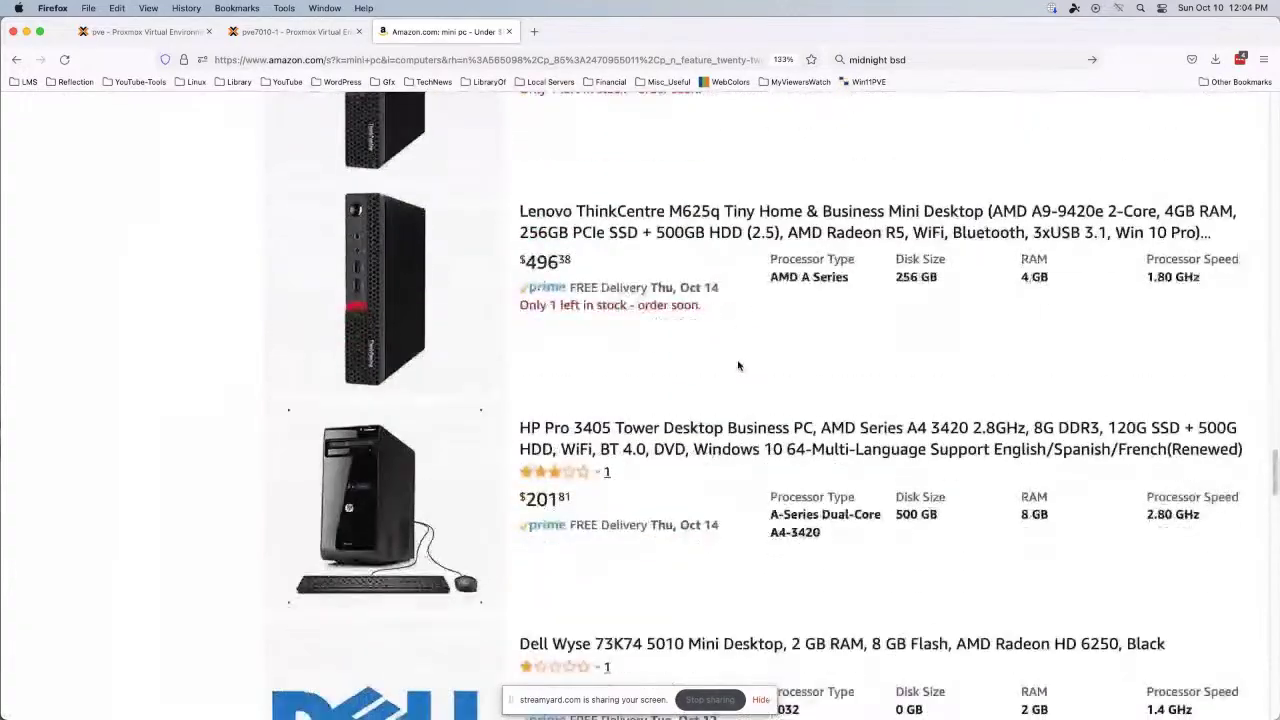
{"action": "scroll", "coordinate": [740, 362], "scroll_direction": "down", "scroll_amount": 2}
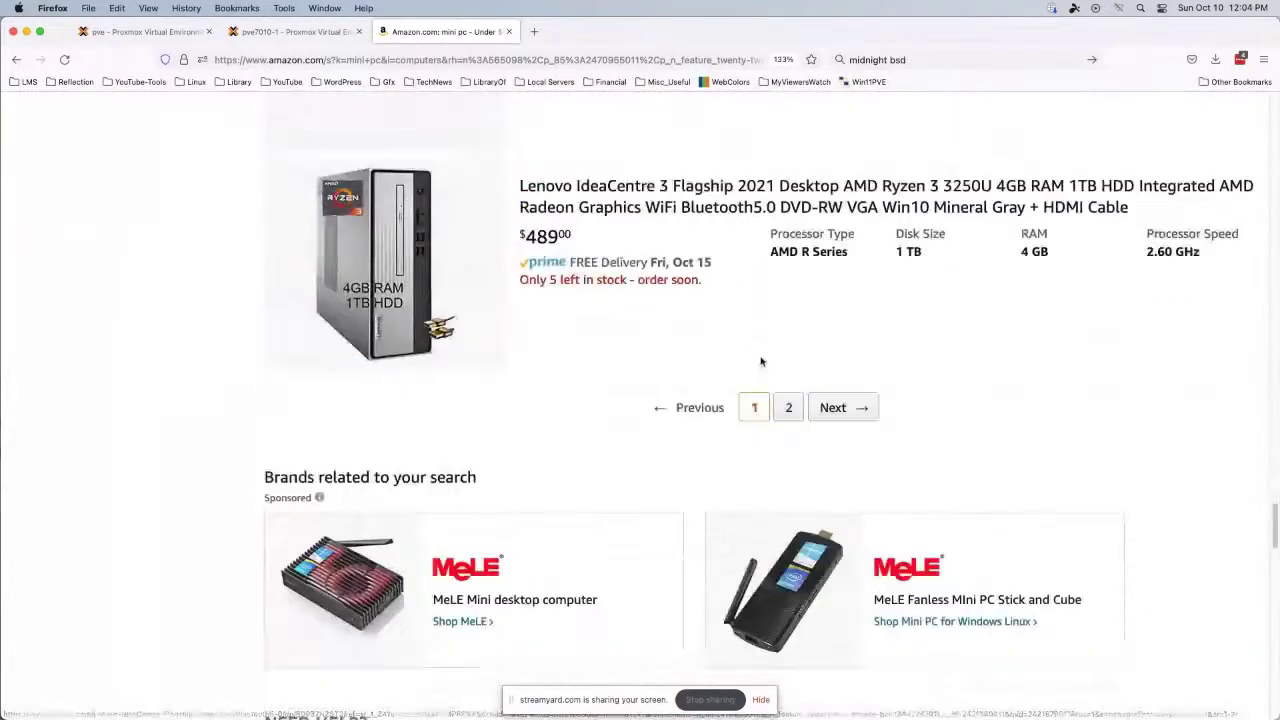
Open the second page of the AMD results under $500 and review its listings and available filters.
{"action": "left_click", "coordinate": [829, 406]}
{"action": "scroll", "coordinate": [712, 392], "scroll_direction": "down", "scroll_amount": 4}
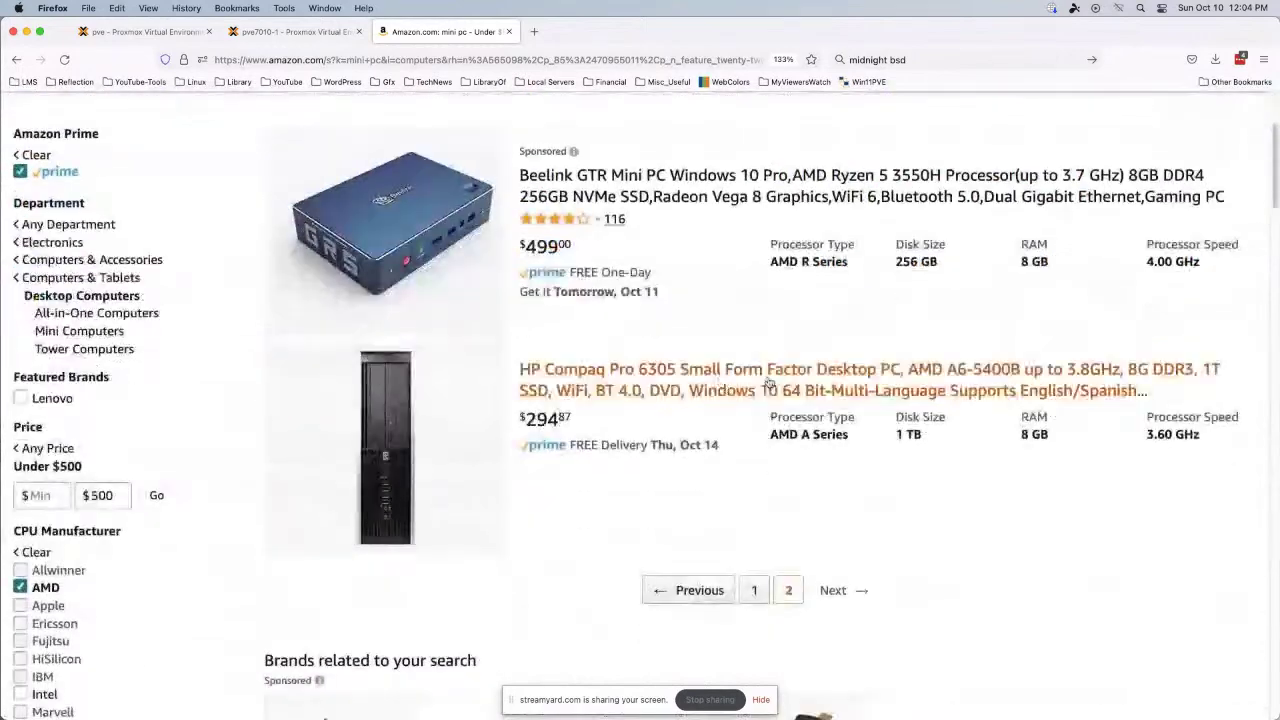
{"action": "scroll", "coordinate": [36, 448], "scroll_direction": "down", "scroll_amount": 8}
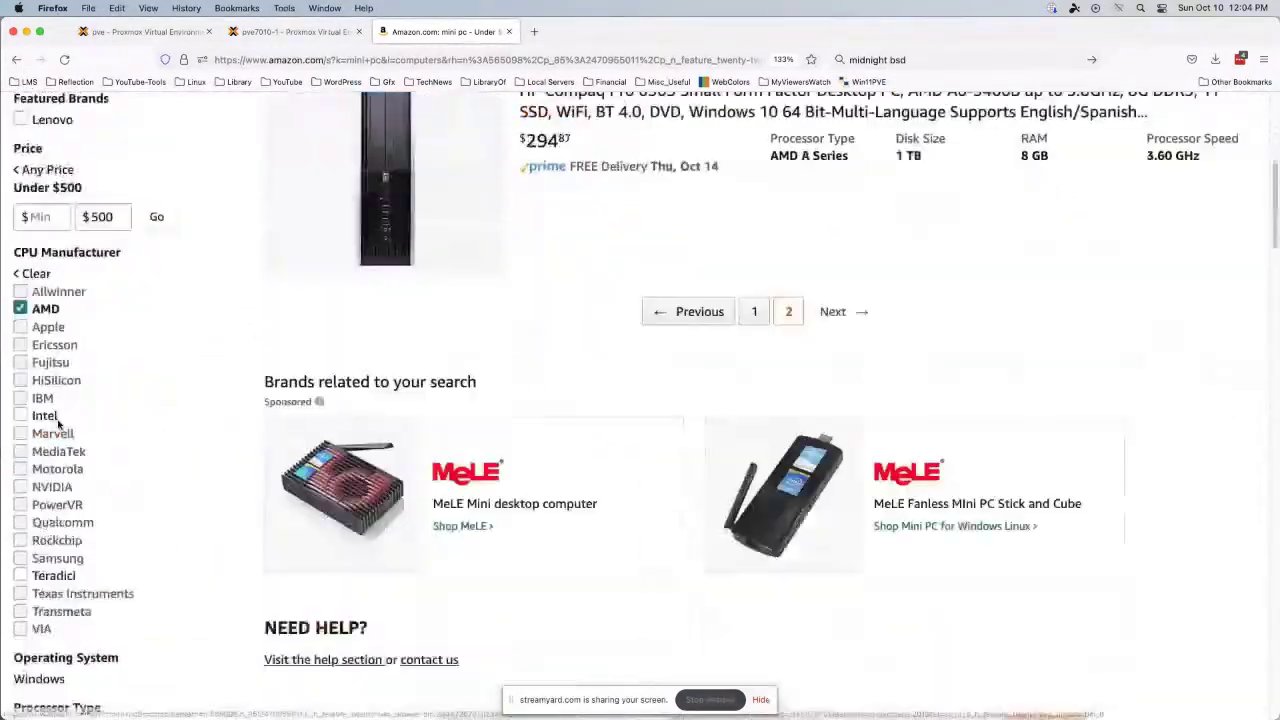
{"action": "scroll", "coordinate": [116, 427], "scroll_direction": "down", "scroll_amount": 6}
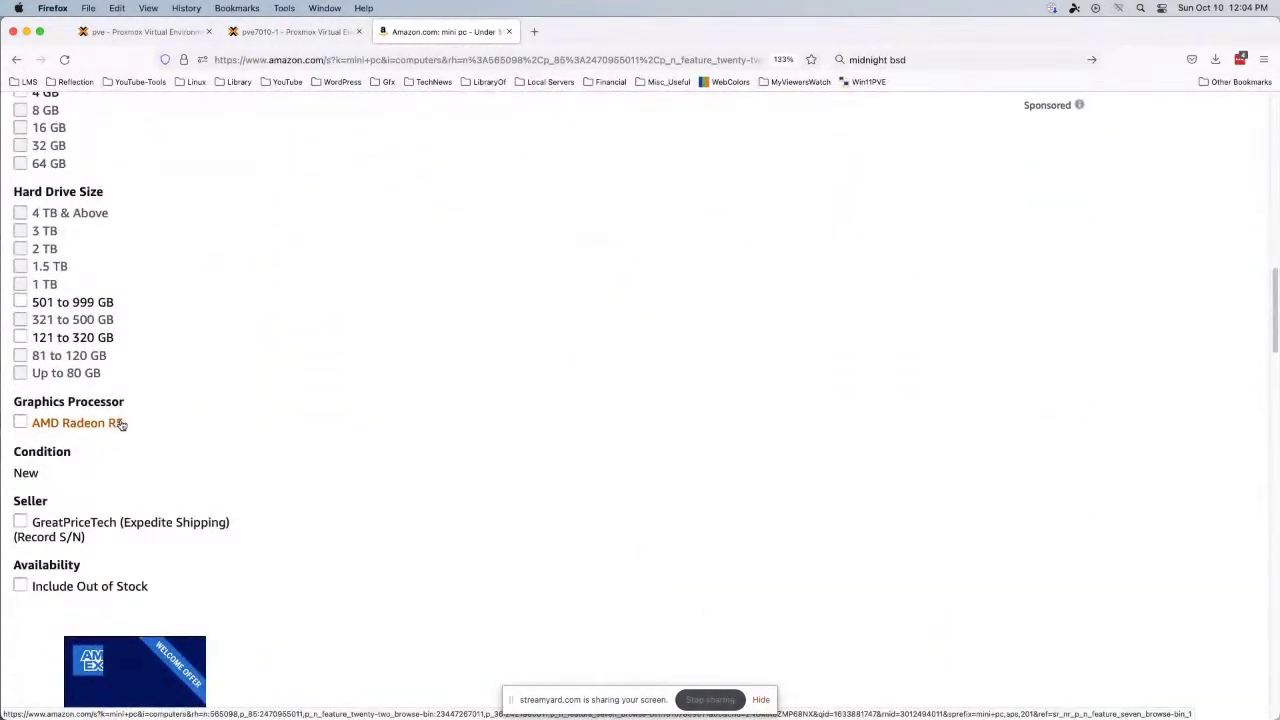
{"action": "scroll", "coordinate": [118, 425], "scroll_direction": "up", "scroll_amount": 7}
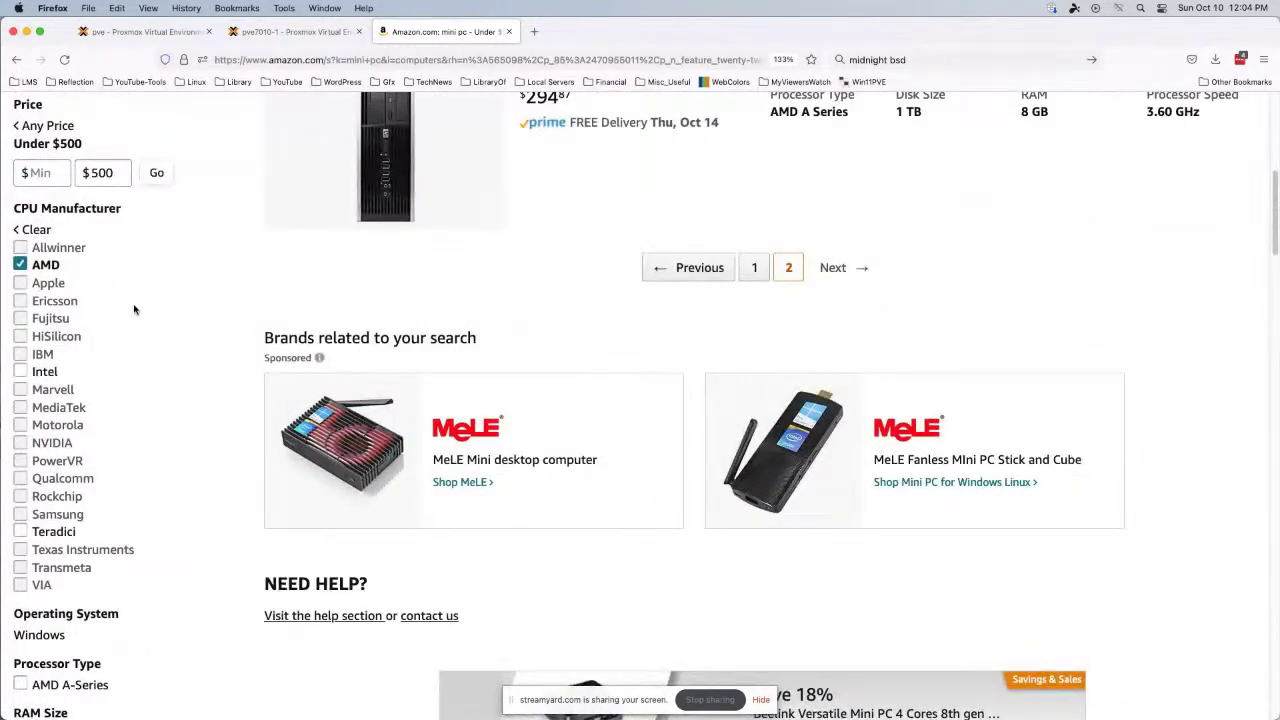
{"action": "scroll", "coordinate": [134, 309], "scroll_direction": "up", "scroll_amount": 4}
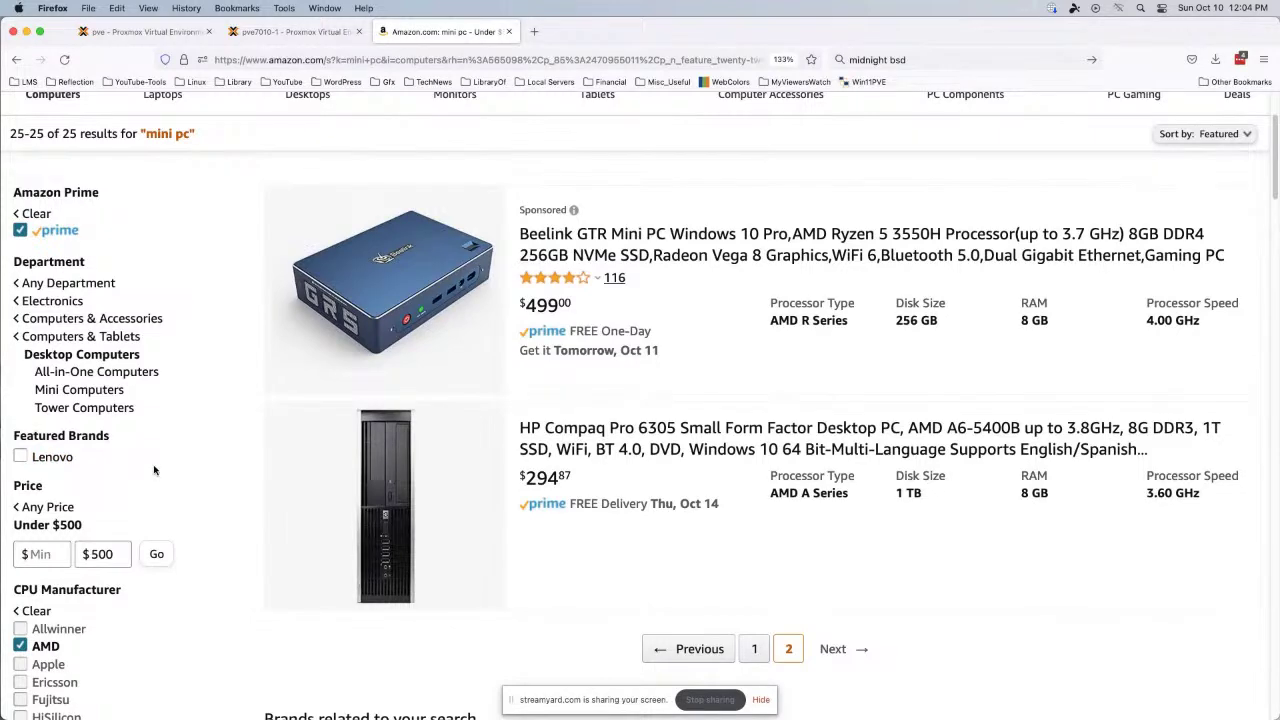
Change the Amazon desktop computer search to "minisforum pc".
{"action": "scroll", "coordinate": [155, 470], "scroll_direction": "up", "scroll_amount": 3}
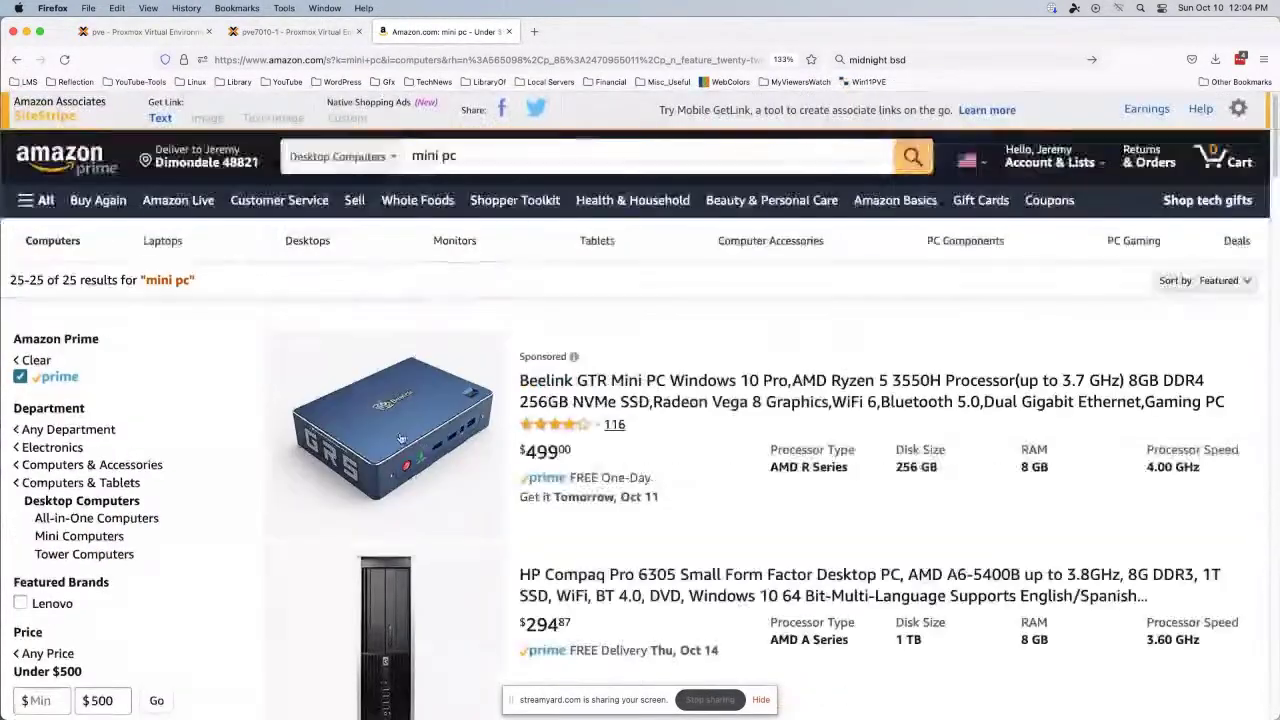
{"action": "left_click", "coordinate": [438, 152]}
{"action": "type", "text": "sforum"}
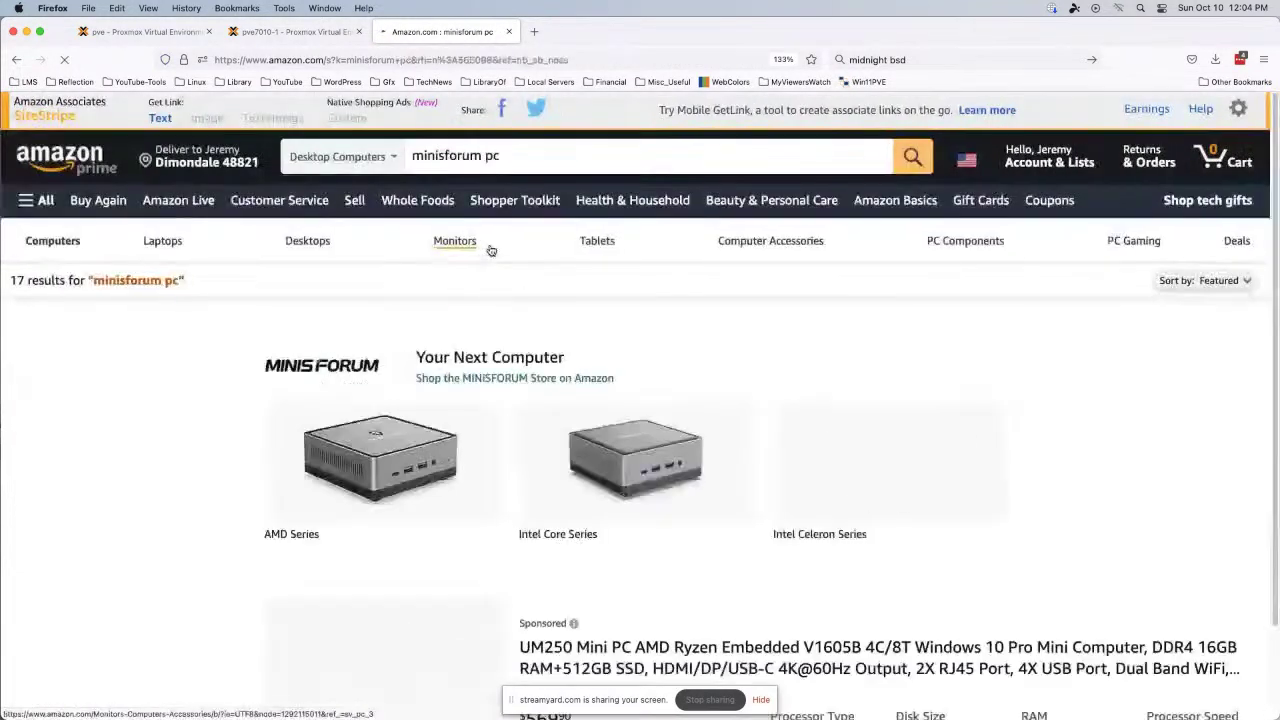
Compare the prices, coupons, processors, memory and disk sizes of the mini PCs in the Minisforum search results.
{"action": "scroll", "coordinate": [472, 448], "scroll_direction": "down", "scroll_amount": 3}
{"action": "scroll", "coordinate": [472, 448], "scroll_direction": "down", "scroll_amount": 2}
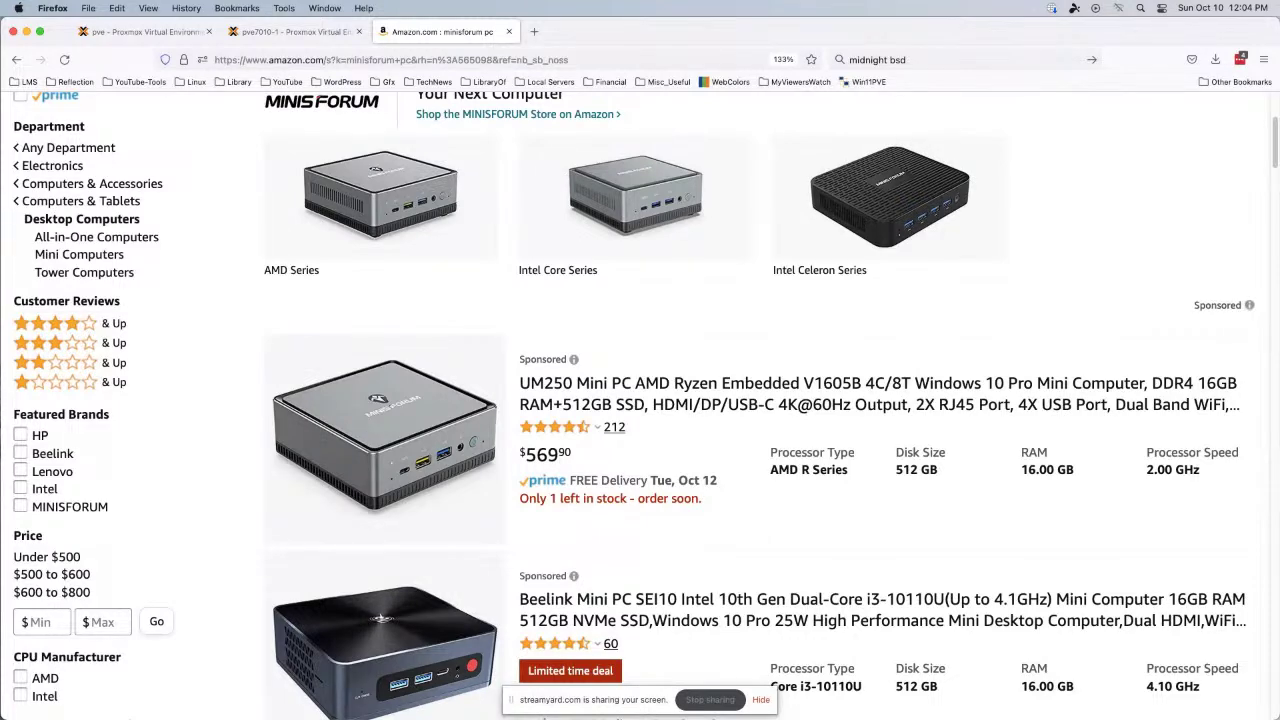
{"action": "scroll", "coordinate": [685, 435], "scroll_direction": "down", "scroll_amount": 6}
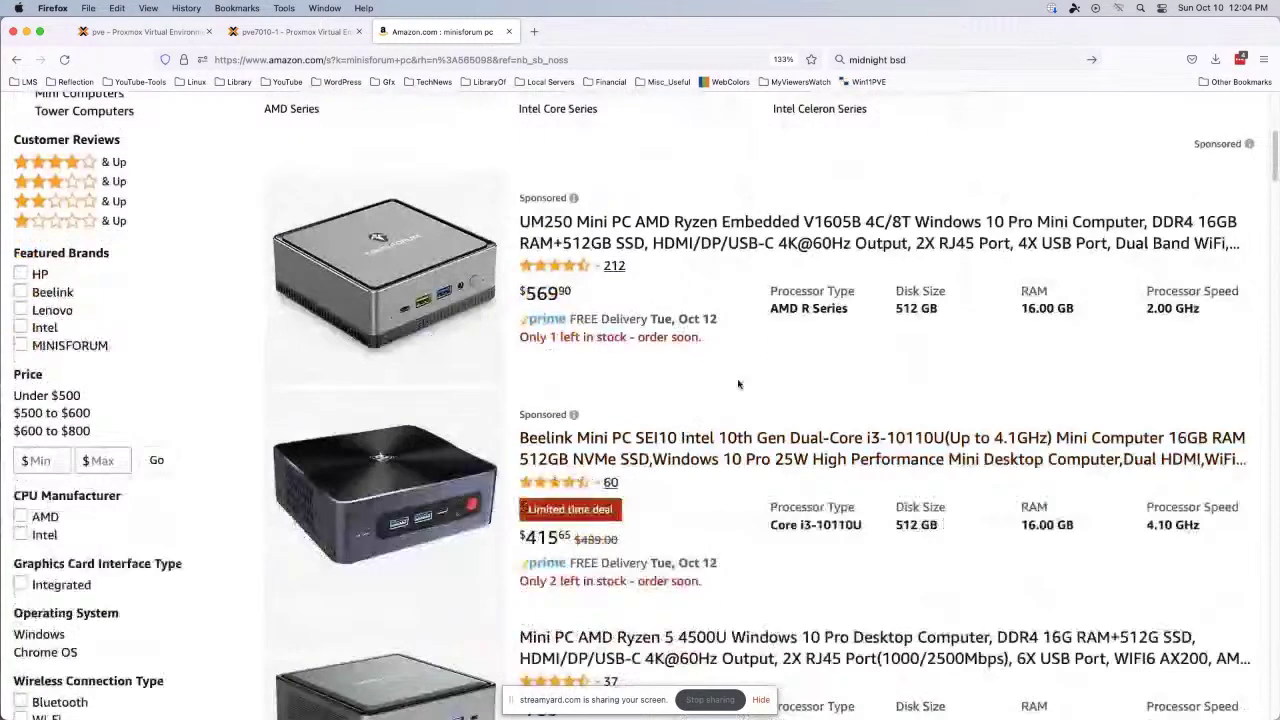
{"action": "scroll", "coordinate": [695, 255], "scroll_direction": "up", "scroll_amount": 2}
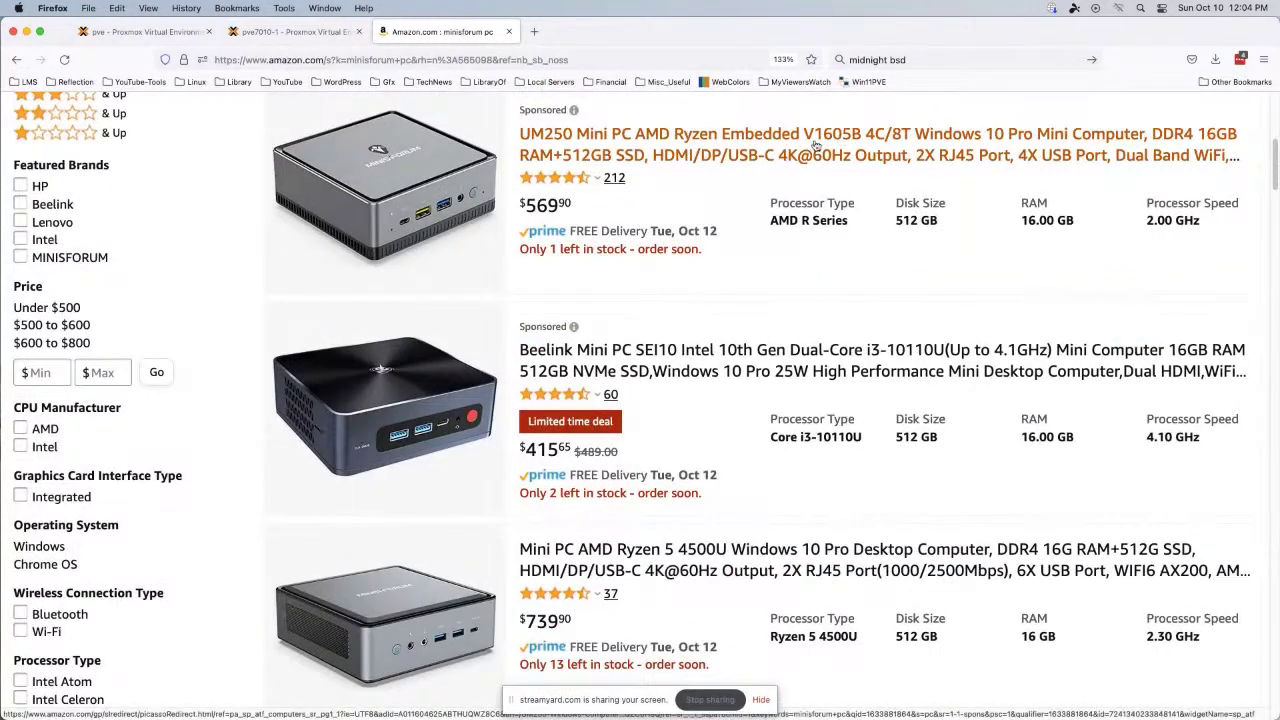
{"action": "scroll", "coordinate": [775, 263], "scroll_direction": "down", "scroll_amount": 2}
{"action": "scroll", "coordinate": [775, 263], "scroll_direction": "down", "scroll_amount": 4}
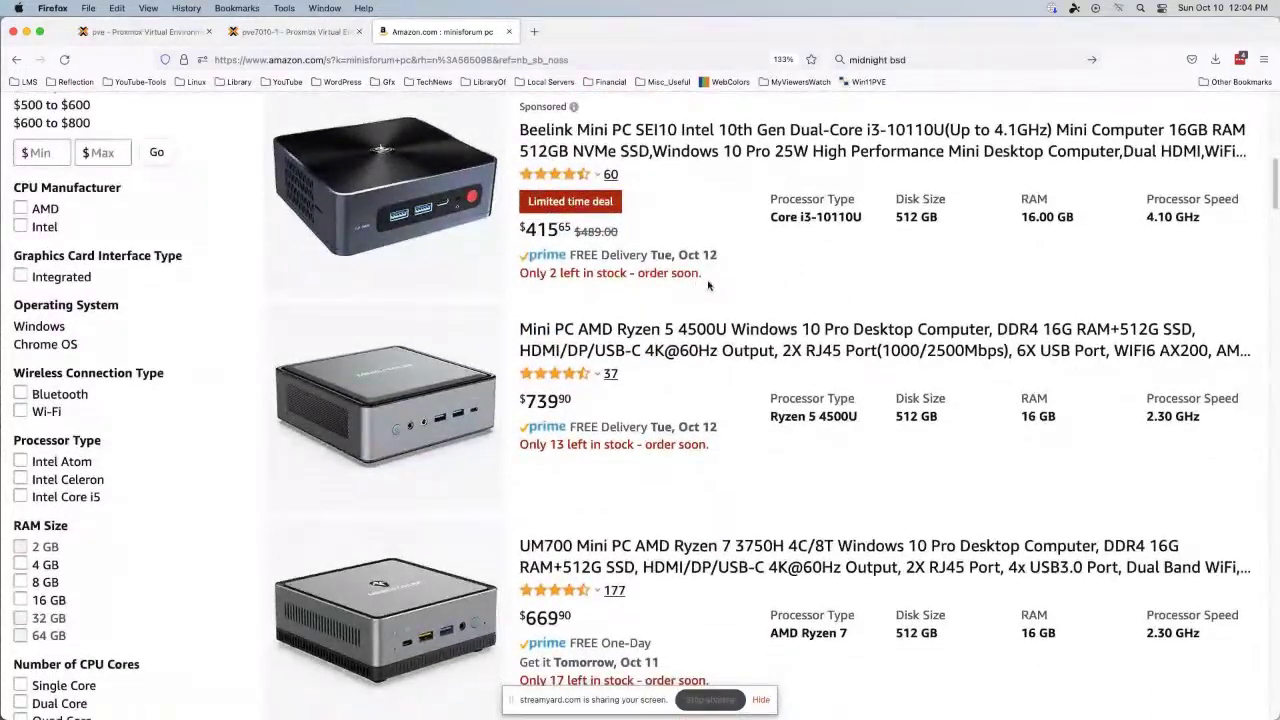
{"action": "scroll", "coordinate": [690, 286], "scroll_direction": "down", "scroll_amount": 8}
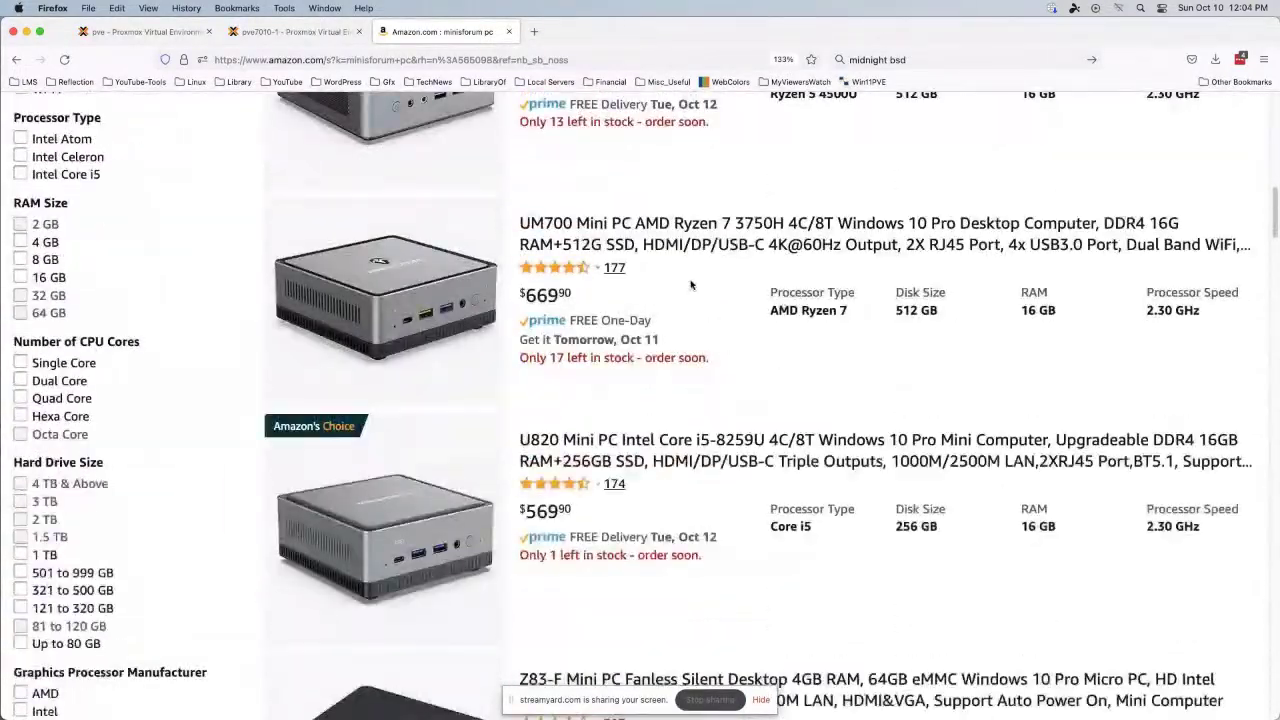
{"action": "scroll", "coordinate": [688, 280], "scroll_direction": "down", "scroll_amount": 4}
{"action": "scroll", "coordinate": [710, 280], "scroll_direction": "down", "scroll_amount": 4}
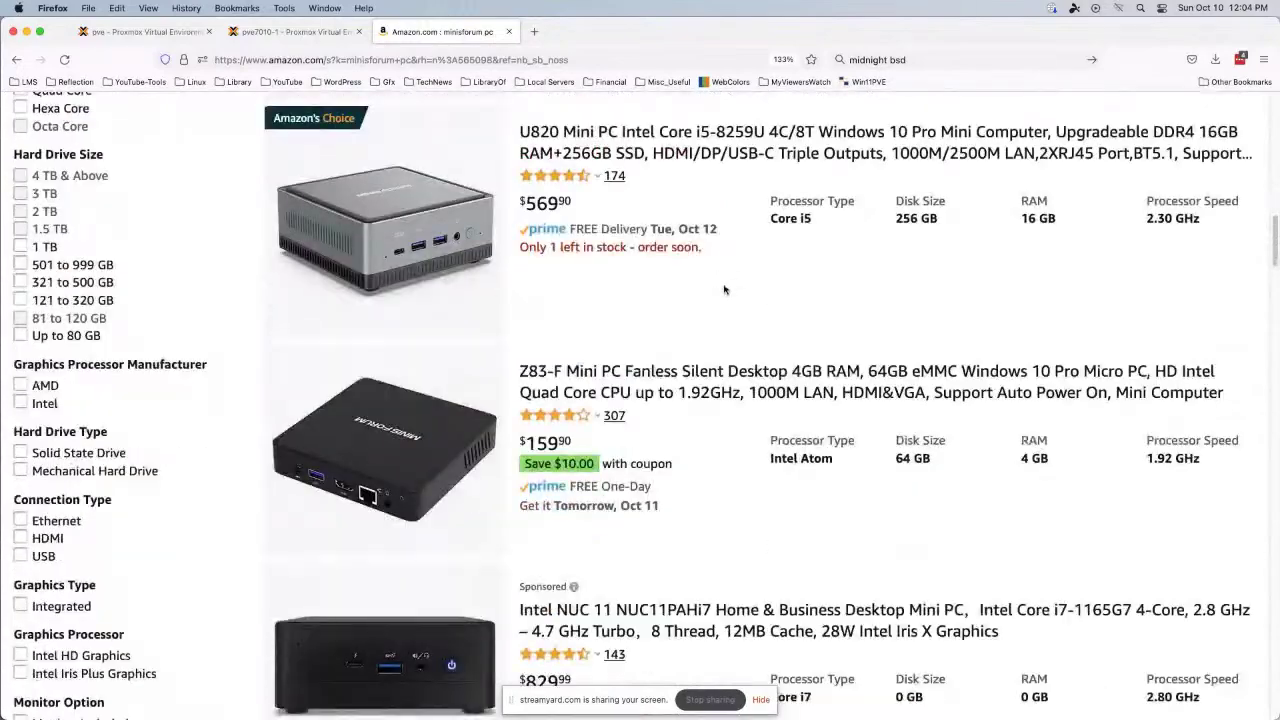
{"action": "scroll", "coordinate": [714, 280], "scroll_direction": "down", "scroll_amount": 8}
{"action": "scroll", "coordinate": [722, 288], "scroll_direction": "down", "scroll_amount": 13}
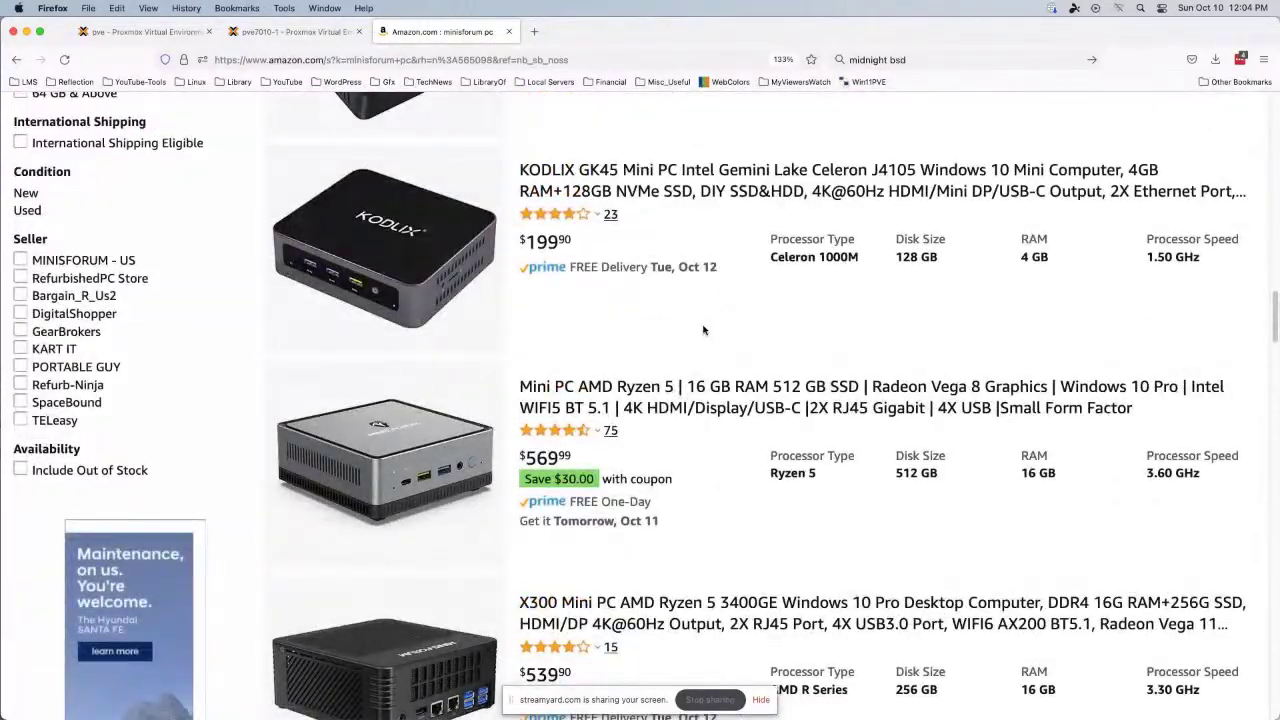
{"action": "scroll", "coordinate": [704, 324], "scroll_direction": "down", "scroll_amount": 2}
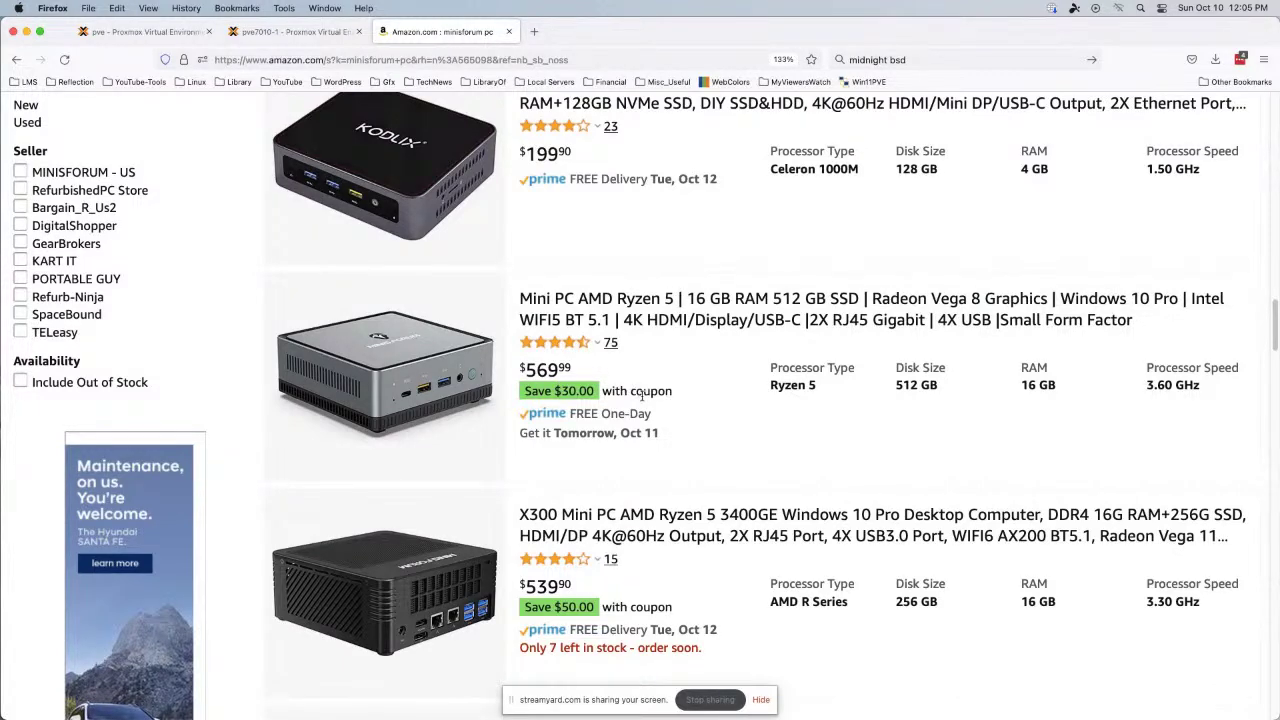
{"action": "scroll", "coordinate": [691, 413], "scroll_direction": "down", "scroll_amount": 5}
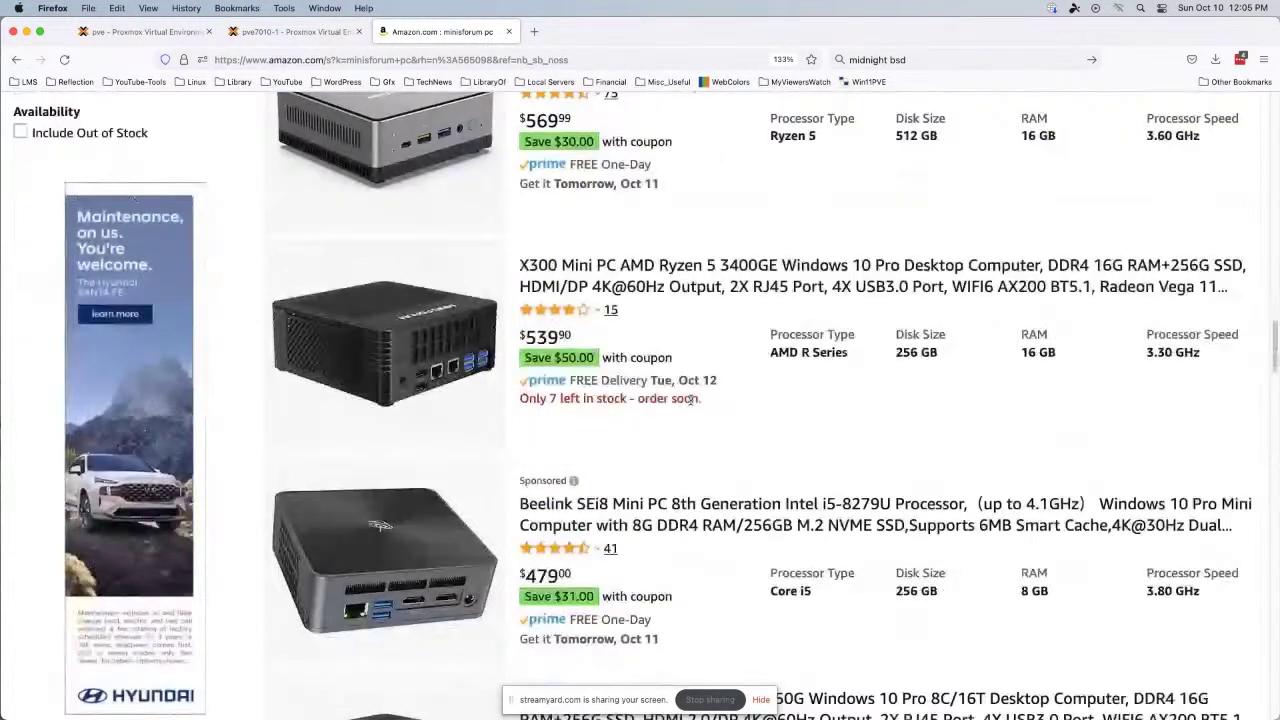
{"action": "scroll", "coordinate": [691, 400], "scroll_direction": "down", "scroll_amount": 10}
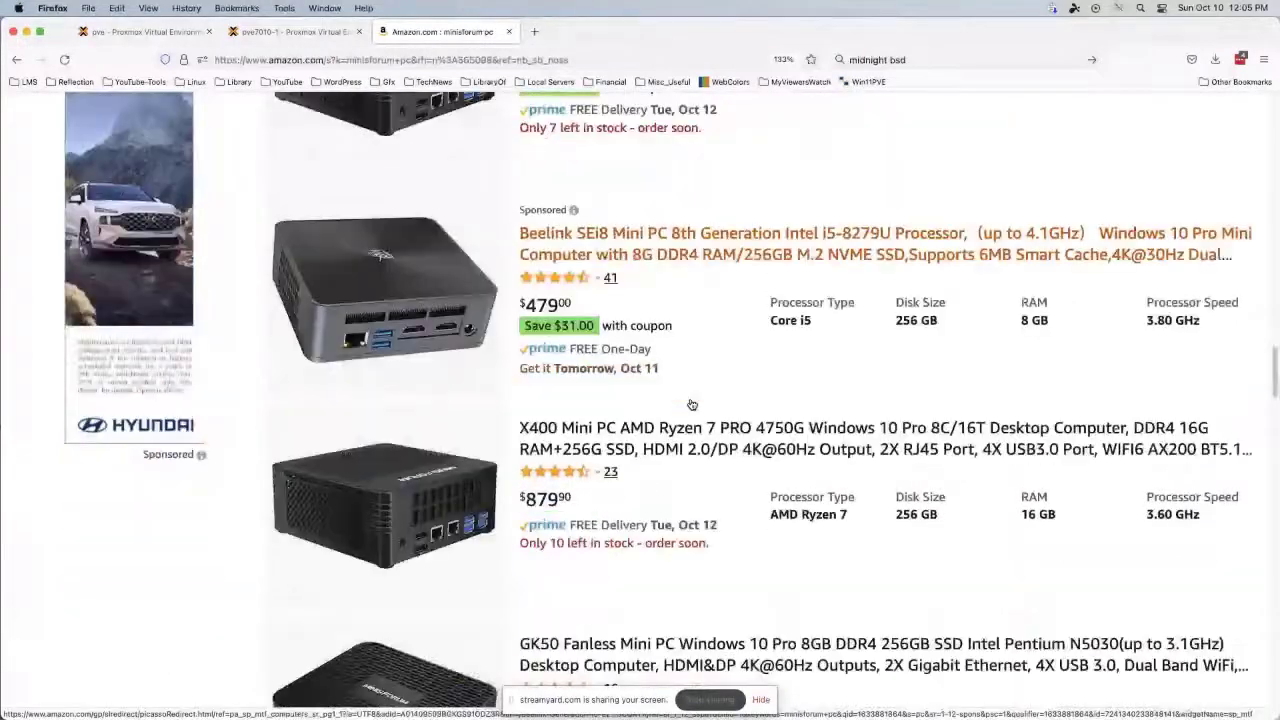
{"action": "scroll", "coordinate": [691, 400], "scroll_direction": "down", "scroll_amount": 4}
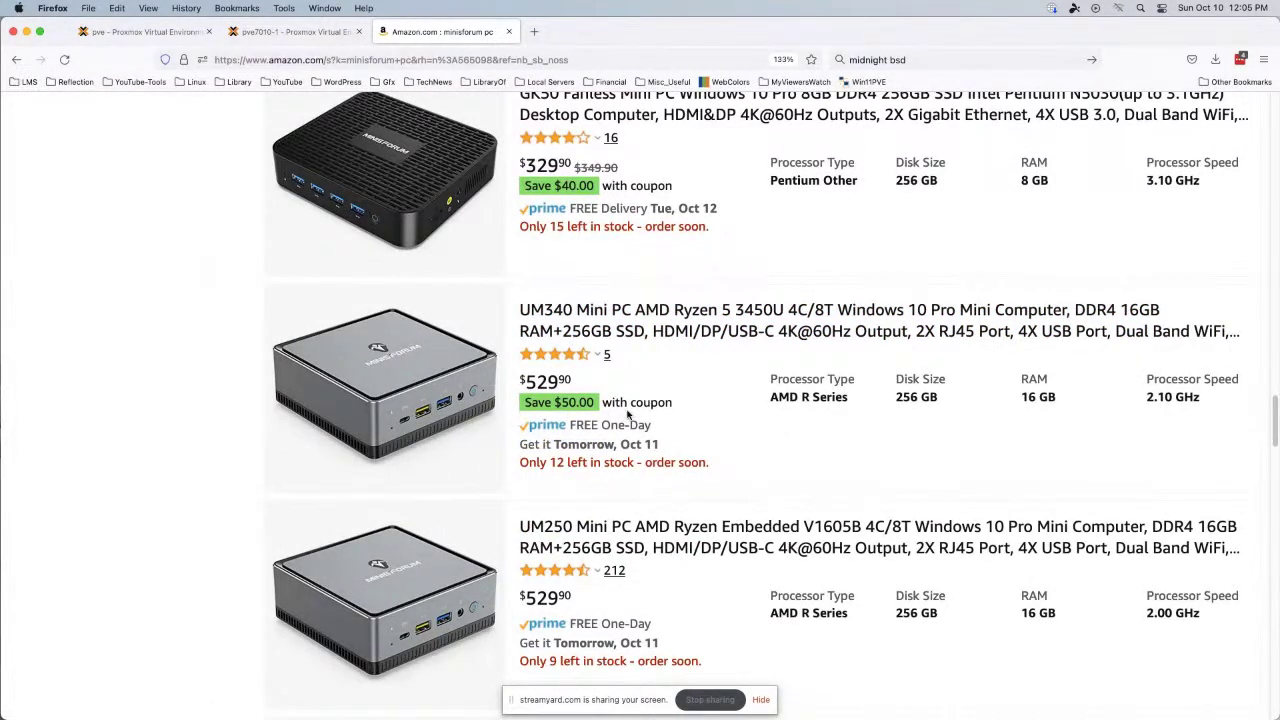
Open the UM340 Mini PC with AMD Ryzen 5 3450U and review its price, coupon, style options and specifications.
{"action": "left_click", "coordinate": [608, 318]}
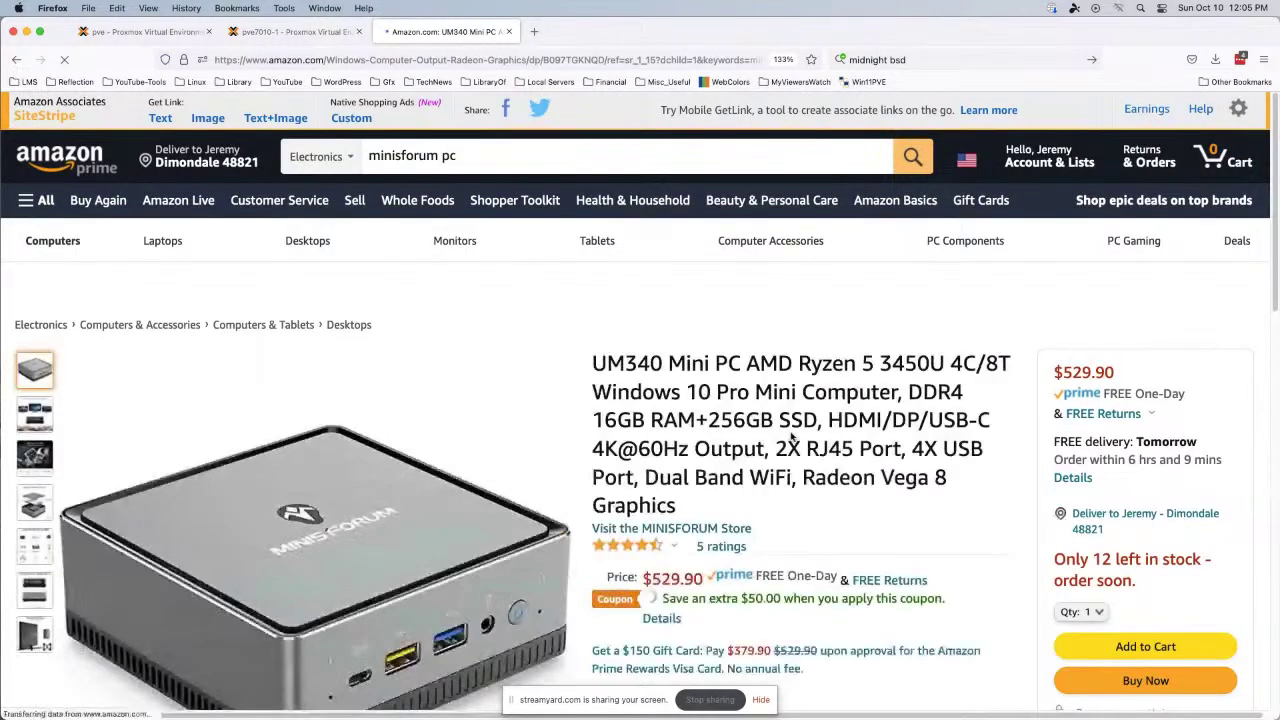
{"action": "scroll", "coordinate": [550, 408], "scroll_direction": "down", "scroll_amount": 1}
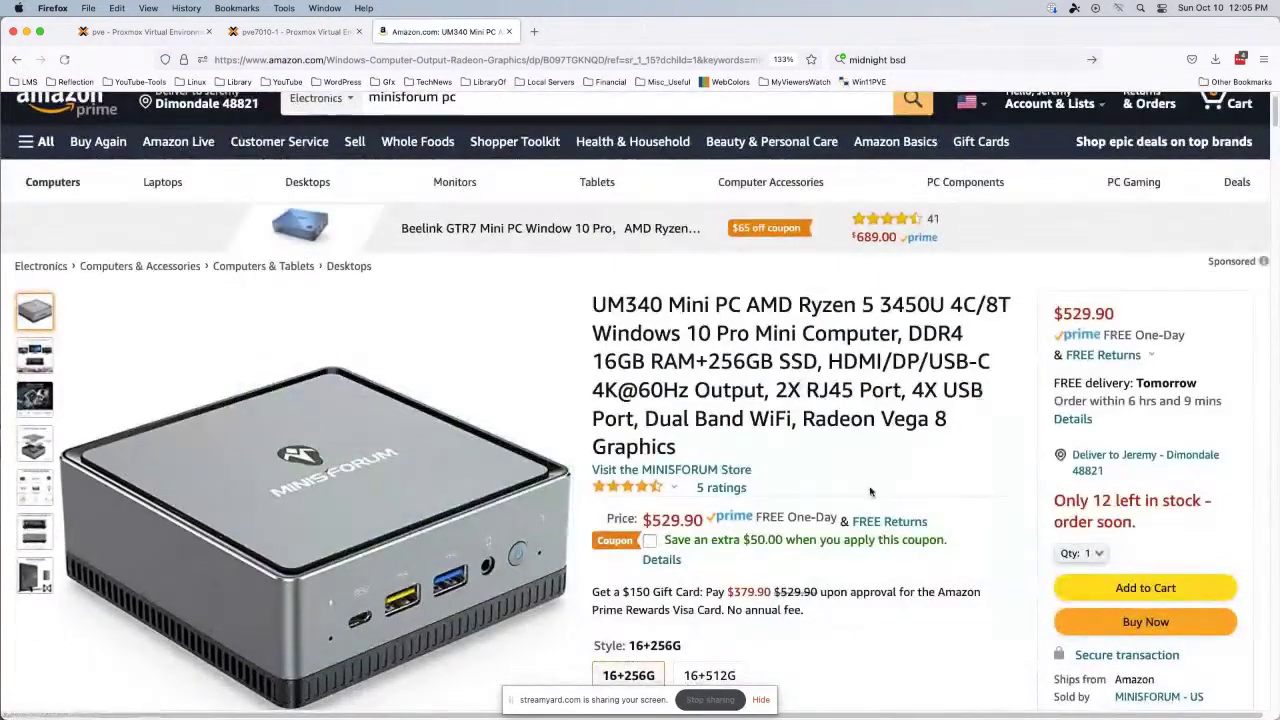
{"action": "scroll", "coordinate": [1005, 407], "scroll_direction": "down", "scroll_amount": 3}
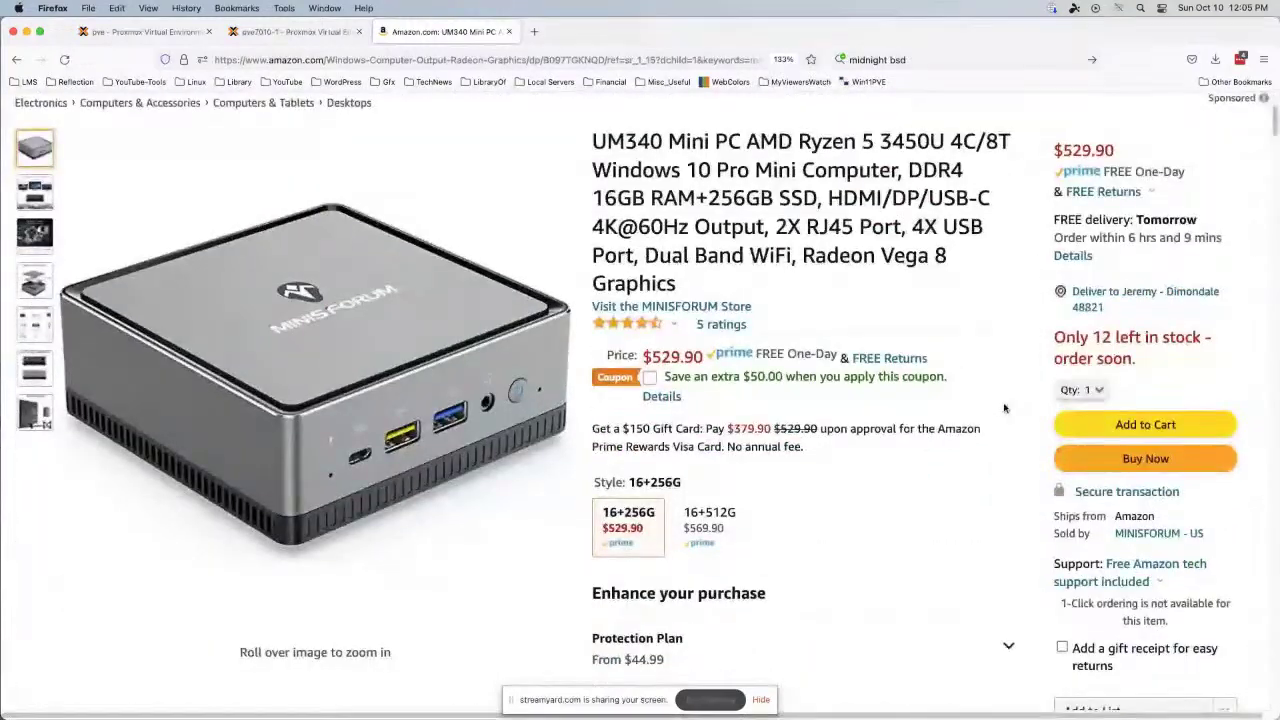
{"action": "scroll", "coordinate": [1005, 407], "scroll_direction": "down", "scroll_amount": 2}
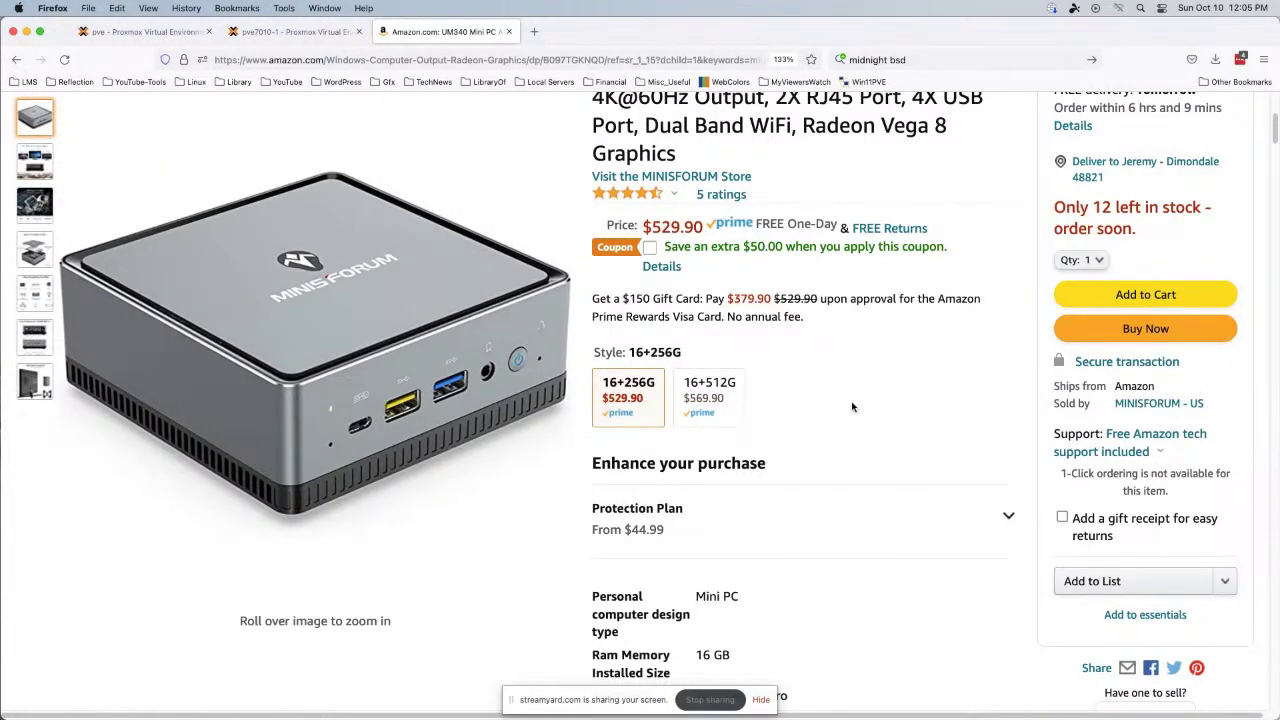
{"action": "scroll", "coordinate": [844, 407], "scroll_direction": "down", "scroll_amount": 3}
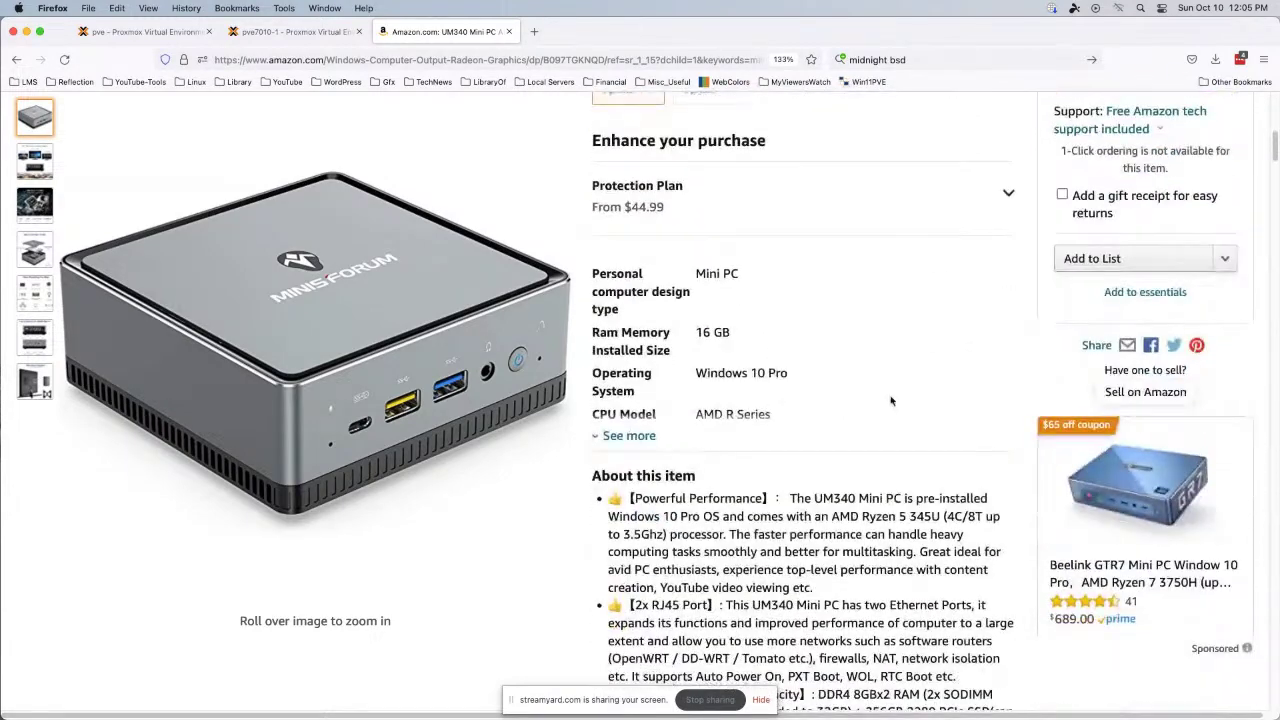
{"action": "scroll", "coordinate": [840, 400], "scroll_direction": "up", "scroll_amount": 1}
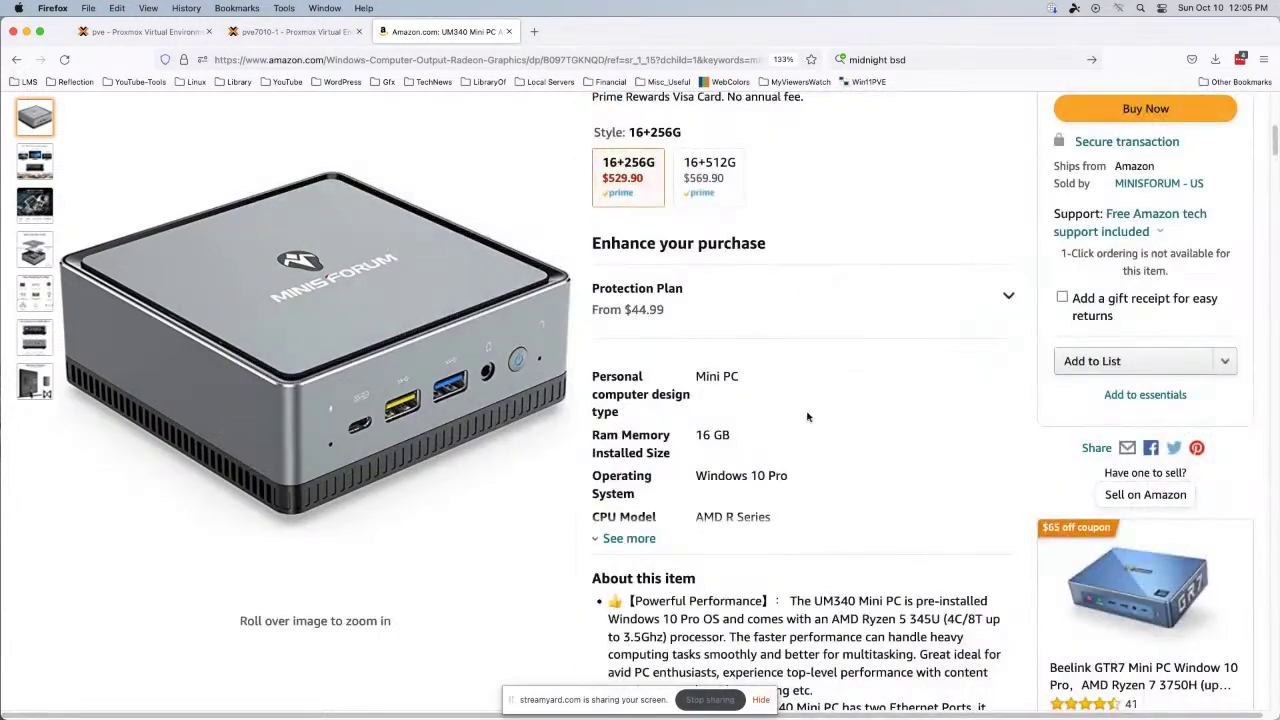
Review the UM340 Mini PC's feature description, package contents, warranty details and product image.
{"action": "scroll", "coordinate": [808, 417], "scroll_direction": "down", "scroll_amount": 6}
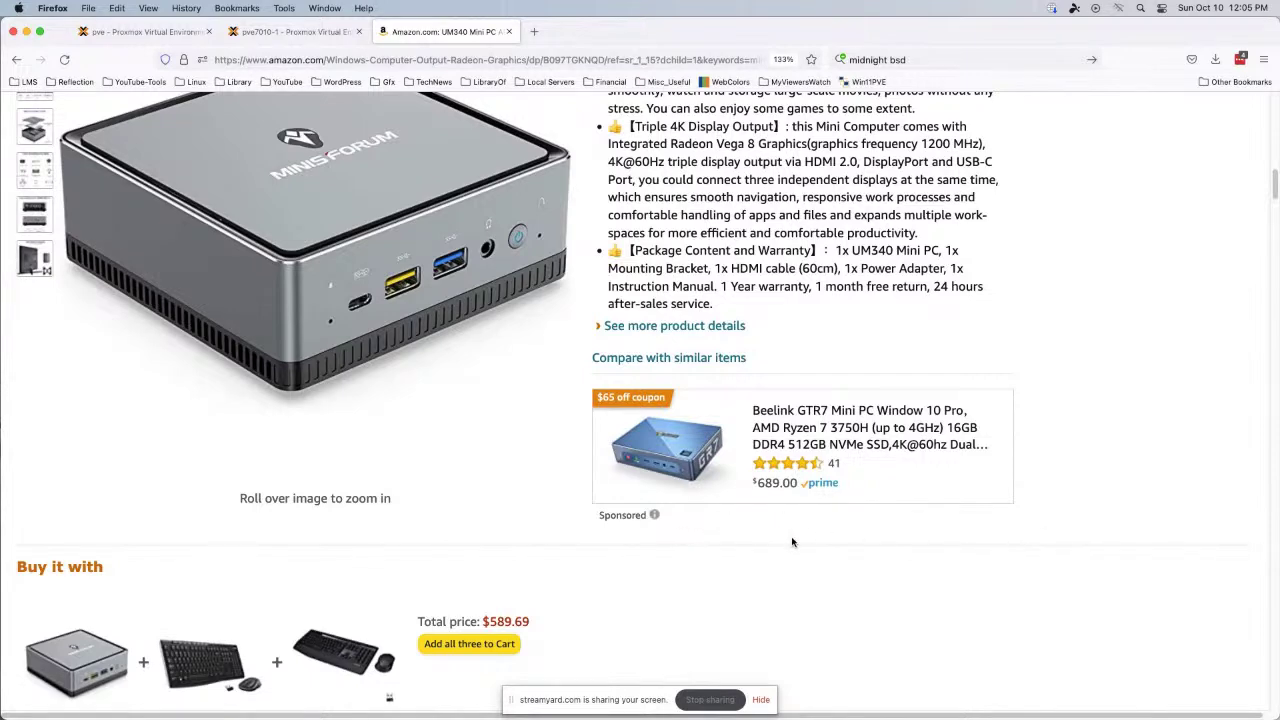
{"action": "scroll", "coordinate": [521, 420], "scroll_direction": "up", "scroll_amount": 2}
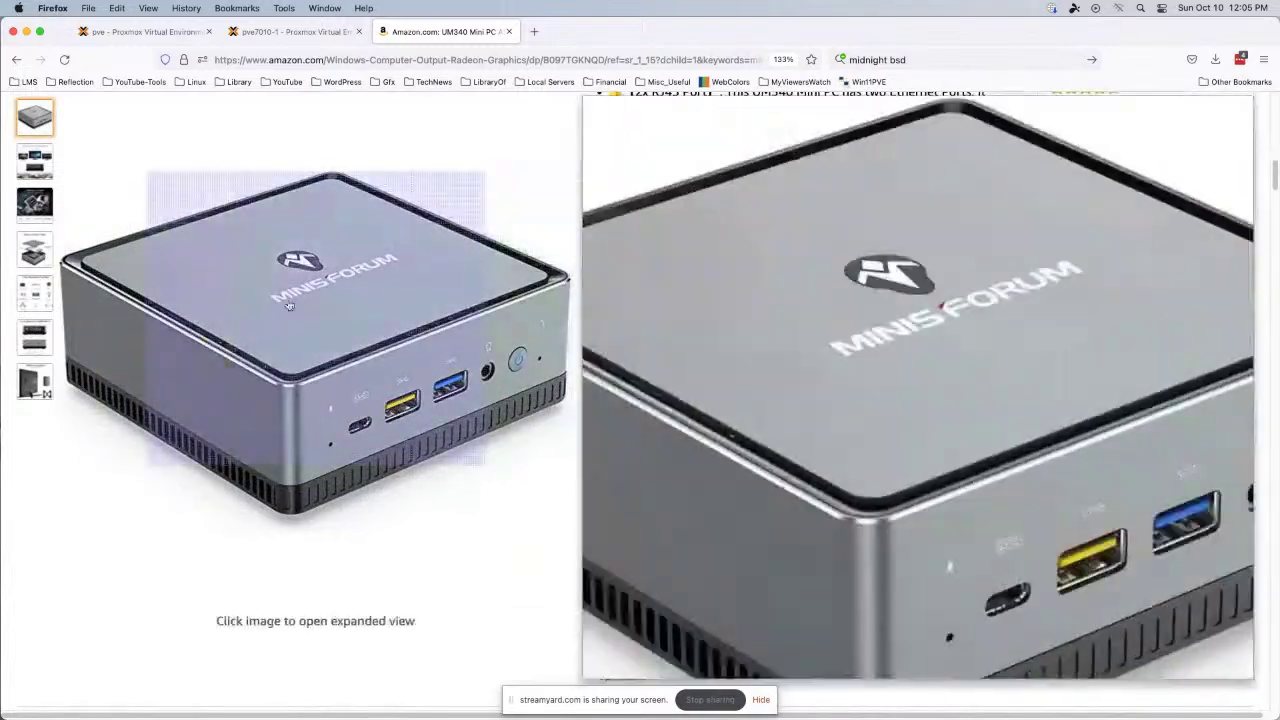
{"action": "scroll", "coordinate": [1086, 487], "scroll_direction": "down", "scroll_amount": 3}
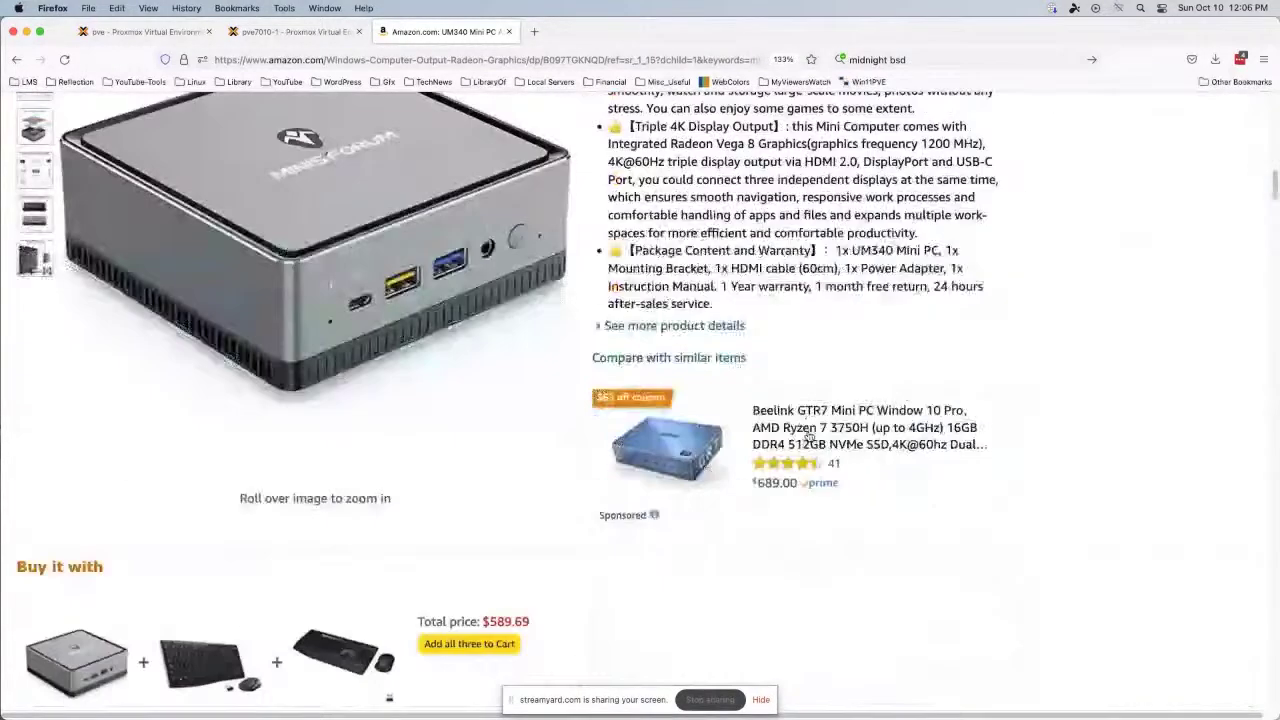
Open the sponsored Beelink GTR7 Mini PC with AMD Ryzen 7 3750H and review its price, coupon and product images.
{"action": "left_click", "coordinate": [803, 420]}
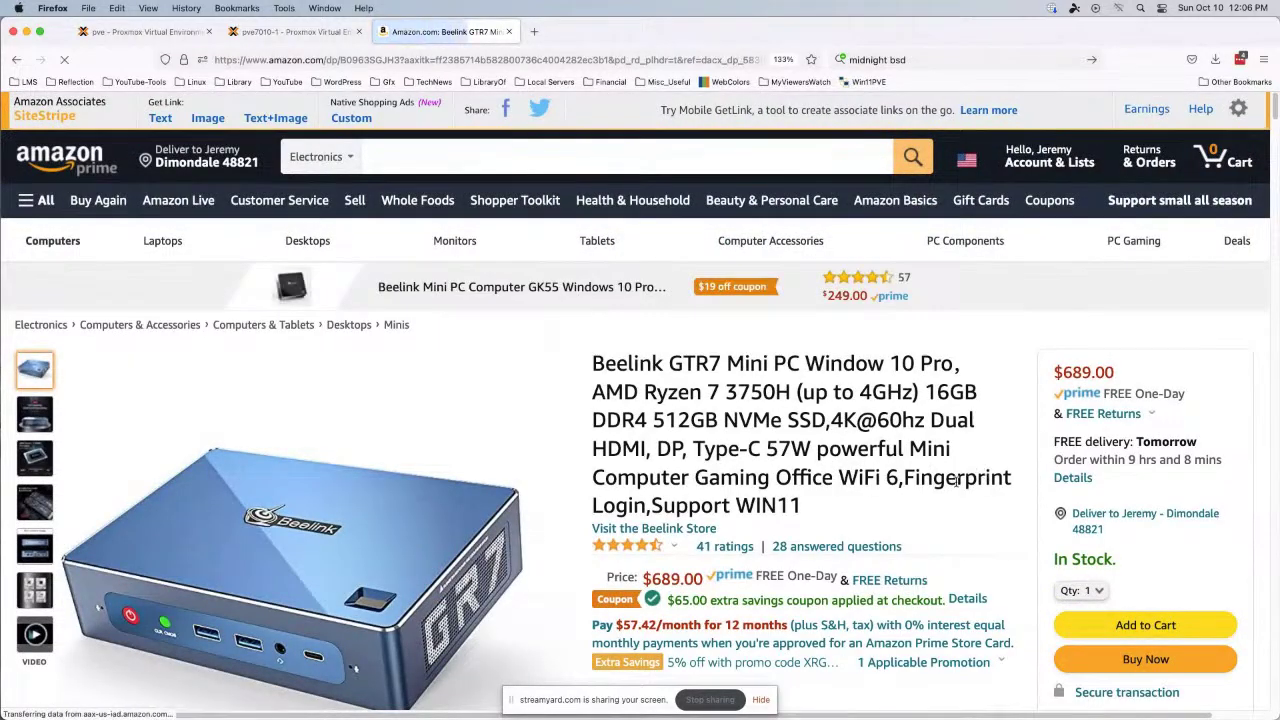
{"action": "scroll", "coordinate": [970, 482], "scroll_direction": "down", "scroll_amount": 2}
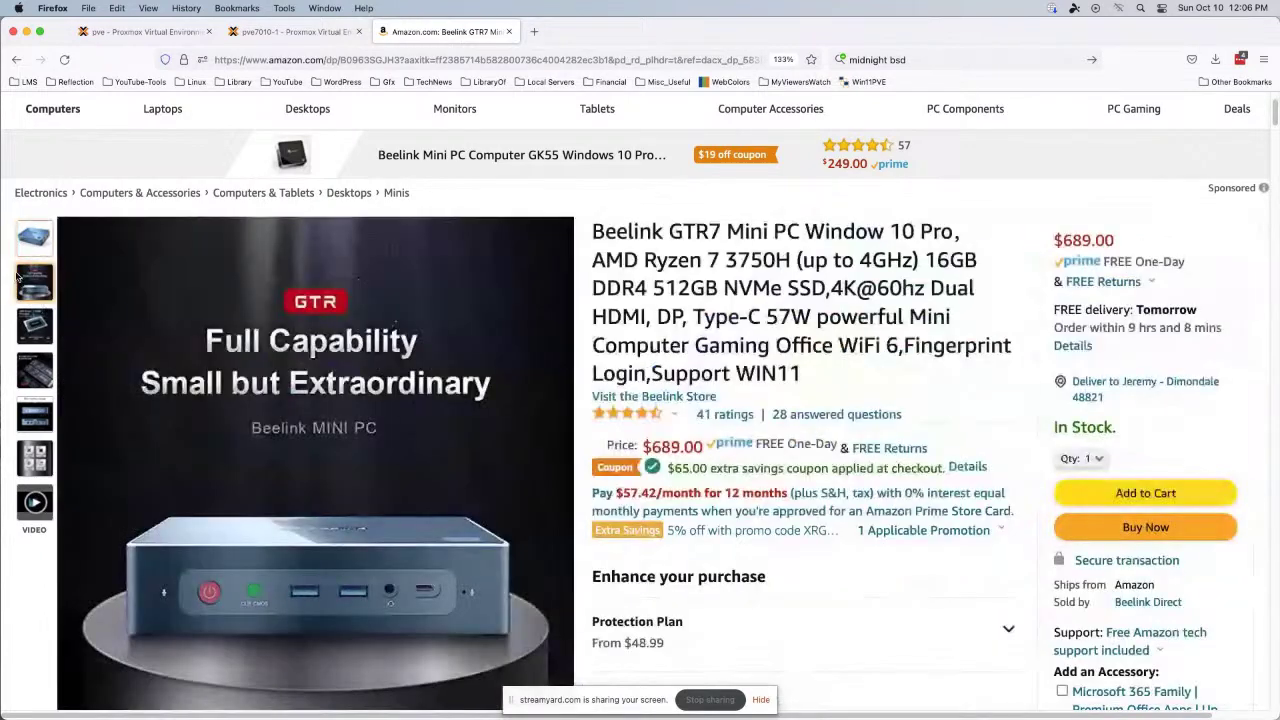
{"action": "mouse_move", "coordinate": [24, 342]}
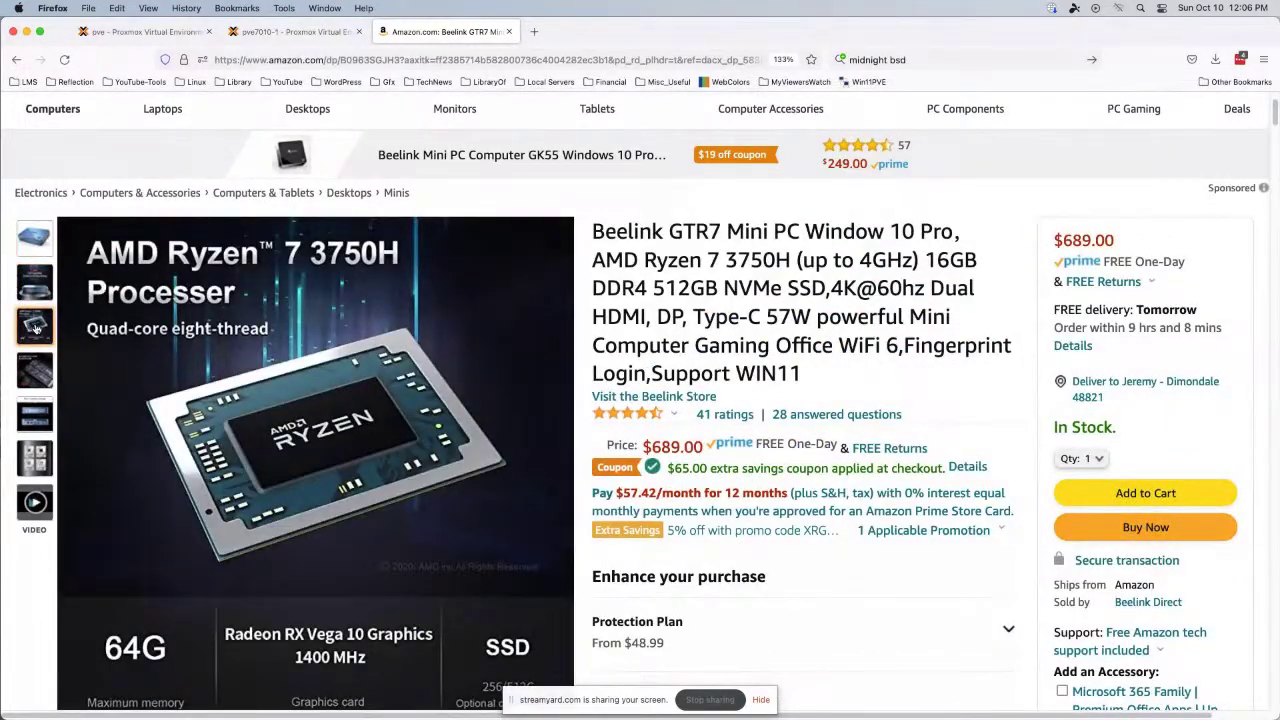
{"action": "mouse_move", "coordinate": [29, 378]}
{"action": "mouse_move", "coordinate": [36, 421]}
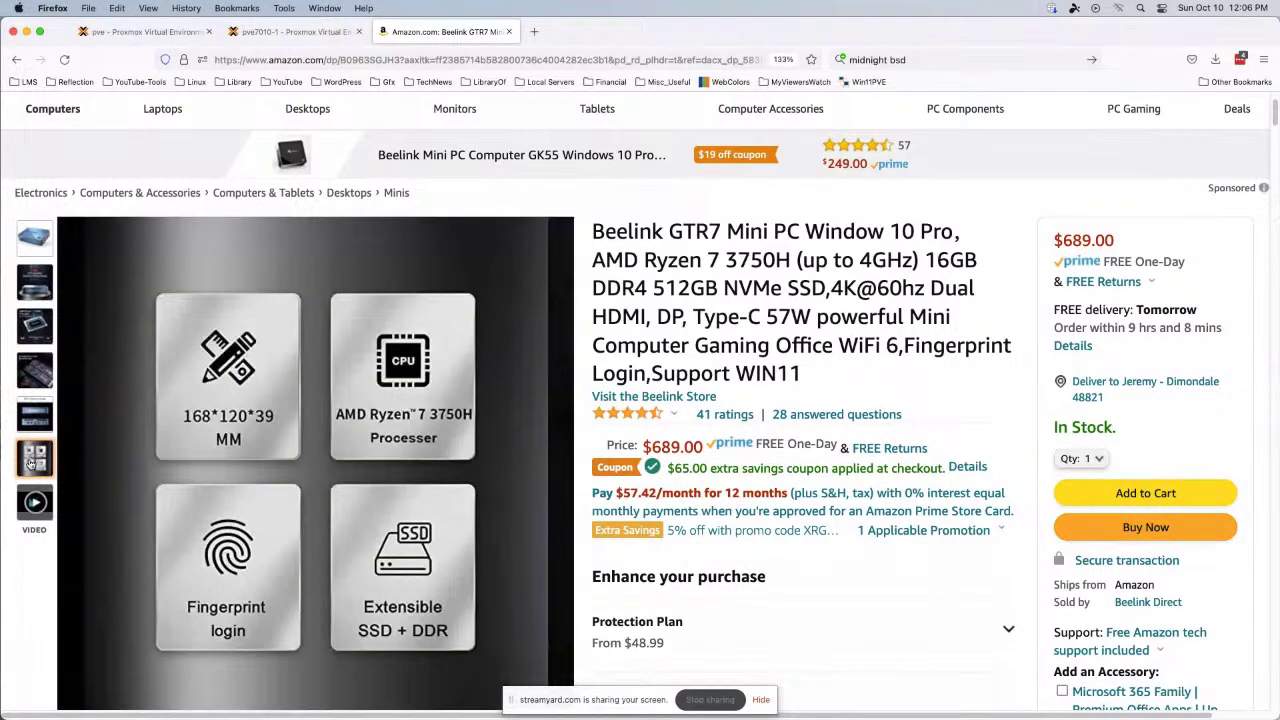
{"action": "mouse_move", "coordinate": [34, 500]}
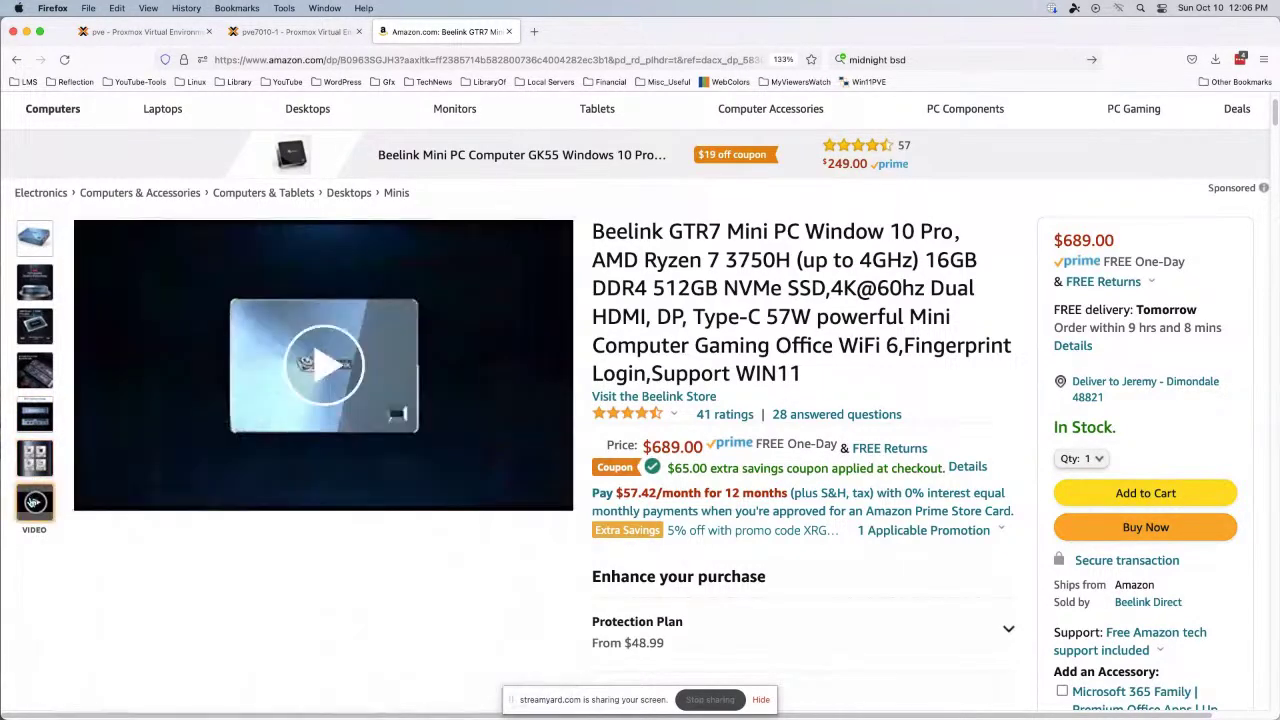
Try to open the YubiKey maker's website at yubiko.com in a new browser tab.
{"action": "left_click", "coordinate": [535, 33]}
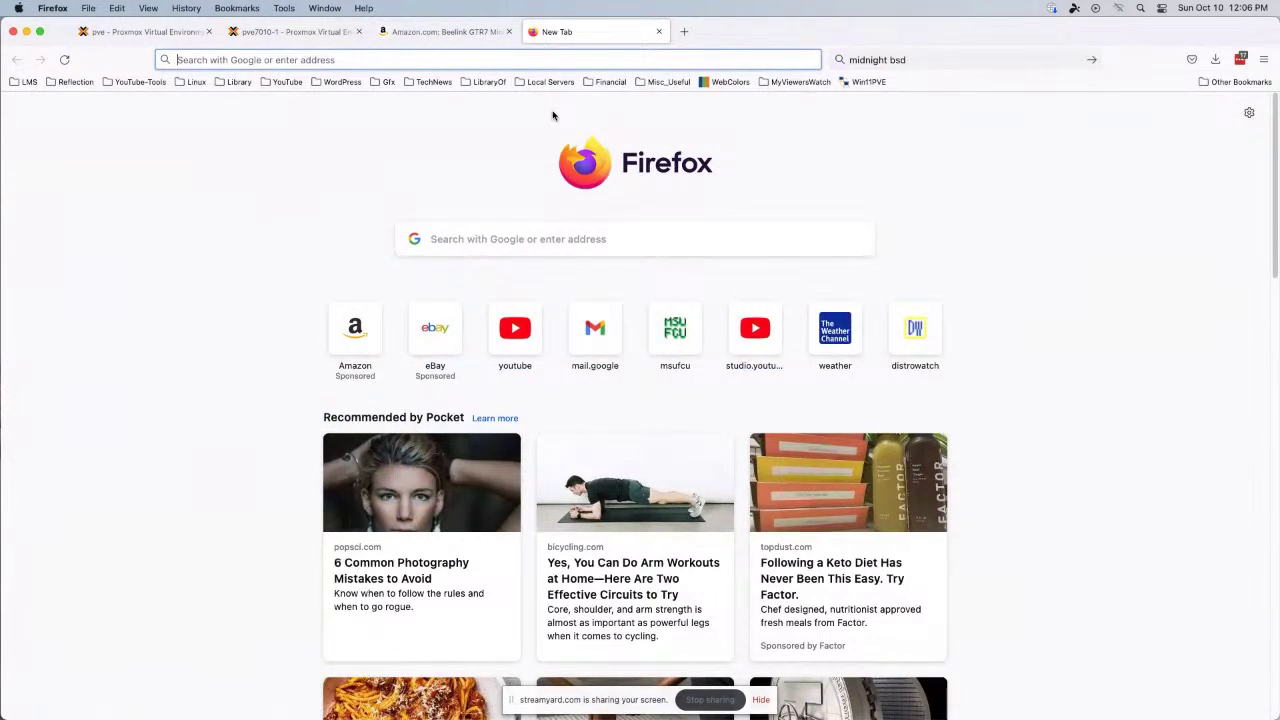
{"action": "type", "text": "yubik"}
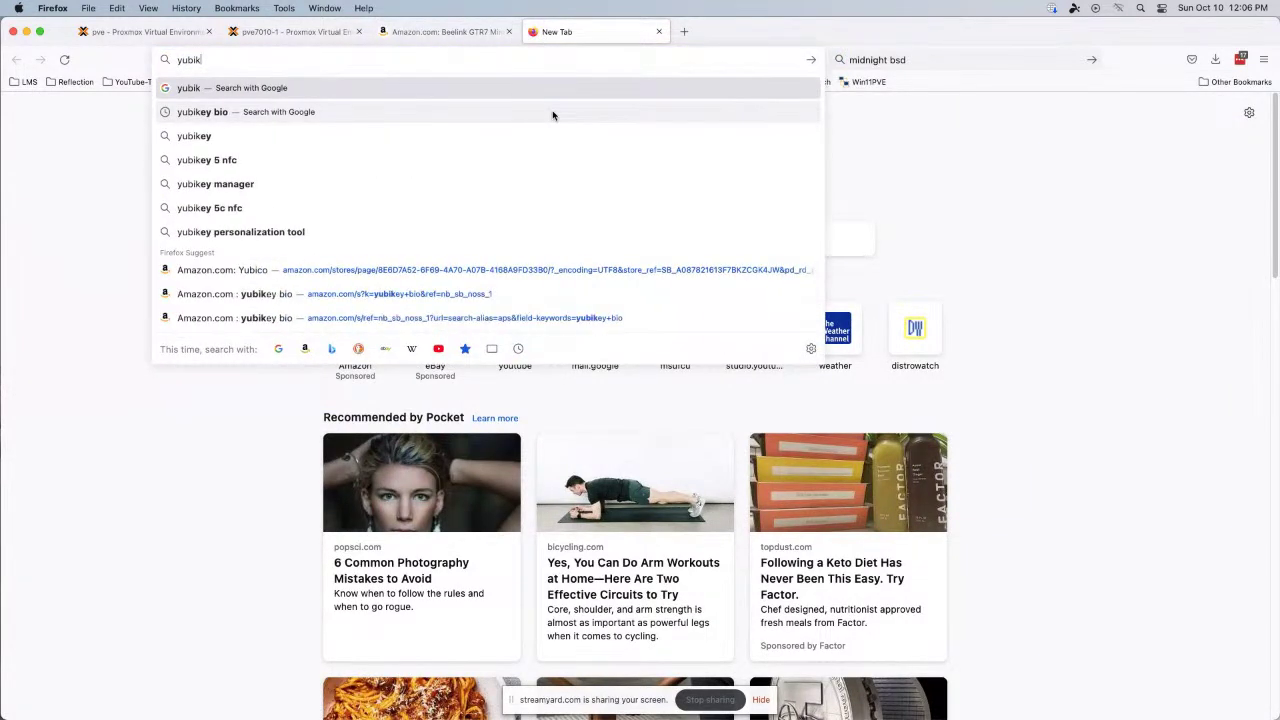
{"action": "key", "text": "BackSpace"}
{"action": "type", "text": "co.com"}
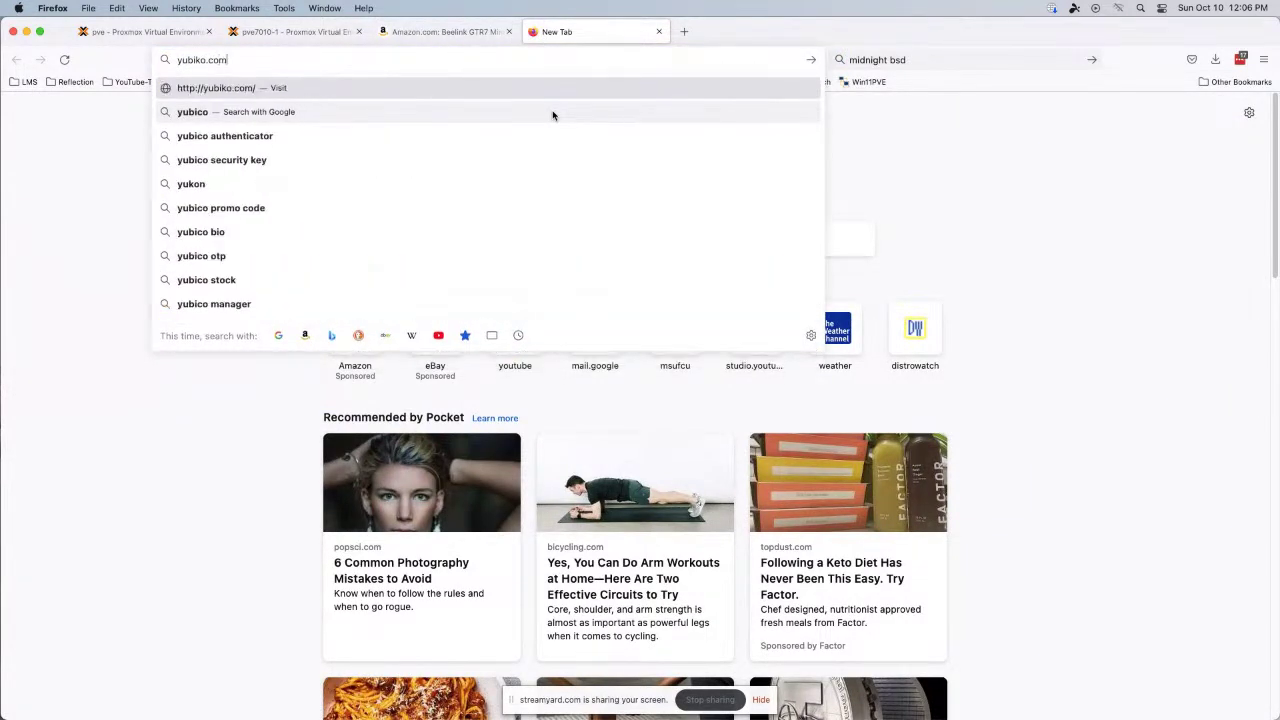
{"action": "key", "text": "Return"}
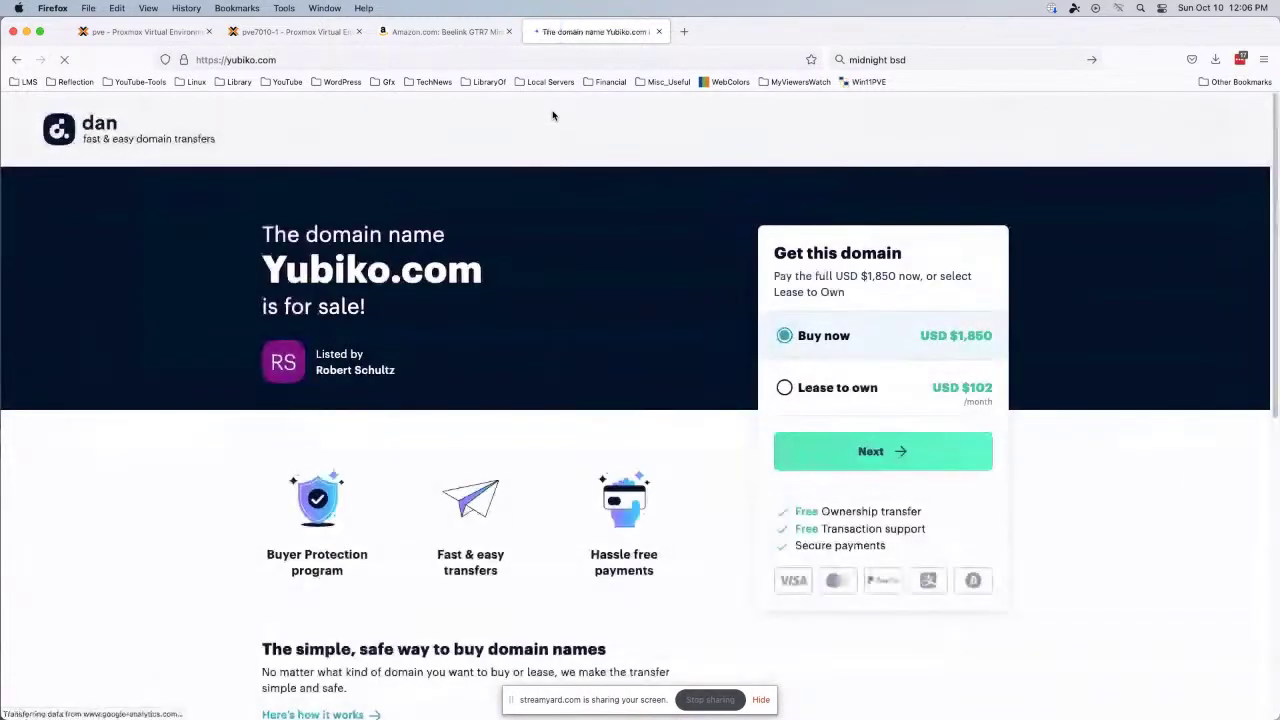
Search Google for "yubikey" and open the official Yubico website from the results.
{"action": "left_click", "coordinate": [951, 59]}
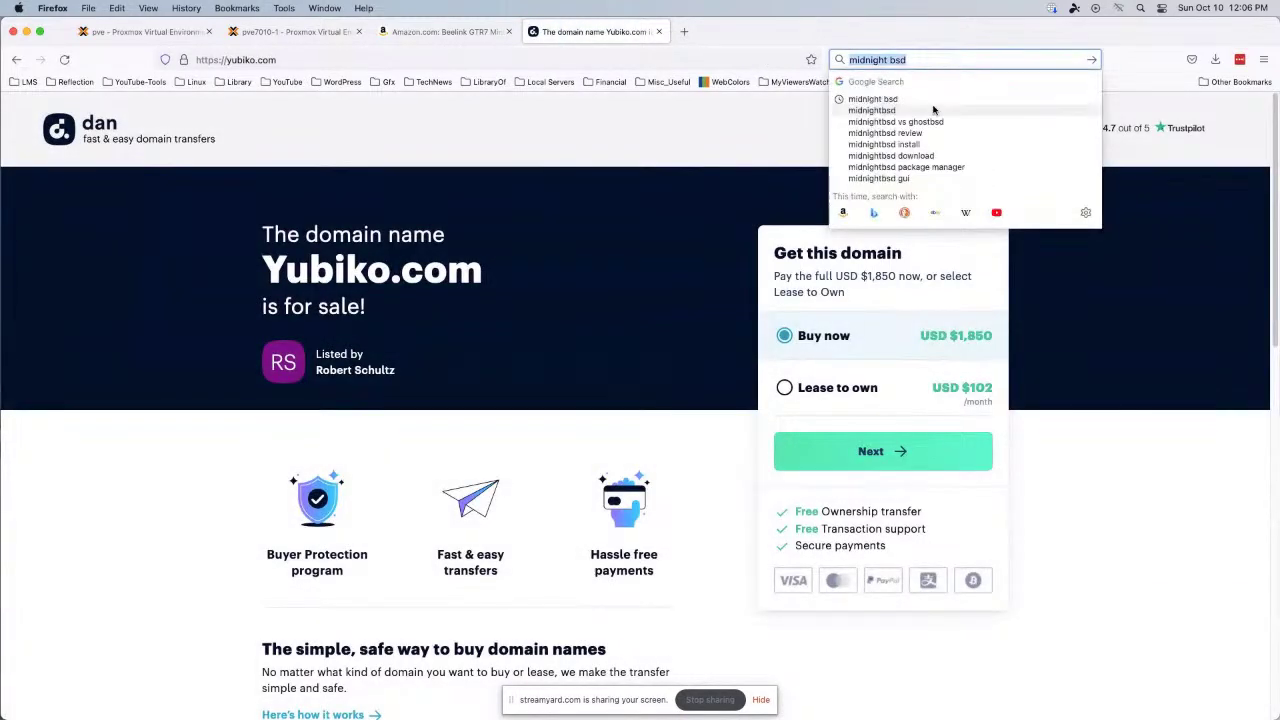
{"action": "type", "text": "yubikey"}
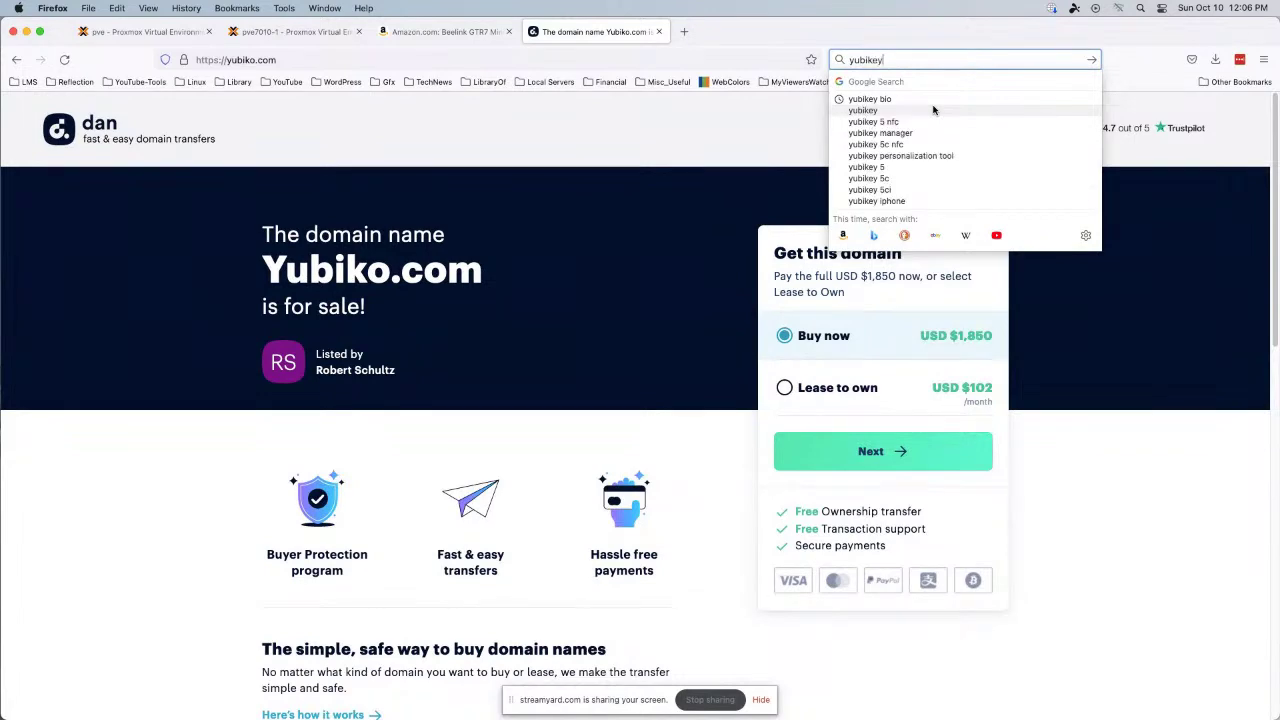
{"action": "key", "text": "Return"}
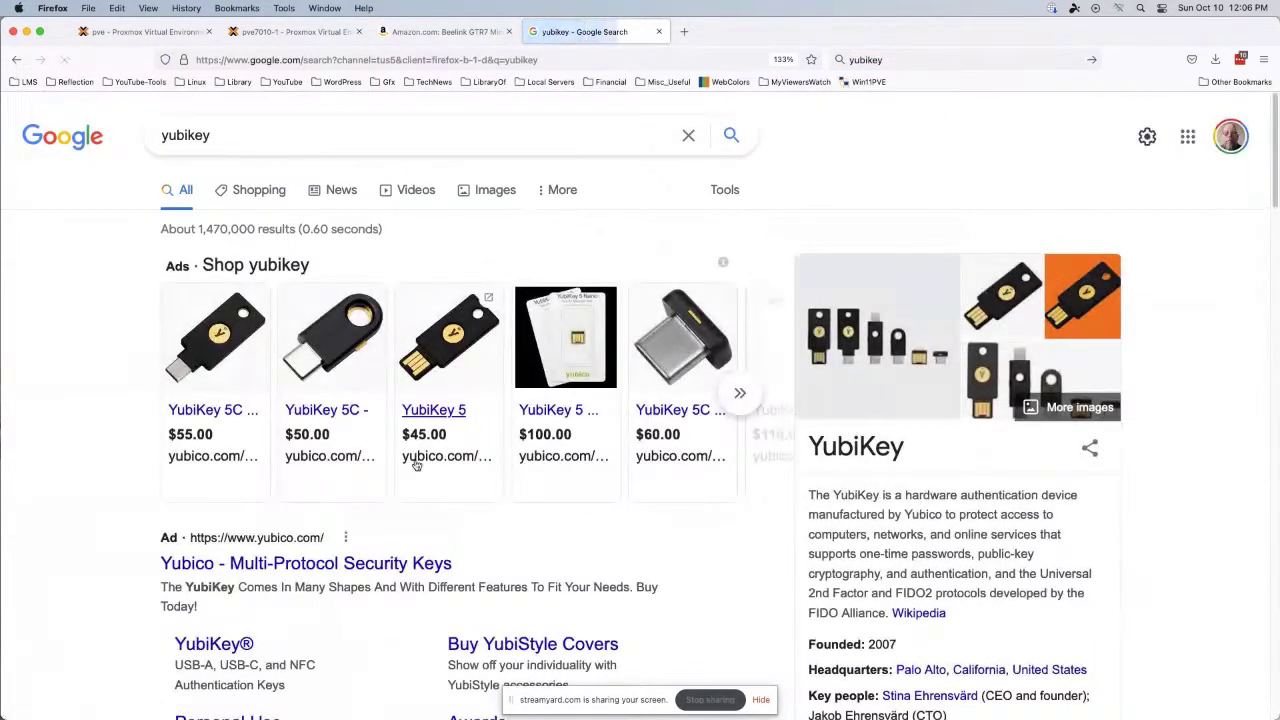
{"action": "scroll", "coordinate": [357, 643], "scroll_direction": "down", "scroll_amount": 2}
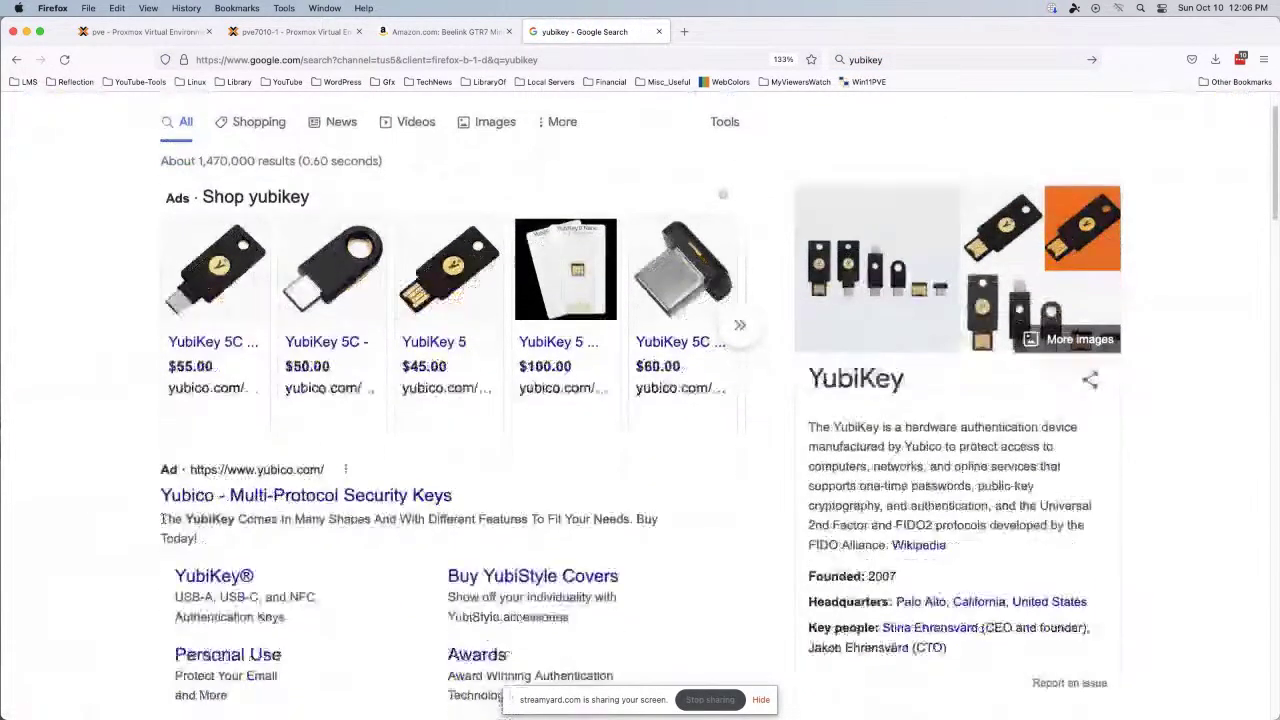
{"action": "scroll", "coordinate": [199, 498], "scroll_direction": "down", "scroll_amount": 7}
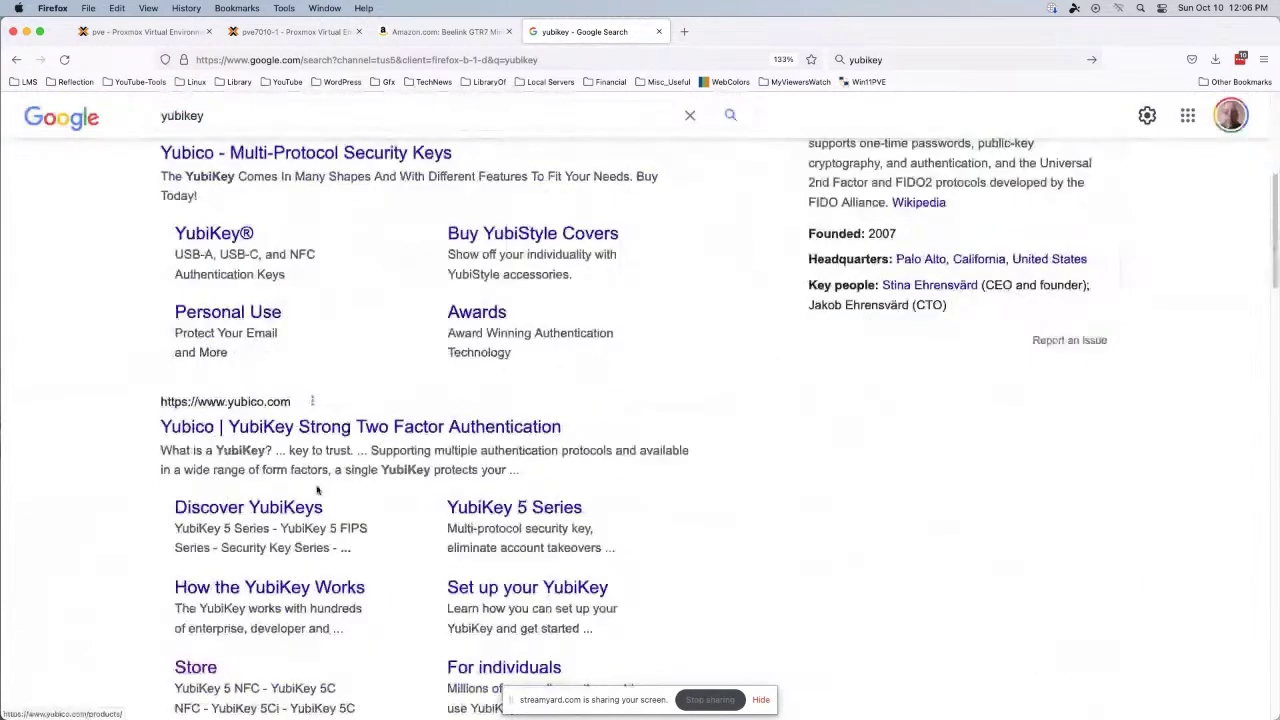
{"action": "left_click", "coordinate": [178, 430]}
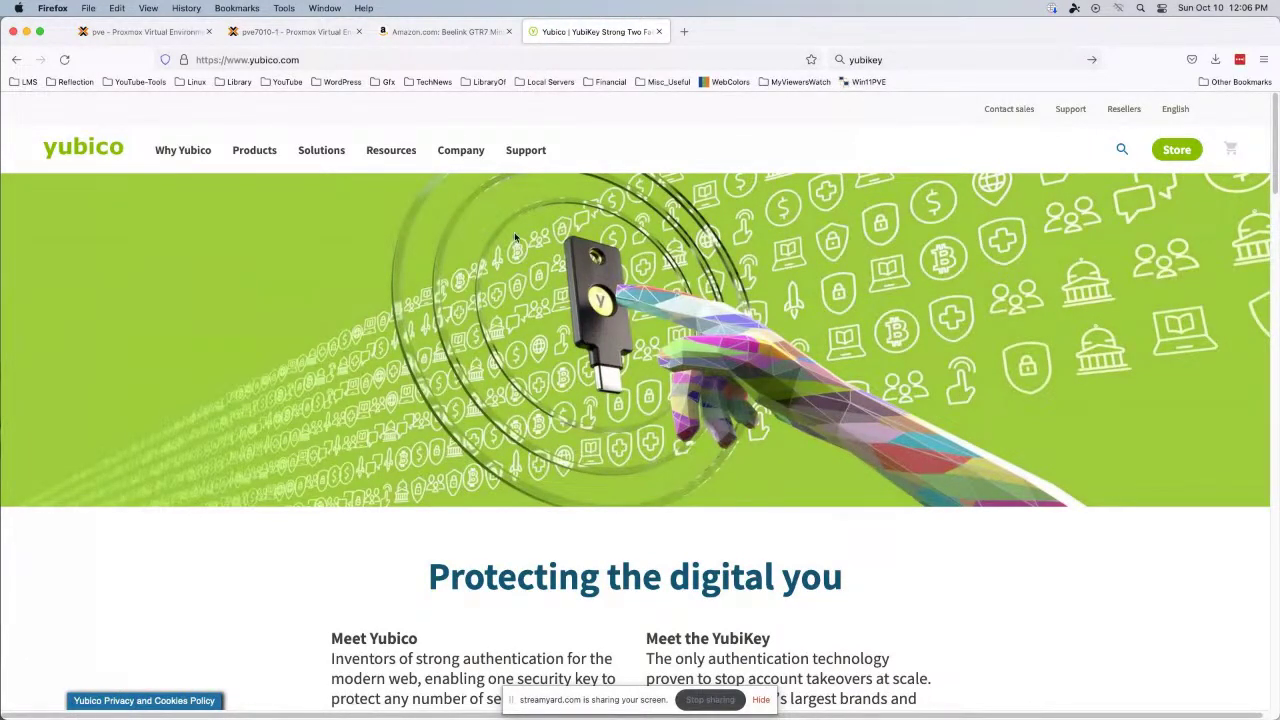
Open the YubiKey Bio Series product page and review its features, suitability questions, partner testimonials and supported applications.
{"action": "mouse_move", "coordinate": [251, 157]}
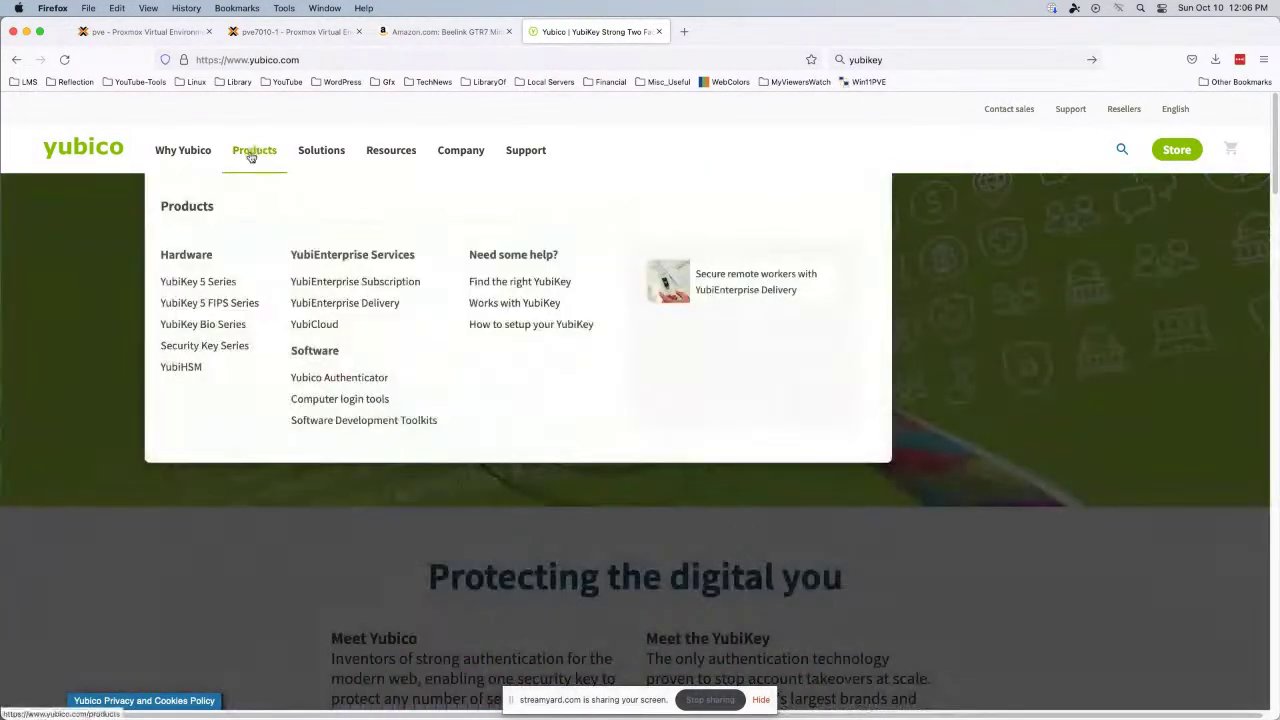
{"action": "left_click", "coordinate": [234, 328]}
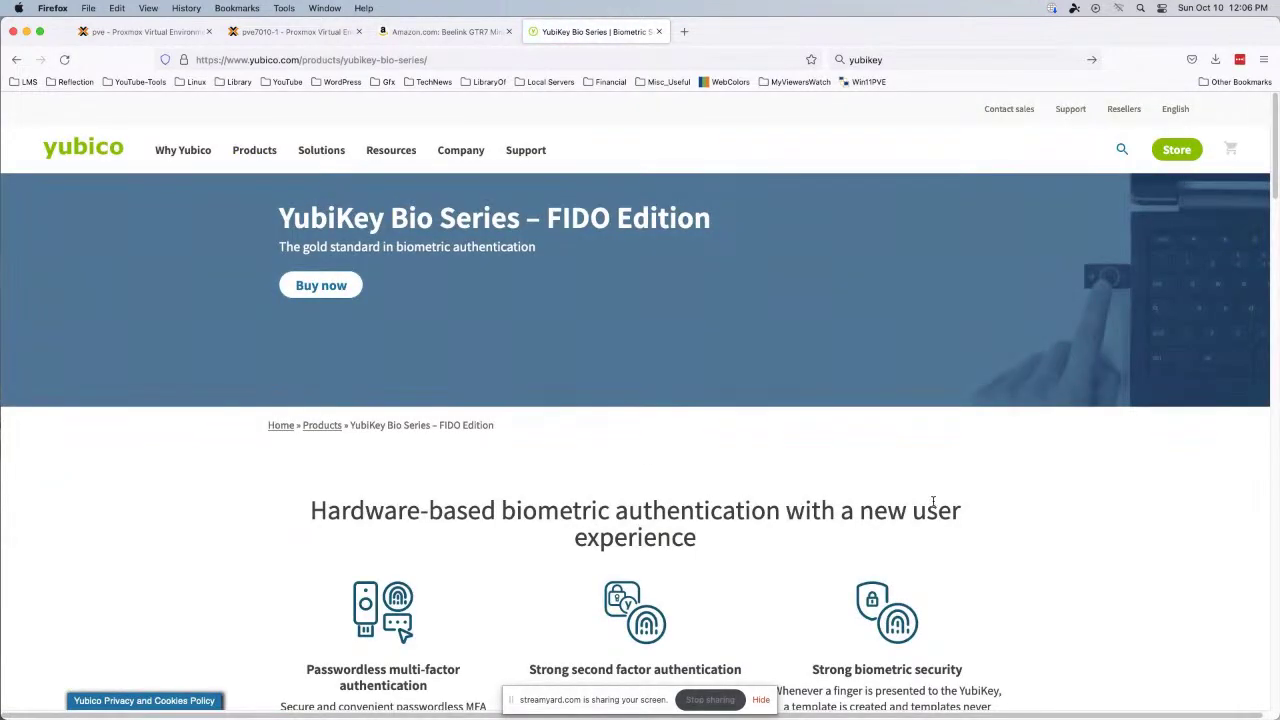
{"action": "scroll", "coordinate": [921, 484], "scroll_direction": "down", "scroll_amount": 5}
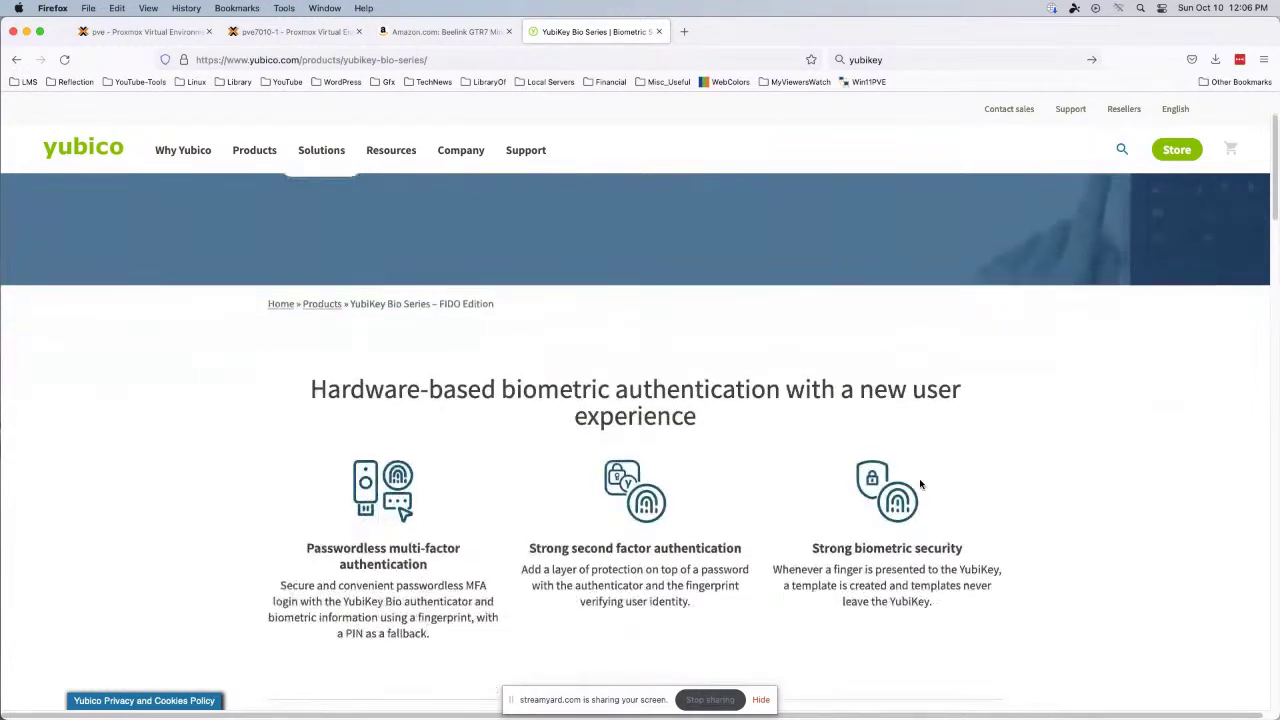
{"action": "scroll", "coordinate": [921, 484], "scroll_direction": "down", "scroll_amount": 2}
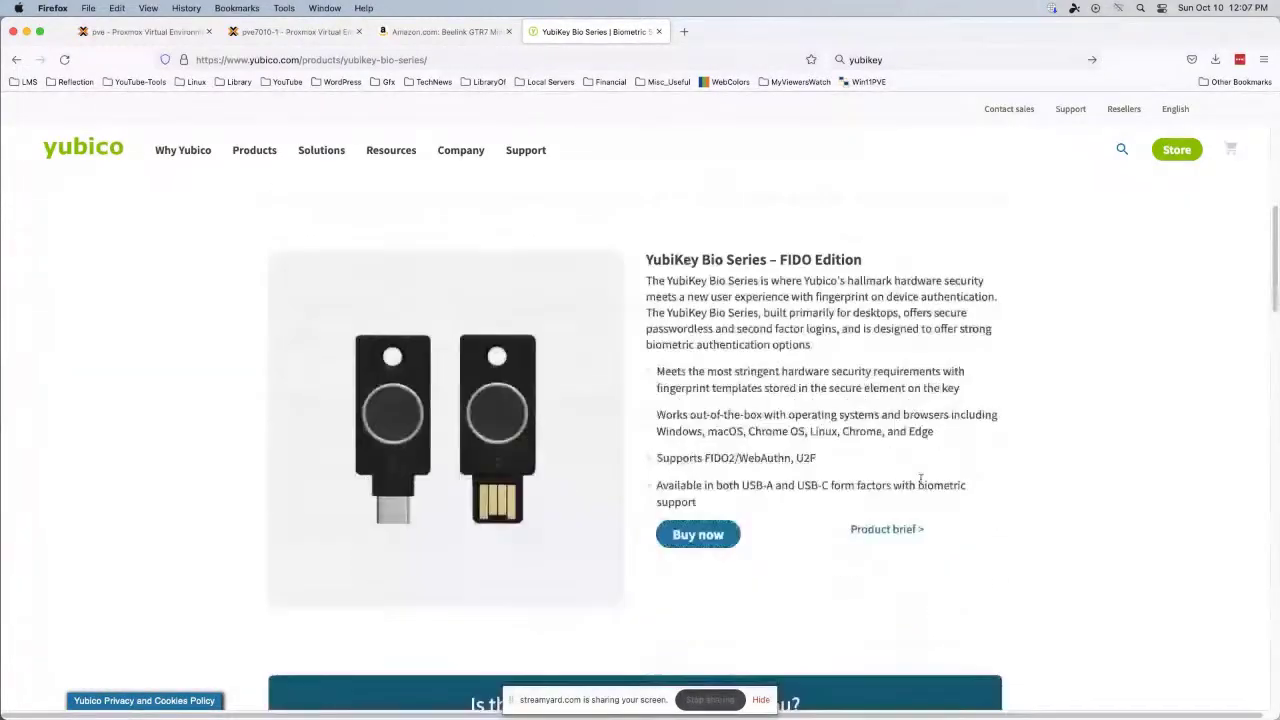
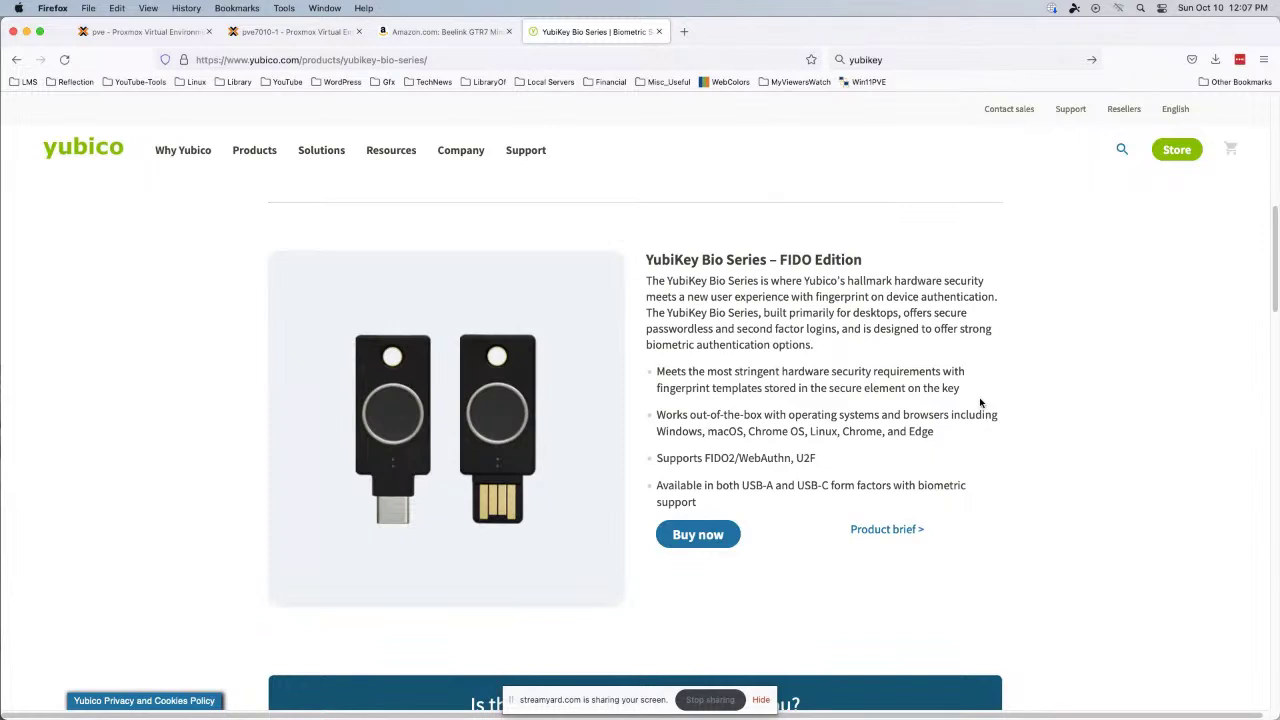
{"action": "scroll", "coordinate": [815, 375], "scroll_direction": "down", "scroll_amount": 3}
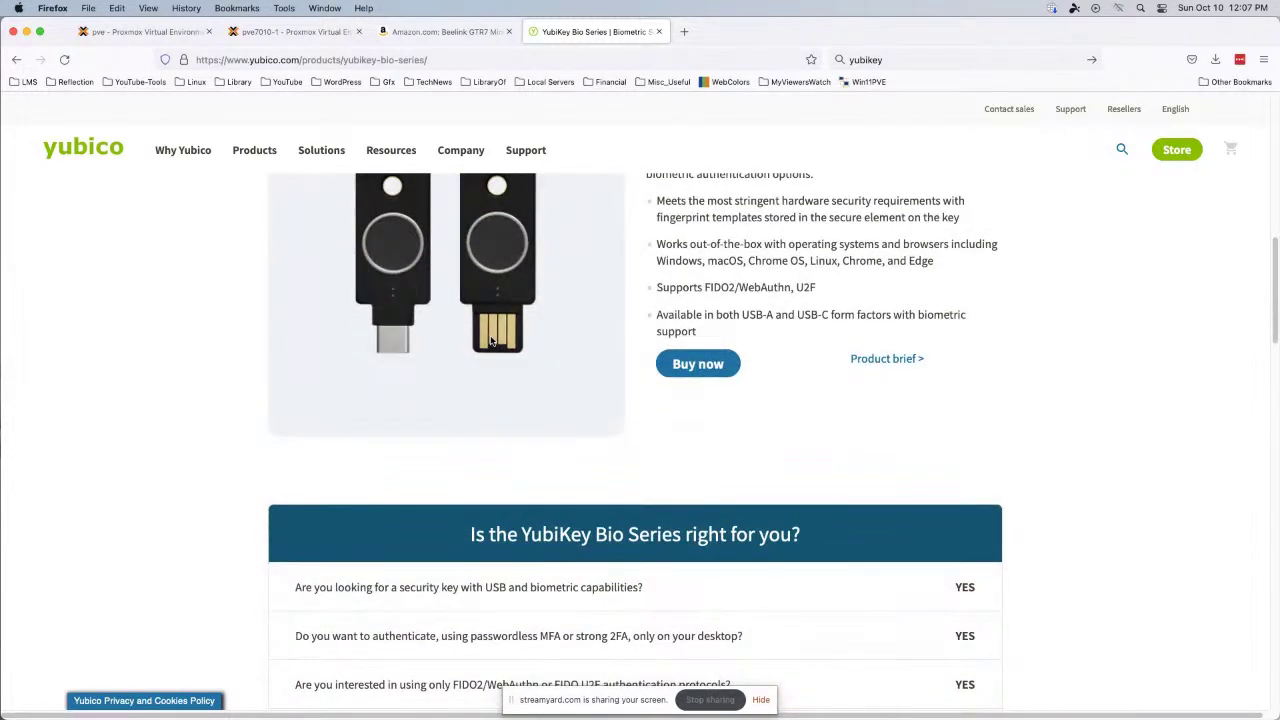
{"action": "scroll", "coordinate": [986, 431], "scroll_direction": "down", "scroll_amount": 3}
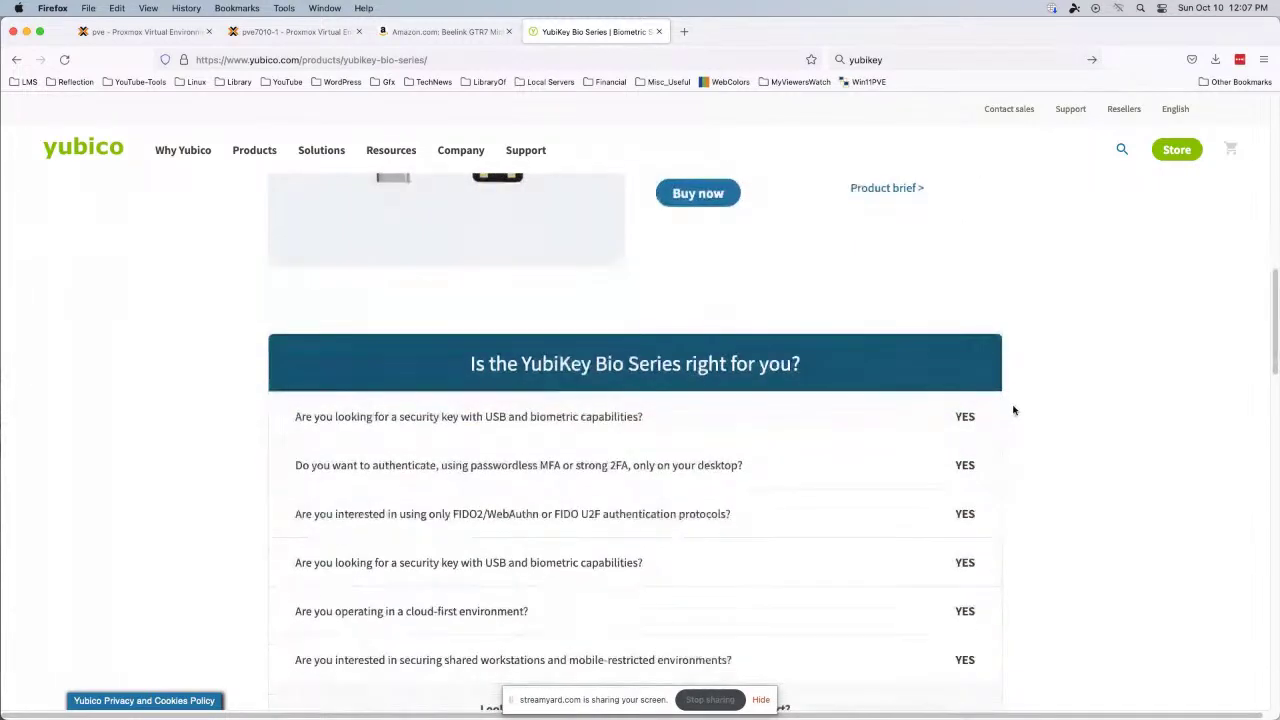
{"action": "scroll", "coordinate": [1013, 410], "scroll_direction": "down", "scroll_amount": 10}
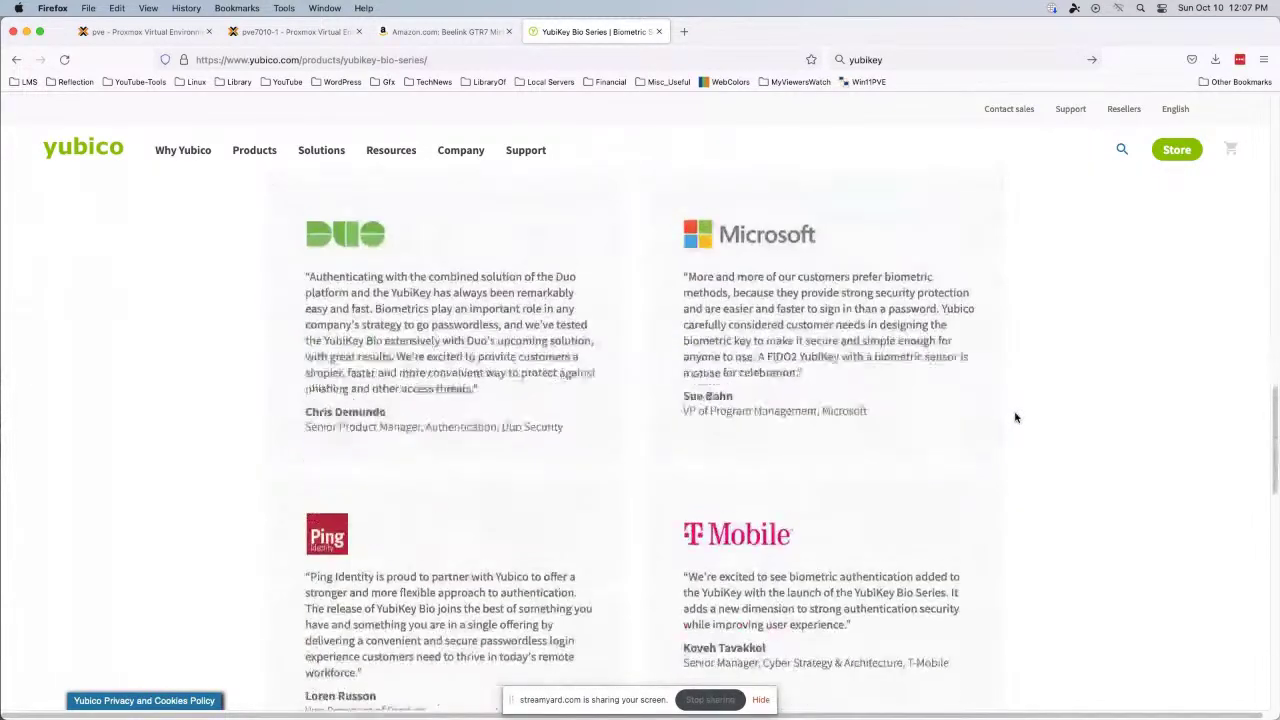
{"action": "scroll", "coordinate": [1015, 418], "scroll_direction": "down", "scroll_amount": 9}
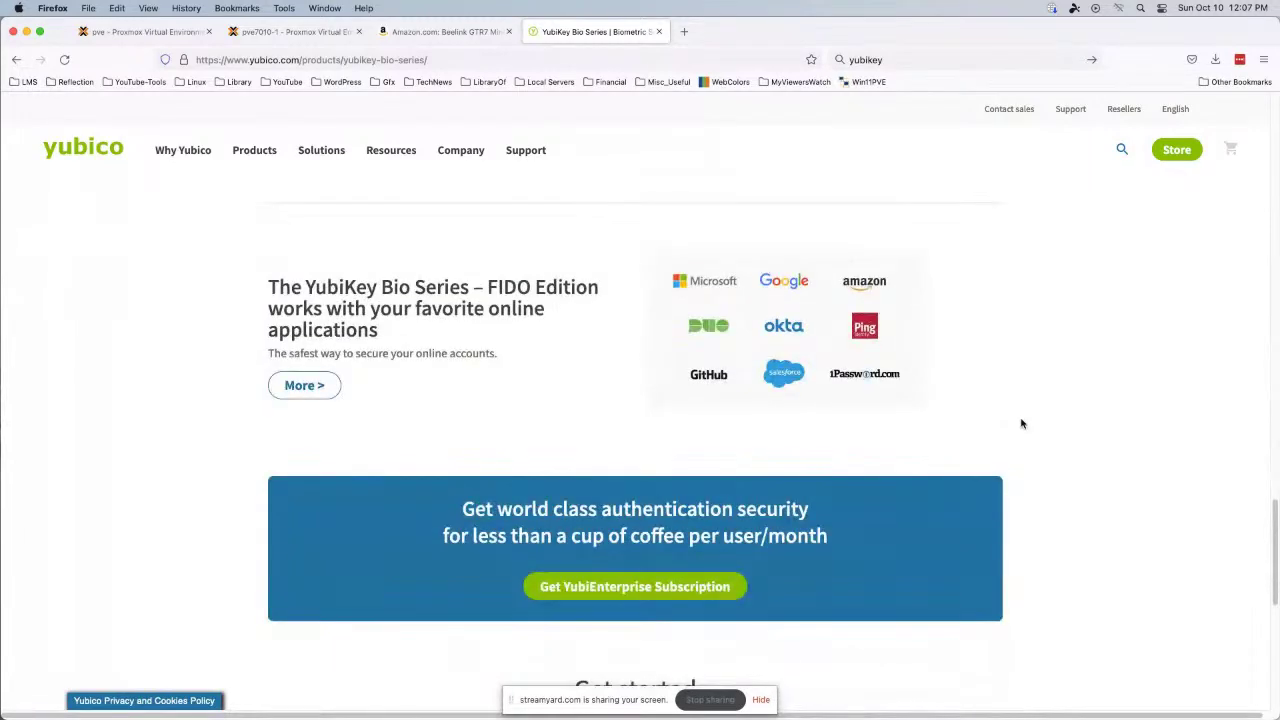
{"action": "scroll", "coordinate": [1021, 424], "scroll_direction": "up", "scroll_amount": 6}
Open the Yubico store and compare the models, prices and security functions of the YubiKey 5 and YubiKey Bio series.
{"action": "mouse_move", "coordinate": [314, 163]}
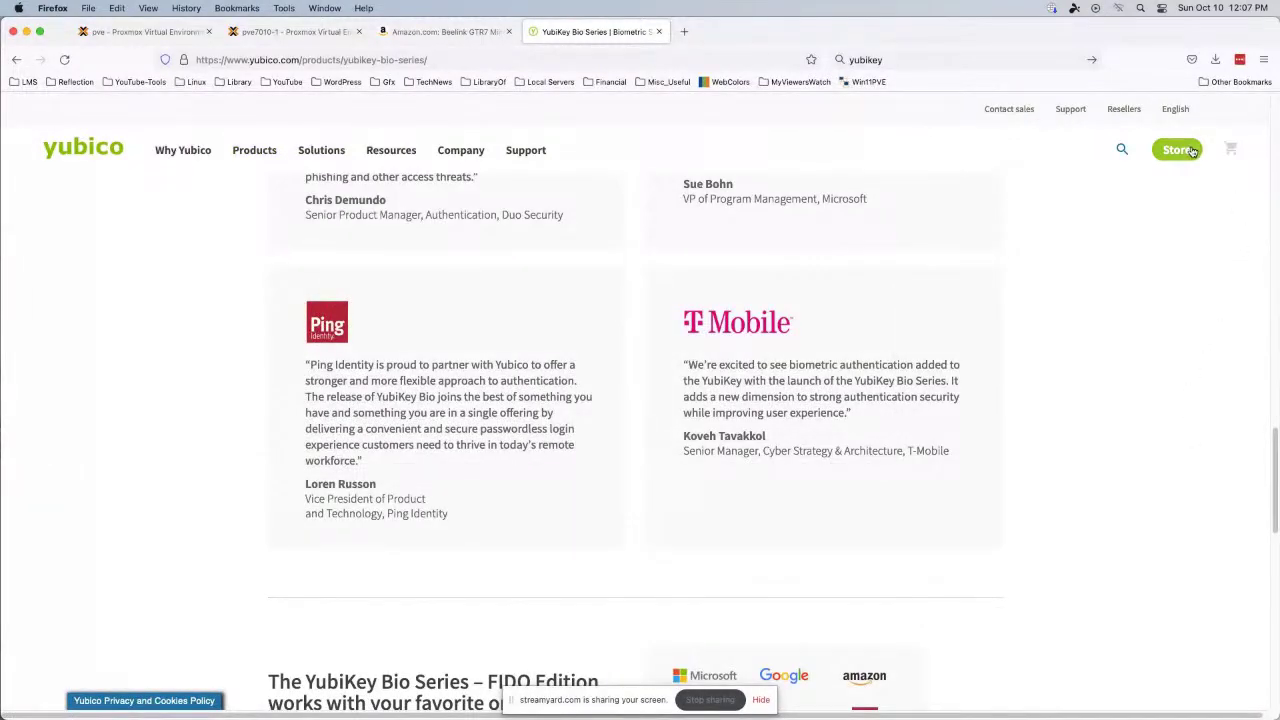
{"action": "left_click", "coordinate": [1190, 150]}
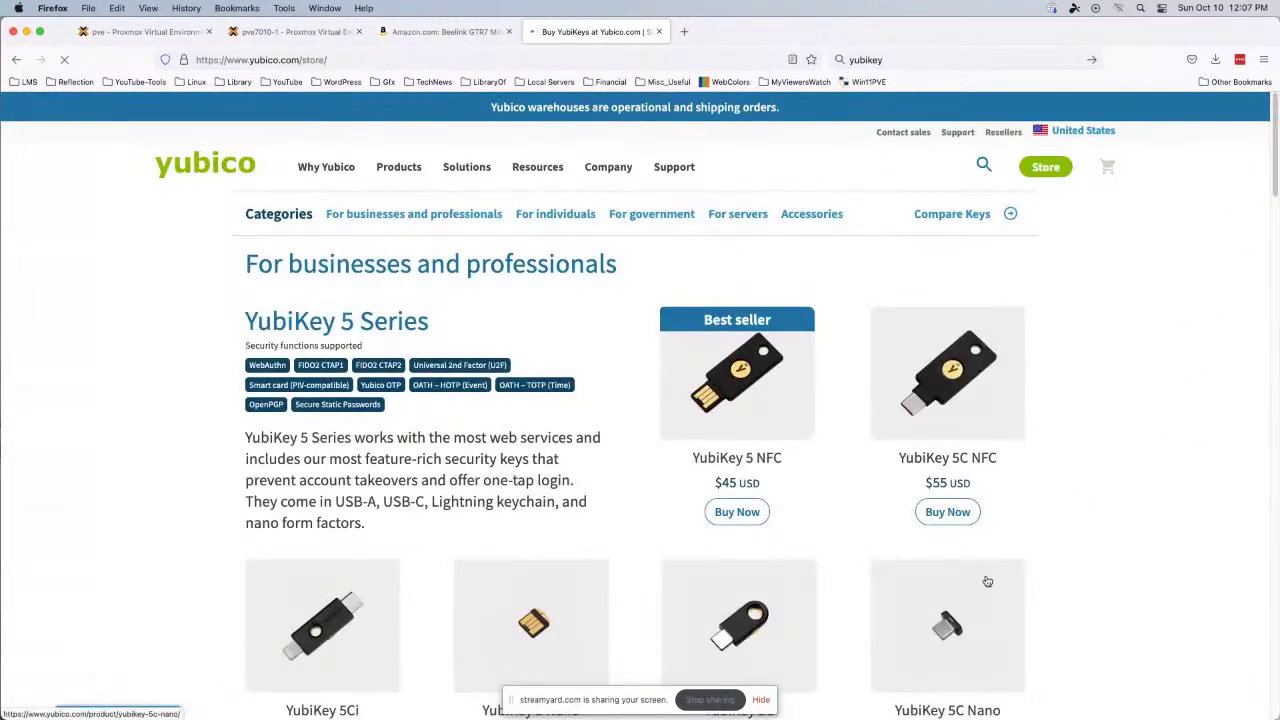
{"action": "scroll", "coordinate": [987, 581], "scroll_direction": "down", "scroll_amount": 5}
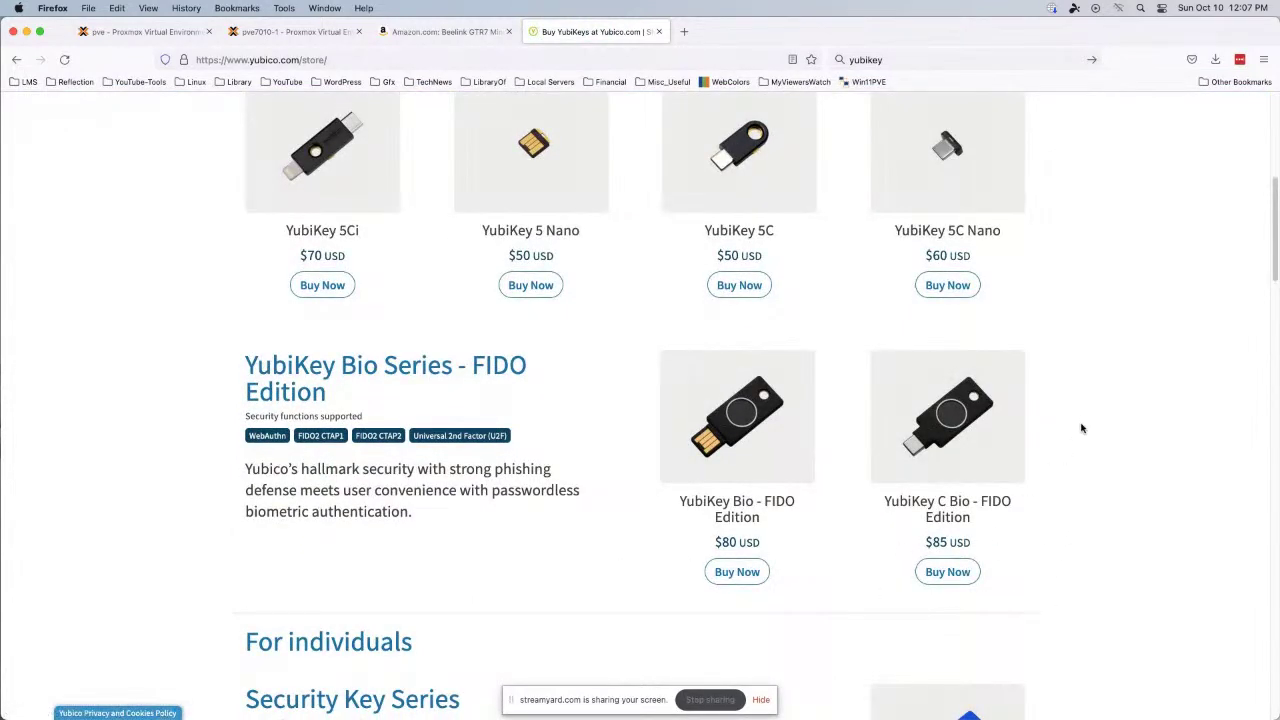
{"action": "scroll", "coordinate": [1114, 514], "scroll_direction": "up", "scroll_amount": 3}
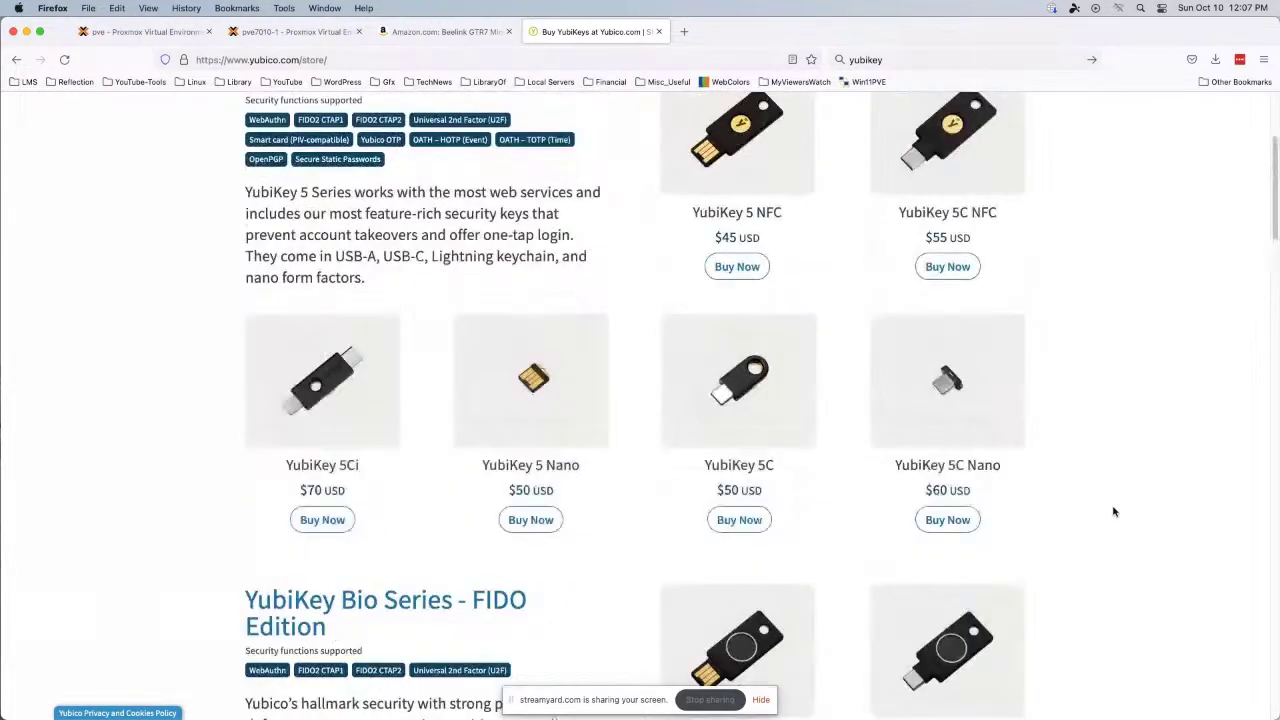
{"action": "scroll", "coordinate": [1114, 512], "scroll_direction": "up", "scroll_amount": 1}
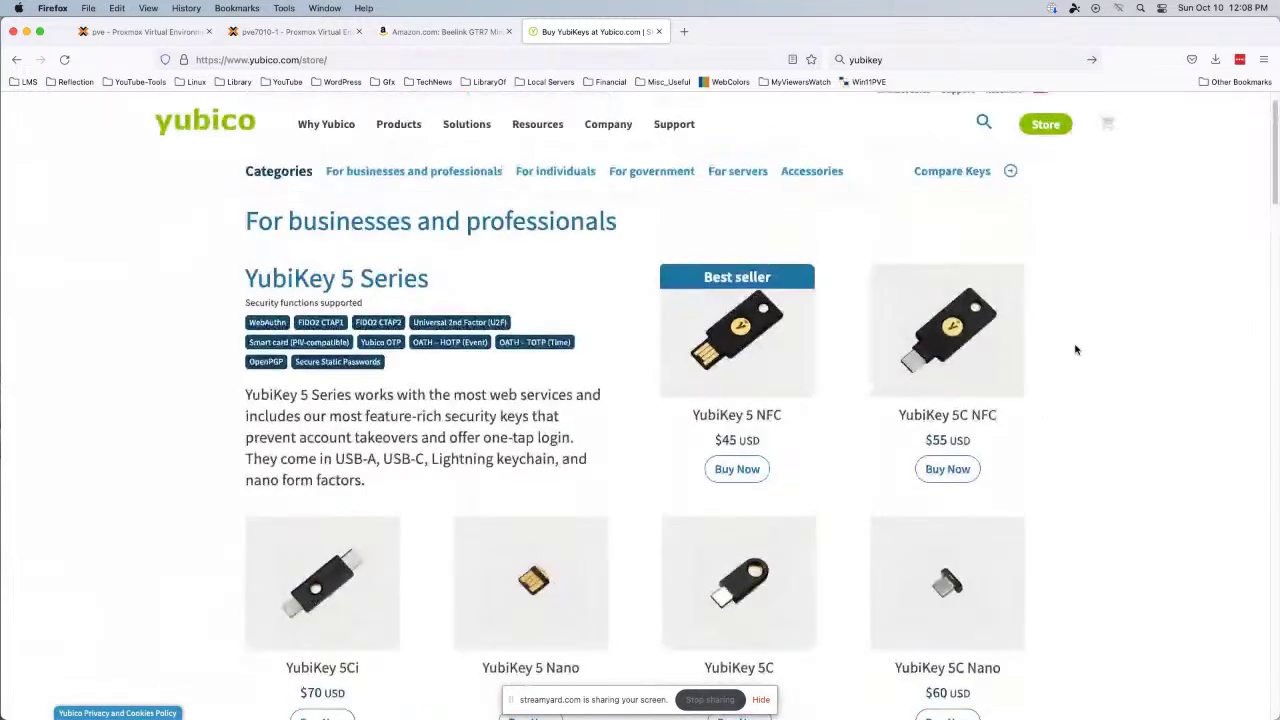
{"action": "scroll", "coordinate": [1106, 343], "scroll_direction": "up", "scroll_amount": 2}
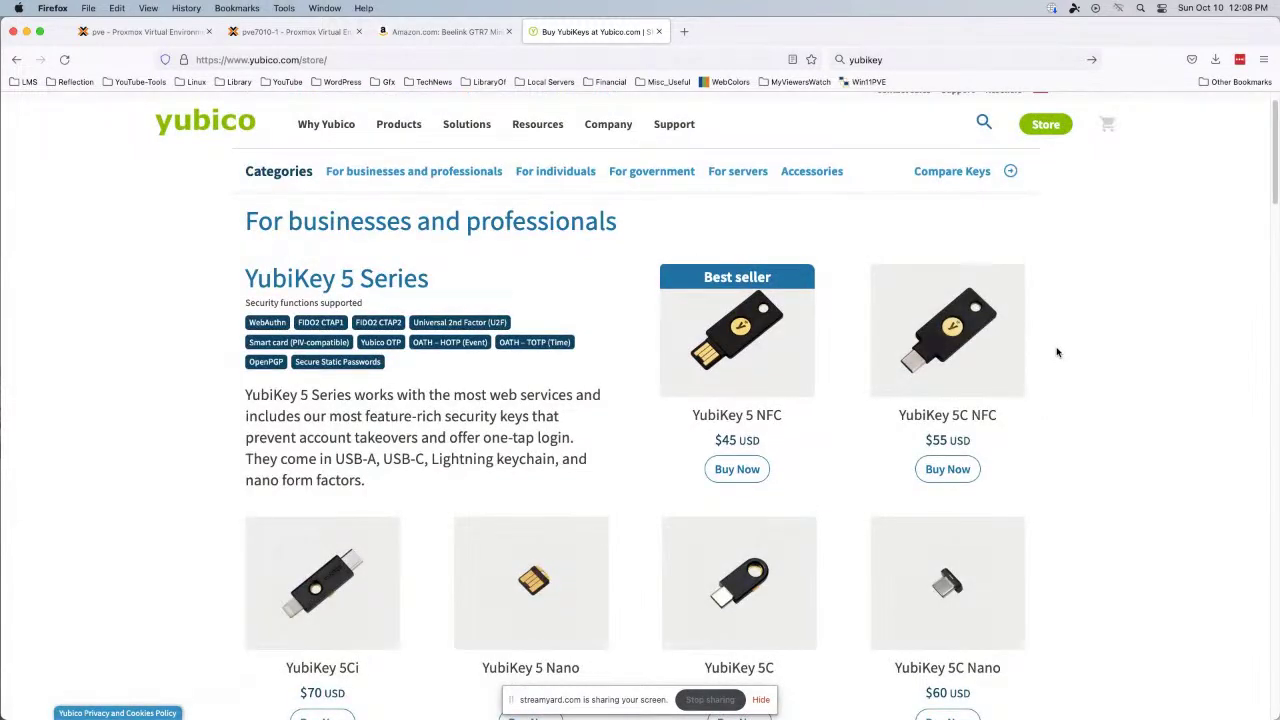
{"action": "scroll", "coordinate": [1055, 376], "scroll_direction": "down", "scroll_amount": 3}
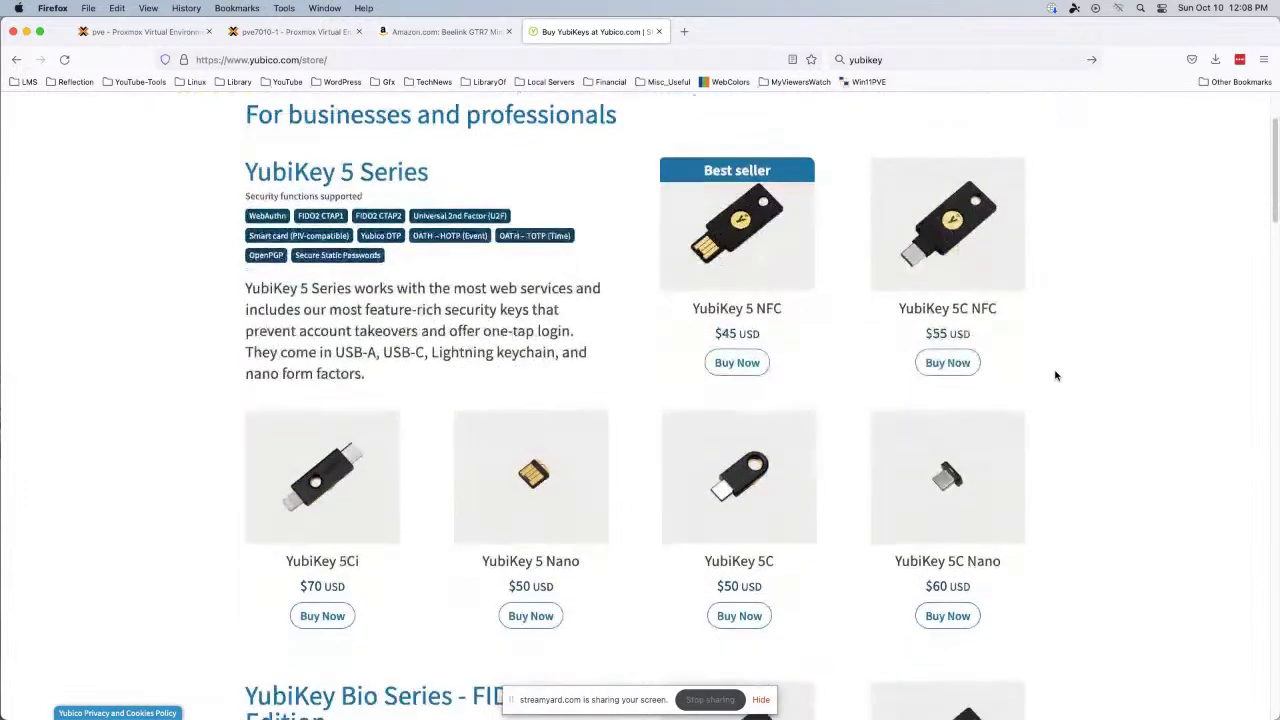
{"action": "scroll", "coordinate": [1056, 374], "scroll_direction": "down", "scroll_amount": 1}
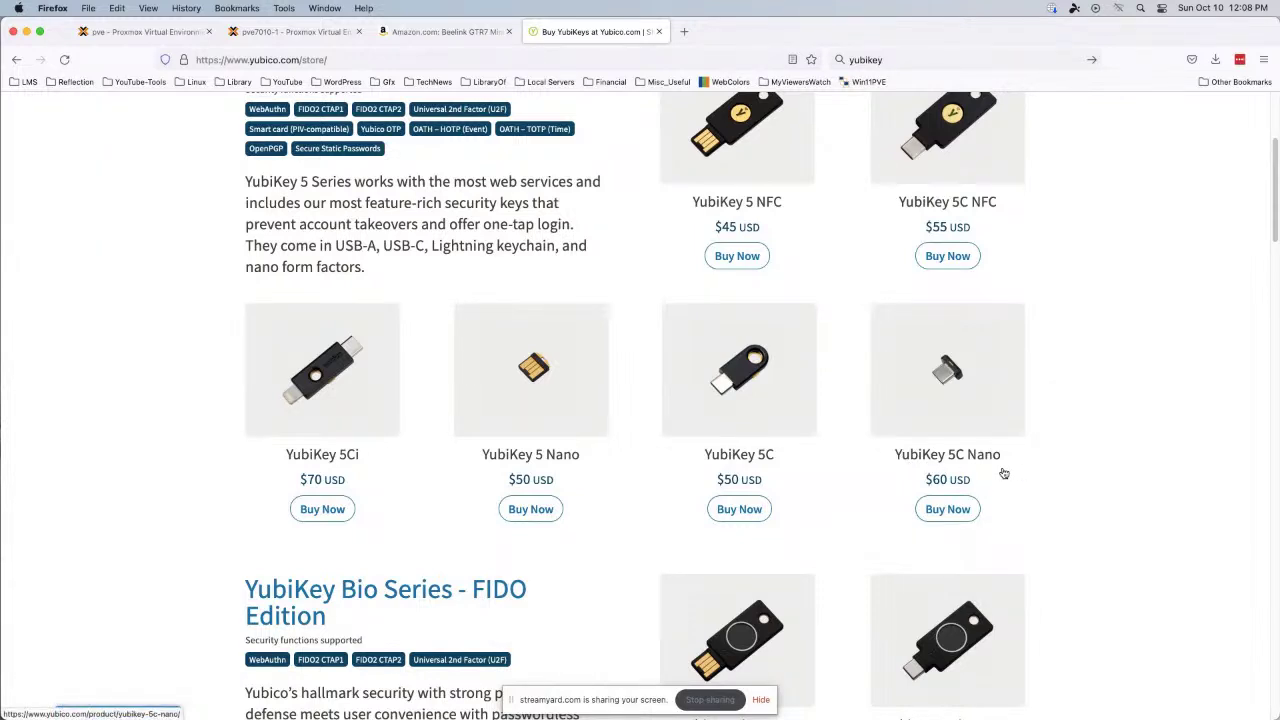
Review the YubiKey Bio, Security Key and YubiKey 5 FIPS series in the Yubico store, ending back at the YubiKey 5 Series.
{"action": "scroll", "coordinate": [1060, 433], "scroll_direction": "down", "scroll_amount": 2}
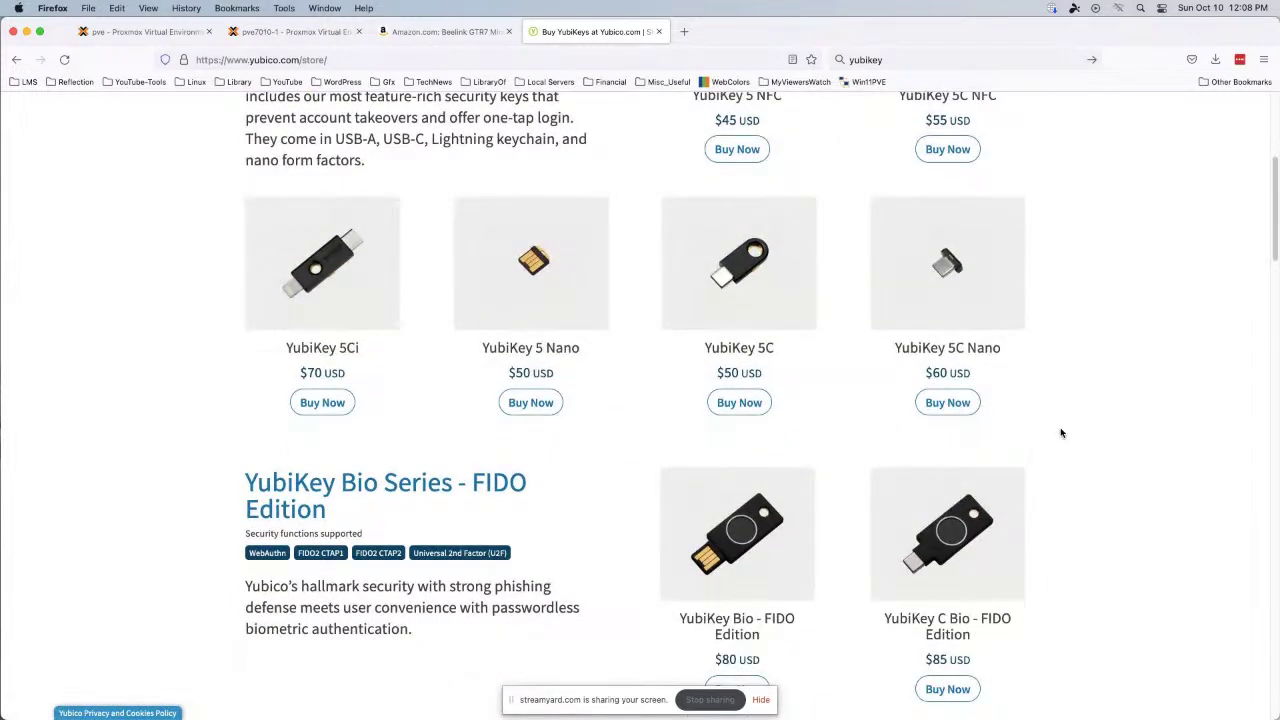
{"action": "scroll", "coordinate": [1062, 433], "scroll_direction": "down", "scroll_amount": 6}
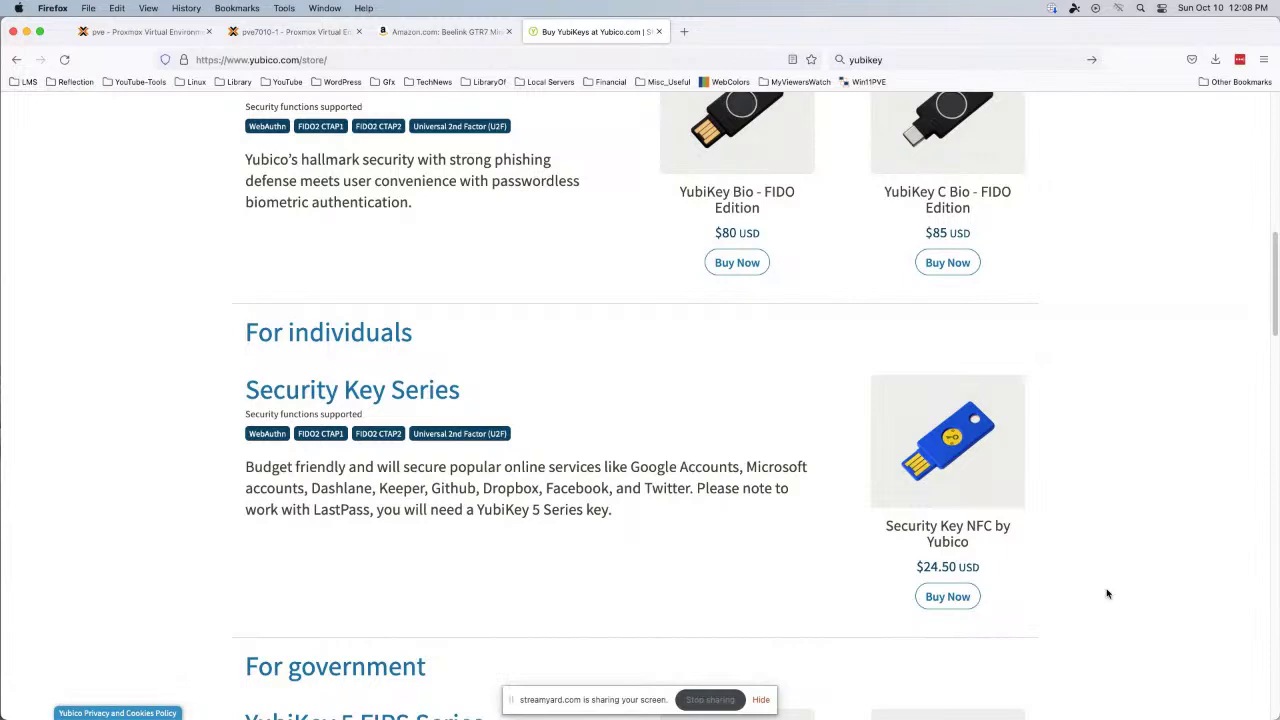
{"action": "scroll", "coordinate": [1092, 512], "scroll_direction": "down", "scroll_amount": 5}
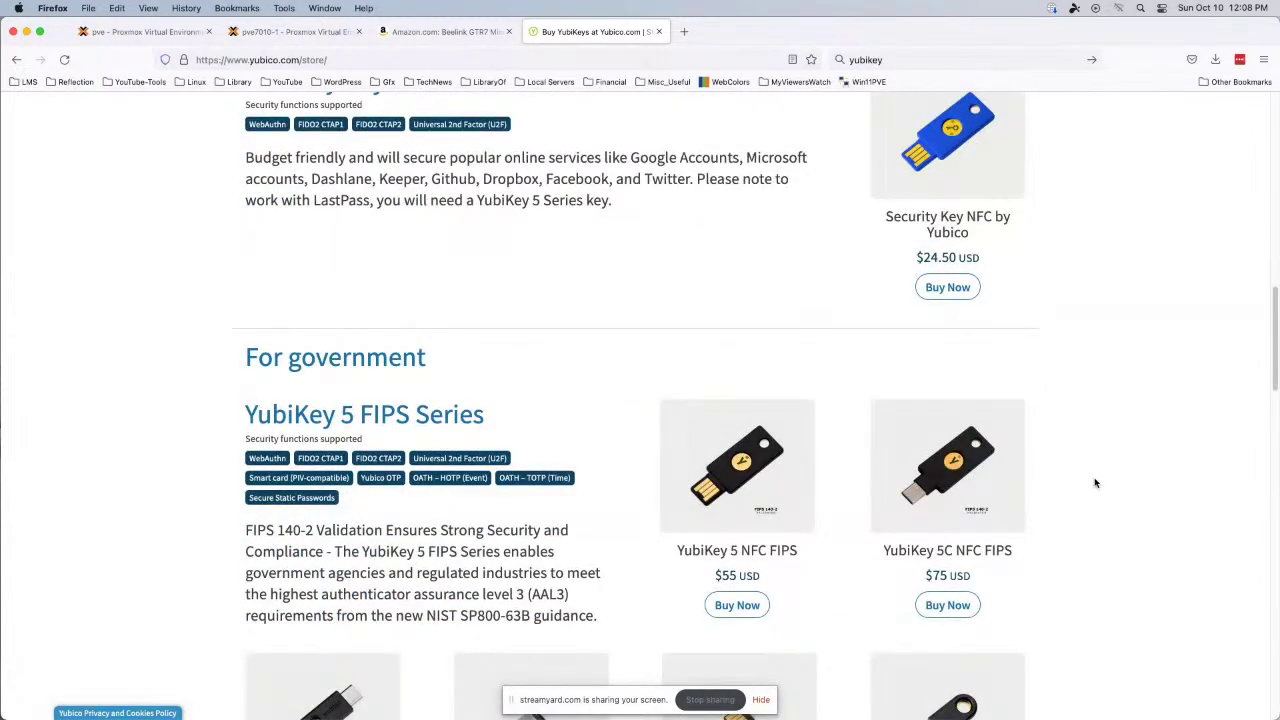
{"action": "scroll", "coordinate": [1097, 477], "scroll_direction": "up", "scroll_amount": 3}
{"action": "scroll", "coordinate": [1099, 472], "scroll_direction": "up", "scroll_amount": 4}
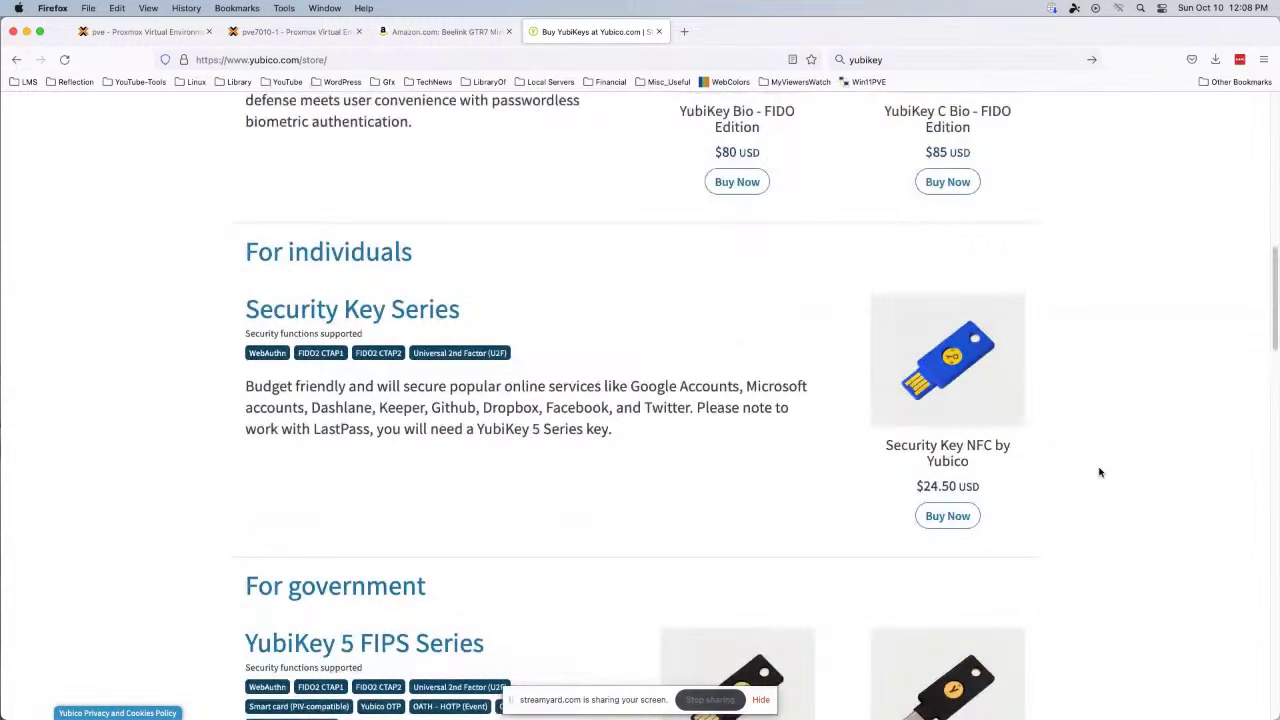
{"action": "scroll", "coordinate": [1098, 490], "scroll_direction": "up", "scroll_amount": 10}
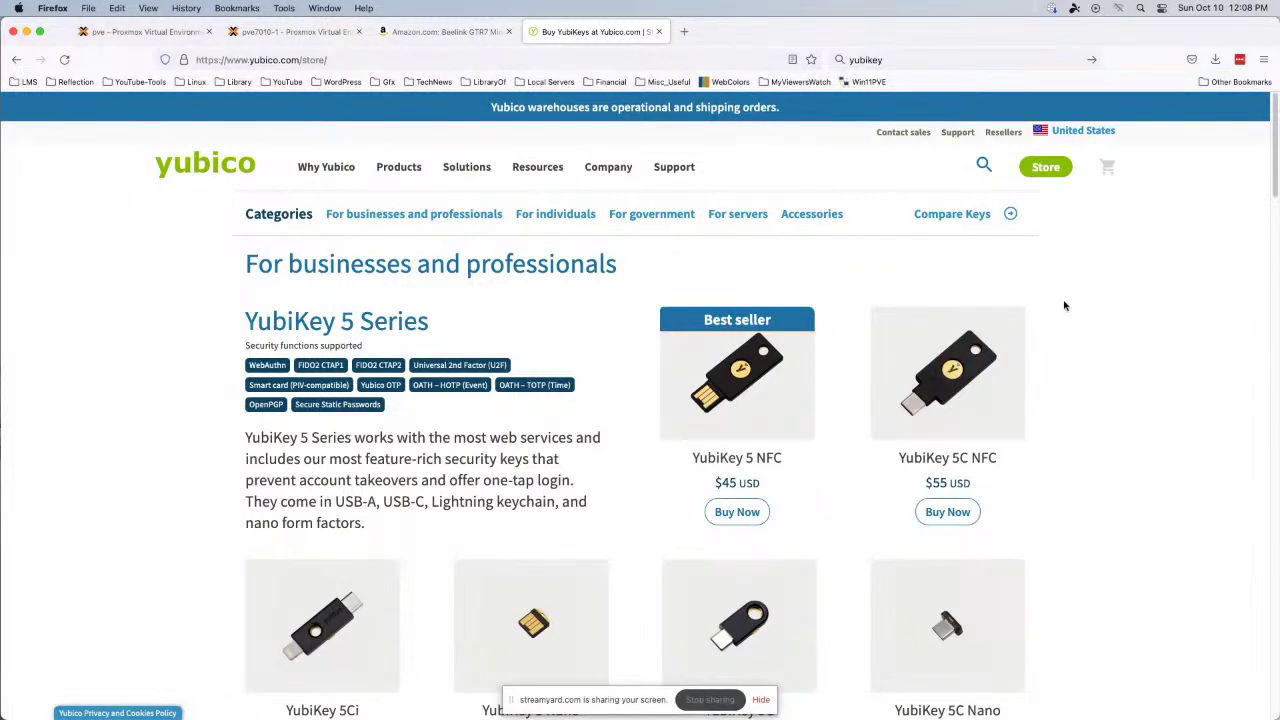
{"action": "scroll", "coordinate": [1066, 310], "scroll_direction": "down", "scroll_amount": 3}
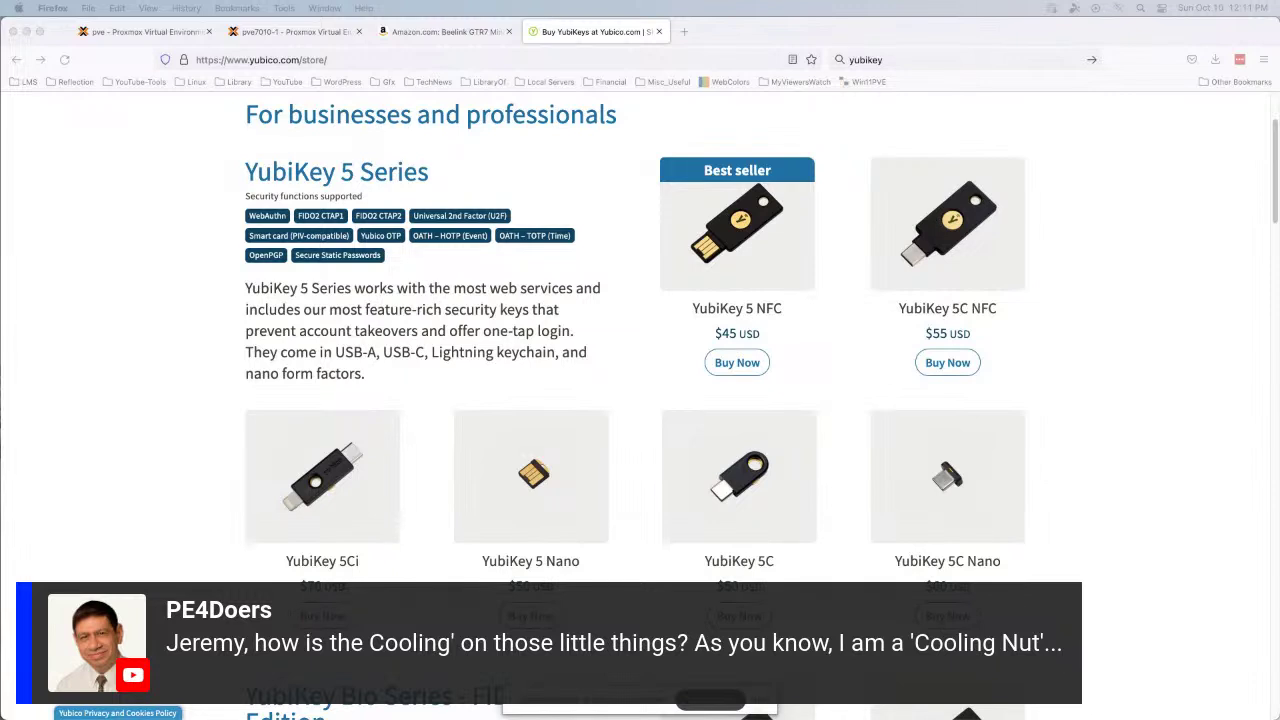
Open minisforum.com in a new browser tab and go to its product specifications page.
{"action": "left_click", "coordinate": [684, 31]}
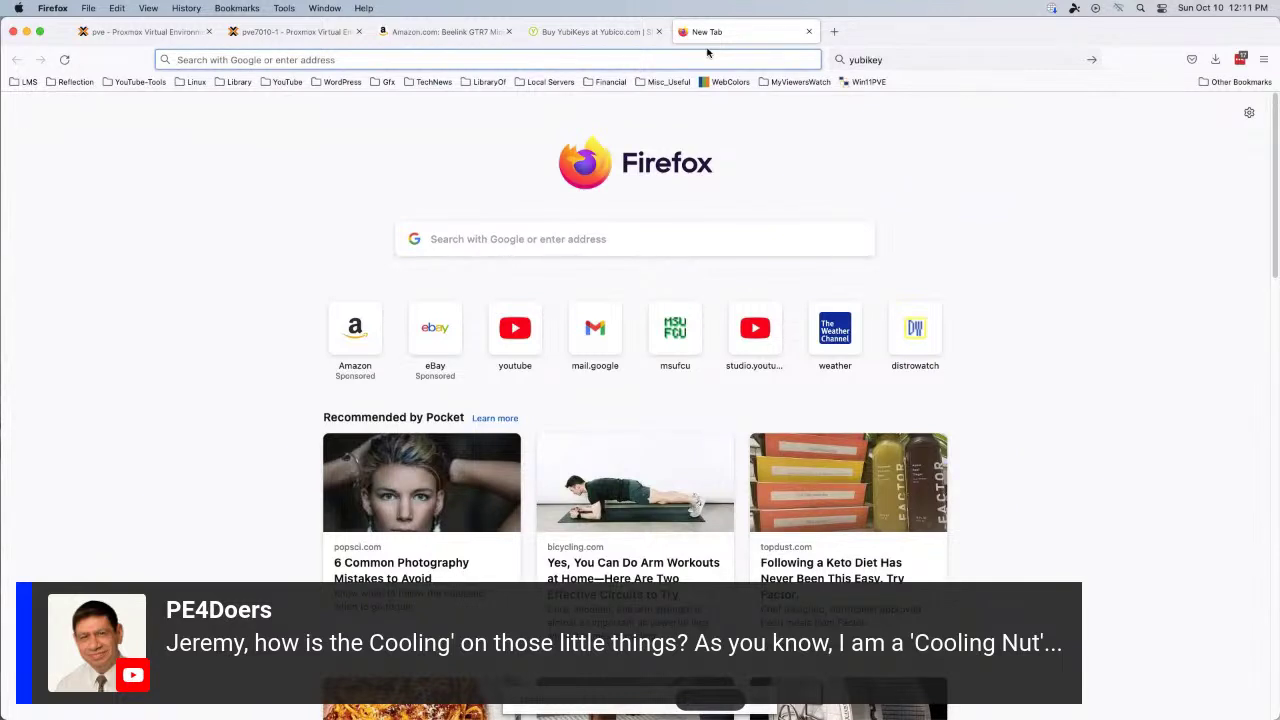
{"action": "type", "text": "mnis"}
{"action": "key", "text": "BackSpace"}
{"action": "key", "text": "BackSpace"}
{"action": "key", "text": "BackSpace"}
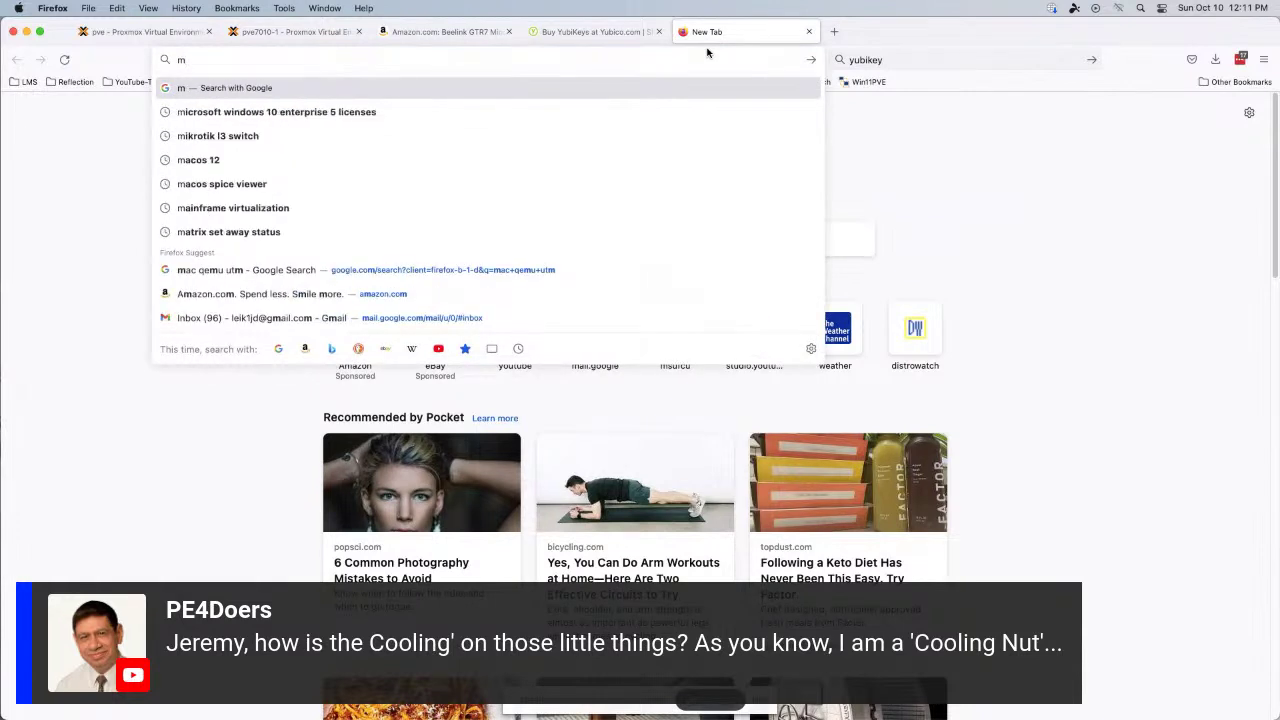
{"action": "type", "text": "inisforum.c"}
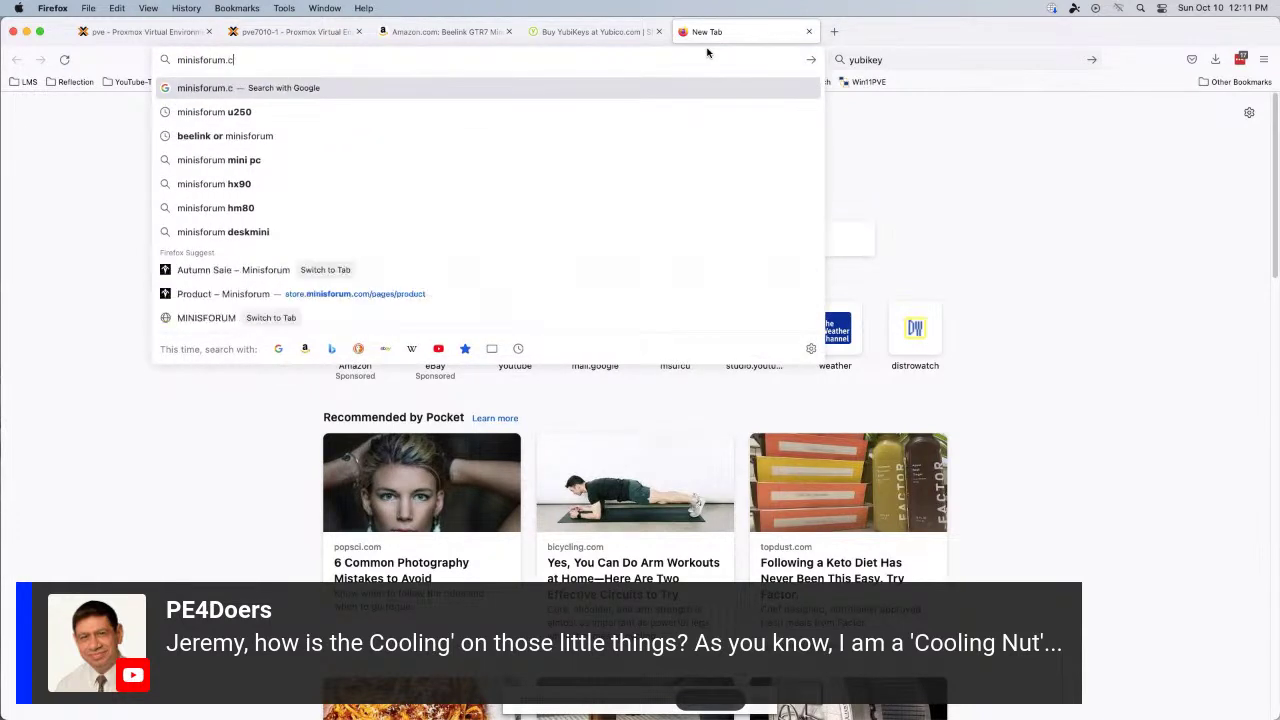
{"action": "type", "text": "om"}
{"action": "key", "text": "Return"}
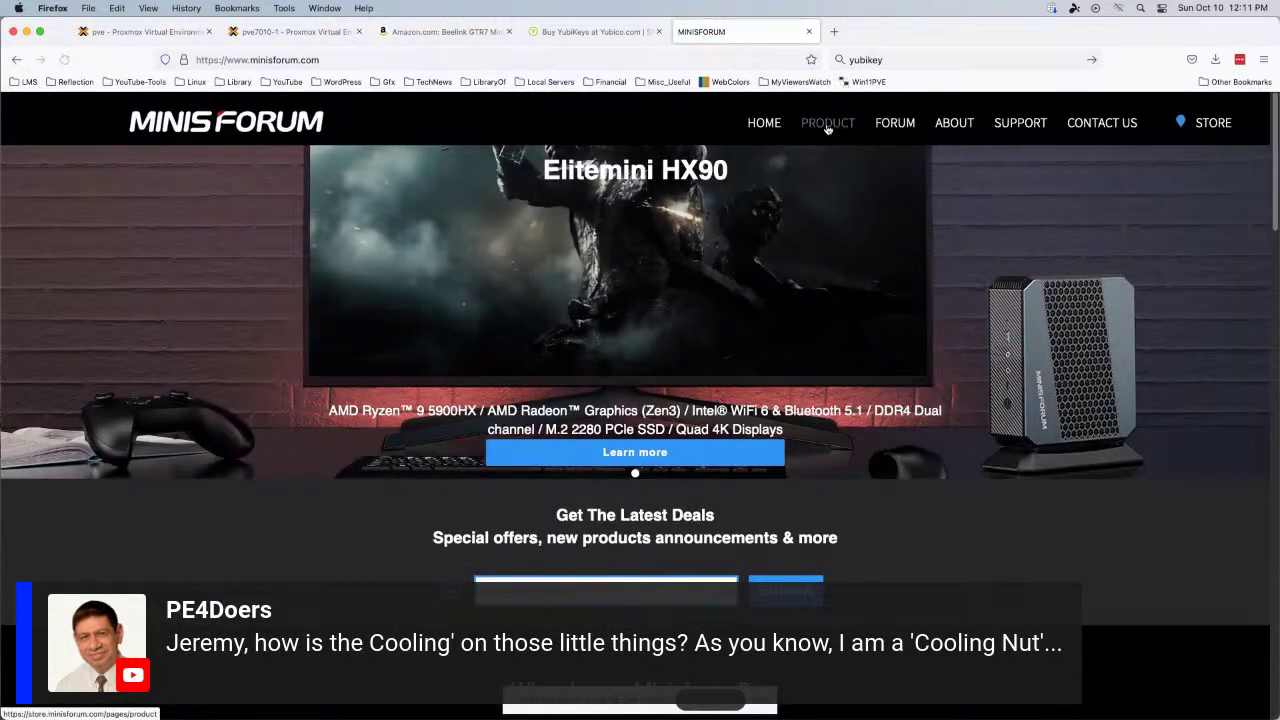
{"action": "left_click", "coordinate": [827, 124]}
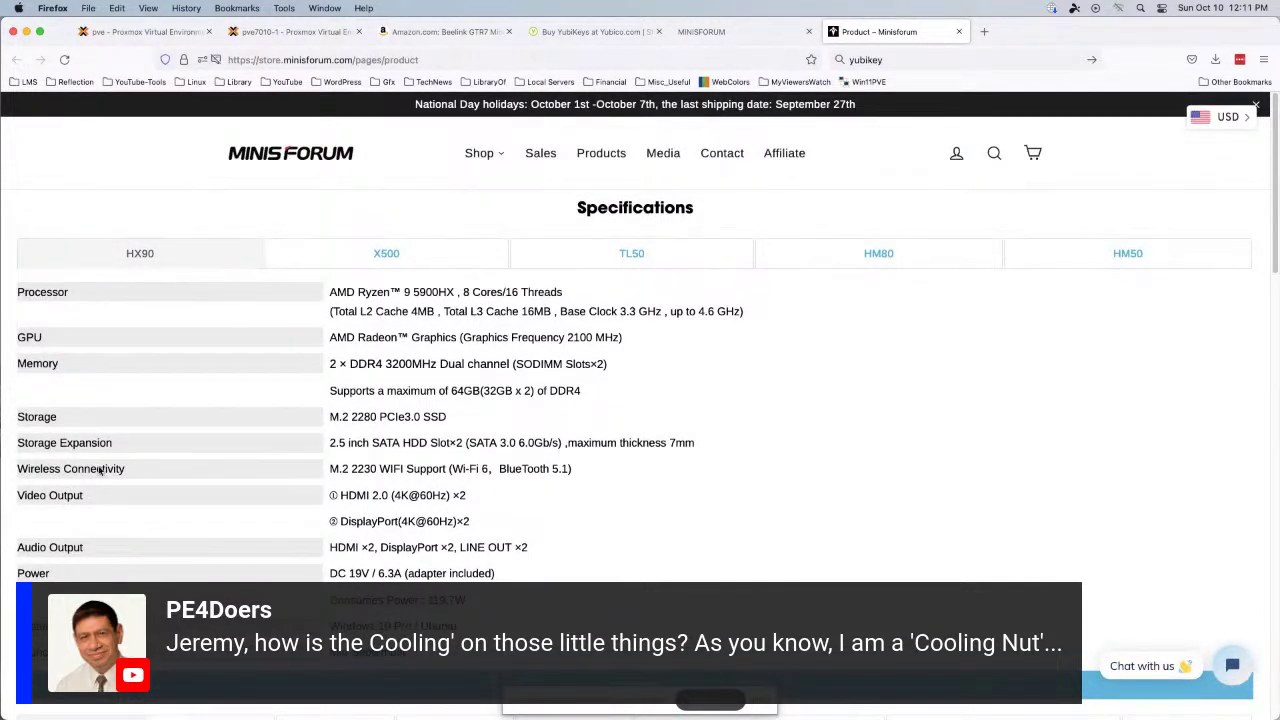
Copy the UM340's processor name, AMD Ryzen™ 5 3450U, from the Minisforum specifications and search Google for it in a new tab.
{"action": "scroll", "coordinate": [280, 405], "scroll_direction": "down", "scroll_amount": 5}
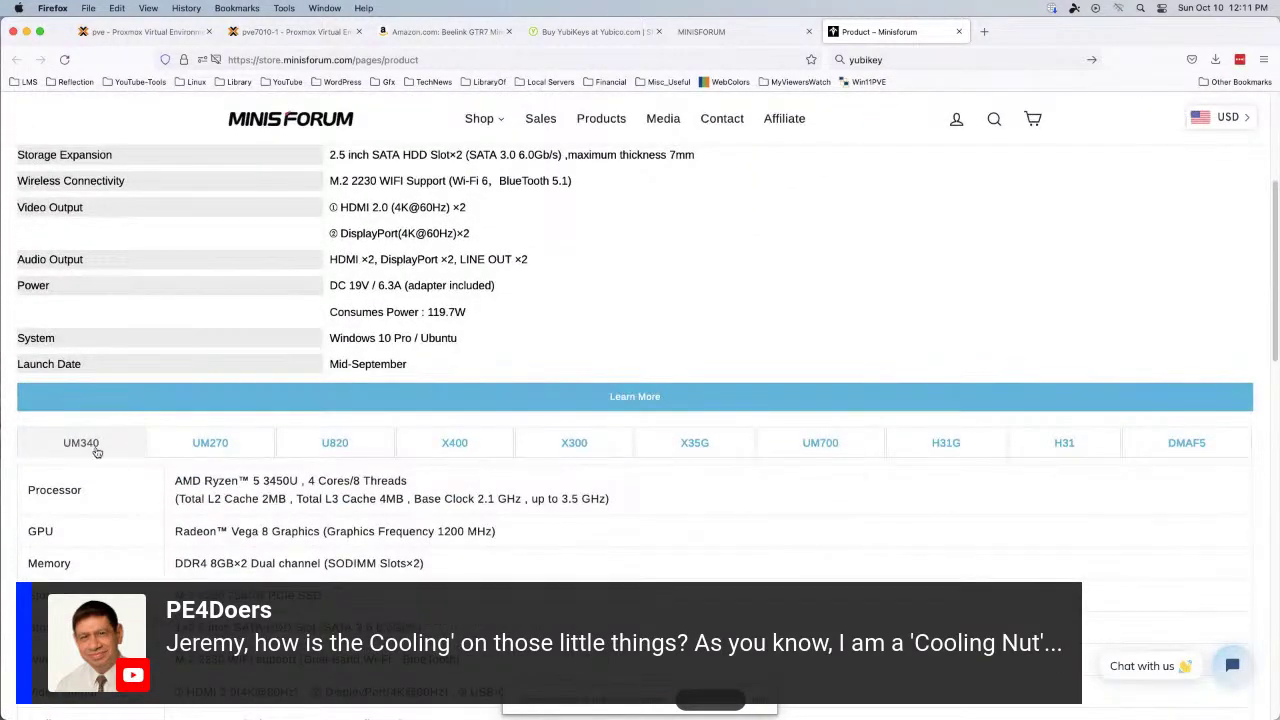
{"action": "scroll", "coordinate": [152, 463], "scroll_direction": "down", "scroll_amount": 3}
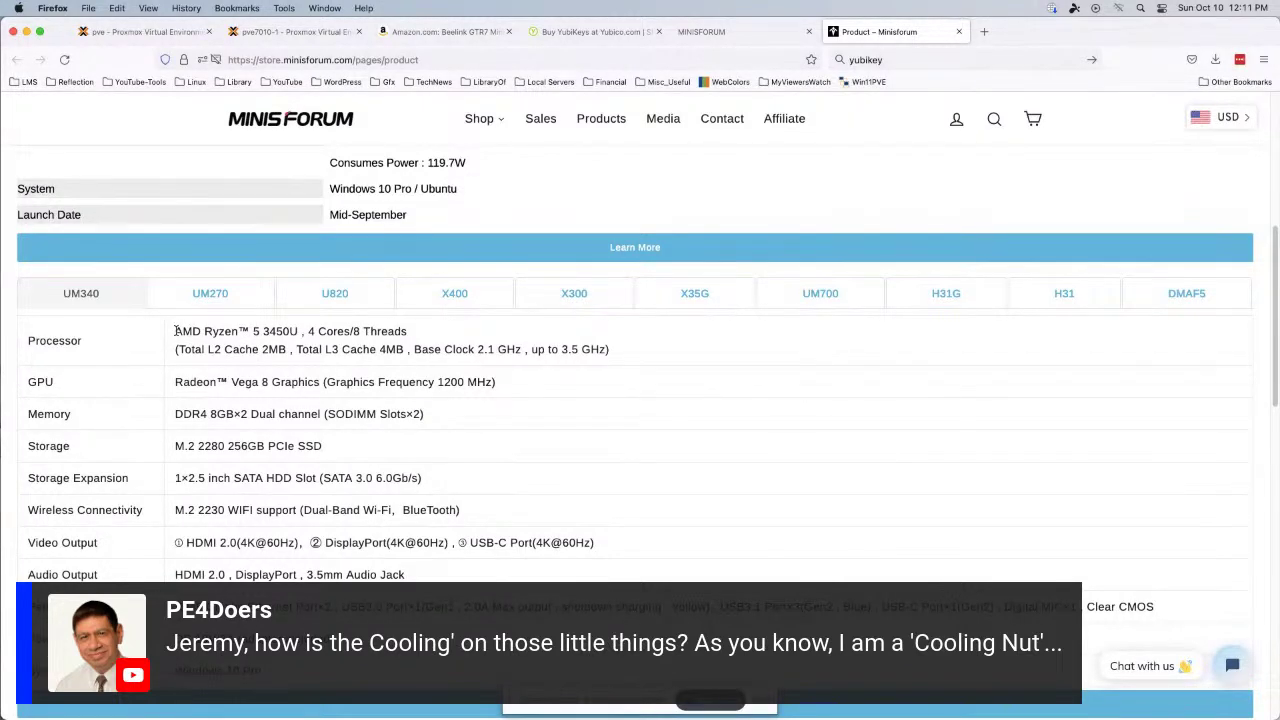
{"action": "left_click_drag", "start_coordinate": [176, 331], "coordinate": [298, 331]}
{"action": "key", "text": "super+c"}
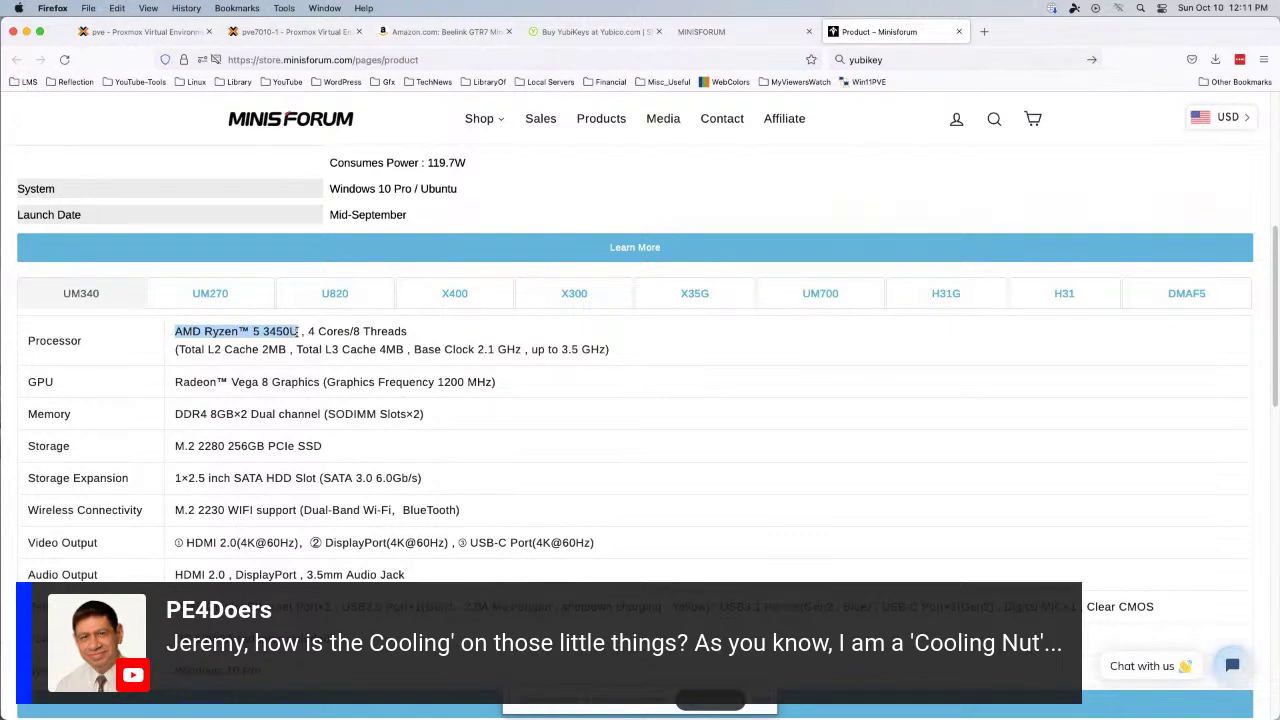
{"action": "key", "text": "super+t"}
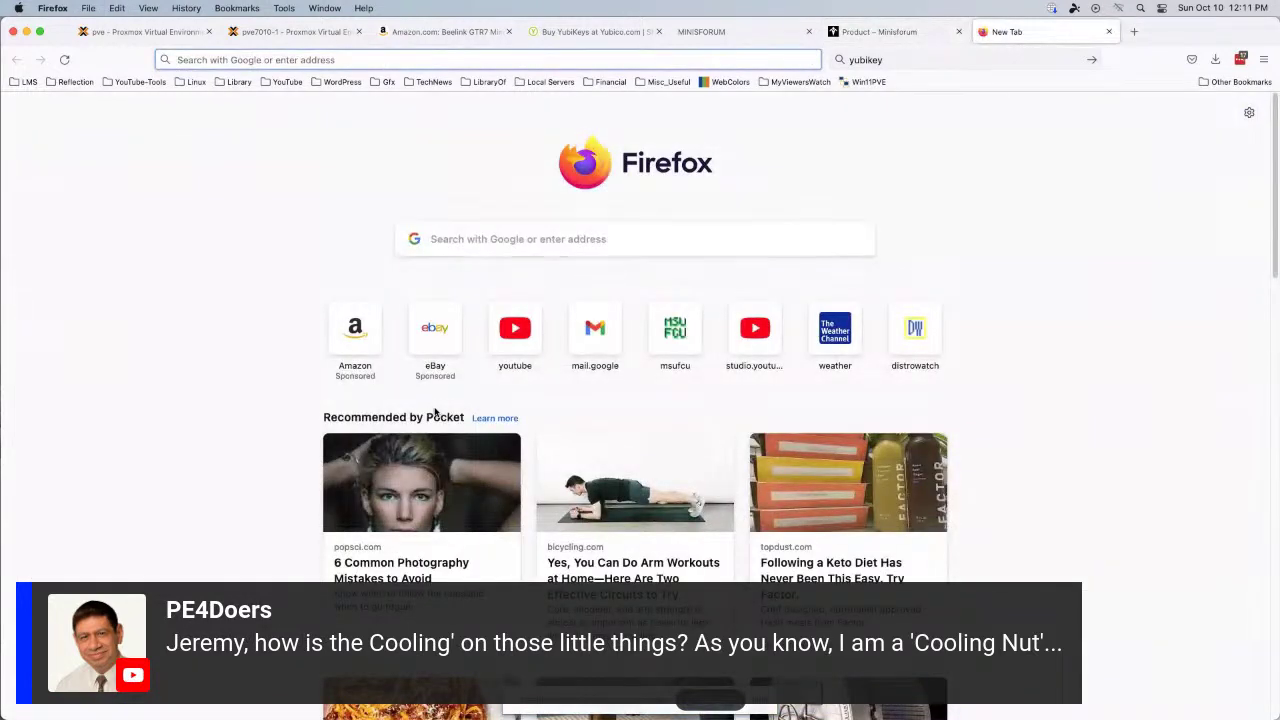
{"action": "key", "text": "super+k"}
{"action": "key", "text": "super+v"}
{"action": "key", "text": "Return"}
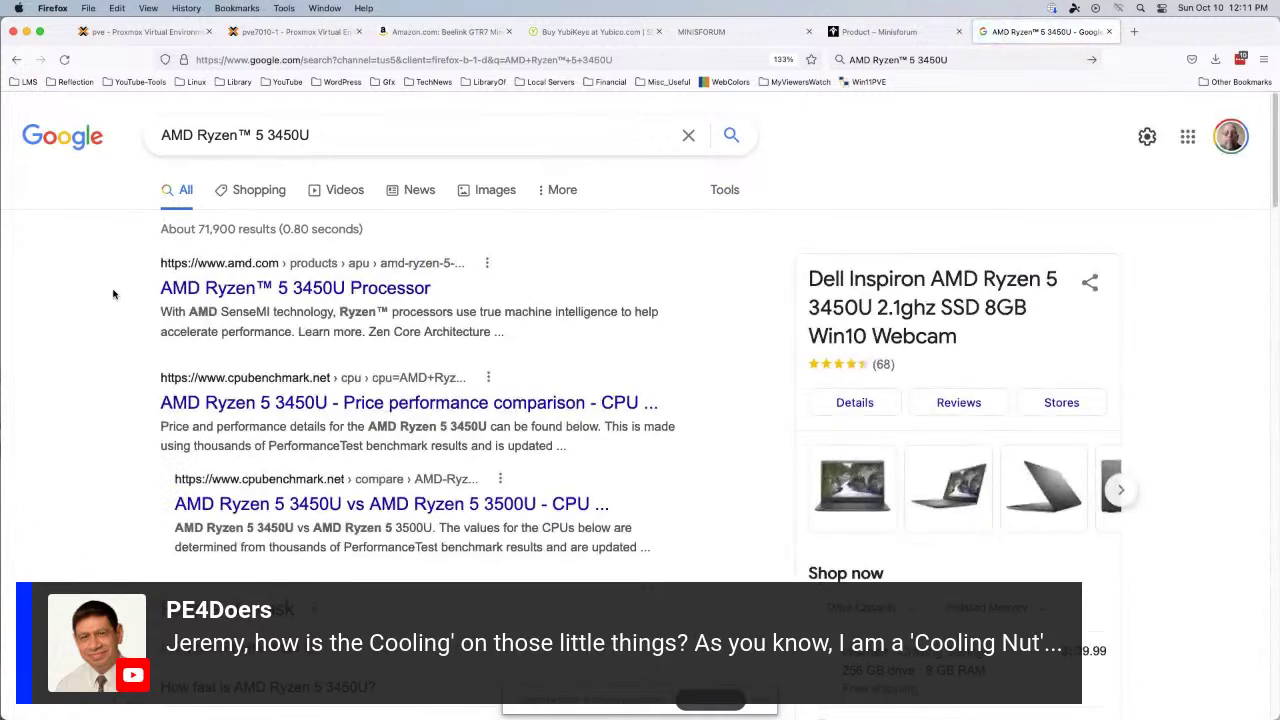
Open AMD's Ryzen 5 3450U product page and compare its specifications with the UM340's core and thread listing on the Minisforum page.
{"action": "left_click", "coordinate": [192, 292]}
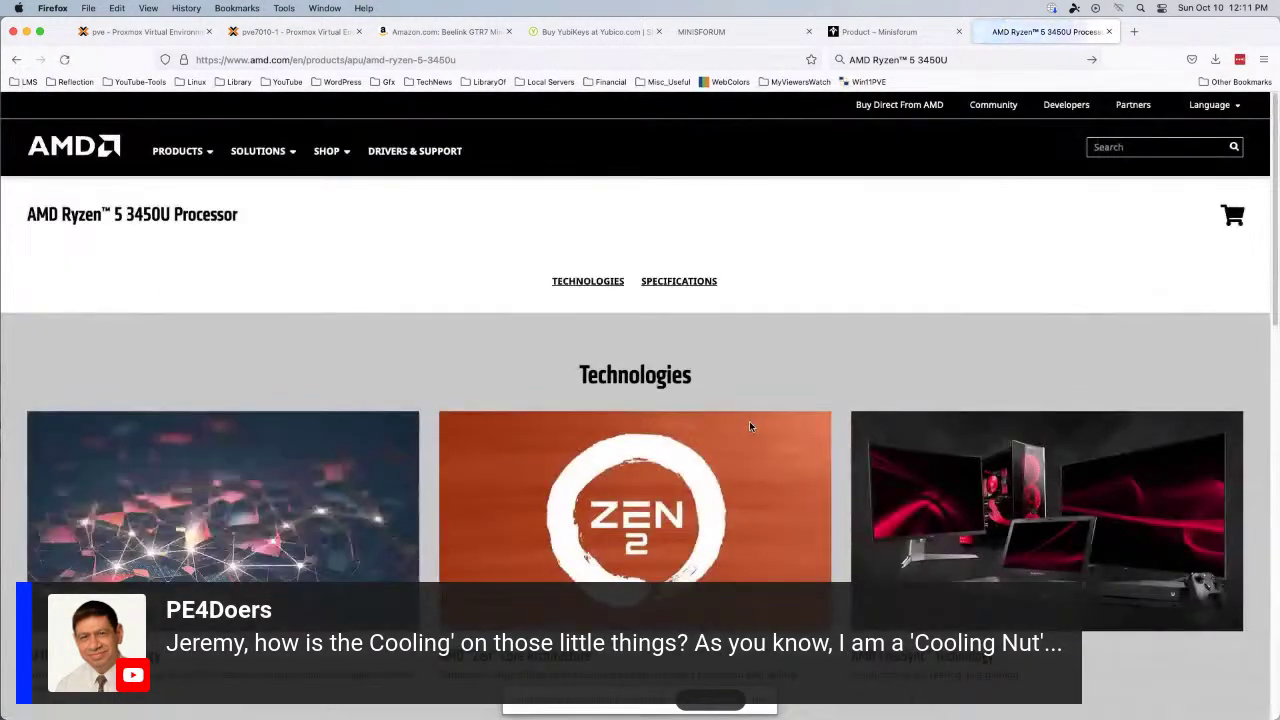
{"action": "scroll", "coordinate": [453, 346], "scroll_direction": "down", "scroll_amount": 5}
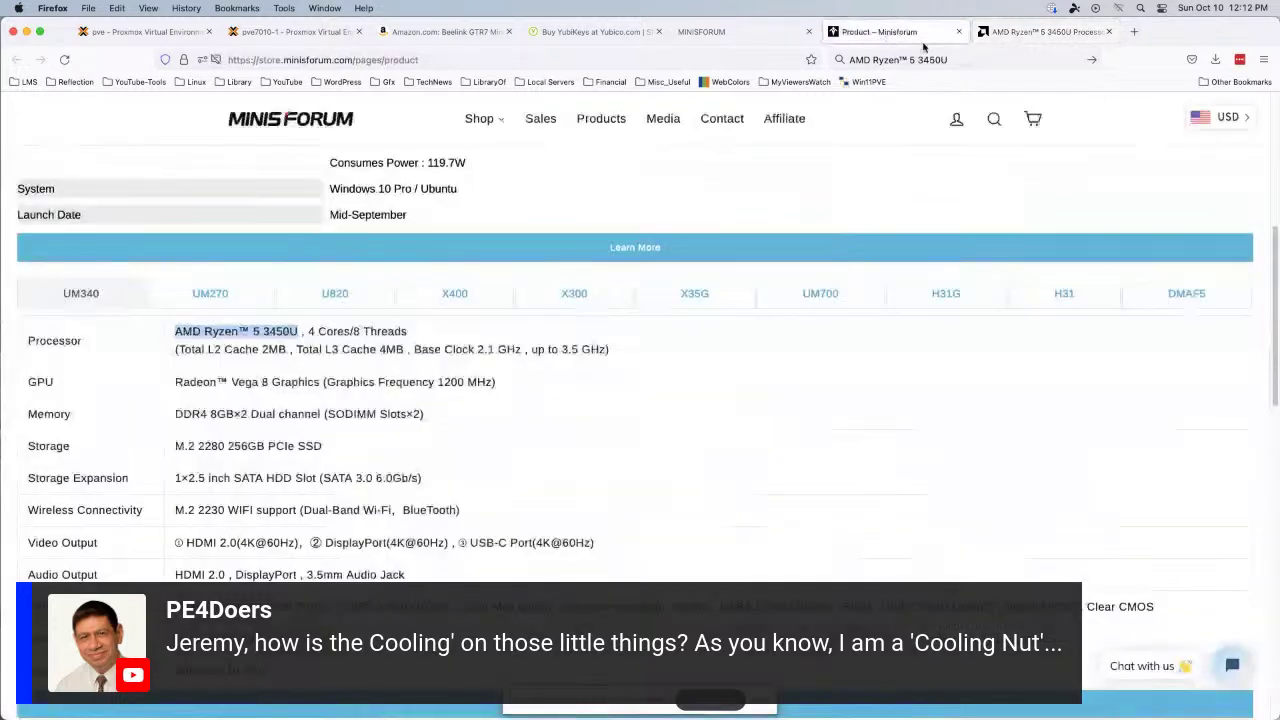
{"action": "left_click", "coordinate": [899, 38]}
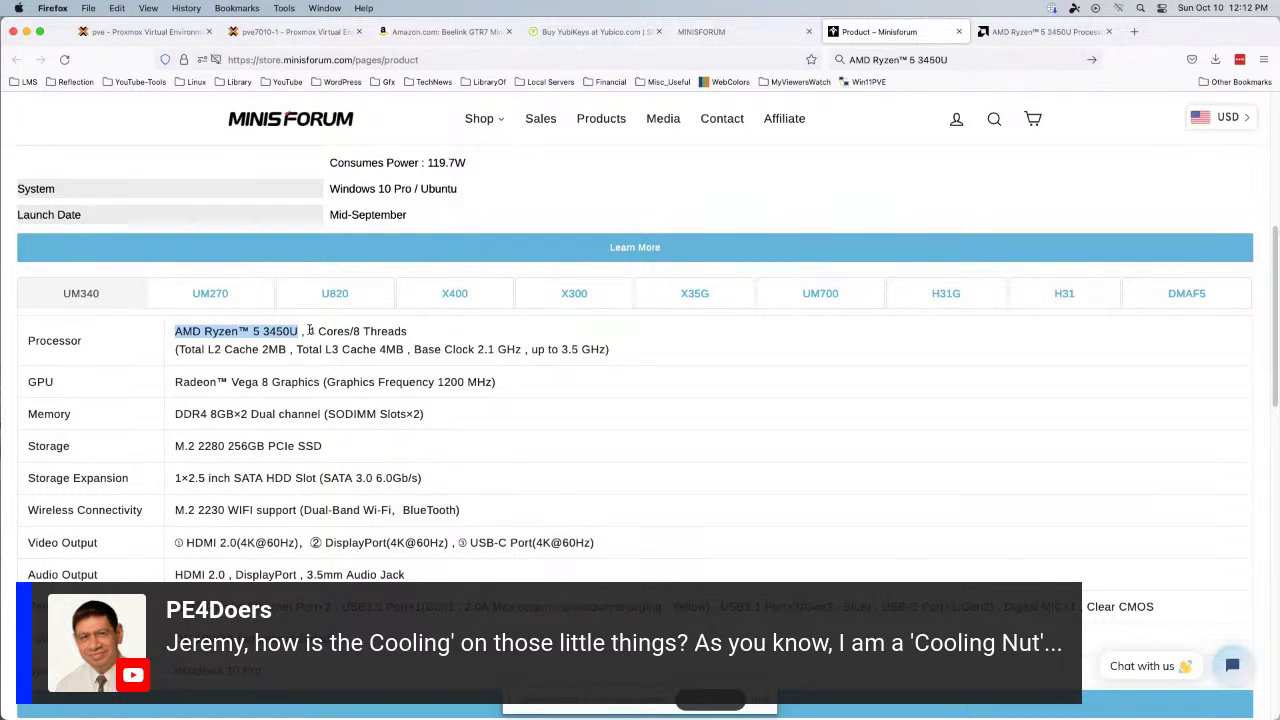
{"action": "left_click_drag", "start_coordinate": [310, 331], "coordinate": [445, 334]}
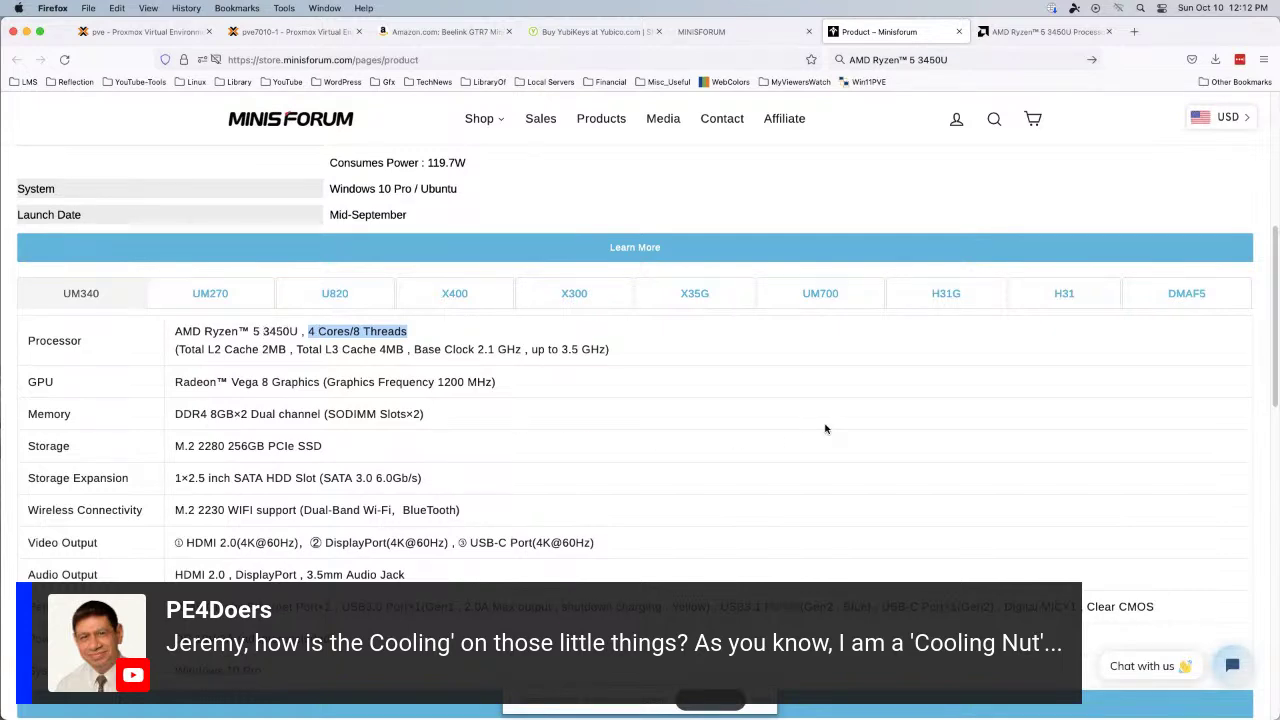
{"action": "scroll", "coordinate": [826, 428], "scroll_direction": "down", "scroll_amount": 2}
{"action": "scroll", "coordinate": [826, 428], "scroll_direction": "up", "scroll_amount": 3}
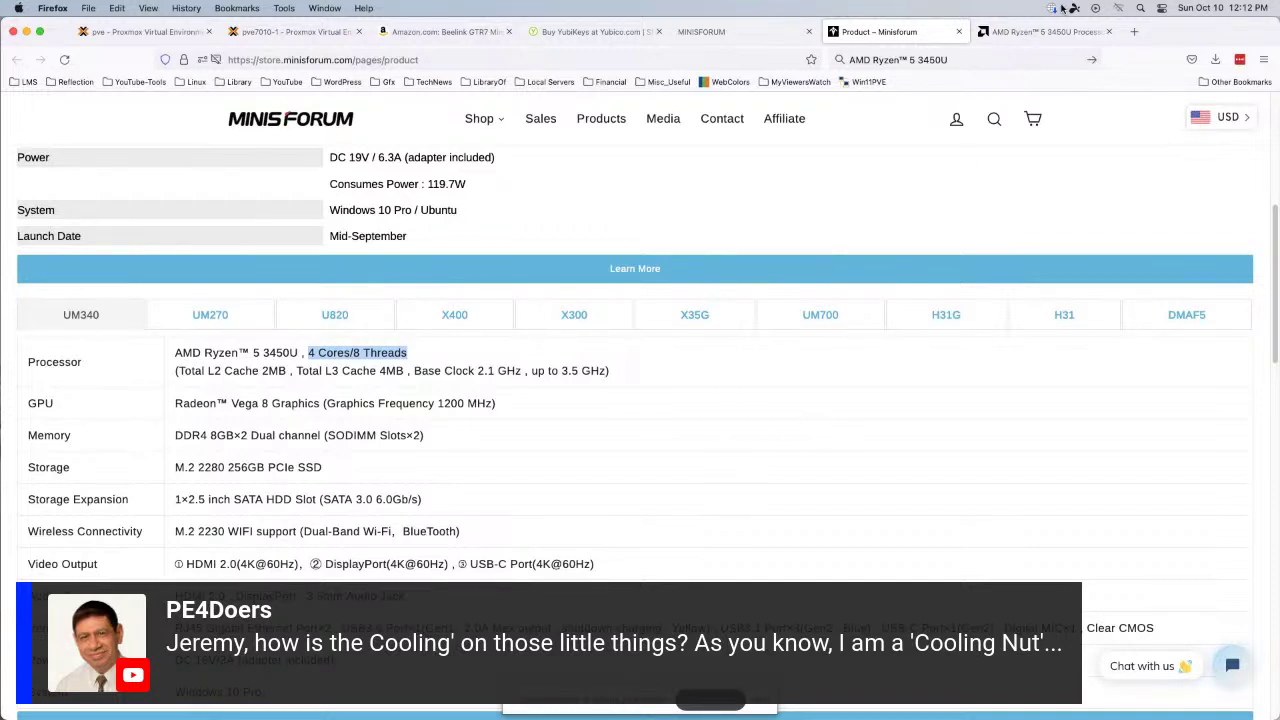
{"action": "left_click", "coordinate": [1035, 31]}
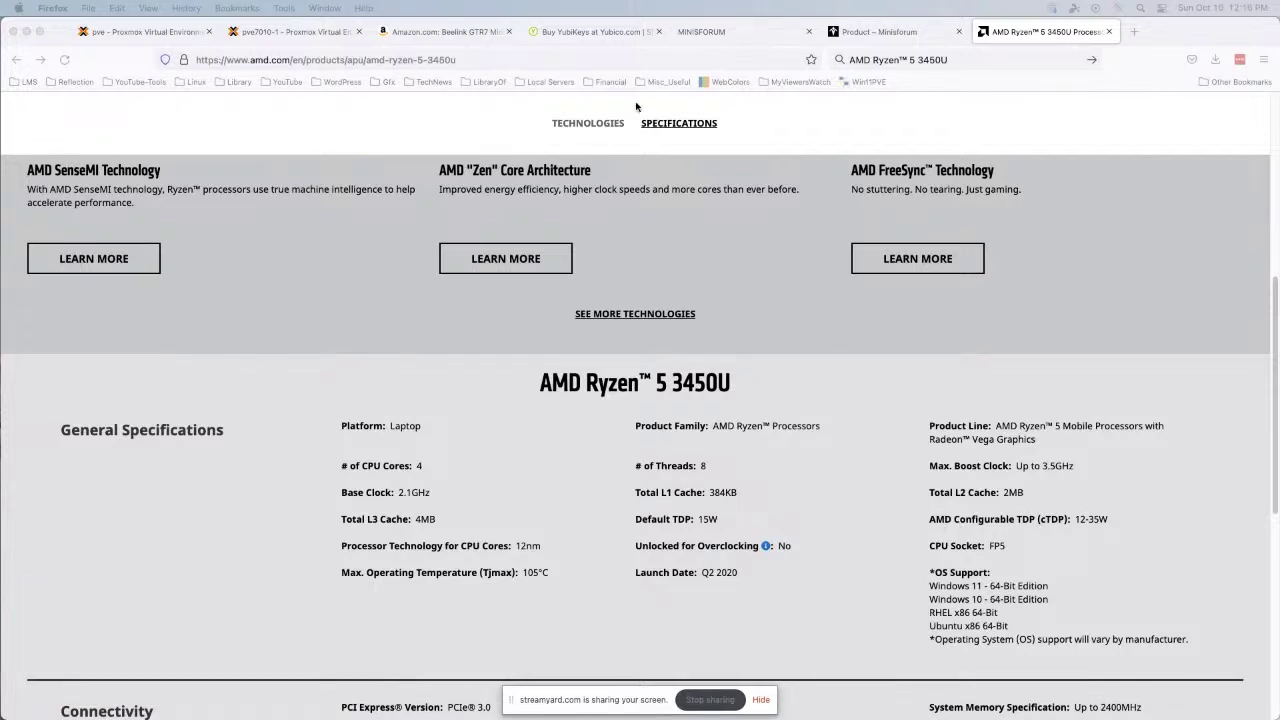
Return to the Yubico store and examine the Security Key Series for individuals alongside the YubiKey Bio and 5 FIPS series.
{"action": "left_click", "coordinate": [591, 36]}
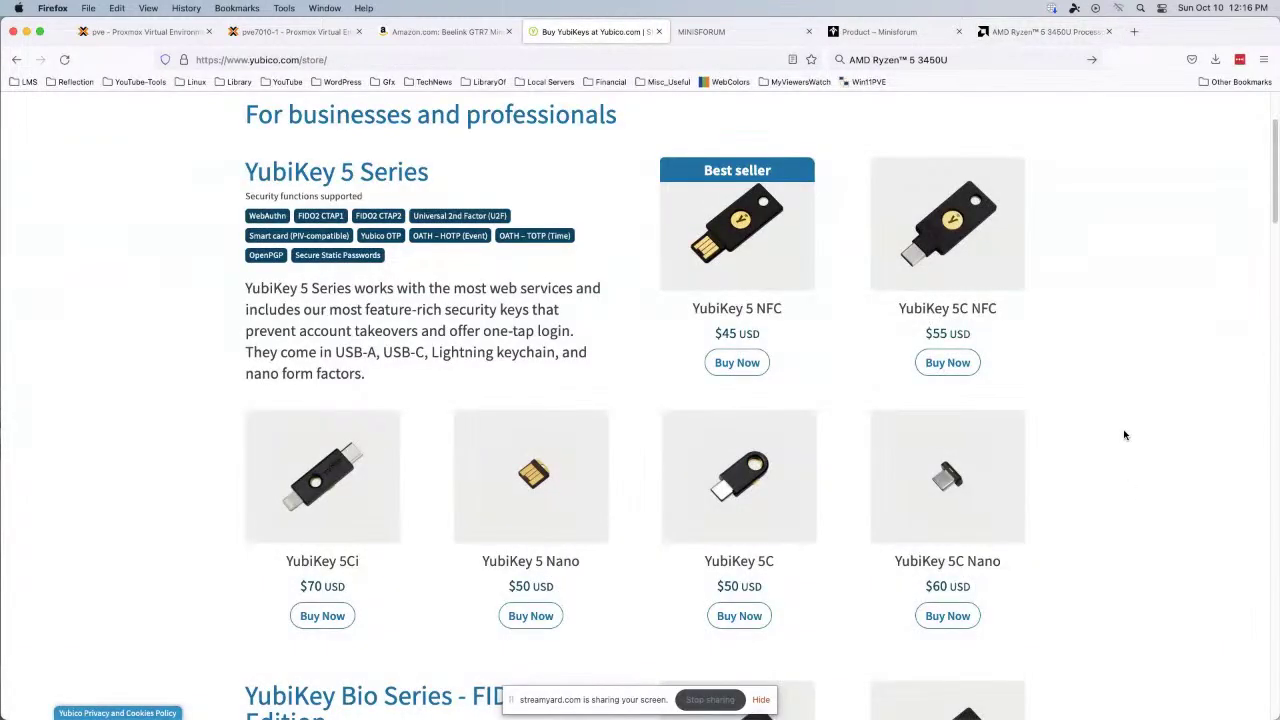
{"action": "scroll", "coordinate": [1115, 337], "scroll_direction": "down", "scroll_amount": 4}
{"action": "scroll", "coordinate": [1115, 337], "scroll_direction": "down", "scroll_amount": 8}
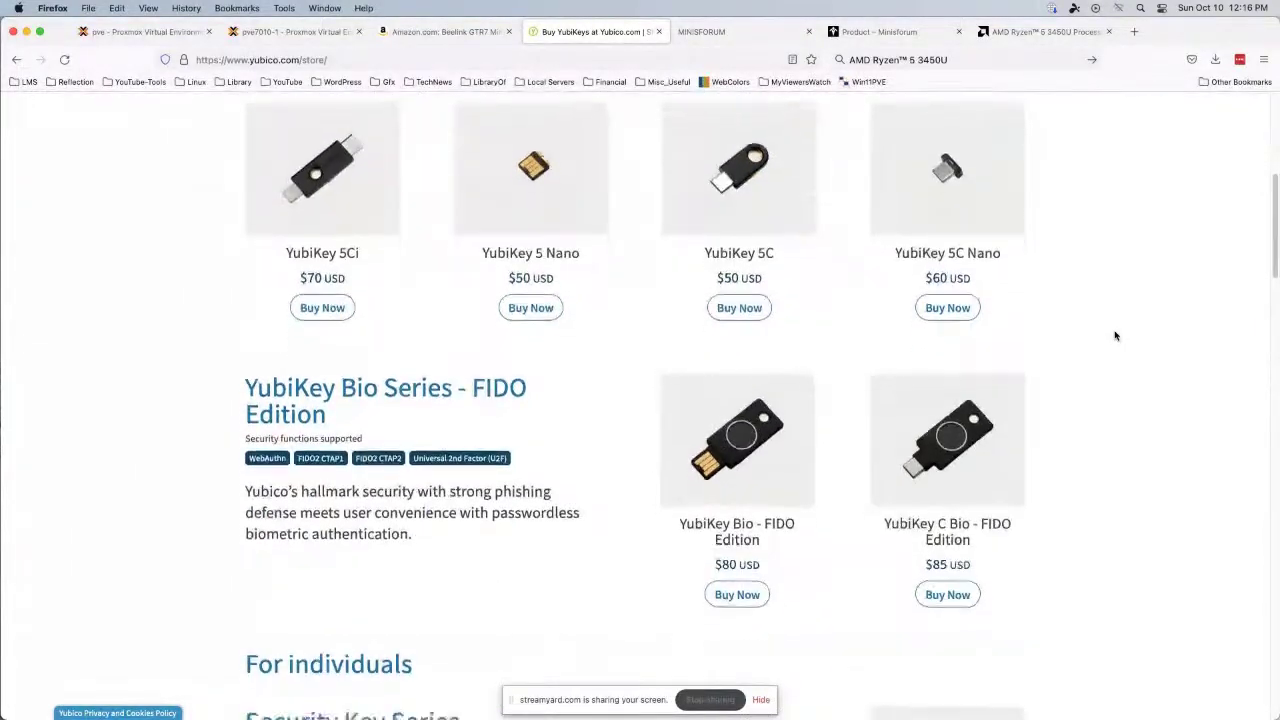
{"action": "scroll", "coordinate": [1115, 337], "scroll_direction": "down", "scroll_amount": 1}
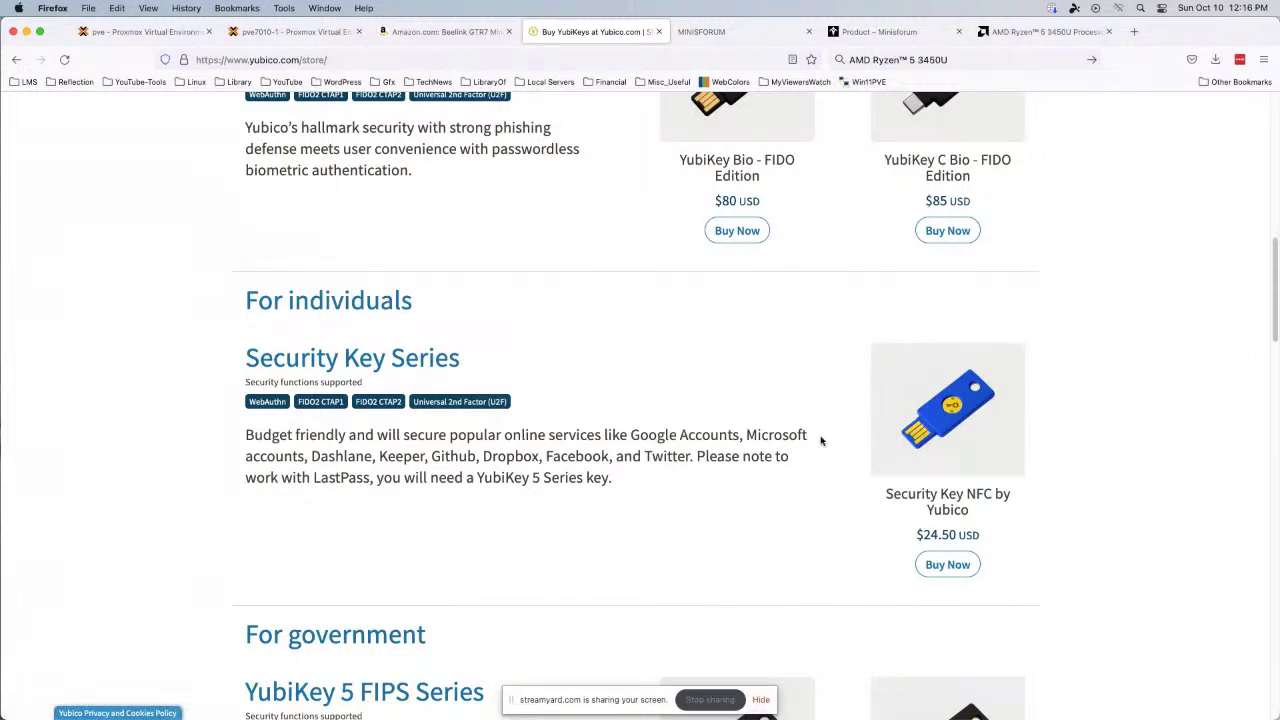
{"action": "scroll", "coordinate": [1100, 440], "scroll_direction": "down", "scroll_amount": 3}
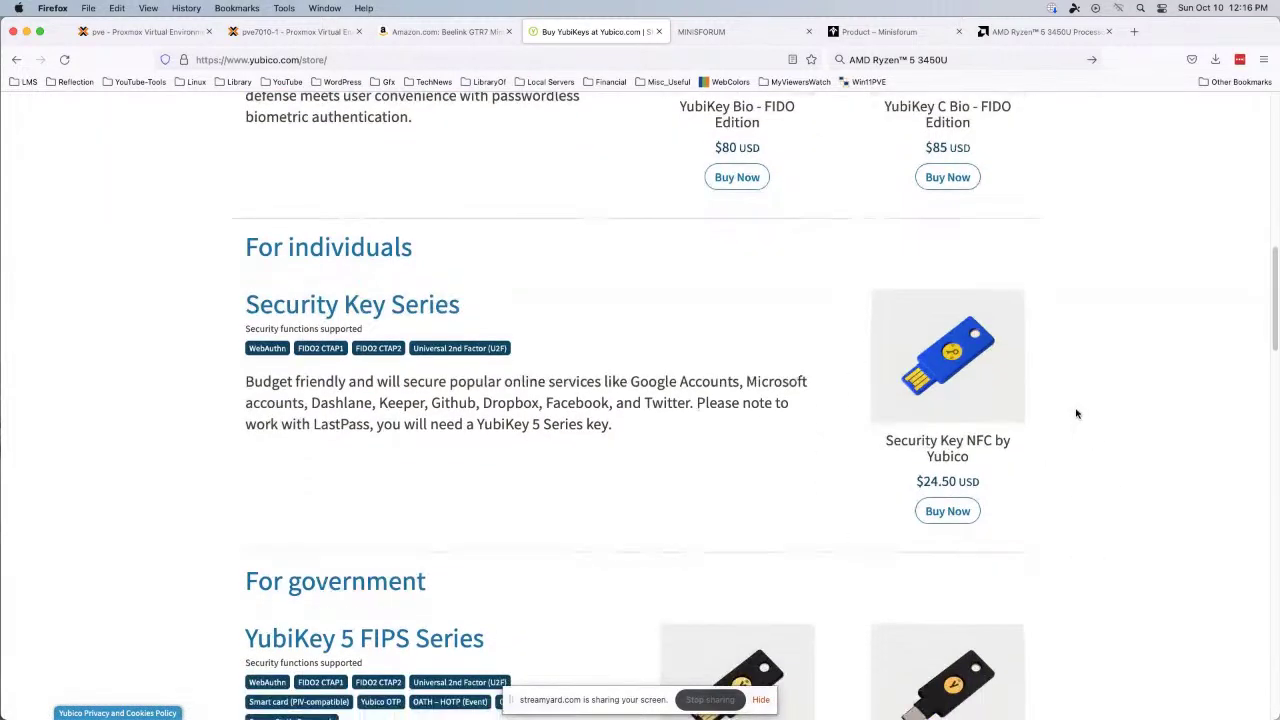
{"action": "scroll", "coordinate": [1084, 391], "scroll_direction": "up", "scroll_amount": 1}
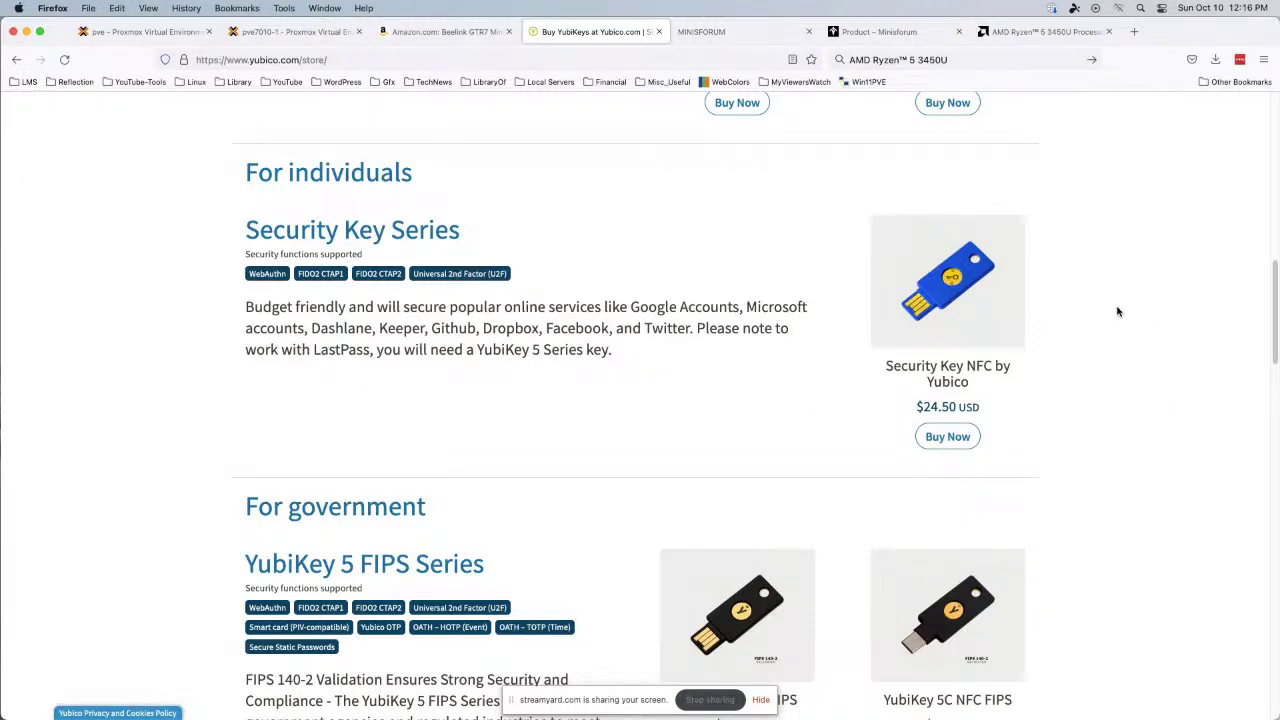
{"action": "scroll", "coordinate": [1120, 314], "scroll_direction": "down", "scroll_amount": 3}
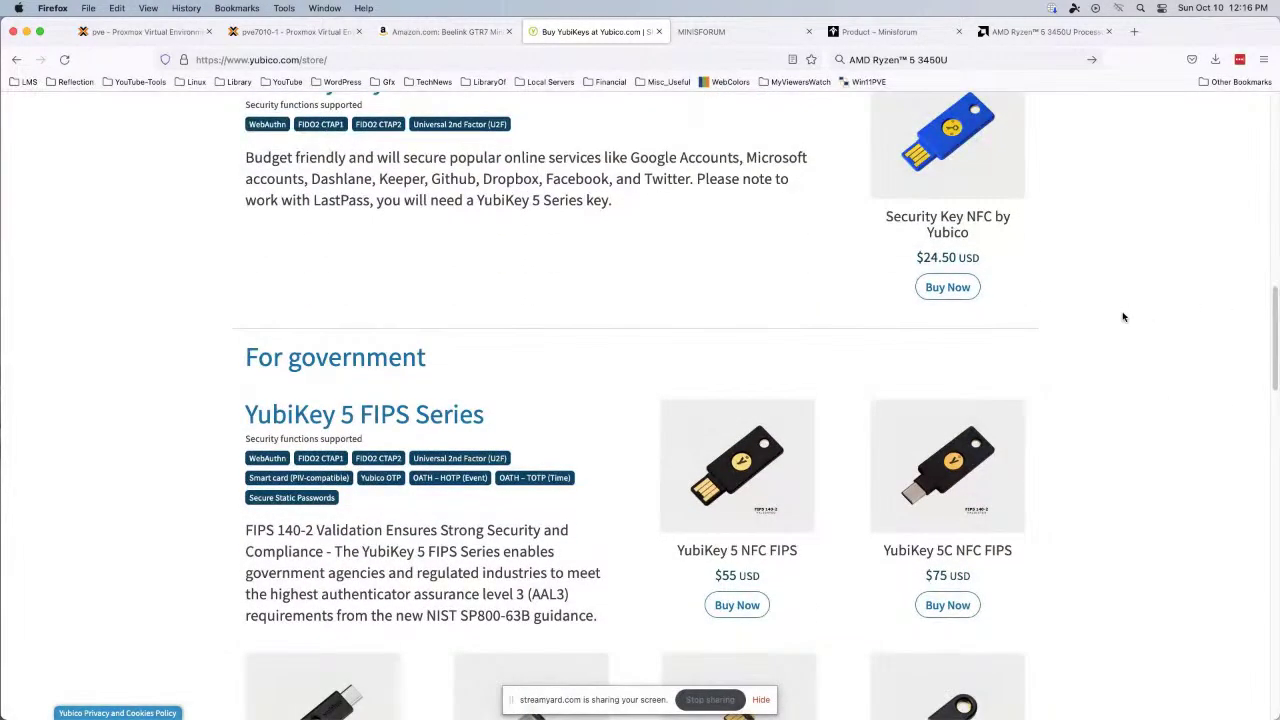
{"action": "scroll", "coordinate": [1122, 316], "scroll_direction": "up", "scroll_amount": 7}
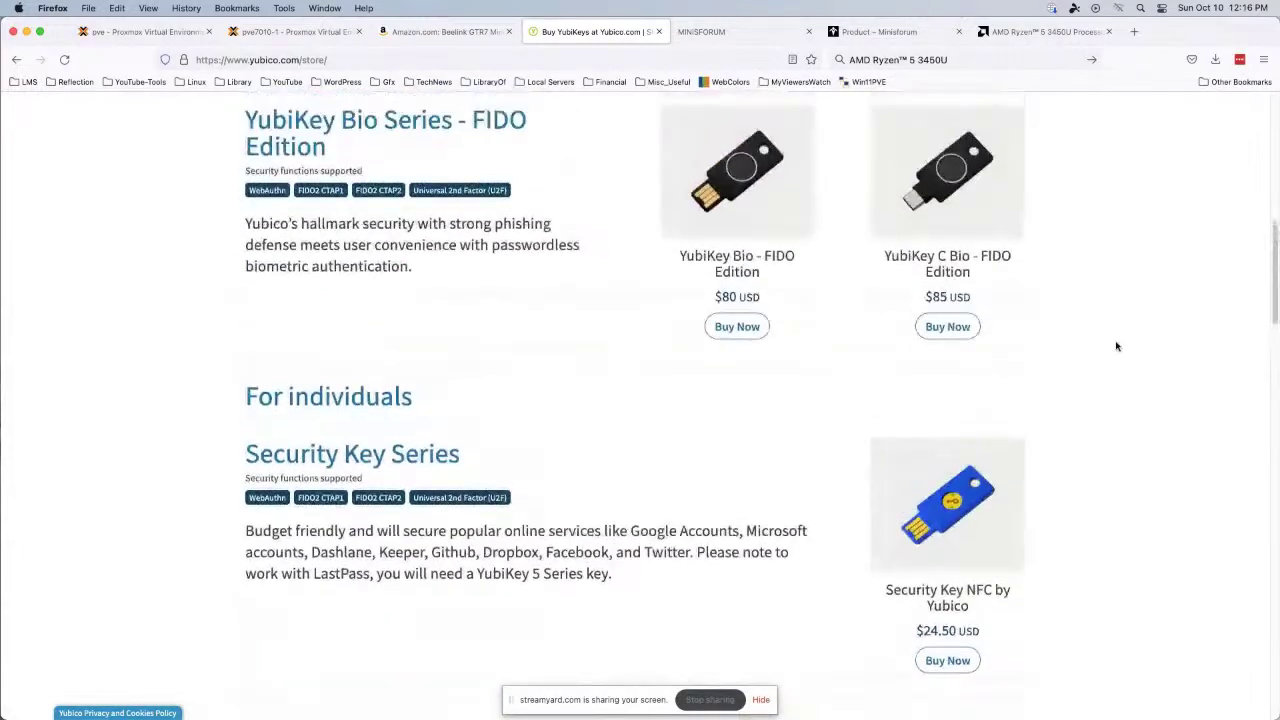
Examine the YubiKey 5 FIPS models, the YubiHSM 2 server modules and the YubiStyle accessories with their prices.
{"action": "scroll", "coordinate": [1130, 342], "scroll_direction": "down", "scroll_amount": 15}
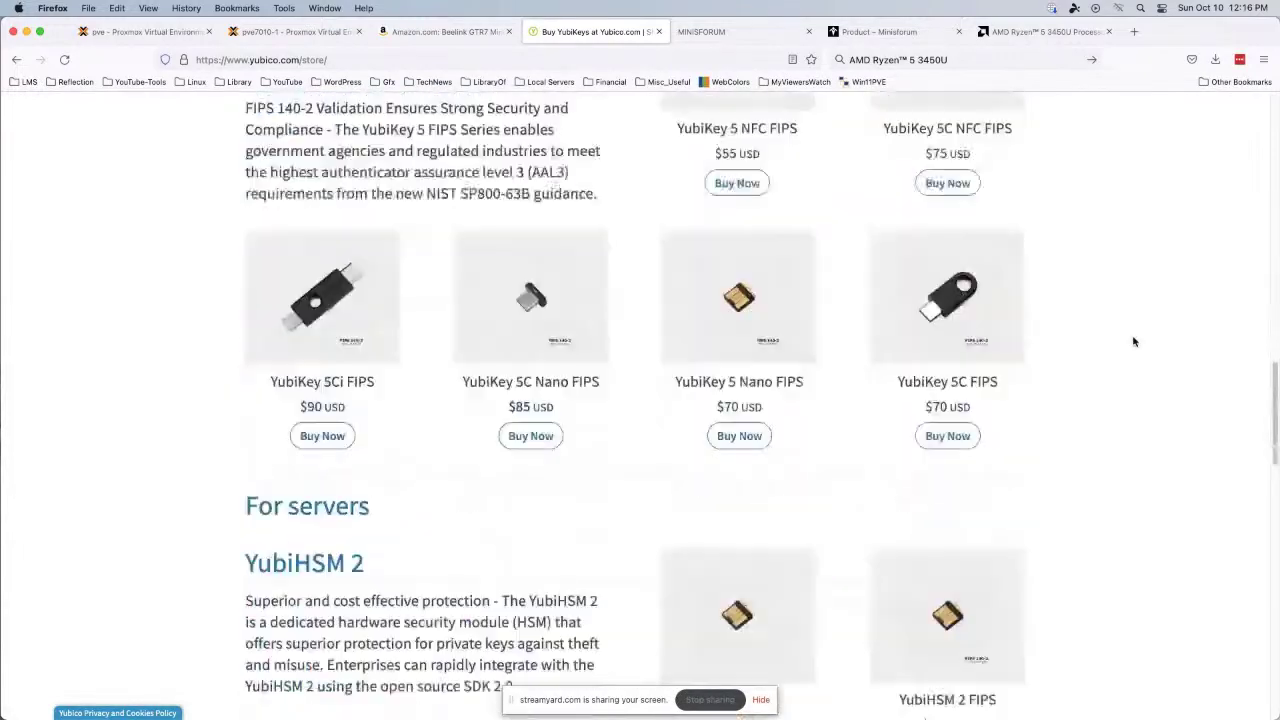
{"action": "scroll", "coordinate": [1133, 342], "scroll_direction": "down", "scroll_amount": 2}
{"action": "scroll", "coordinate": [1134, 342], "scroll_direction": "up", "scroll_amount": 6}
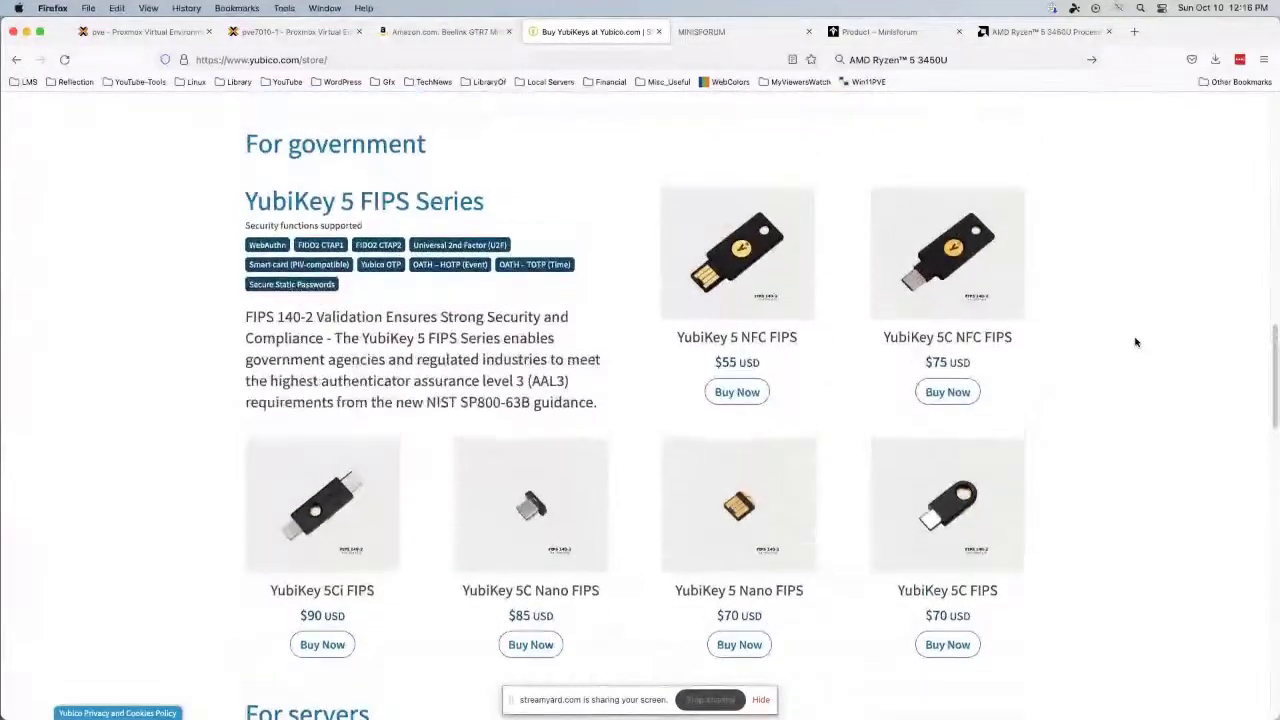
{"action": "scroll", "coordinate": [1136, 342], "scroll_direction": "down", "scroll_amount": 1}
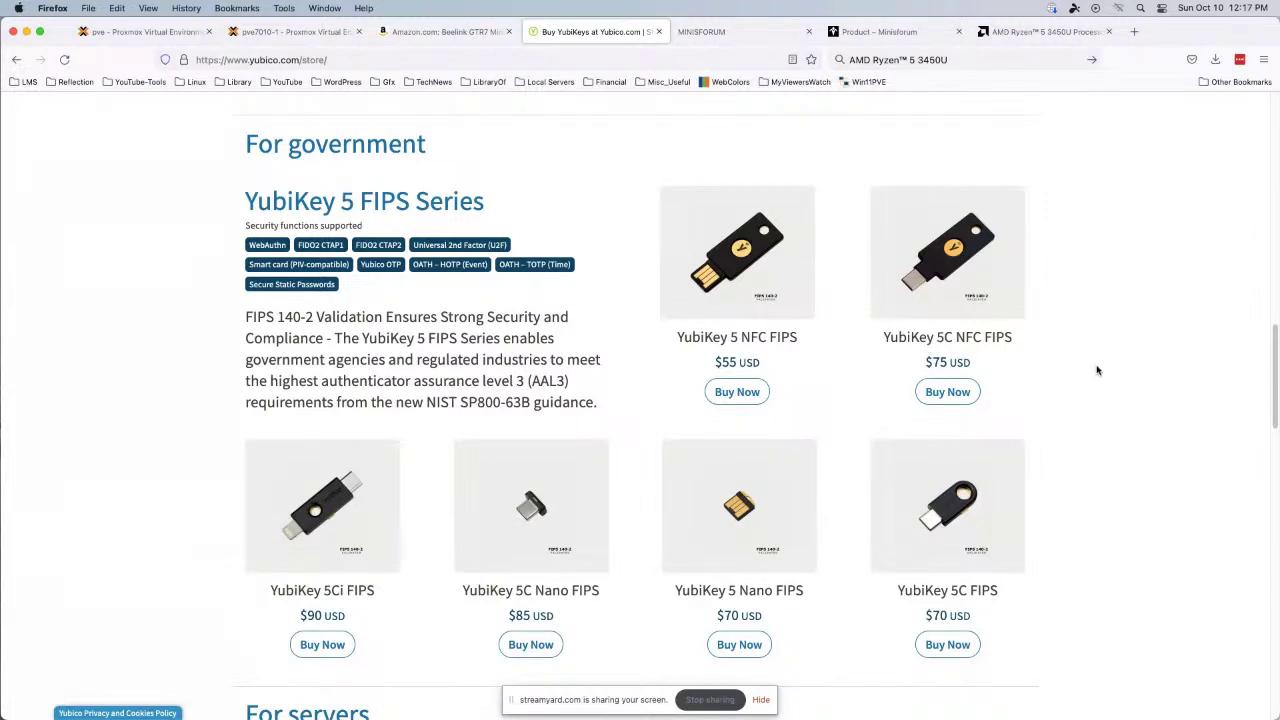
{"action": "scroll", "coordinate": [1097, 371], "scroll_direction": "down", "scroll_amount": 1}
{"action": "scroll", "coordinate": [1097, 371], "scroll_direction": "down", "scroll_amount": 7}
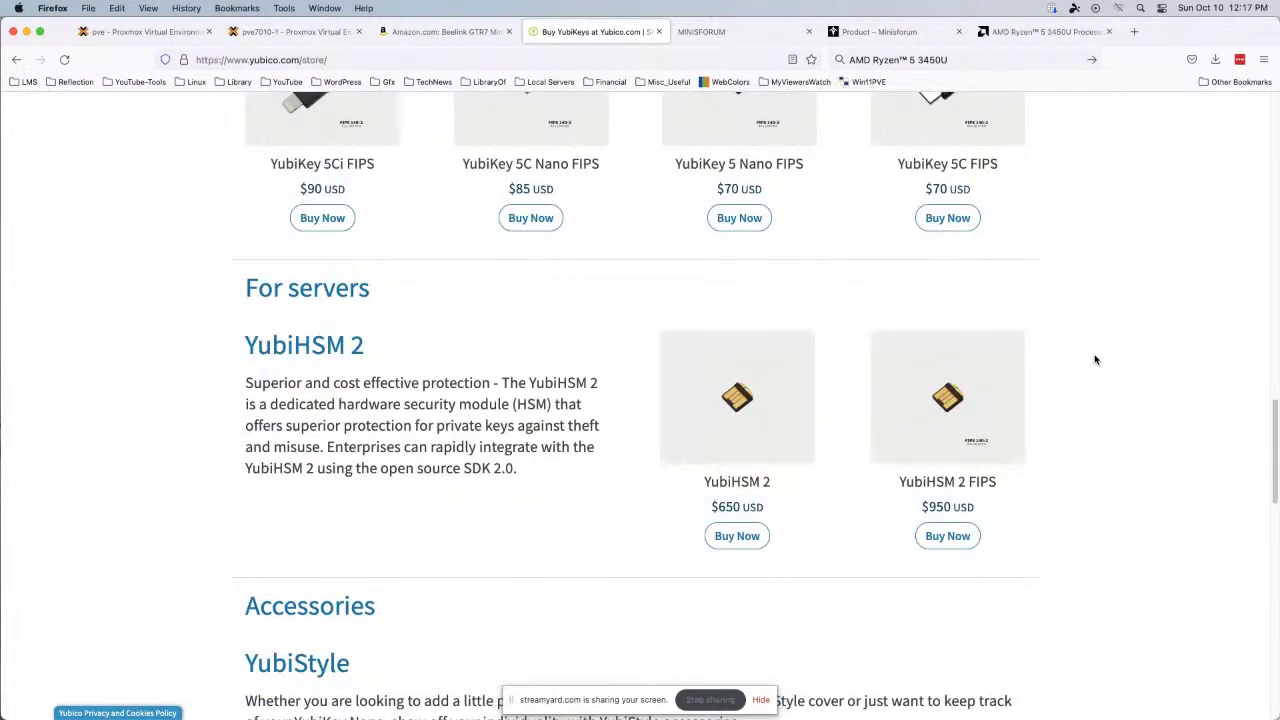
{"action": "scroll", "coordinate": [1099, 364], "scroll_direction": "down", "scroll_amount": 1}
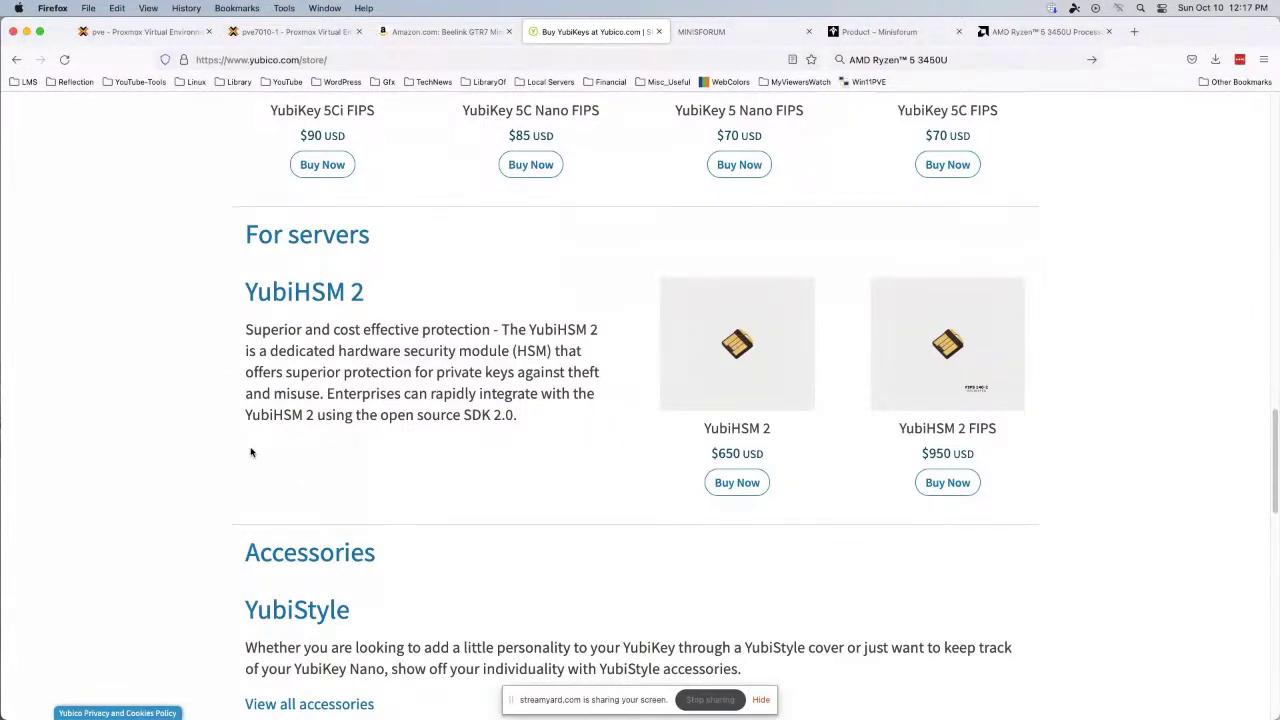
{"action": "scroll", "coordinate": [262, 388], "scroll_direction": "down", "scroll_amount": 3}
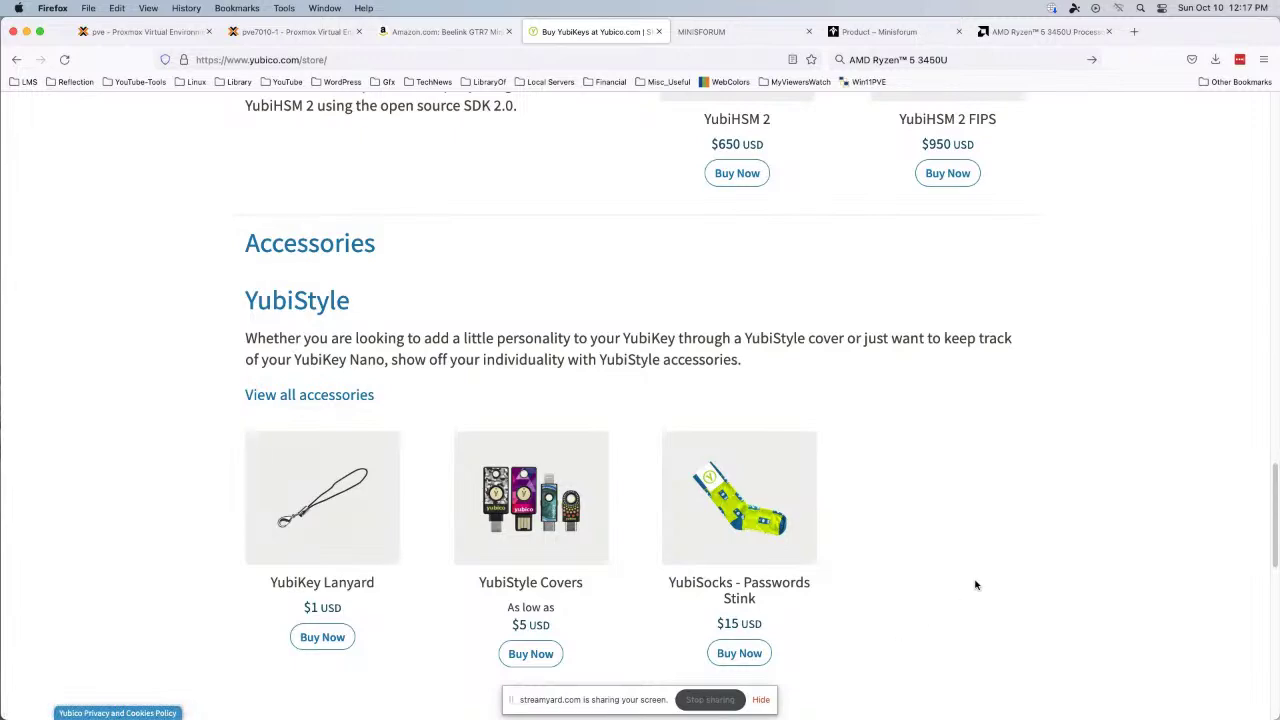
Examine the product finder quiz banner and the Yubico advantage section below the accessories.
{"action": "scroll", "coordinate": [1010, 477], "scroll_direction": "down", "scroll_amount": 3}
{"action": "scroll", "coordinate": [1010, 477], "scroll_direction": "down", "scroll_amount": 4}
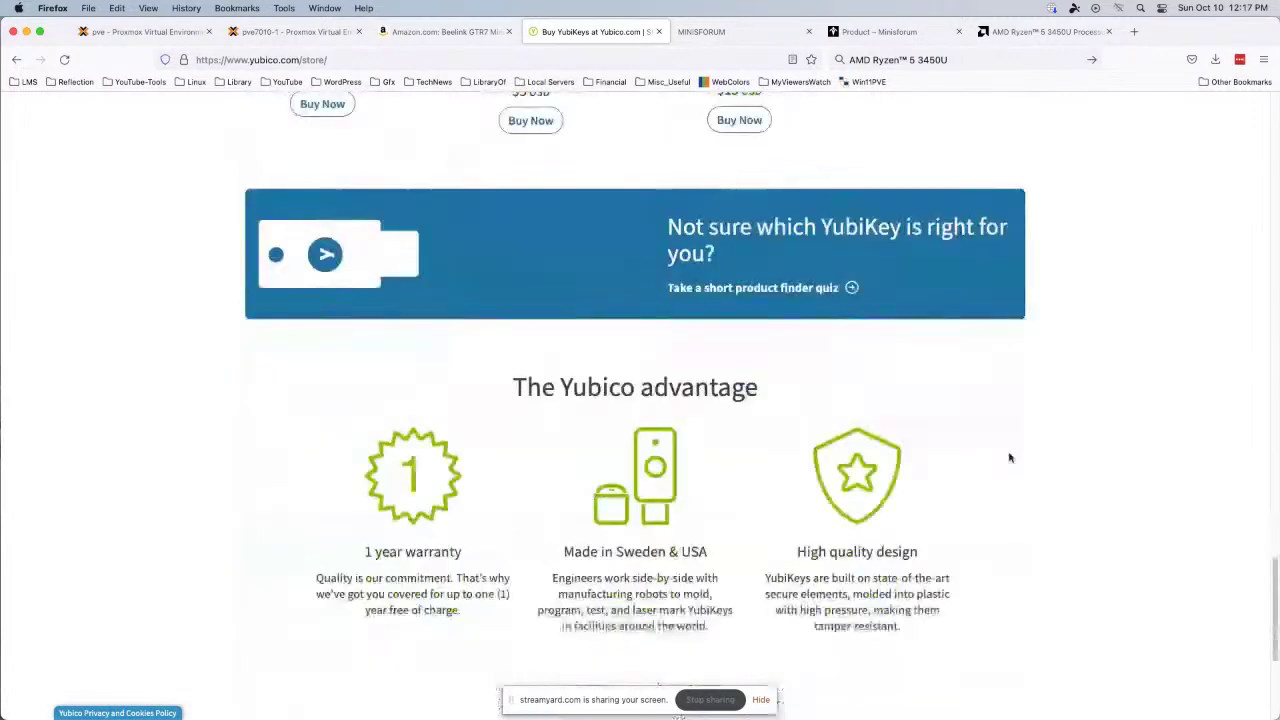
{"action": "scroll", "coordinate": [1010, 457], "scroll_direction": "up", "scroll_amount": 2}
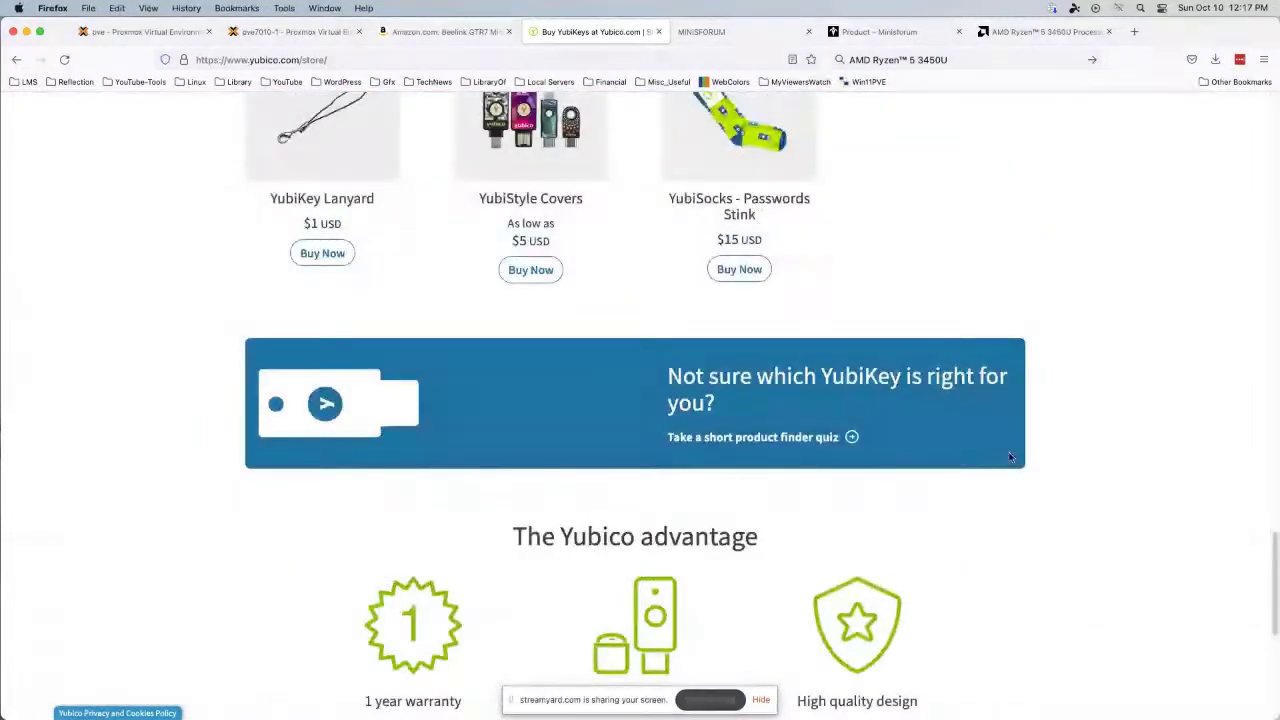
{"action": "scroll", "coordinate": [1010, 457], "scroll_direction": "down", "scroll_amount": 1}
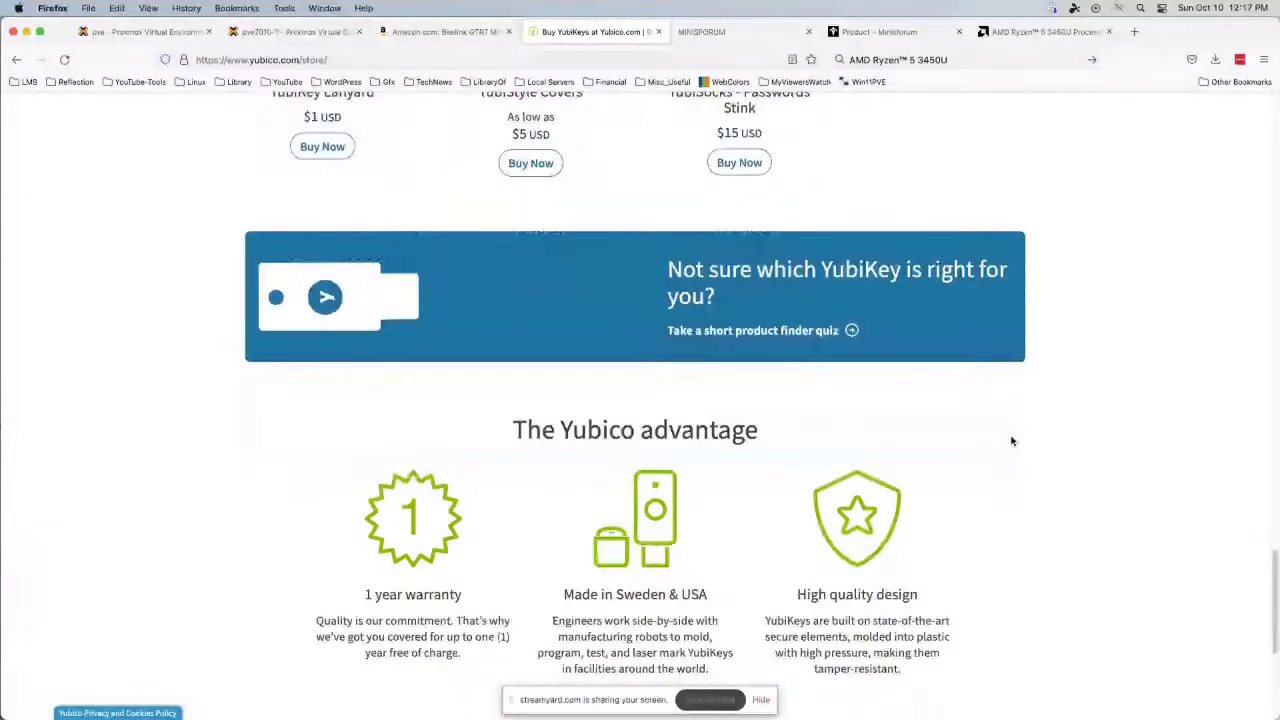
{"action": "scroll", "coordinate": [1011, 441], "scroll_direction": "down", "scroll_amount": 1}
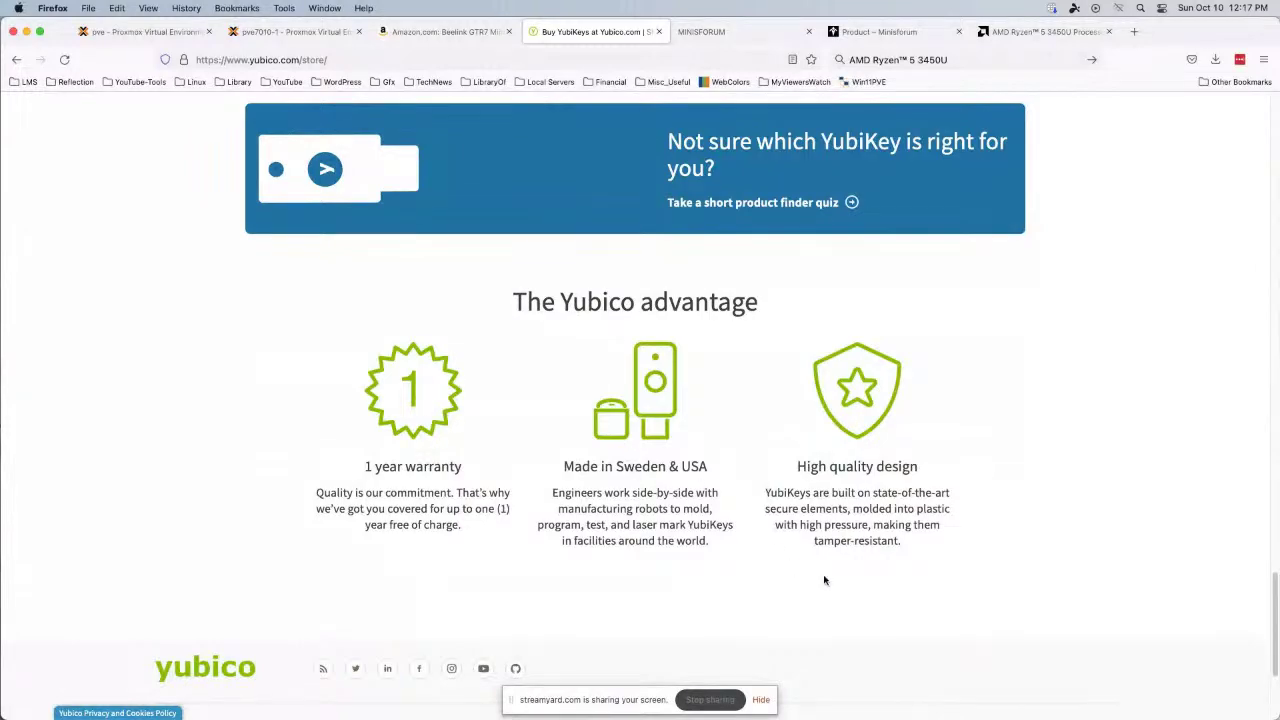
{"action": "scroll", "coordinate": [1080, 490], "scroll_direction": "down", "scroll_amount": 2}
Return to the start of the store page and review the YubiKey 5, YubiKey Bio and Security Key series with their prices.
{"action": "scroll", "coordinate": [1071, 486], "scroll_direction": "up", "scroll_amount": 6}
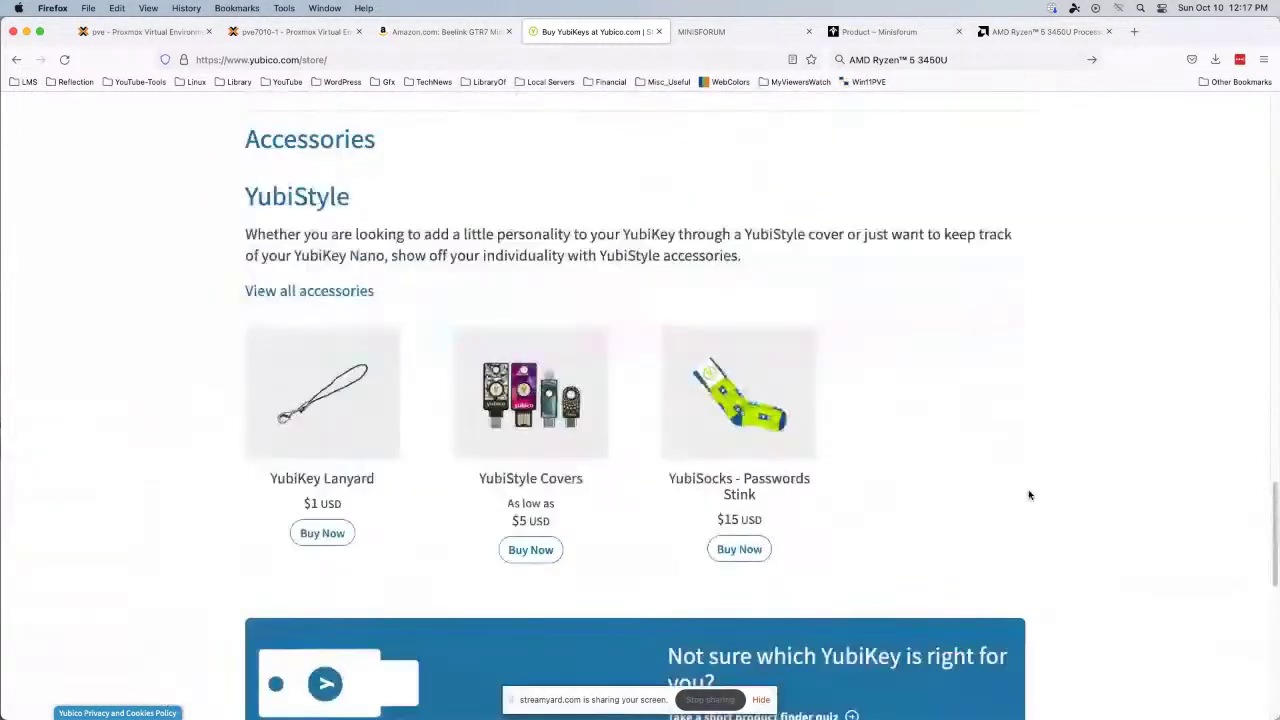
{"action": "scroll", "coordinate": [1029, 495], "scroll_direction": "up", "scroll_amount": 15}
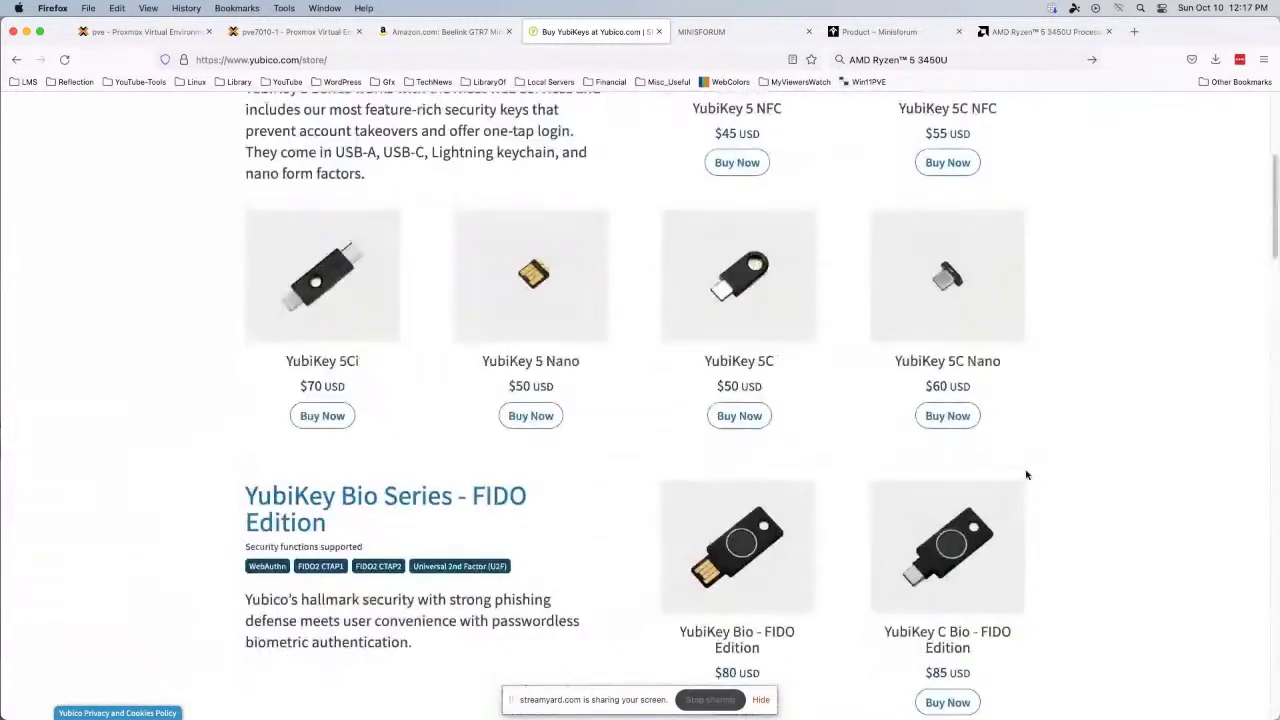
{"action": "scroll", "coordinate": [1026, 474], "scroll_direction": "up", "scroll_amount": 5}
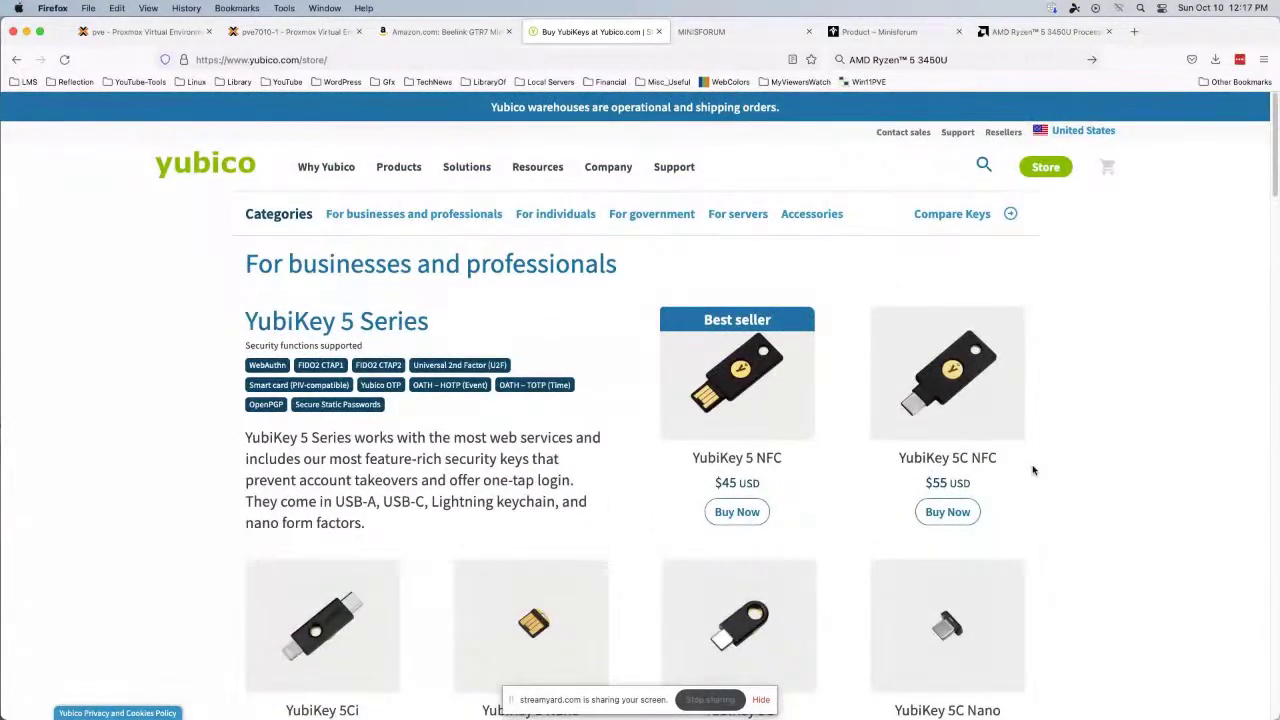
{"action": "scroll", "coordinate": [1165, 452], "scroll_direction": "down", "scroll_amount": 1}
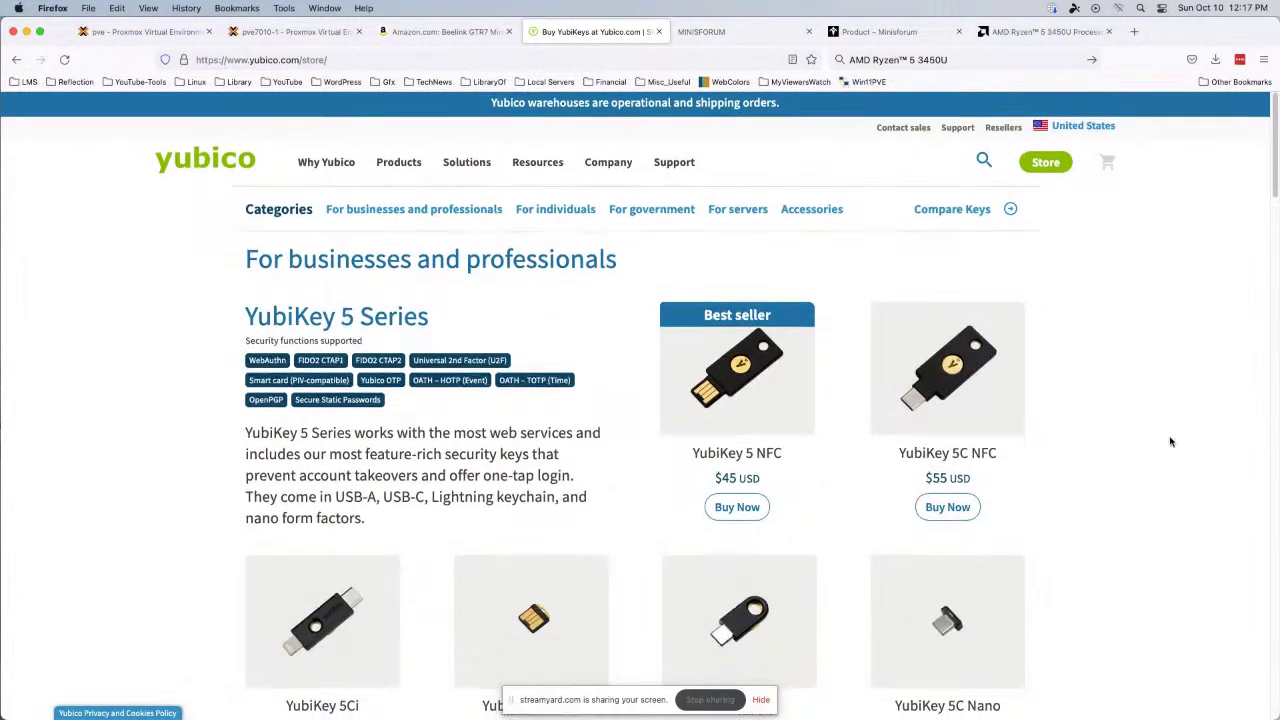
{"action": "scroll", "coordinate": [1170, 441], "scroll_direction": "down", "scroll_amount": 3}
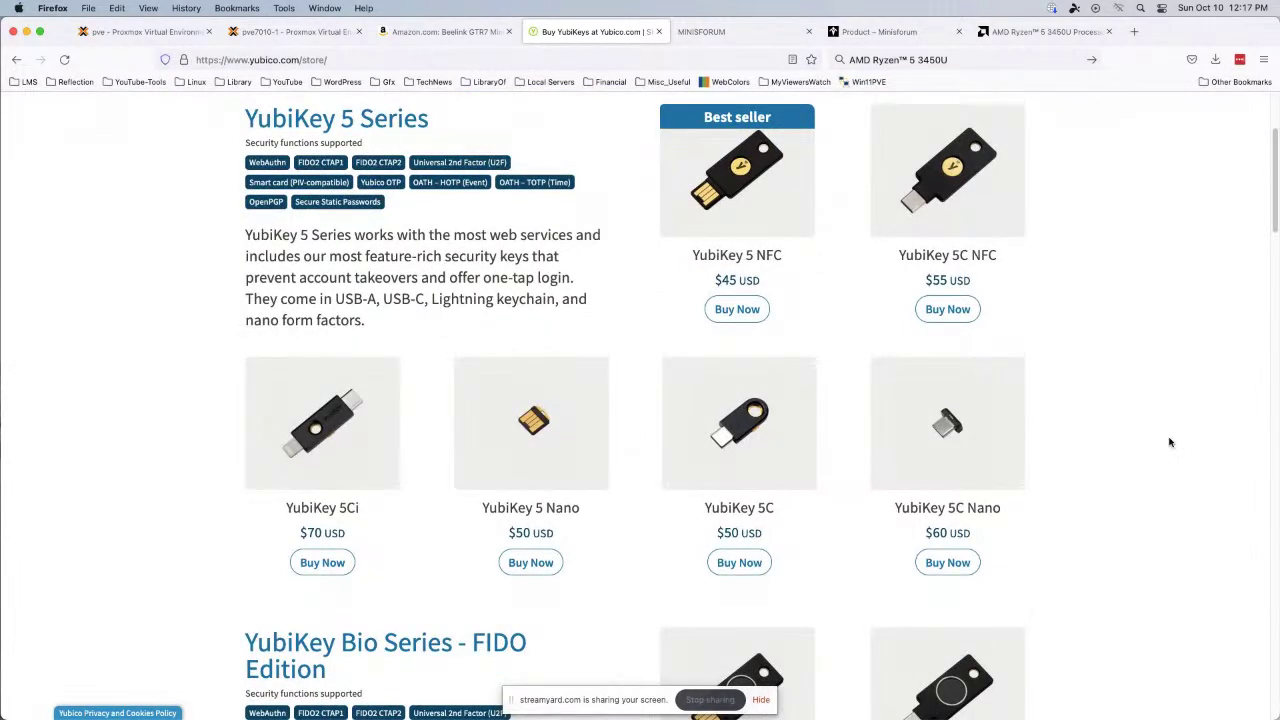
{"action": "scroll", "coordinate": [1131, 331], "scroll_direction": "down", "scroll_amount": 4}
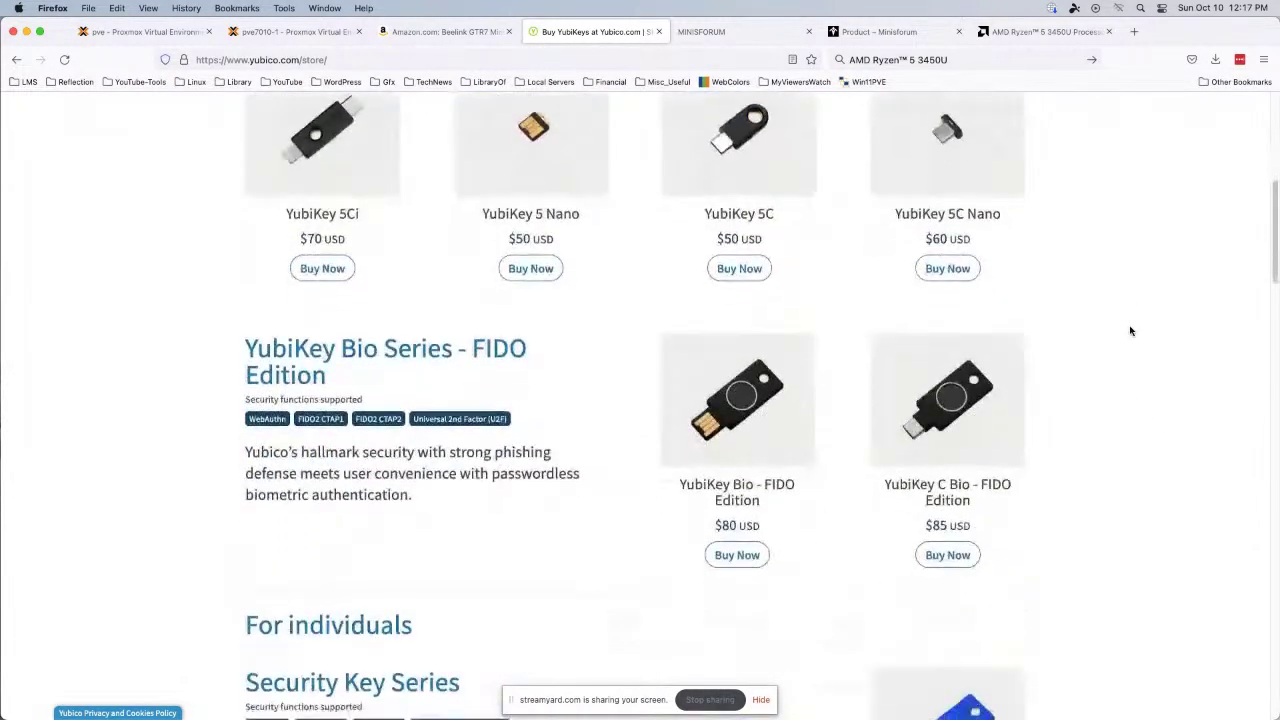
{"action": "scroll", "coordinate": [1131, 331], "scroll_direction": "down", "scroll_amount": 1}
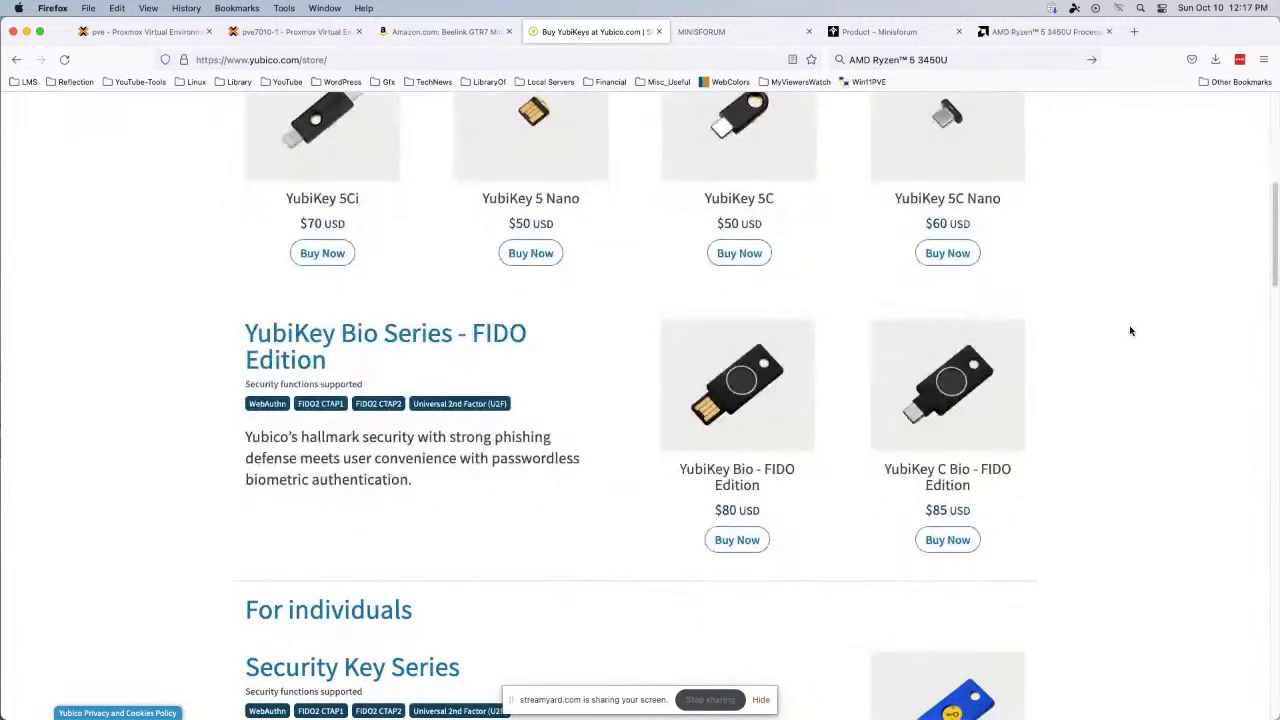
{"action": "scroll", "coordinate": [1131, 331], "scroll_direction": "down", "scroll_amount": 3}
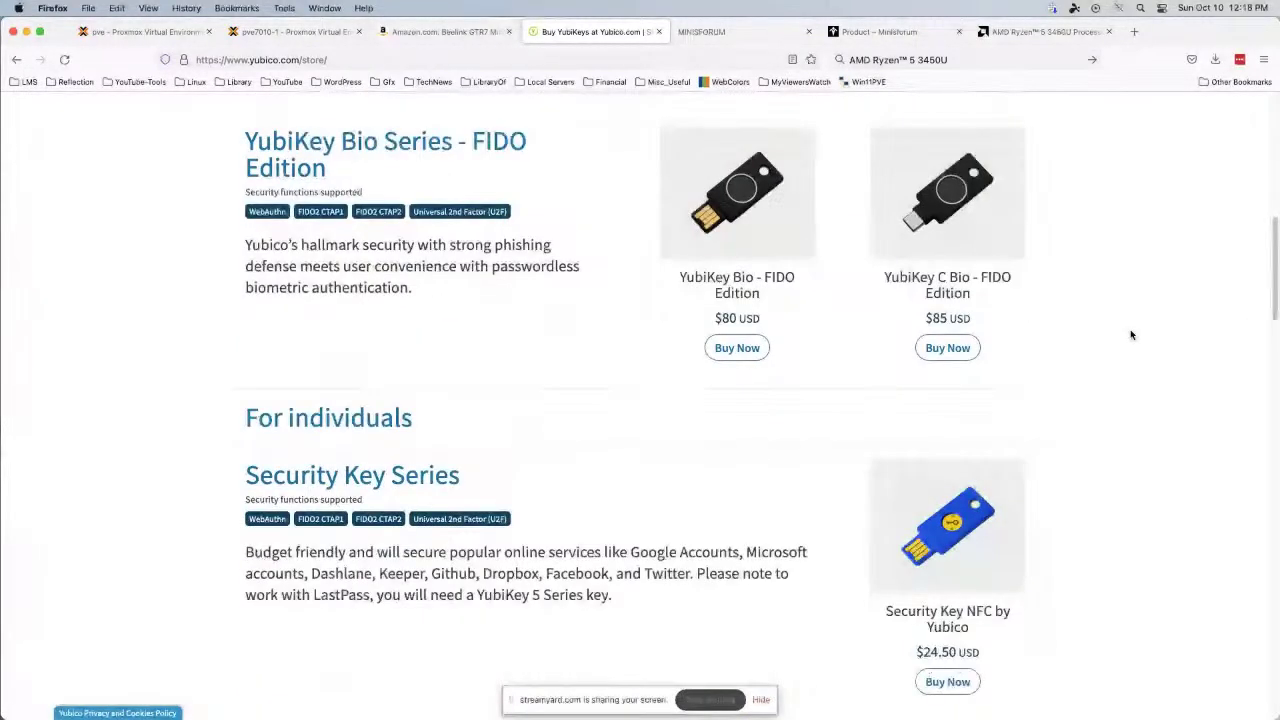